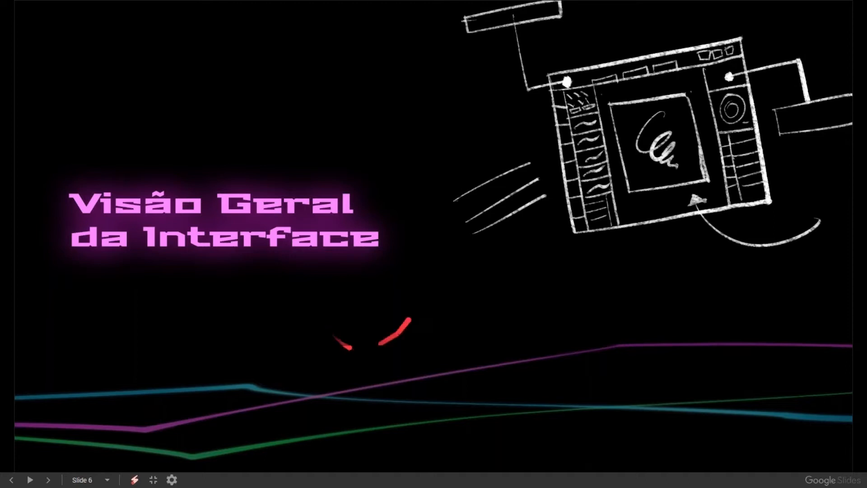
Switch to CLIP STUDIO PAINT and resize the palettes, narrowing the Navigator's column slightly and making the Layer palette taller.
key("alt+Tab")
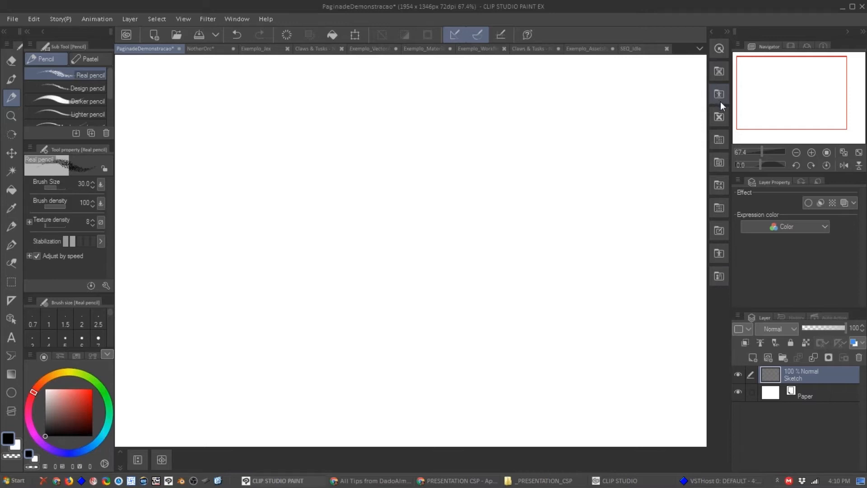
left_click_drag(731, 274, 735, 274)
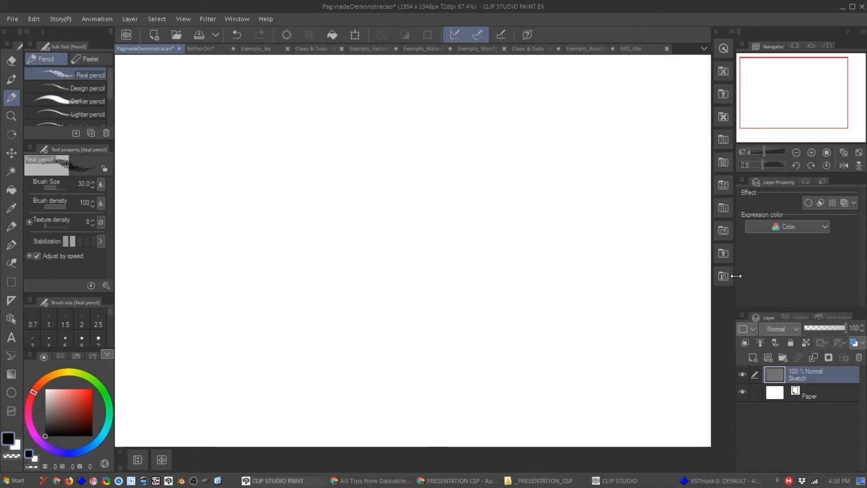
left_click_drag(779, 312, 785, 249)
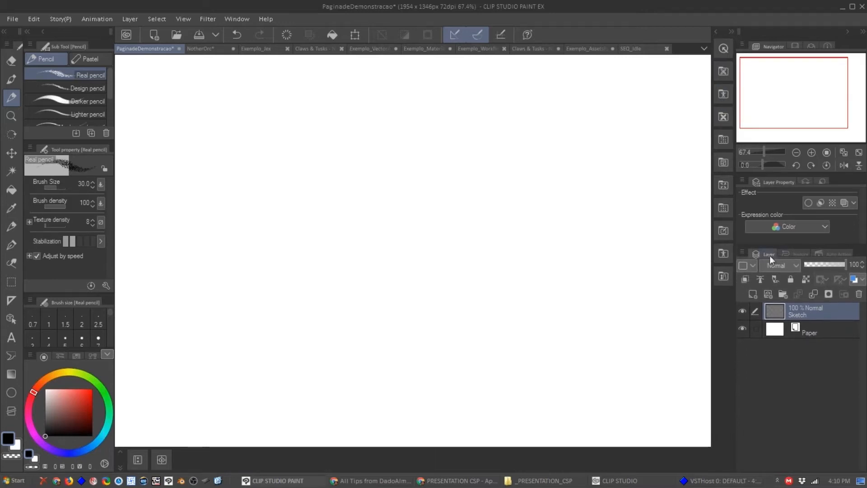
mouse_move(735, 291)
left_mouse_down()
mouse_move(746, 291)
mouse_move(735, 290)
left_mouse_up()
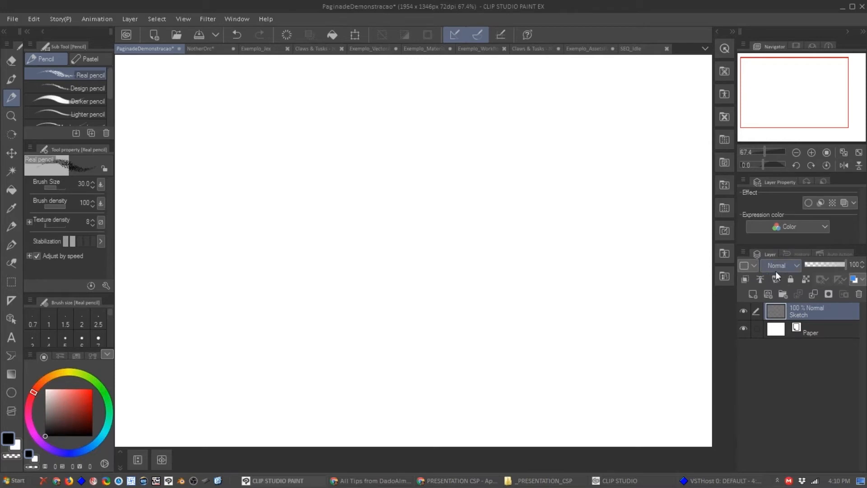
Look at the History and Auto Action palettes grouped with Layer, return to Layer, and shift the view in the Navigator.
left_click(797, 254)
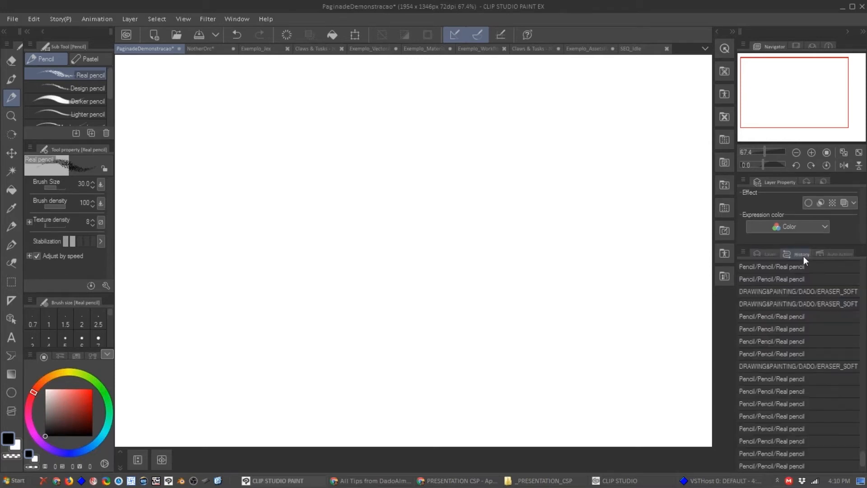
left_click(830, 253)
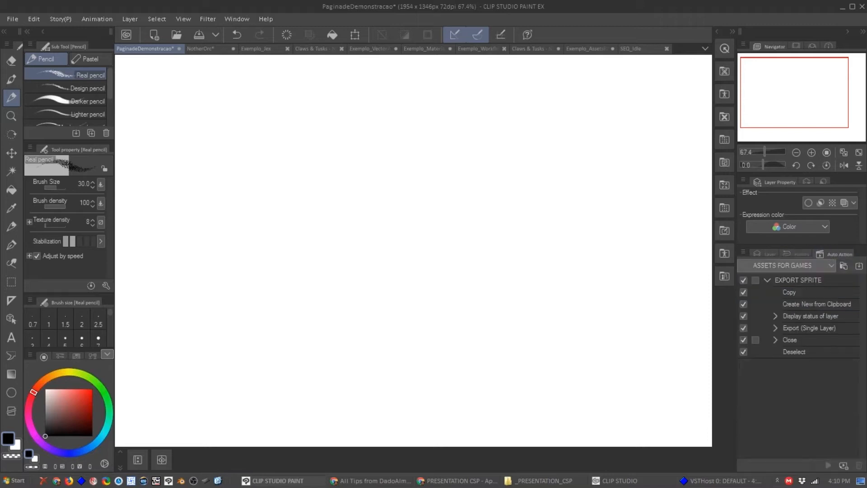
left_click(766, 254)
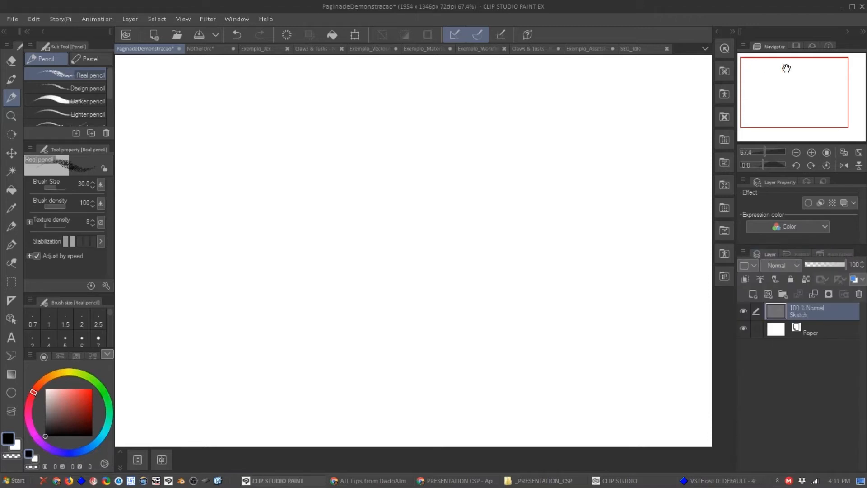
mouse_move(772, 85)
left_mouse_down()
mouse_move(782, 102)
mouse_move(770, 81)
left_mouse_up()
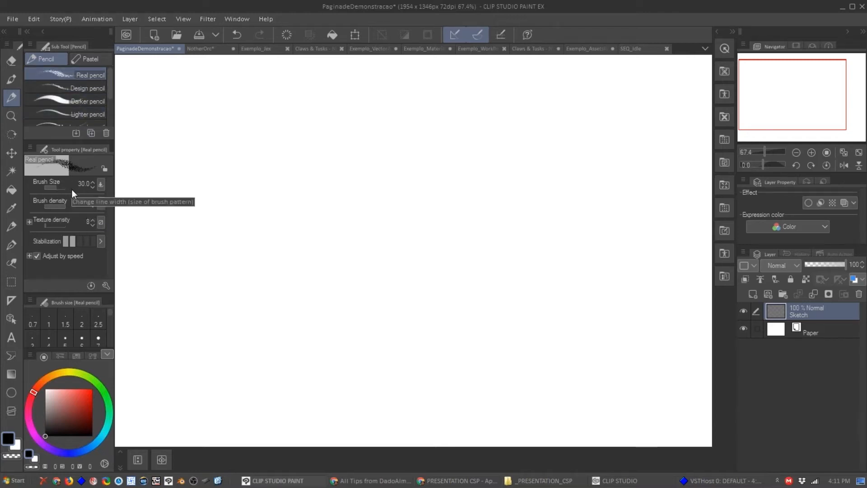
Look through the Color Slider, Color Set and Intermediate Color palettes, and return to the Color Wheel.
left_click(60, 355)
left_click(43, 356)
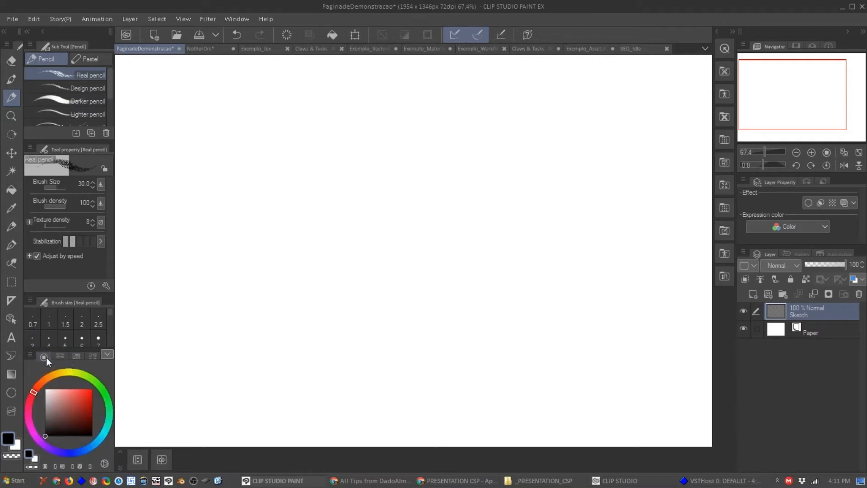
left_click(60, 356)
left_click(75, 356)
left_click(92, 356)
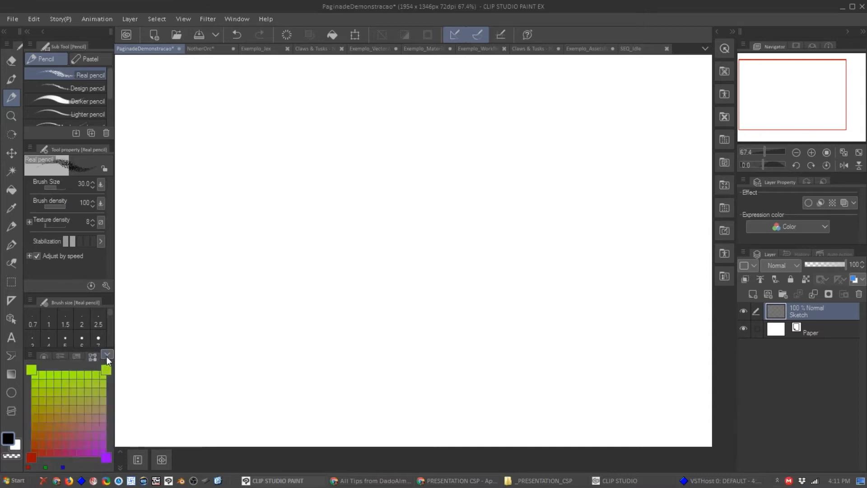
left_click(44, 356)
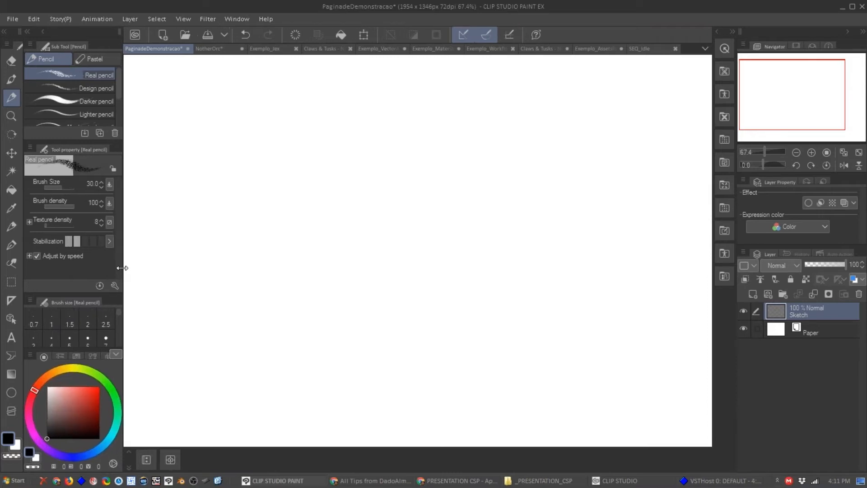
Try the Light color interface in the Interface preferences and adjust its density.
left_click(16, 18)
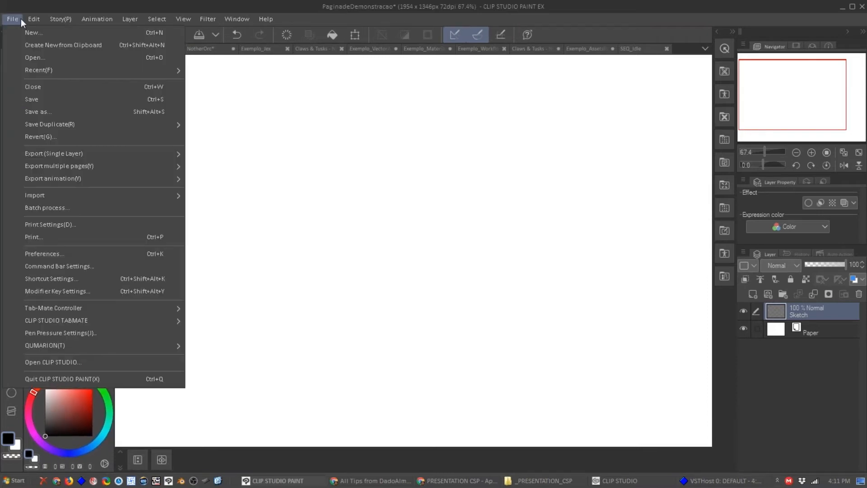
left_click(47, 254)
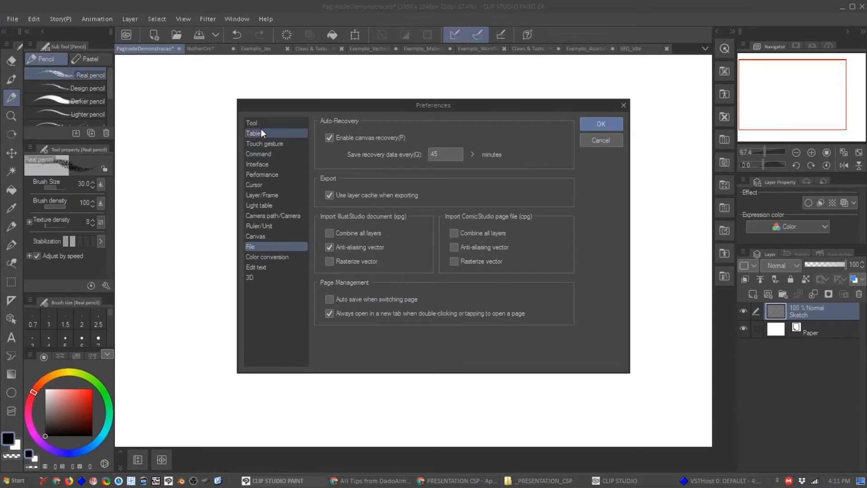
left_click(263, 163)
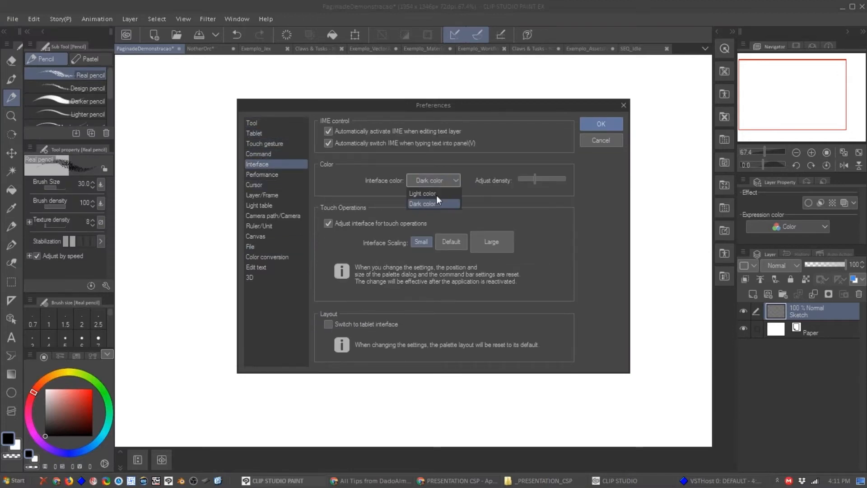
left_click(437, 195)
left_click_drag(564, 181, 500, 179)
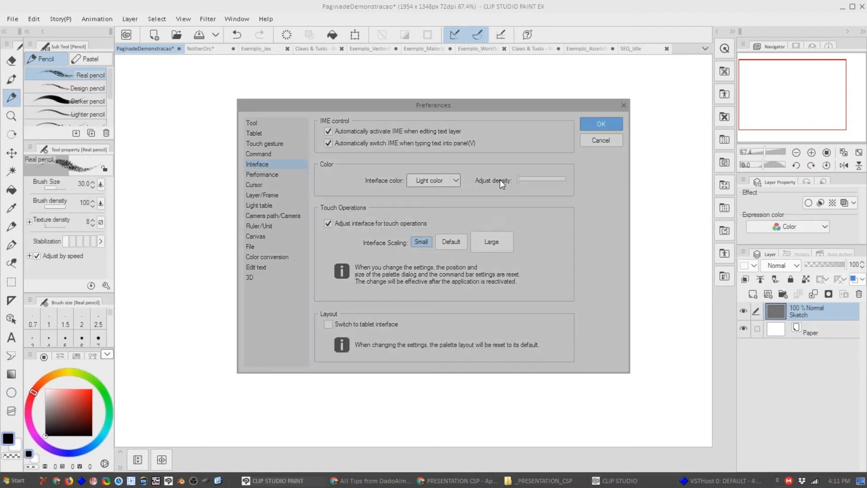
Set the interface back to Dark color, try the minimum density, and cancel the preferences.
left_click(445, 180)
left_click(436, 199)
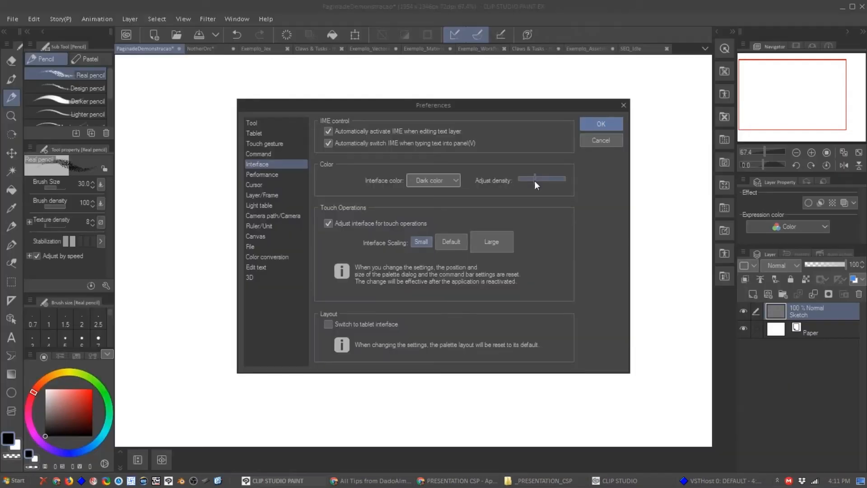
left_click_drag(538, 180, 472, 208)
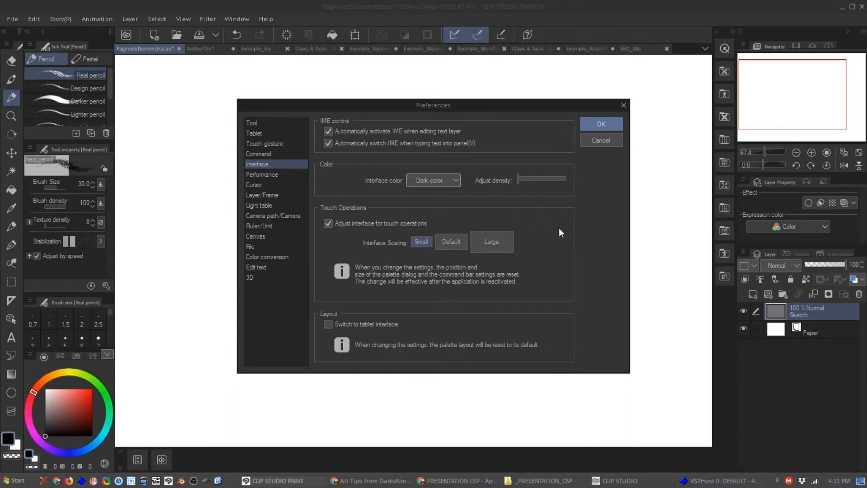
left_click(604, 142)
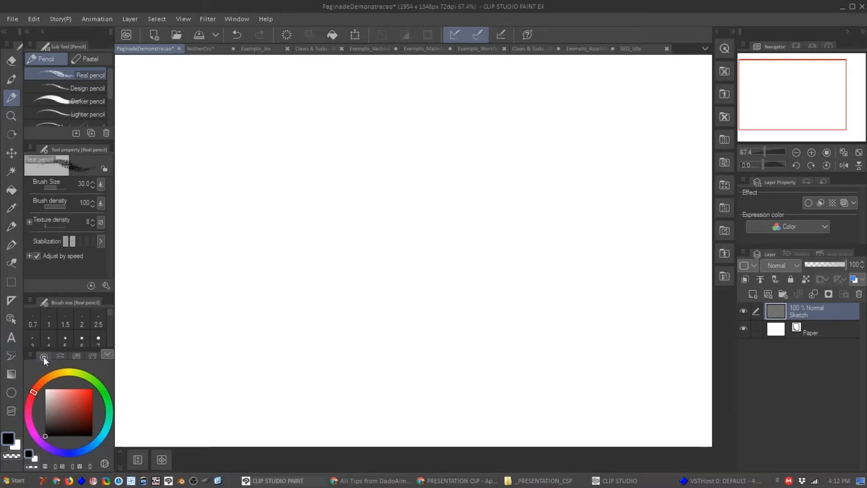
Undock the color palettes over the canvas, enlarge the Color Set palette, and move the Color Slider aside.
left_click_drag(55, 355, 402, 174)
left_click_drag(54, 355, 210, 144)
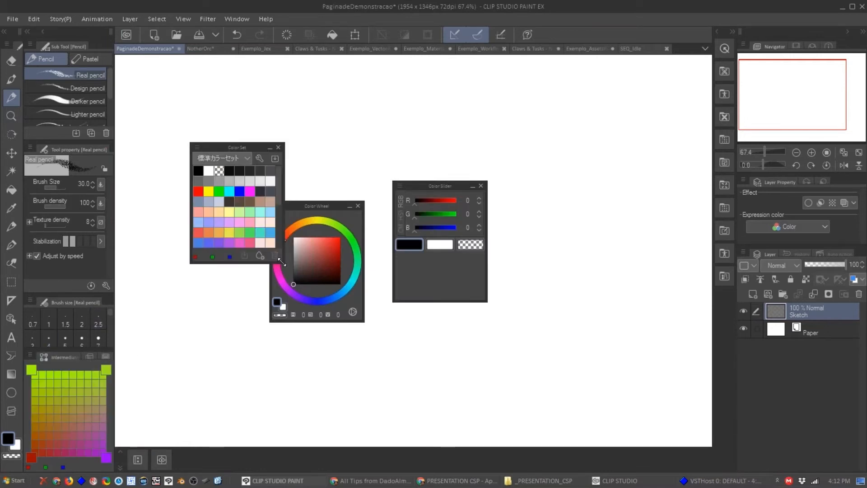
left_click_drag(281, 261, 351, 330)
left_click_drag(446, 186, 592, 130)
Undock the Tool Property, Sub Tool and Intermediate Color palettes, and place Sub Tool over Intermediate Color.
left_click_drag(65, 148, 472, 109)
mouse_move(66, 46)
left_mouse_down()
mouse_move(93, 61)
mouse_move(353, 97)
left_mouse_up()
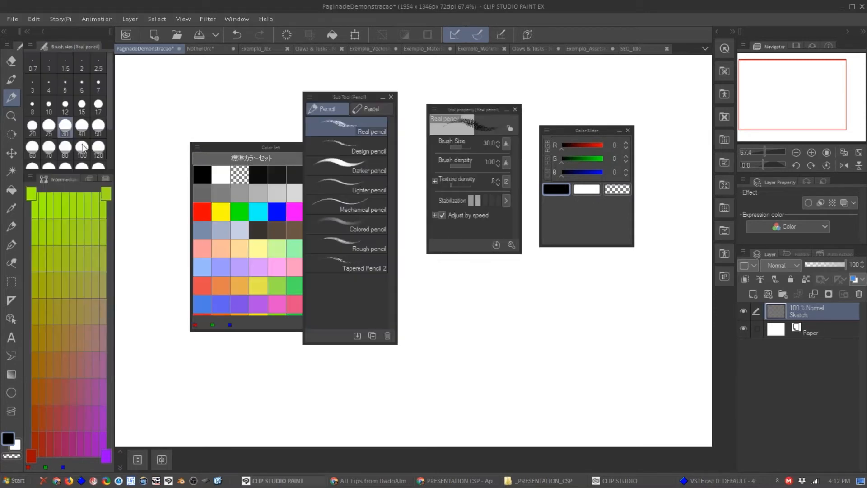
mouse_move(67, 177)
left_mouse_down()
mouse_move(148, 161)
mouse_move(192, 98)
left_mouse_up()
mouse_move(356, 97)
left_mouse_down()
mouse_move(608, 146)
mouse_move(649, 240)
mouse_move(438, 224)
mouse_move(202, 136)
mouse_move(177, 149)
left_mouse_up()
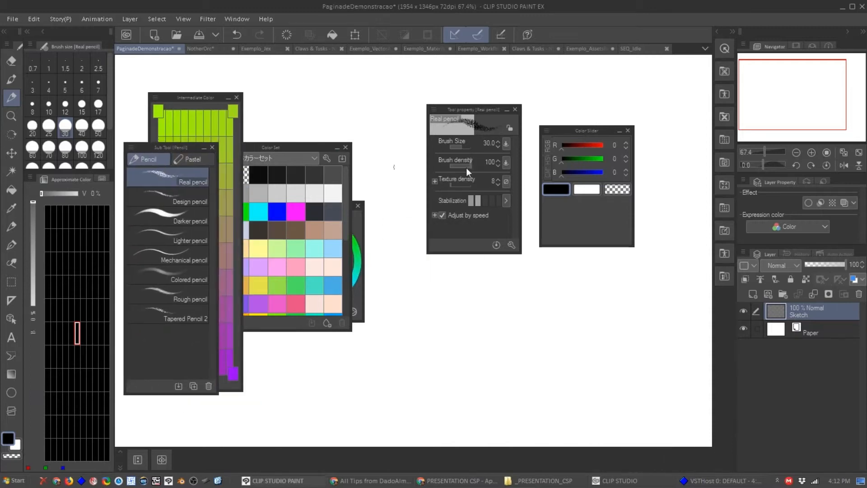
Load the MINI workspace with shortcut, command bar and unit settings included in the import.
left_click(236, 19)
mouse_move(252, 49)
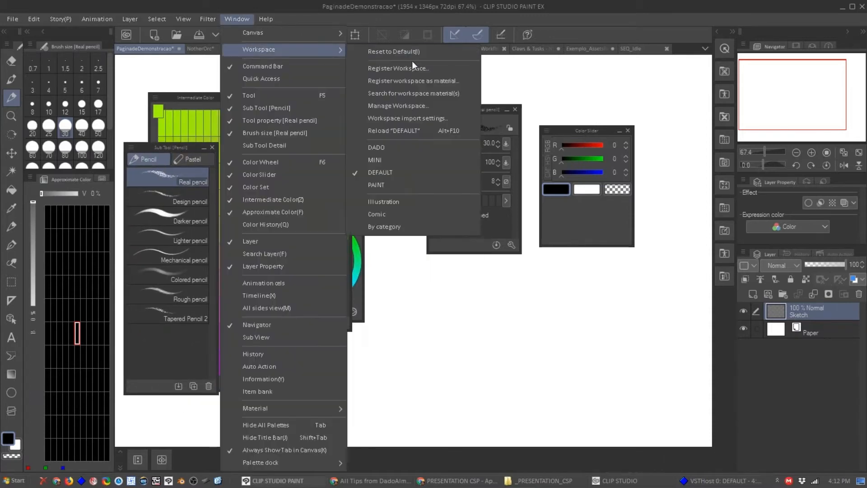
left_click(384, 161)
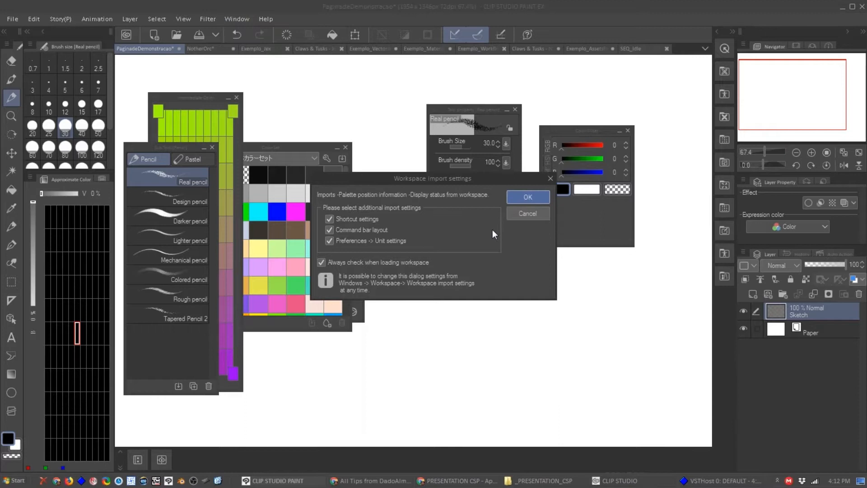
key("Return")
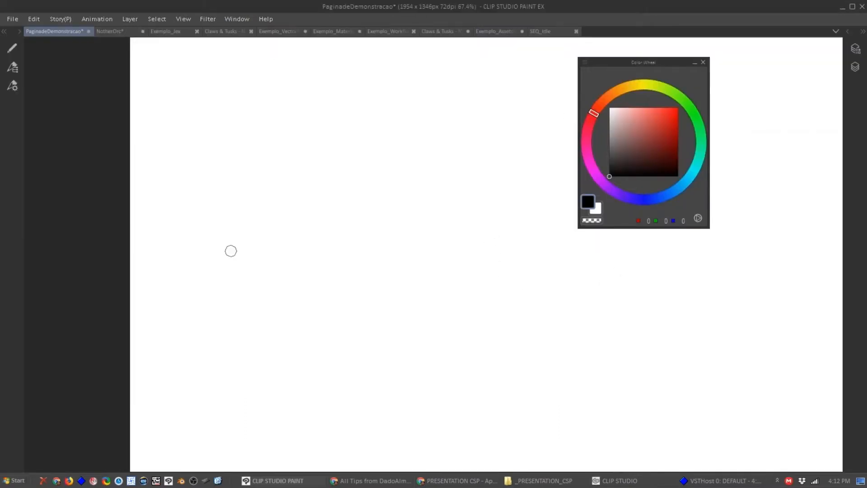
Expand the collapsed Layer palette to view its contents, and collapse it again.
left_click(855, 67)
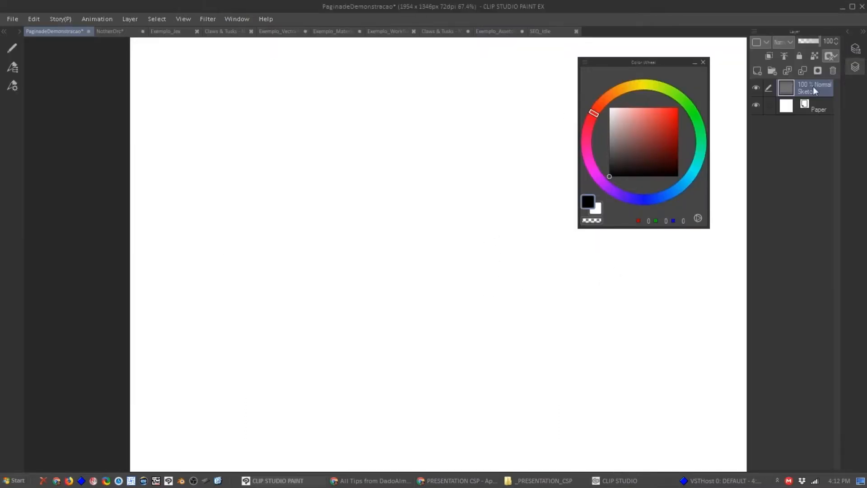
left_click_drag(476, 194, 438, 199)
left_click(856, 65)
left_click(851, 71)
Load the DADO workspace with all import settings, test a diagonal Real pencil stroke on the canvas, and undo it.
left_click(235, 19)
mouse_move(323, 51)
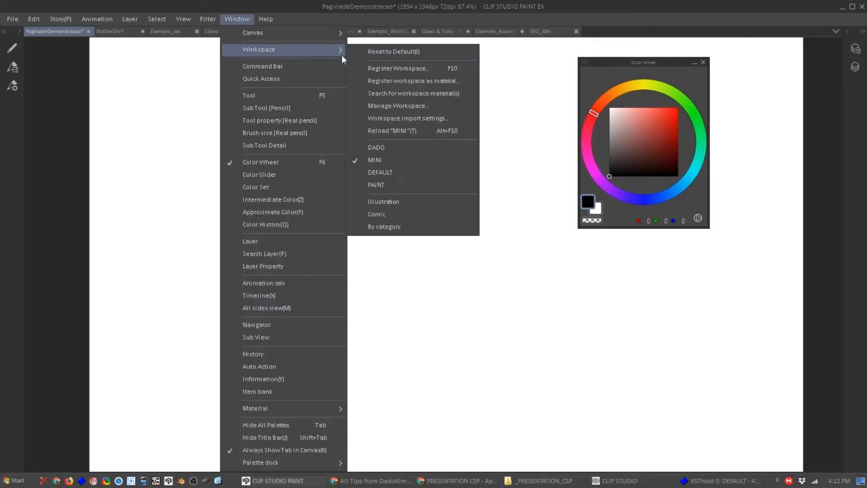
left_click(390, 148)
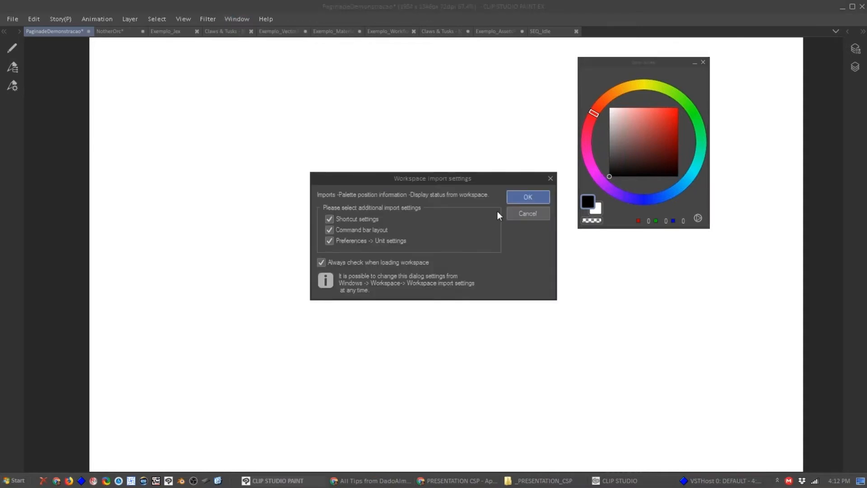
key("Return")
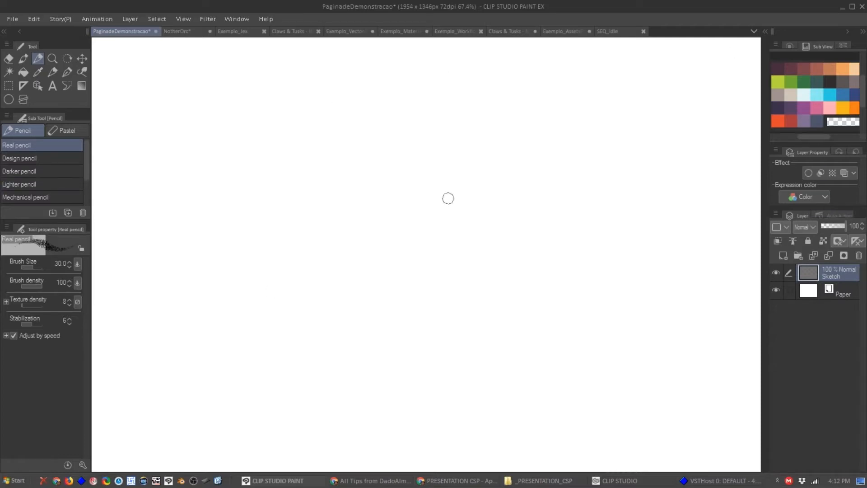
mouse_move(241, 127)
left_mouse_down()
mouse_move(294, 232)
mouse_move(480, 352)
left_mouse_up()
key("ctrl+z")
Switch back to the DEFAULT workspace.
left_click(237, 19)
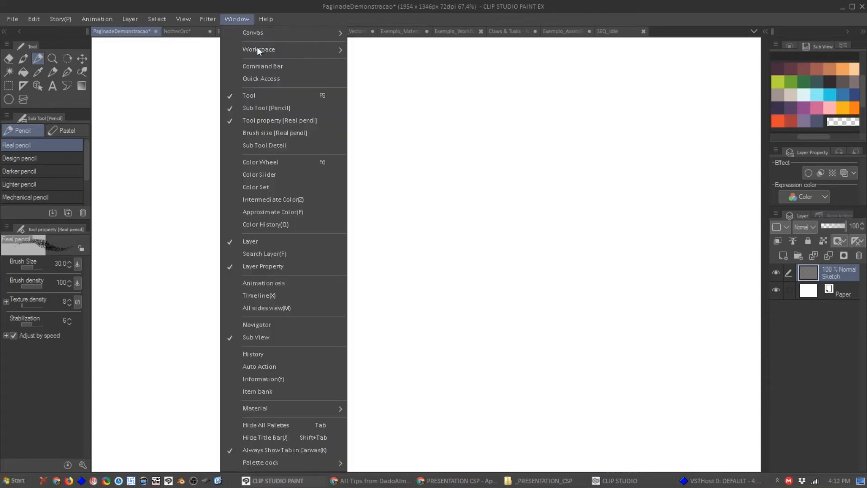
mouse_move(258, 50)
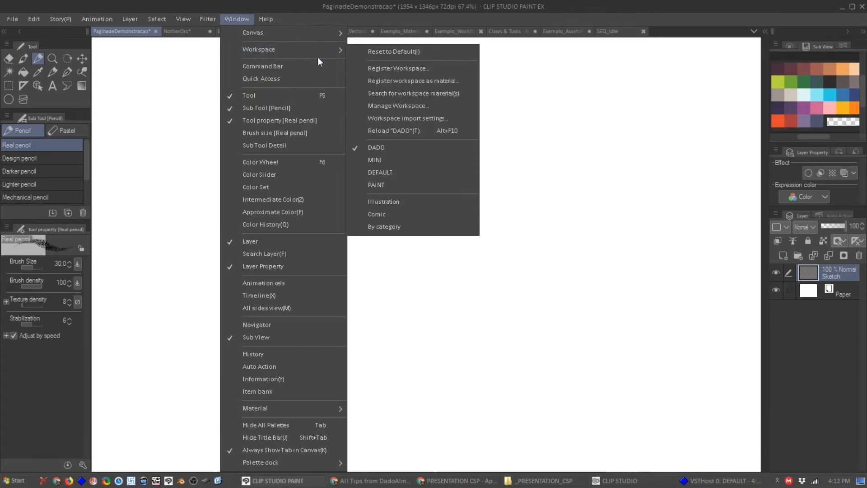
left_click(382, 174)
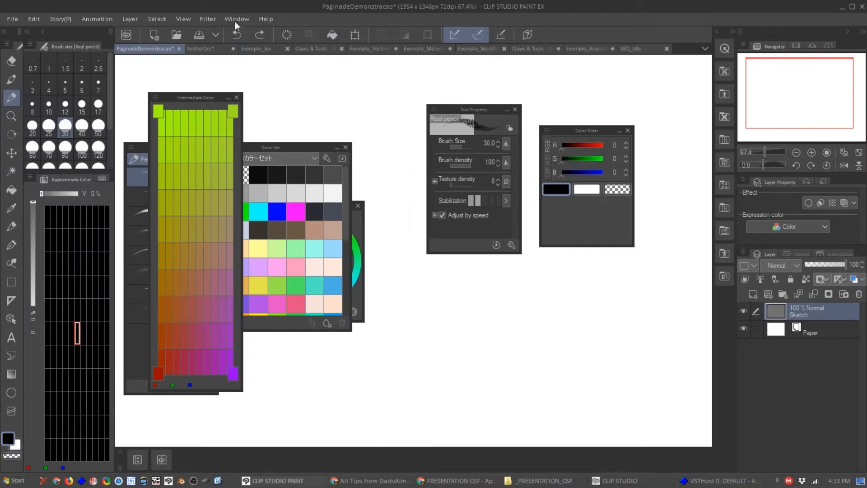
Reload the DEFAULT workspace with all import settings to restore its saved palette layout.
left_click(234, 21)
mouse_move(262, 48)
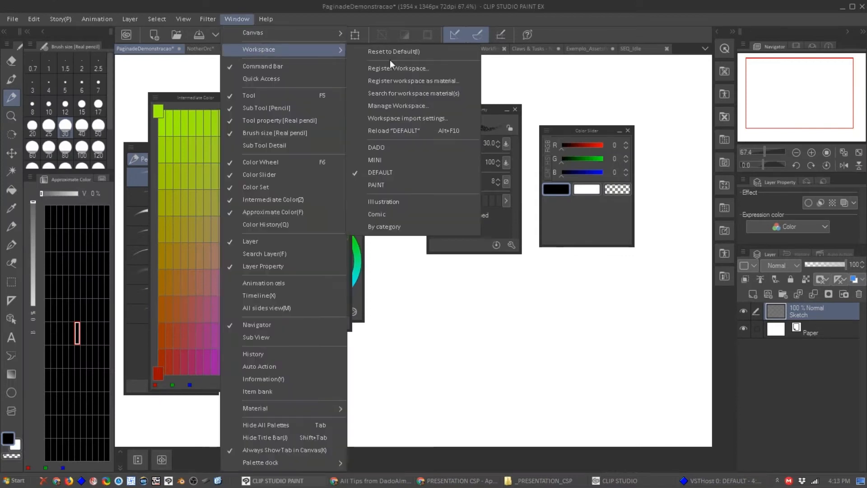
left_click(394, 132)
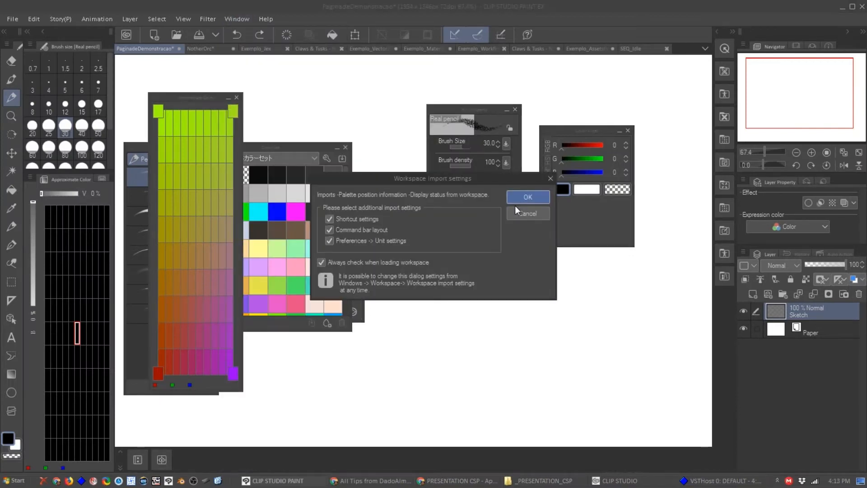
left_click(515, 204)
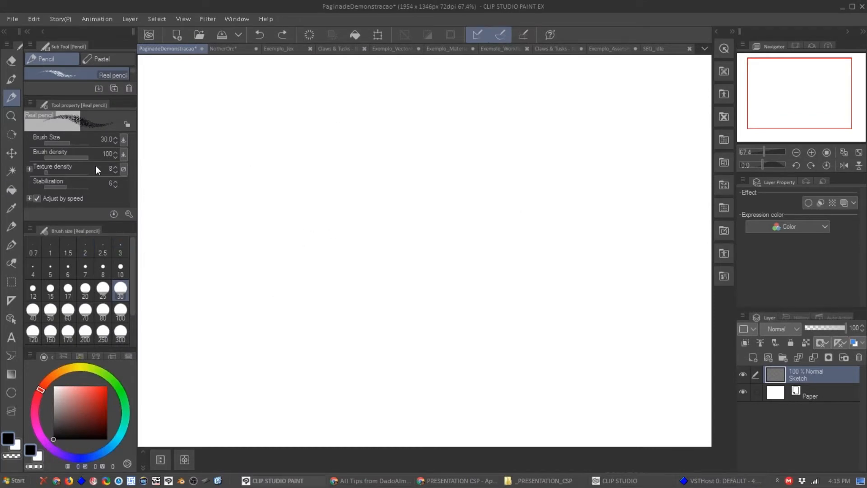
Make the Sub Tool and Tool Property palettes taller, reducing the height of the Brush Size palette.
mouse_move(122, 96)
left_mouse_down()
mouse_move(101, 181)
mouse_move(96, 272)
left_mouse_up()
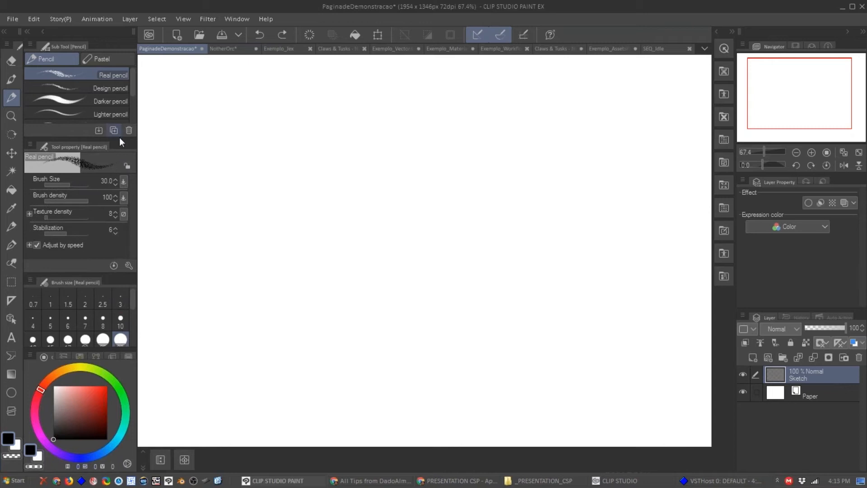
Cycle through the first four tools to view their sub tools and properties, ending on the Pencil tool.
left_click(118, 134)
left_click(534, 220)
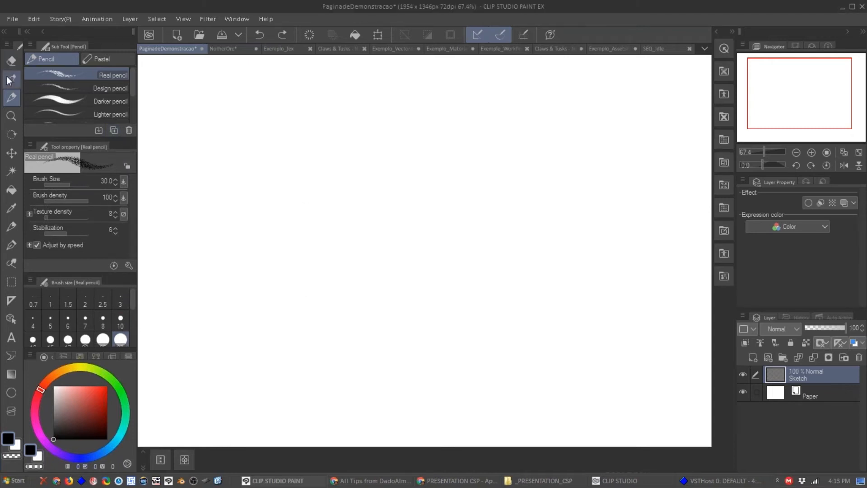
left_click(13, 64)
left_click(13, 81)
left_click(11, 99)
left_click(13, 117)
left_click(12, 97)
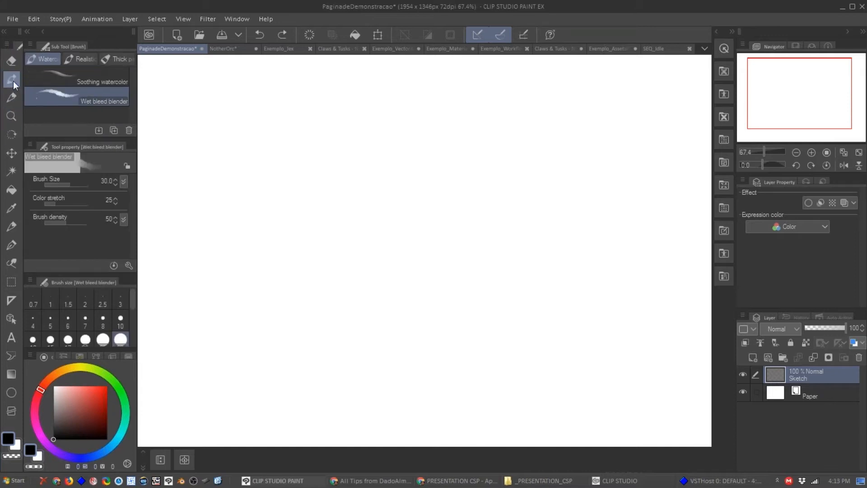
Draw wavy test strokes on the Sketch layer with two pencil tools and the Tapered pen.
mouse_move(260, 109)
left_mouse_down()
mouse_move(331, 289)
mouse_move(436, 263)
left_mouse_up()
left_click(12, 226)
mouse_move(285, 94)
left_mouse_down()
mouse_move(298, 144)
mouse_move(538, 202)
left_mouse_up()
left_click(12, 245)
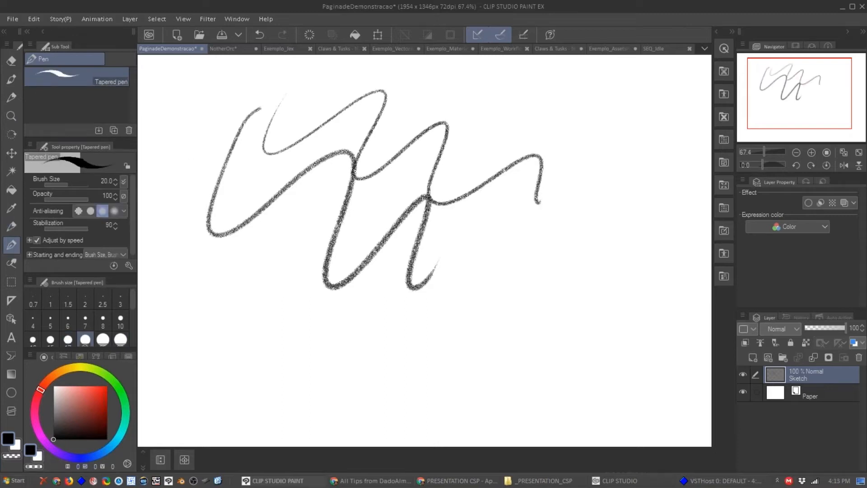
mouse_move(215, 245)
left_mouse_down()
mouse_move(323, 398)
mouse_move(502, 313)
left_mouse_up()
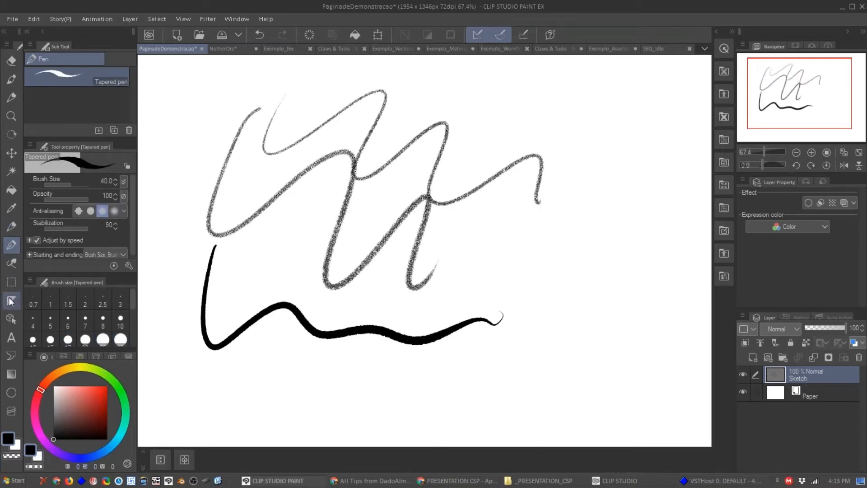
Add the text "asdasdasdasdasdasd" over the test strokes near the middle of the canvas.
left_click(12, 318)
left_click(11, 338)
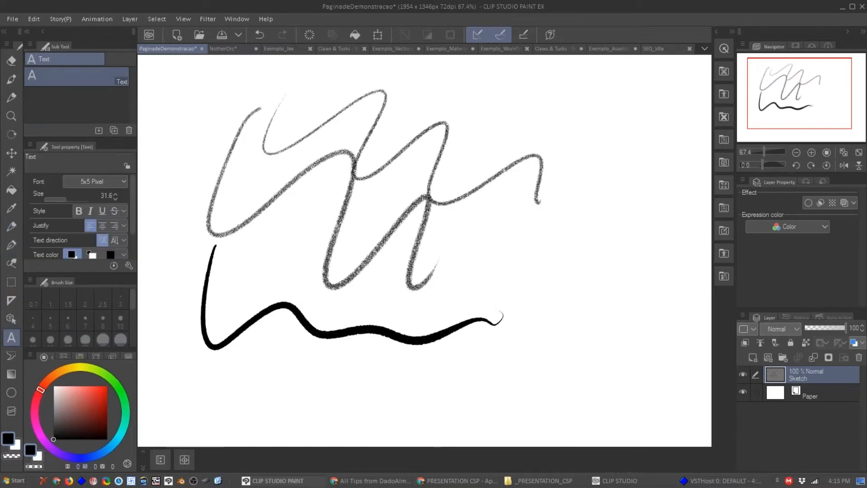
left_click(310, 271)
type("asdasdasdasdasdasd")
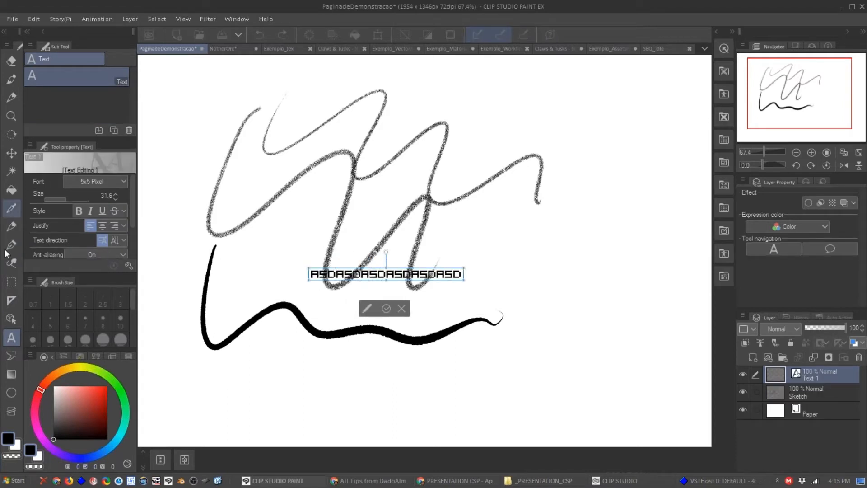
Add a raster layer and draw a large rounded shape on it with the Rectangle figure sub tool.
left_click(11, 355)
left_click(12, 392)
left_click(105, 105)
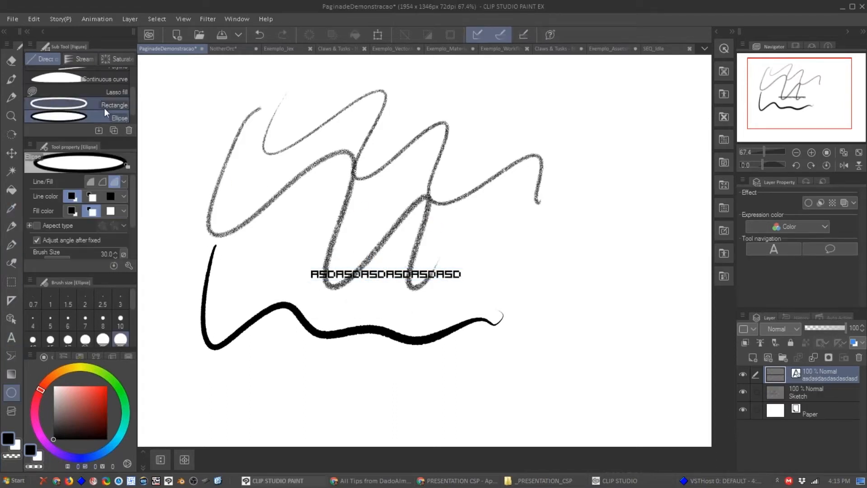
left_click(752, 356)
left_click_drag(325, 136, 487, 278)
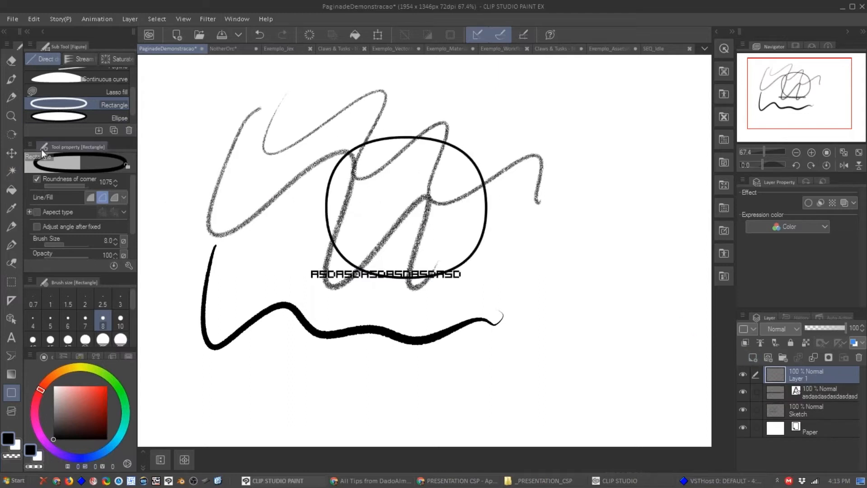
Delete the shape, text and Sketch layers so only the Paper layer is left.
key("Delete")
key("Delete")
key("Delete")
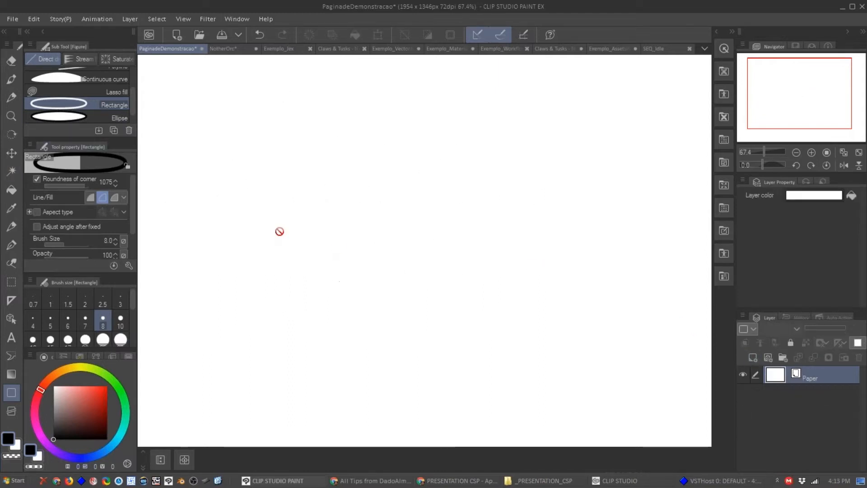
Detach the DRAWING&PAINTING Sub Tool palette over the canvas and stretch it taller to list more brushes.
left_click(11, 79)
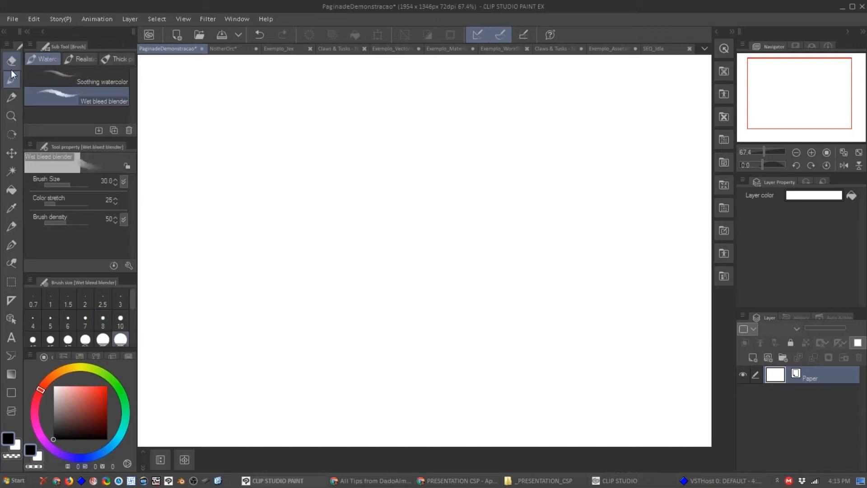
left_click(12, 80)
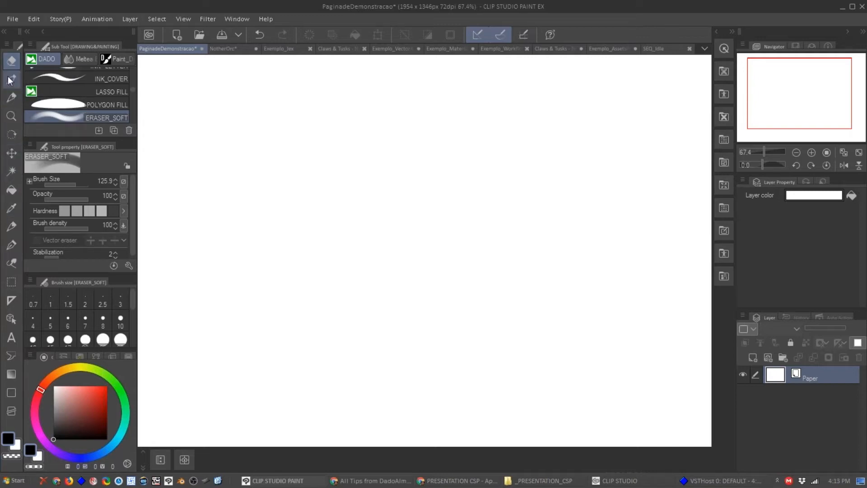
left_click_drag(71, 52, 303, 99)
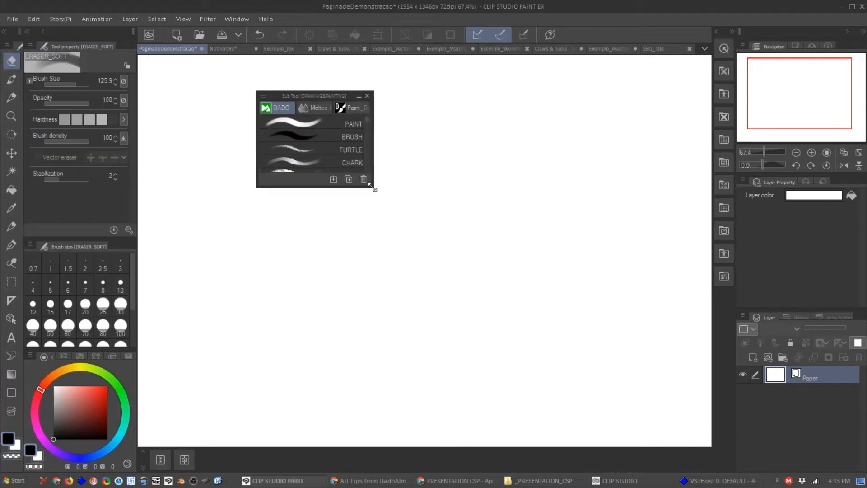
mouse_move(370, 186)
left_mouse_down()
mouse_move(389, 228)
mouse_move(403, 375)
mouse_move(451, 404)
mouse_move(375, 423)
left_mouse_up()
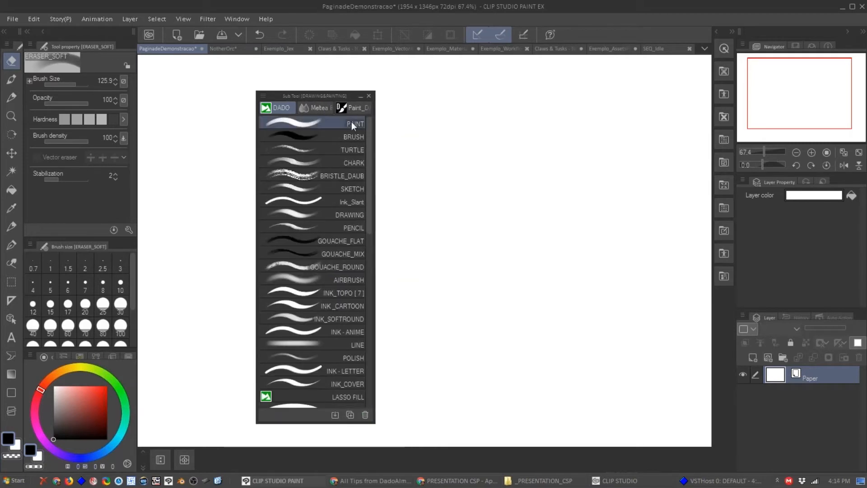
Add a raster layer and paint black zigzag strokes on it with the PAINT and BRUSH sub tools.
left_click(353, 126)
key("ctrl+shift+n")
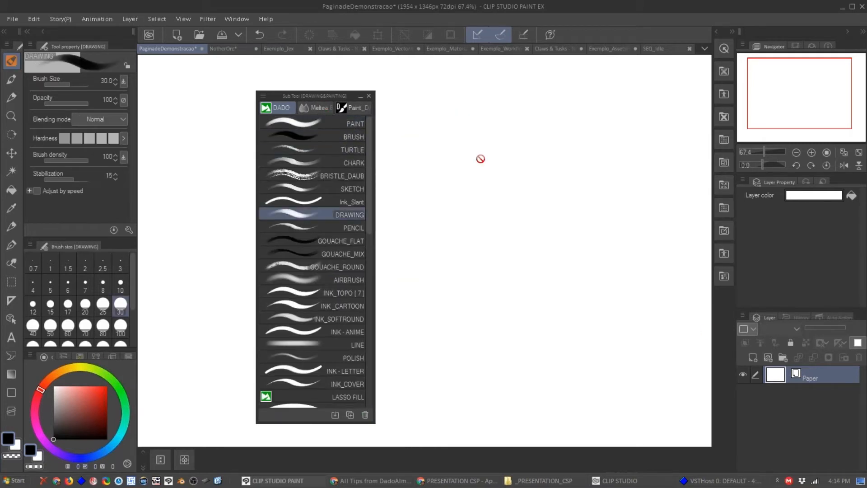
left_click(337, 128)
mouse_move(480, 98)
left_mouse_down()
mouse_move(433, 233)
mouse_move(449, 275)
left_mouse_up()
left_click(336, 136)
mouse_move(576, 137)
left_mouse_down()
mouse_move(599, 169)
mouse_move(565, 265)
mouse_move(562, 294)
left_mouse_up()
Paint a thin TURTLE stroke at size 5 and a thick textured one at size 96.5.
left_click(359, 150)
left_click_drag(639, 146, 634, 157)
left_click_drag(625, 169, 653, 201)
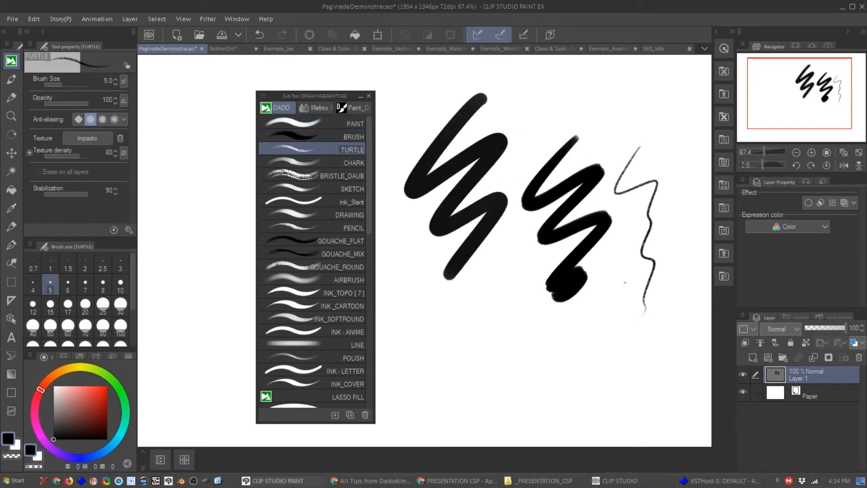
mouse_move(444, 224)
left_mouse_down()
mouse_move(436, 333)
mouse_move(467, 359)
left_mouse_up()
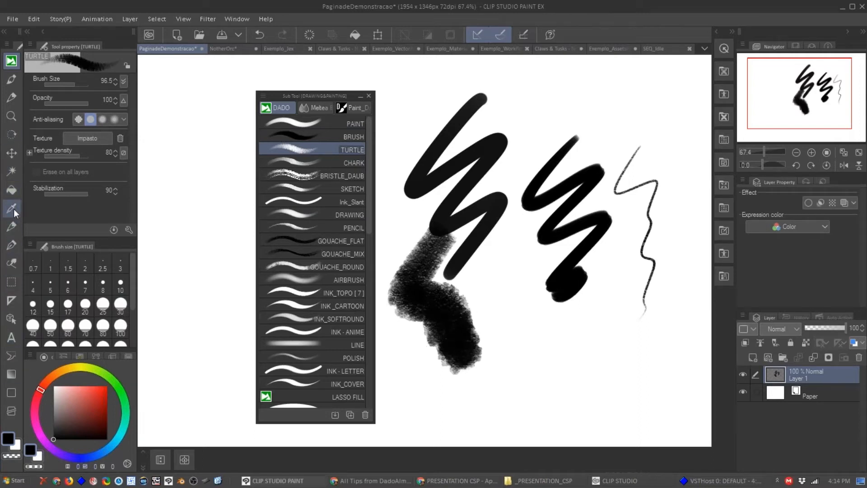
Dock the Sub Tool palette back above Tool Property, adjust its height, and activate the Eyedropper.
left_click_drag(326, 98, 78, 43)
left_click_drag(114, 95, 113, 143)
left_click(11, 208)
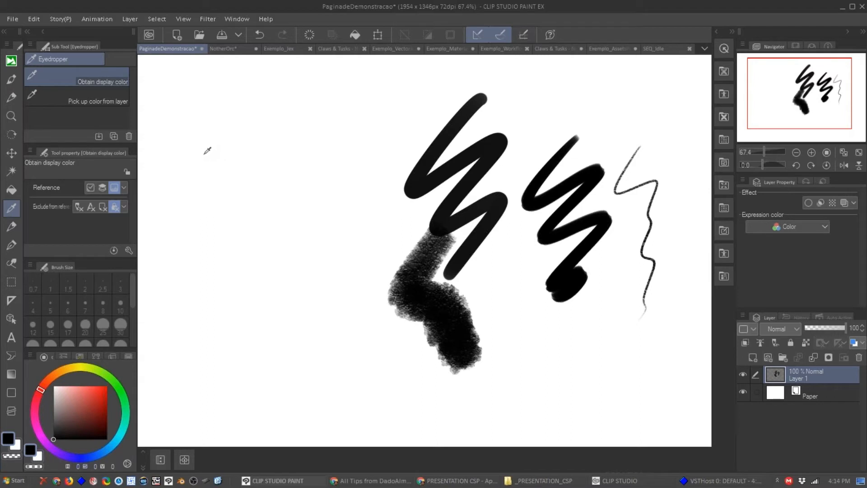
Clear the test strokes and draw a wavy vertical line with the INK_TOPO sub tool at size 50.
key("Delete")
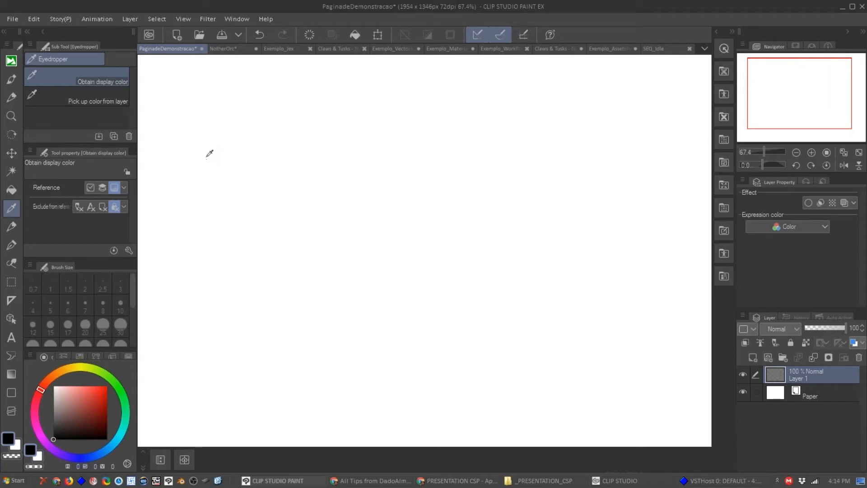
key("b")
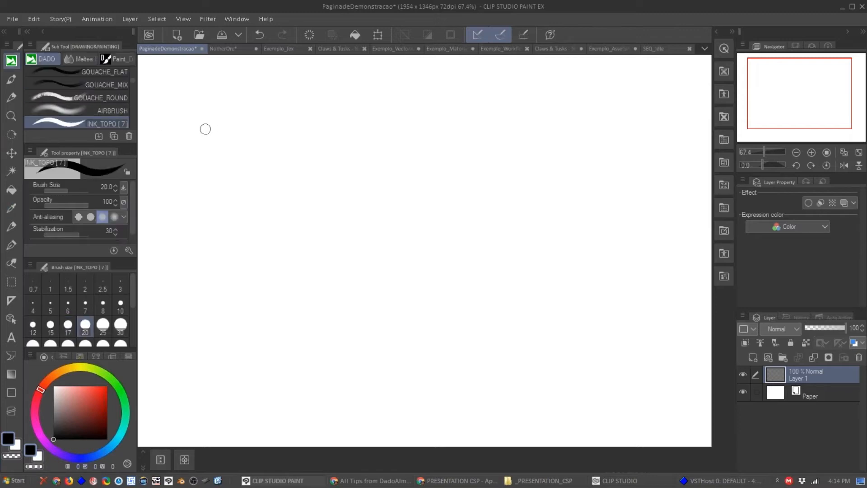
mouse_move(213, 94)
left_mouse_down()
mouse_move(272, 166)
mouse_move(288, 220)
mouse_move(268, 246)
mouse_move(296, 270)
mouse_move(354, 225)
mouse_move(321, 330)
mouse_move(394, 275)
mouse_move(415, 303)
mouse_move(435, 356)
left_mouse_up()
key("ctrl+z")
mouse_move(268, 95)
left_mouse_down()
mouse_move(245, 106)
mouse_move(252, 168)
mouse_move(294, 206)
mouse_move(252, 286)
mouse_move(309, 282)
mouse_move(333, 373)
mouse_move(301, 437)
left_mouse_up()
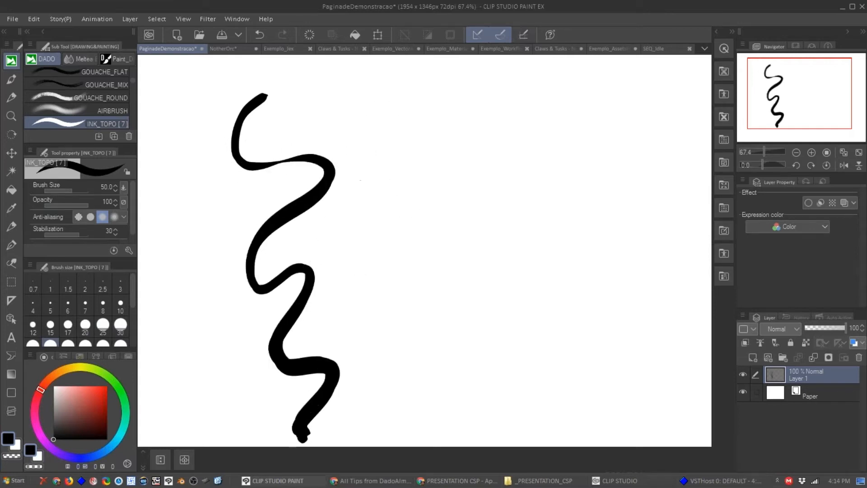
Paint overlapping black and muted red areas with the INK_COVER sub tool, and clear the layer.
key("p")
mouse_move(421, 168)
left_mouse_down()
mouse_move(428, 195)
mouse_move(472, 155)
mouse_move(467, 232)
mouse_move(449, 291)
mouse_move(492, 302)
mouse_move(434, 338)
left_mouse_up()
left_click(85, 402)
mouse_move(515, 140)
left_mouse_down()
mouse_move(571, 187)
mouse_move(565, 236)
mouse_move(517, 323)
mouse_move(600, 293)
mouse_move(566, 341)
left_mouse_up()
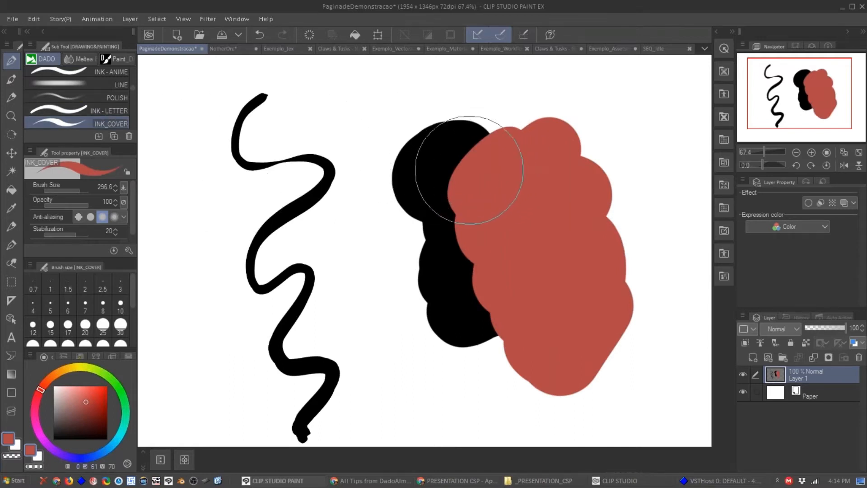
key("Delete")
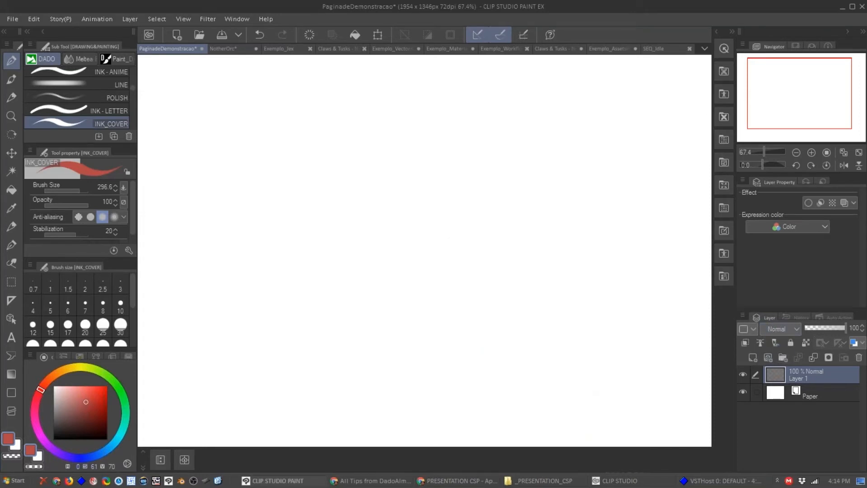
Make the Layer palette taller and paint a large muted red disc with INK_COVER at size 527.9.
left_click_drag(781, 311, 781, 271)
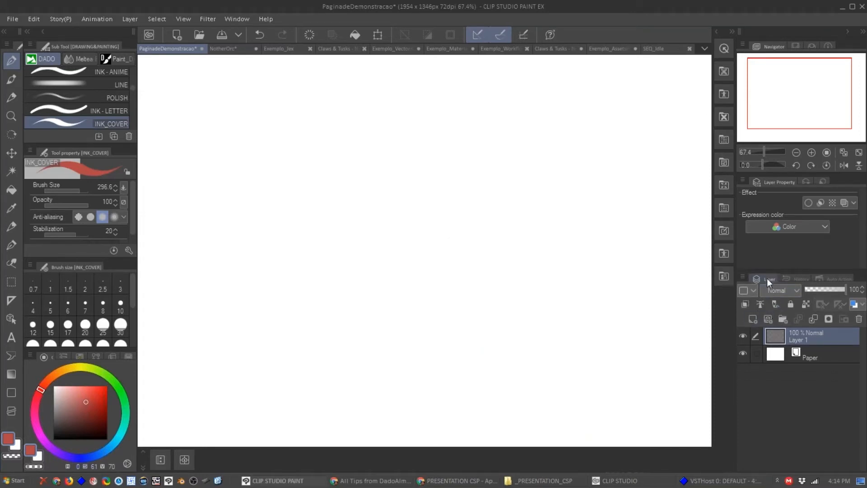
left_click_drag(290, 264, 385, 280, "ctrl+alt")
mouse_move(381, 279)
left_mouse_down()
mouse_move(343, 284)
mouse_move(345, 267)
left_mouse_up()
Add a new layer and paint a dark red disc overlapping the upper part of the lighter disc.
key("ctrl+shift+n")
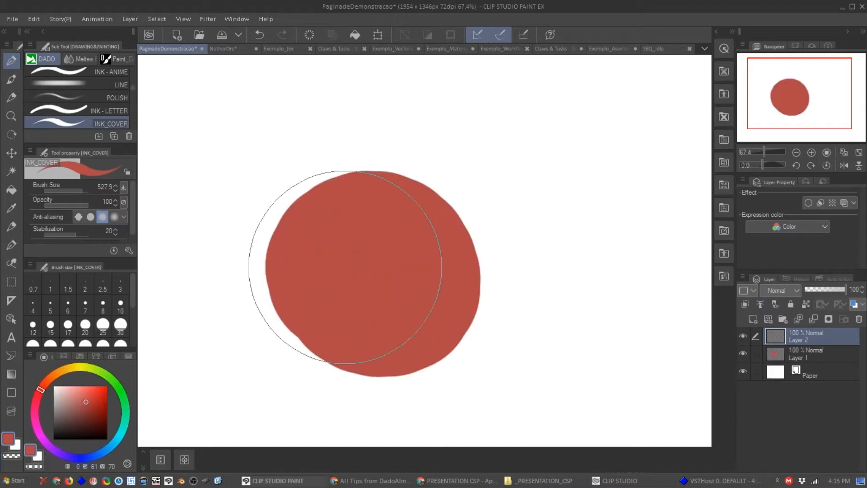
left_click(100, 413)
mouse_move(404, 195)
left_mouse_down()
mouse_move(393, 203)
mouse_move(380, 196)
mouse_move(384, 190)
left_mouse_up()
Try the Multiply, Hard light and Pin light blending modes on the dark red layer, restoring Normal at 100% opacity.
left_click(776, 289)
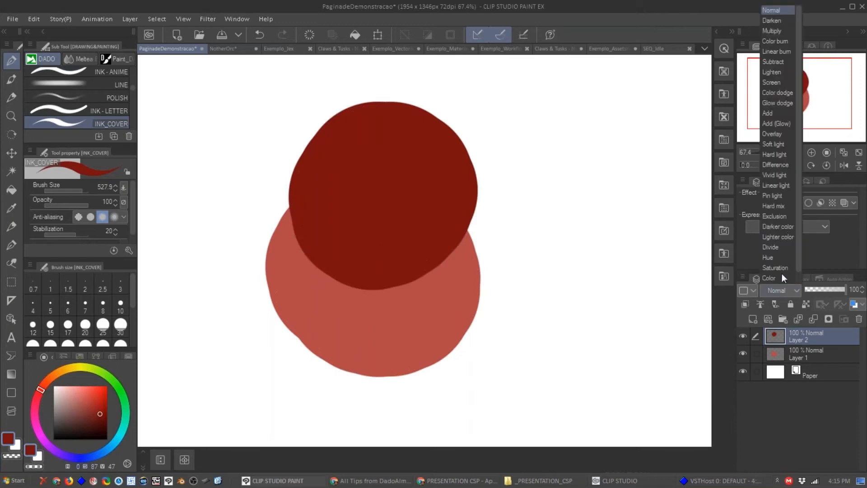
left_click(776, 30)
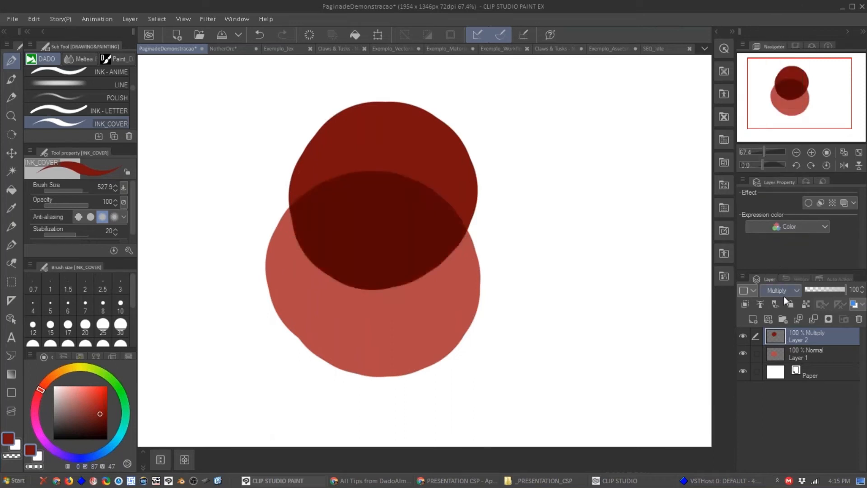
scroll(784, 291, "down", 5)
scroll(784, 292, "down", 8)
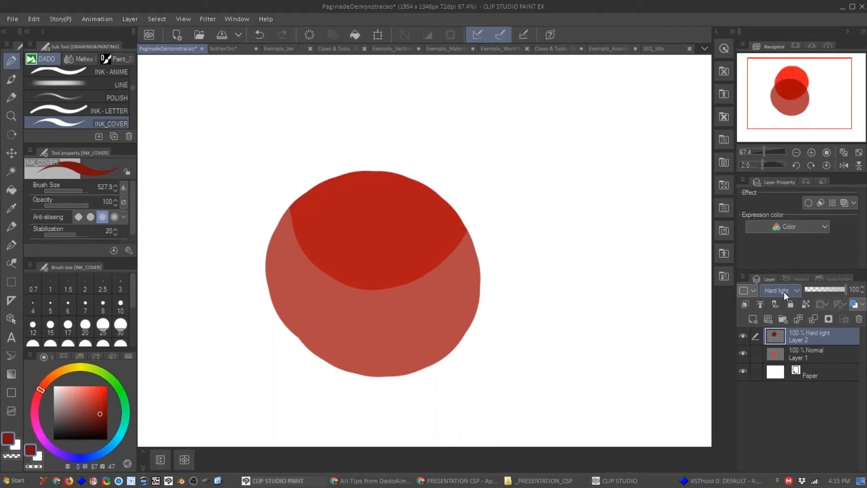
scroll(784, 292, "down", 4)
left_click(784, 292)
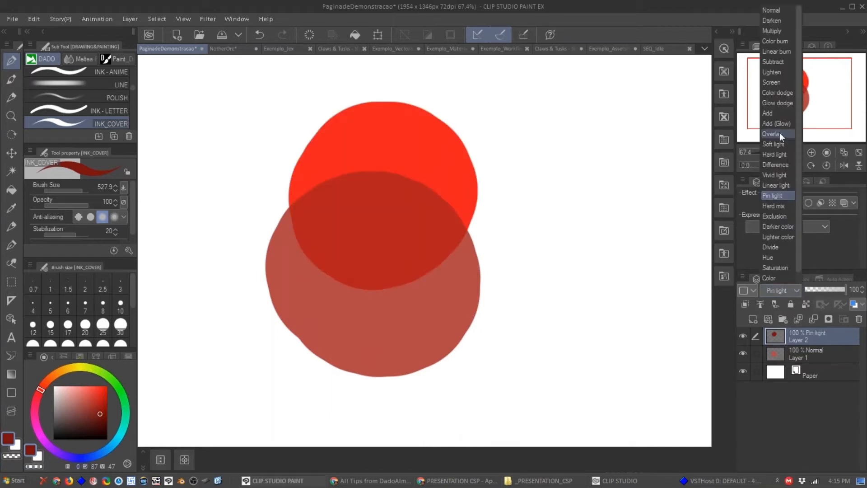
left_click(776, 11)
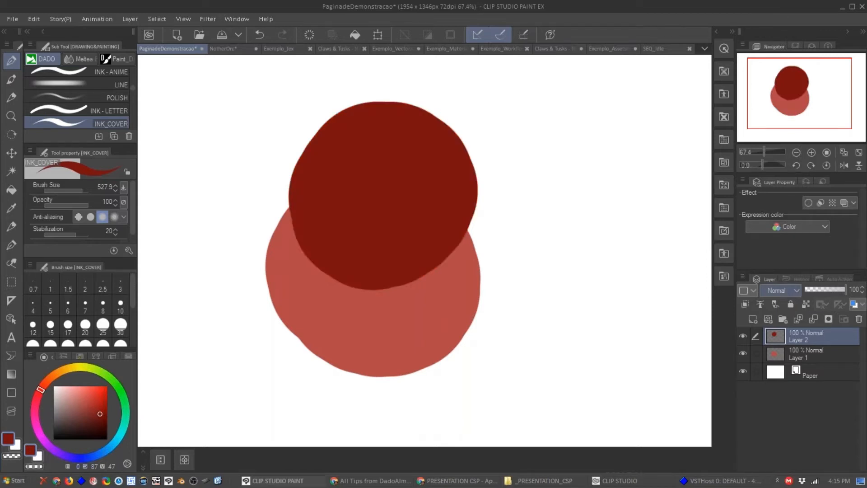
mouse_move(832, 289)
left_mouse_down()
mouse_move(806, 290)
mouse_move(847, 290)
left_mouse_up()
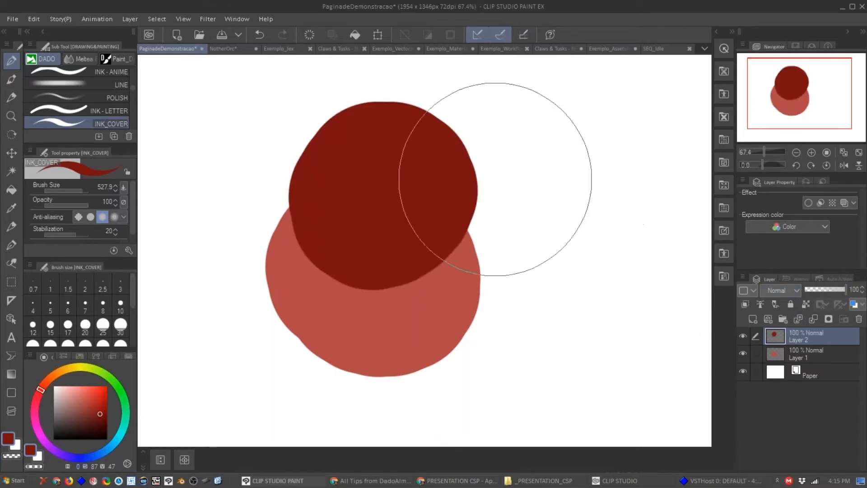
Clear the dark red disc, merge its layer down, and clear the remaining lighter disc.
key("Delete")
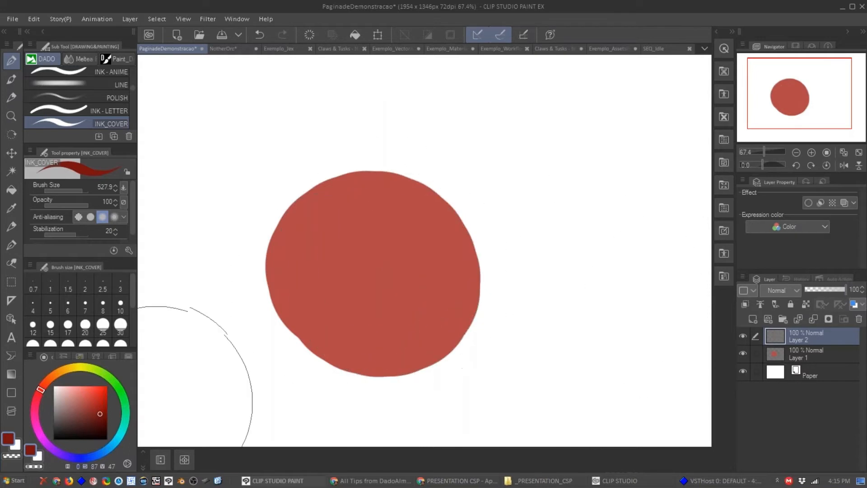
key("ctrl+e")
key("Delete")
Paint a dark red disc in the canvas center and add a layer above it clipped to the layer below.
mouse_move(371, 246)
left_mouse_down()
mouse_move(370, 264)
mouse_move(374, 236)
mouse_move(367, 252)
left_mouse_up()
left_click(777, 318)
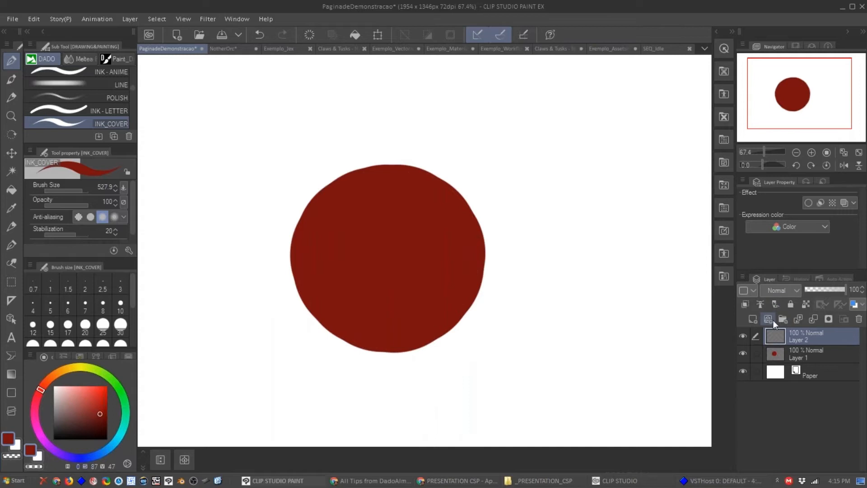
left_click(746, 308)
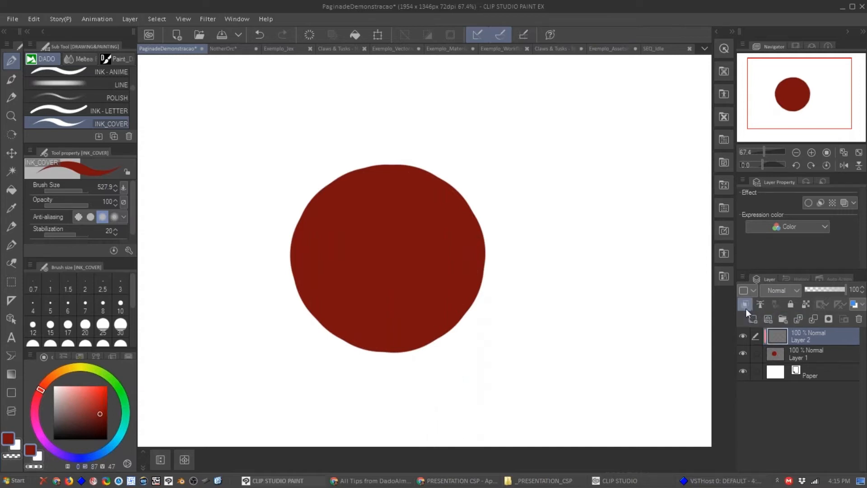
Choose a medium blue, test painting it on the clipped layer over the disc, and undo the strokes.
left_click(112, 445)
mouse_move(434, 212)
left_mouse_down()
mouse_move(447, 186)
mouse_move(416, 175)
mouse_move(469, 240)
left_mouse_up()
key("ctrl+z")
left_click(93, 398)
key("ctrl+z")
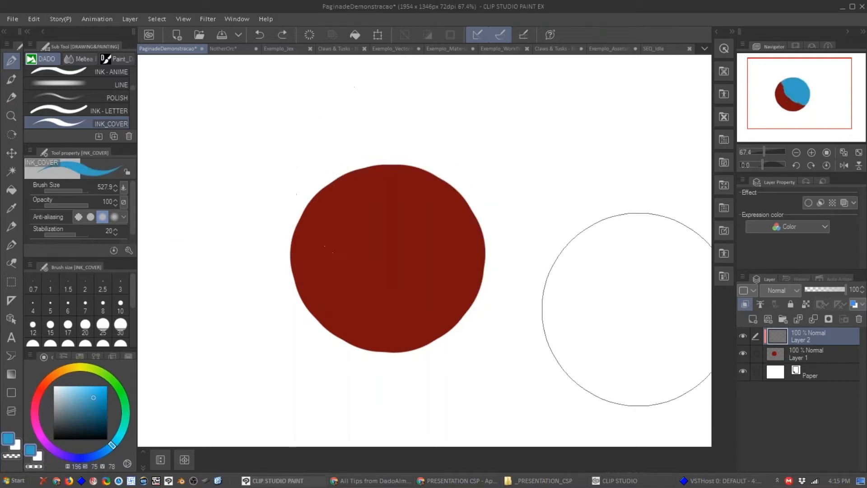
Mask Layer 1 with a selection of its dark red disc, and delete the empty Layer 2.
left_click(773, 350, "ctrl")
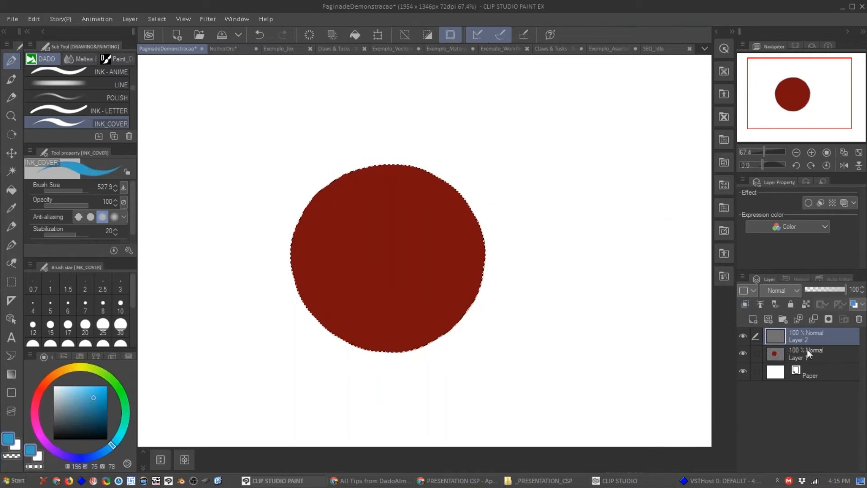
left_click(804, 354)
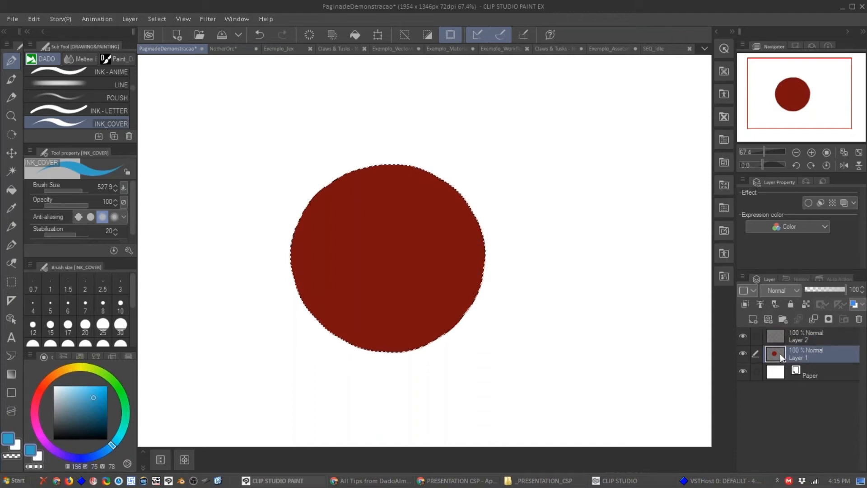
left_click(828, 320)
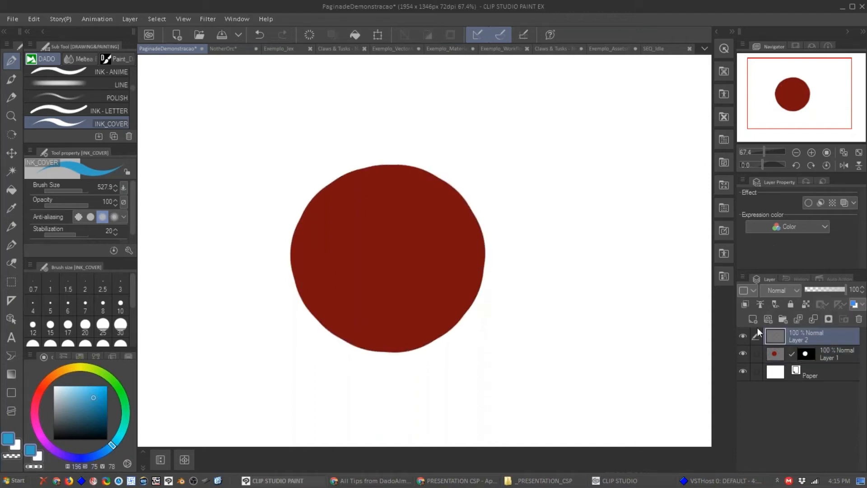
key("Delete")
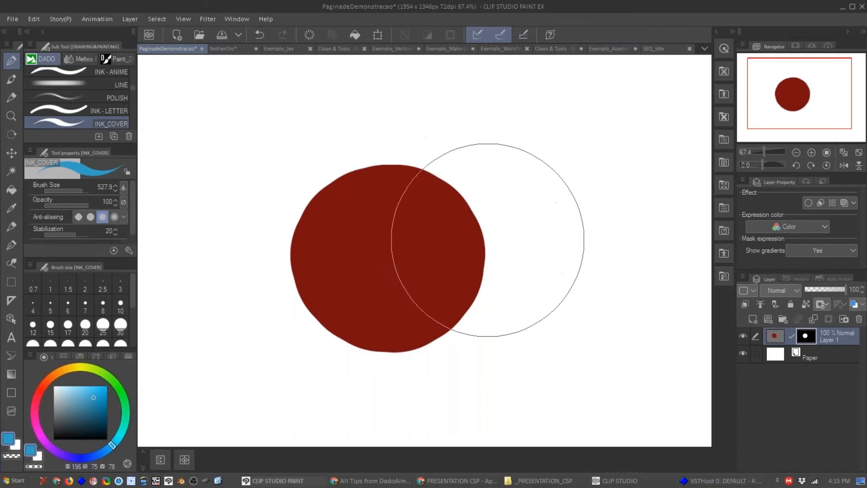
Test erasing the disc's edge on the layer mask, undo the strokes, and delete the masked layer.
key("e")
mouse_move(480, 262)
left_mouse_down()
mouse_move(438, 374)
mouse_move(463, 264)
mouse_move(420, 253)
mouse_move(449, 282)
left_mouse_up()
key("p")
key("ctrl+z")
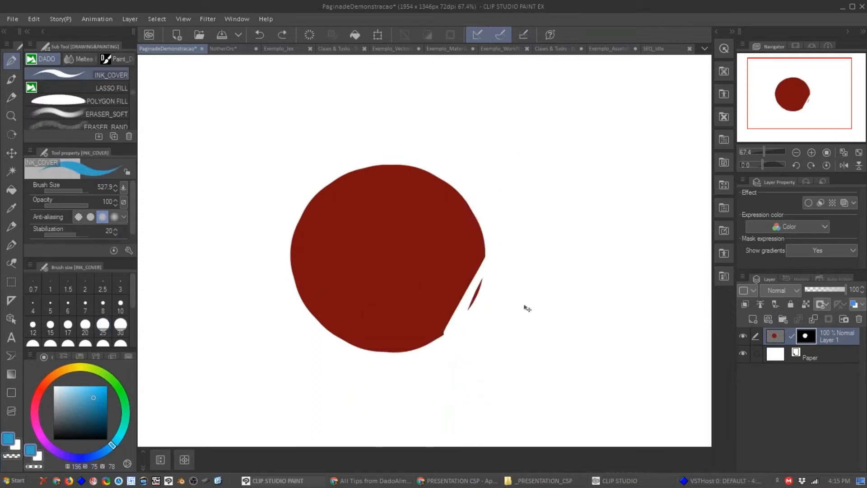
key("ctrl+z")
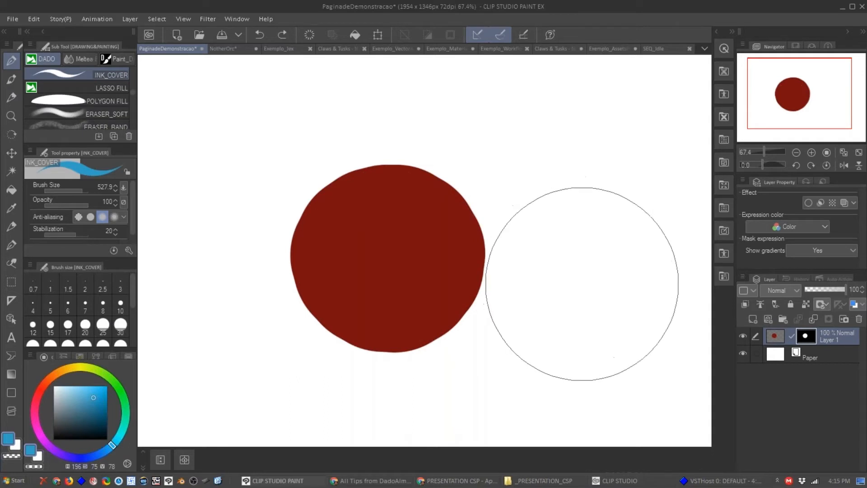
key("Delete")
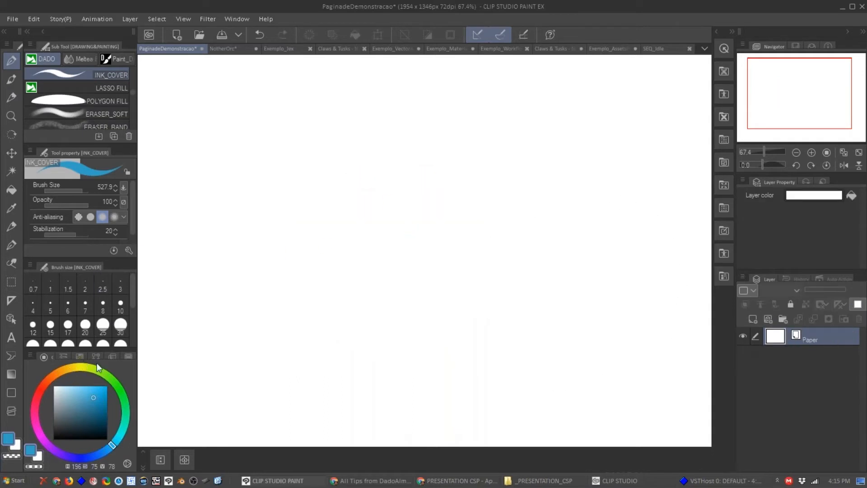
Float and enlarge the Color Wheel palette over the canvas, switching it to the triangle color space and picking a lighter blue.
left_click_drag(43, 357, 244, 124)
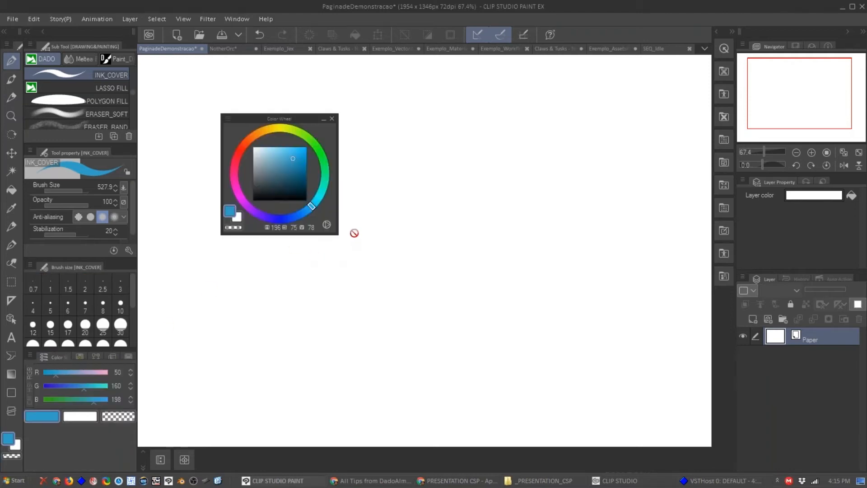
left_click_drag(338, 233, 364, 298)
left_click_drag(308, 116, 271, 106)
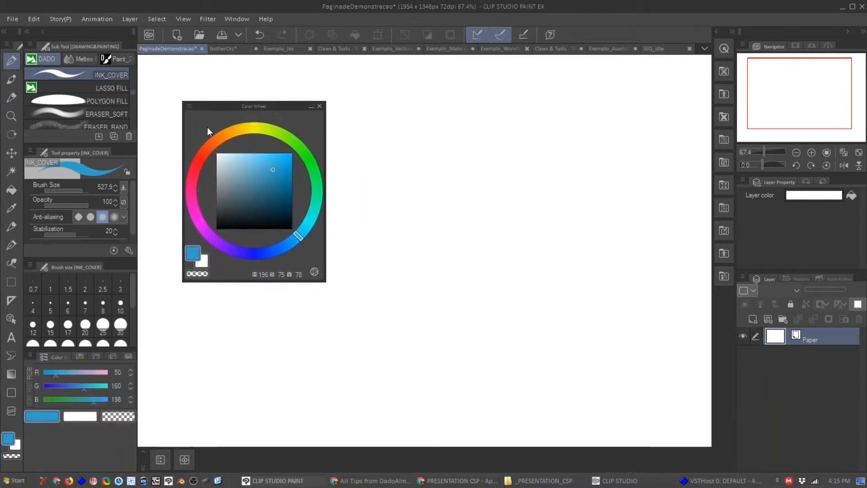
left_click(314, 272)
left_click_drag(272, 189, 262, 180)
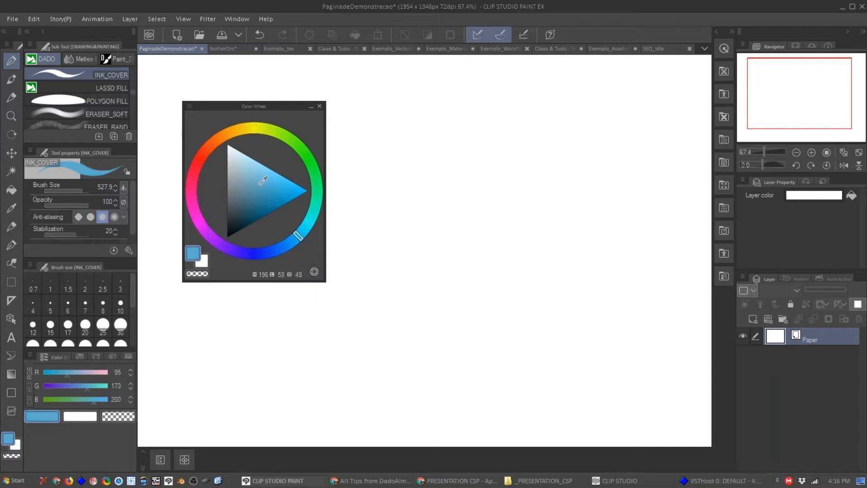
Float and widen the Color Slider palette, and try its HLS and CMYK modes with the hue set to 143.
left_click_drag(70, 361, 405, 142)
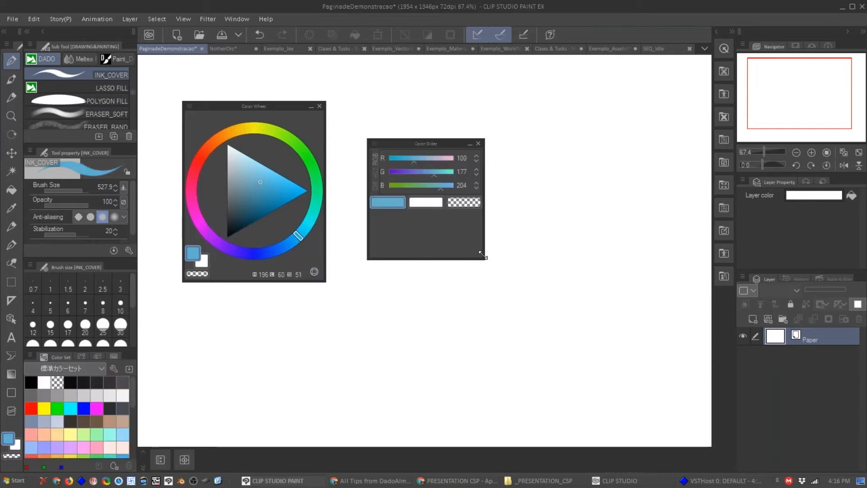
left_click_drag(484, 258, 568, 281)
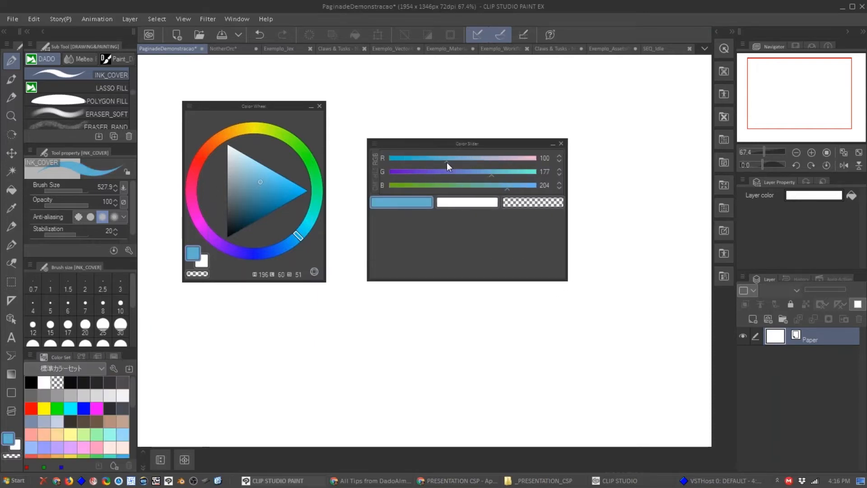
left_click(375, 172)
left_click_drag(433, 159, 447, 159)
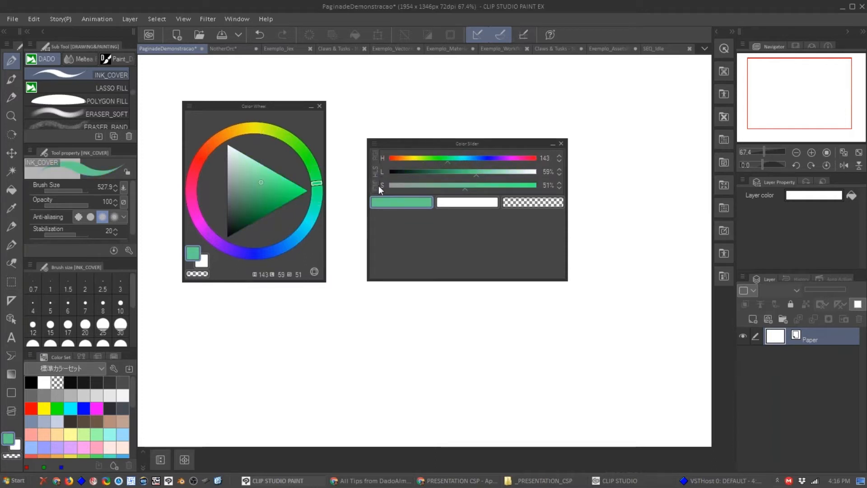
left_click(375, 188)
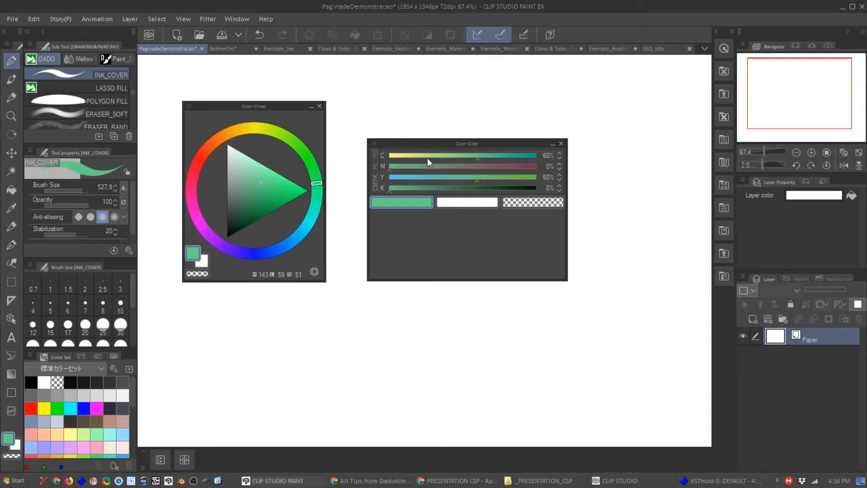
Dock the Color Slider and Color Wheel palettes back with the other color palettes and show the Color Wheel.
left_click_drag(427, 142, 78, 357)
left_click_drag(266, 106, 45, 356)
left_click(45, 356)
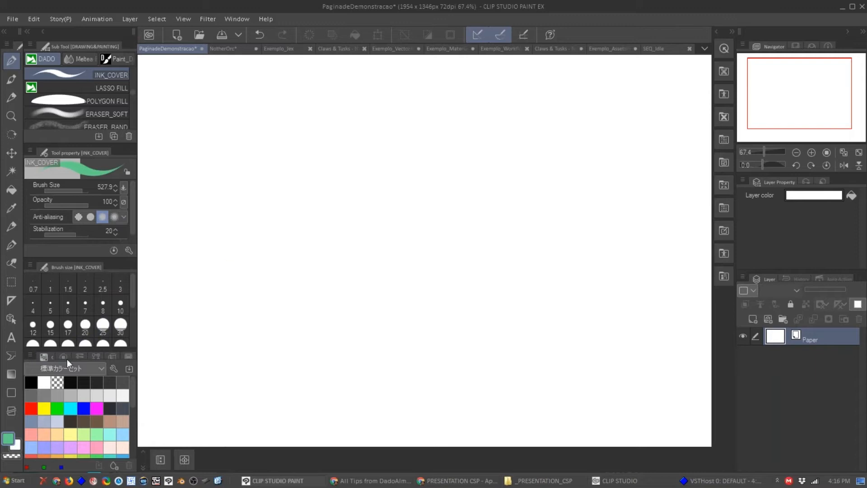
left_click(64, 356)
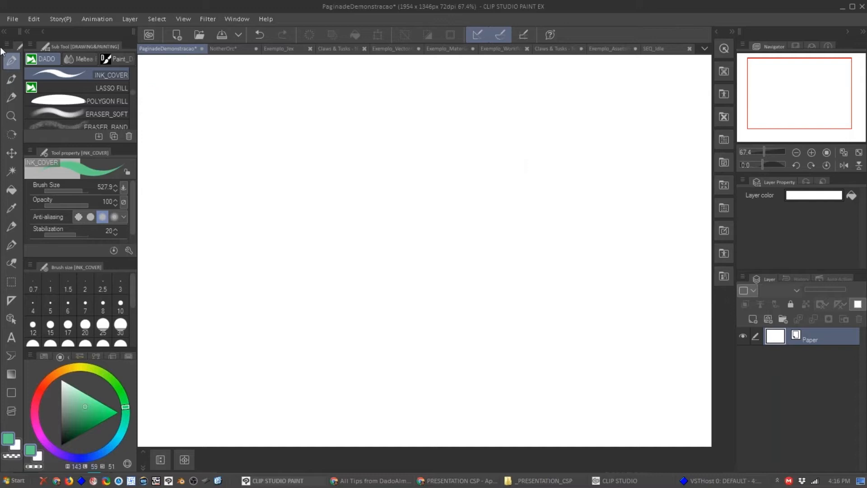
Add a new raster layer, draw a green wavy stroke with INK_TOPO [ 7 ], and show the Auto Action palette.
key("period")
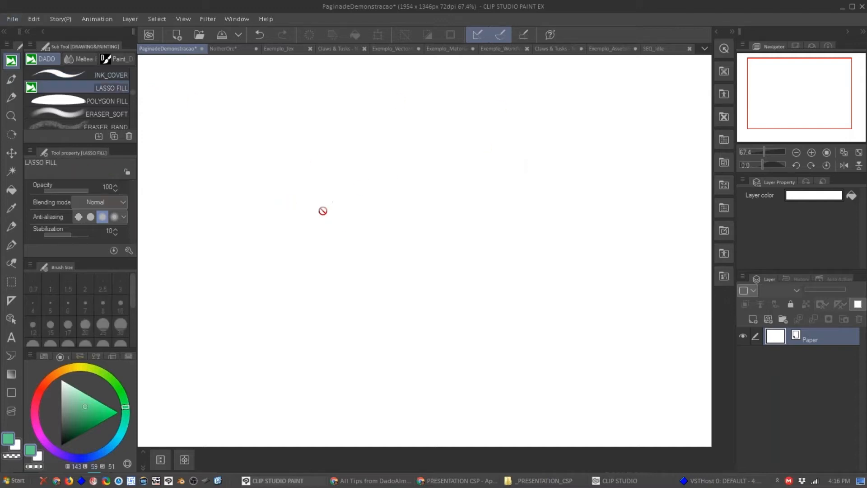
key("ctrl+shift+n")
key("comma")
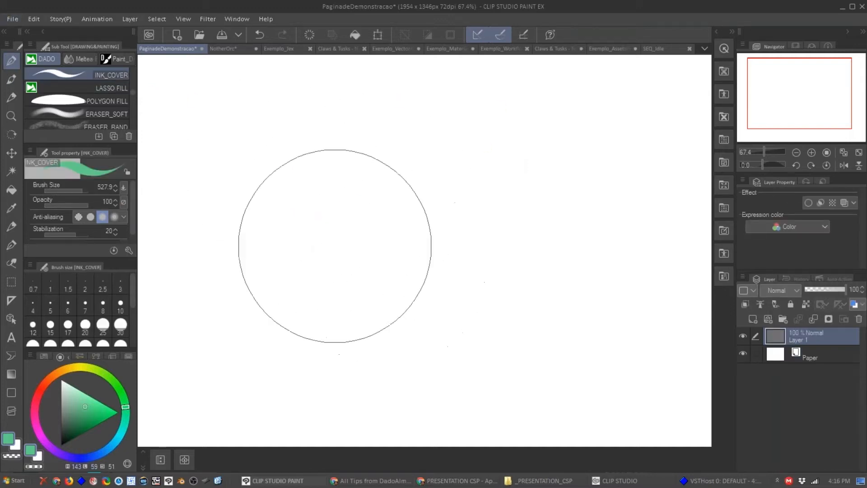
key("comma")
left_click_drag(273, 212, 571, 271)
left_click(841, 278)
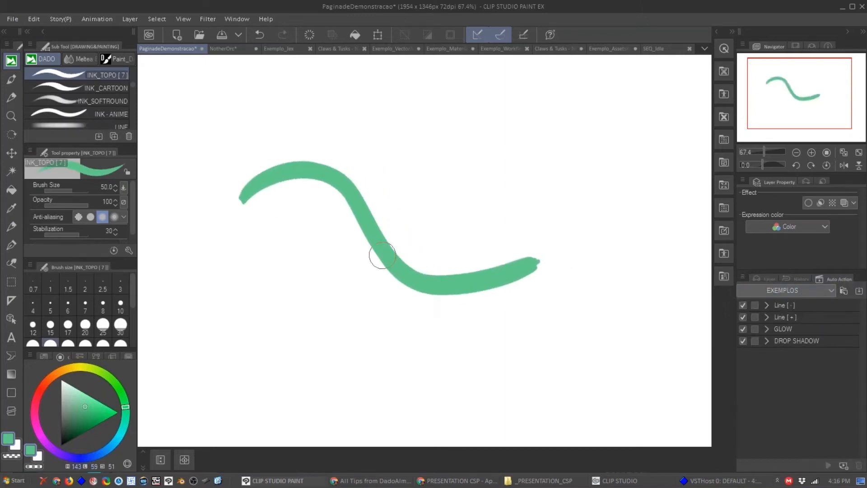
Clear the green stroke, and paint and clear several more curved test strokes across the canvas.
key("Delete")
mouse_move(192, 195)
left_mouse_down()
mouse_move(288, 185)
mouse_move(338, 300)
mouse_move(544, 328)
mouse_move(431, 206)
left_mouse_up()
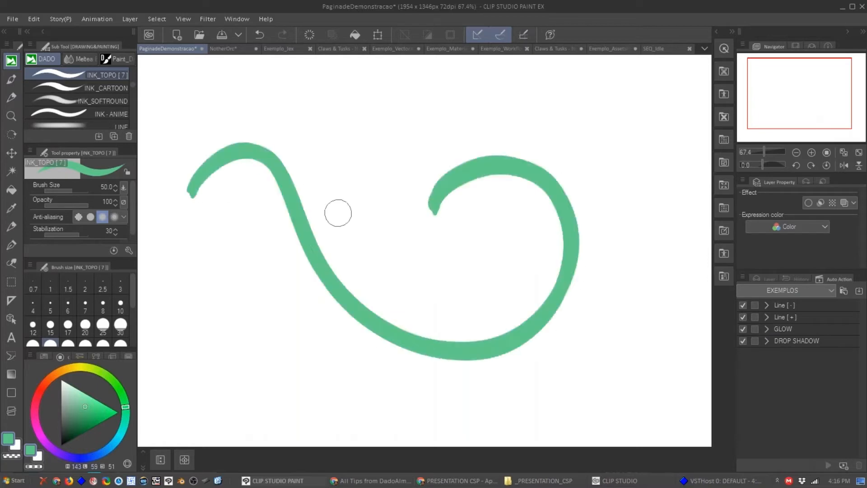
key("Delete")
left_click(194, 176)
mouse_move(195, 176)
left_mouse_down()
mouse_move(245, 148)
mouse_move(407, 276)
mouse_move(571, 236)
mouse_move(580, 212)
left_mouse_up()
key("Delete")
mouse_move(176, 203)
left_mouse_down()
mouse_move(370, 257)
mouse_move(519, 280)
mouse_move(560, 226)
left_mouse_up()
key("Delete")
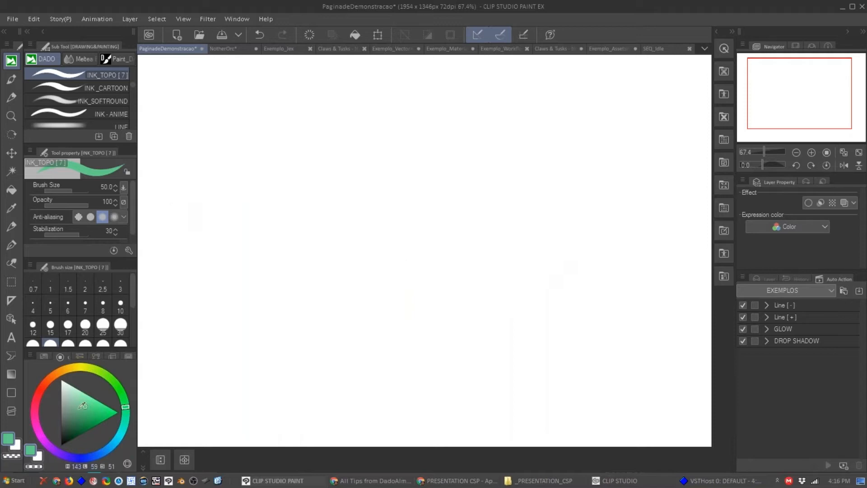
Draw a teal wavy stroke across the canvas and run the Line [ - ] auto action on it.
left_click(84, 415)
left_click_drag(126, 418, 122, 430)
mouse_move(217, 211)
left_mouse_down()
mouse_move(321, 193)
mouse_move(487, 283)
mouse_move(557, 259)
left_mouse_up()
left_click(778, 305)
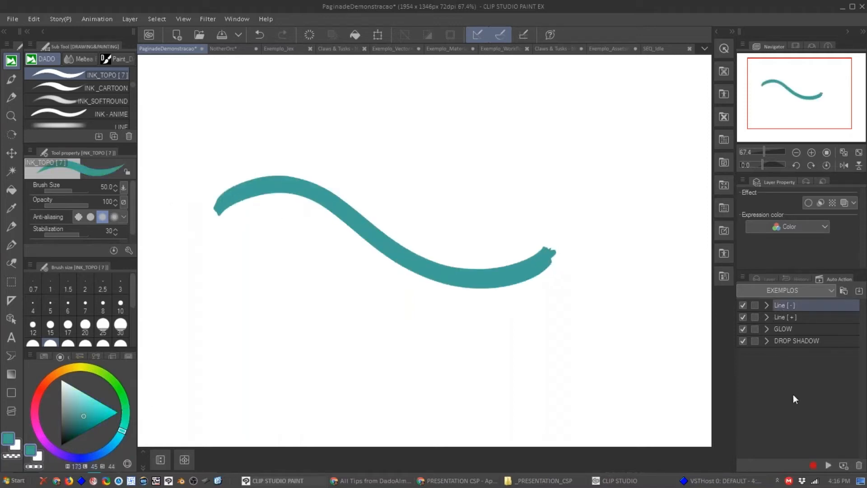
left_click(829, 464)
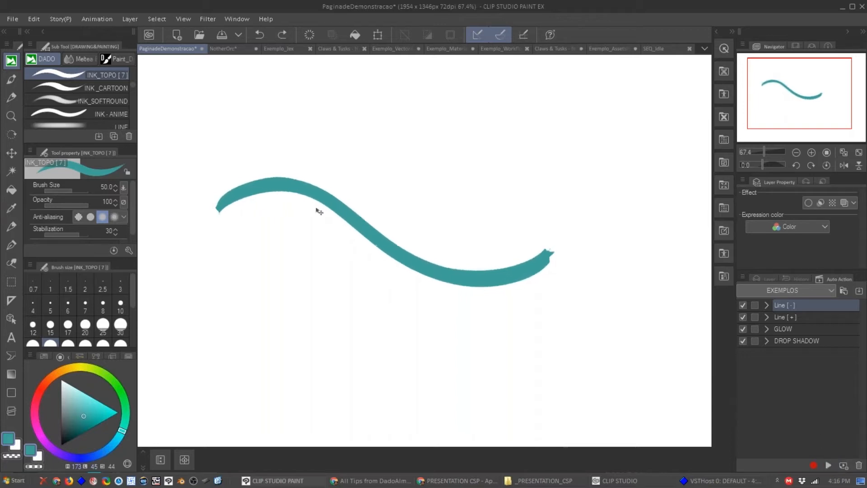
Draw a teal wavy stroke with a dark teal one below it, and thin both by repeating the Line [ - ] action.
mouse_move(204, 161)
left_mouse_down()
mouse_move(382, 204)
mouse_move(587, 177)
left_mouse_up()
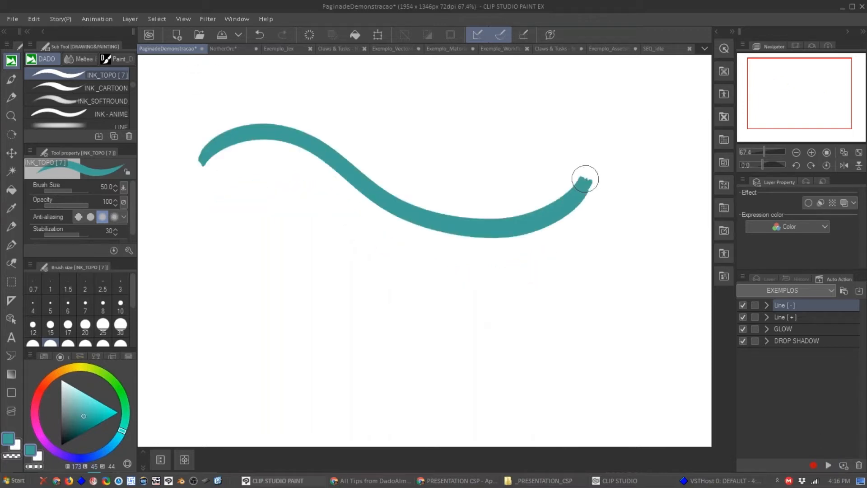
mouse_move(221, 298)
left_mouse_down()
mouse_move(365, 336)
mouse_move(574, 308)
left_mouse_up()
left_click(829, 465)
left_click(830, 464)
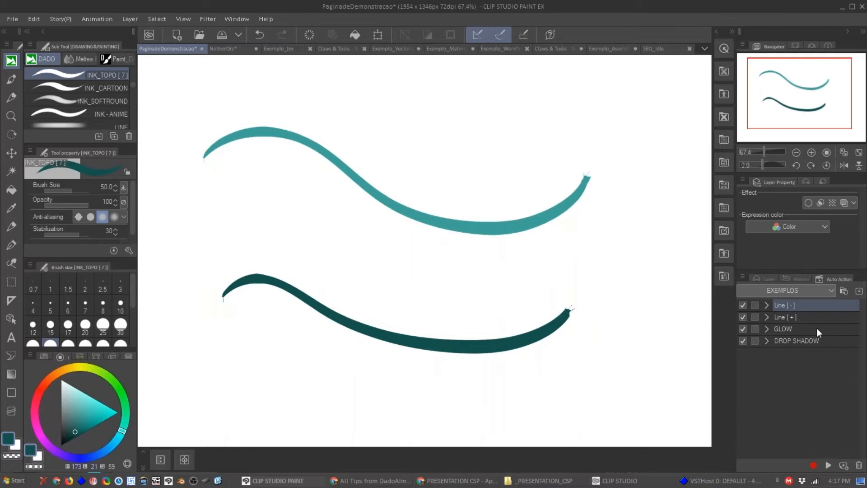
Thicken both teal strokes by running the Line [ + ] auto action three times.
left_click(817, 321)
left_click(826, 463)
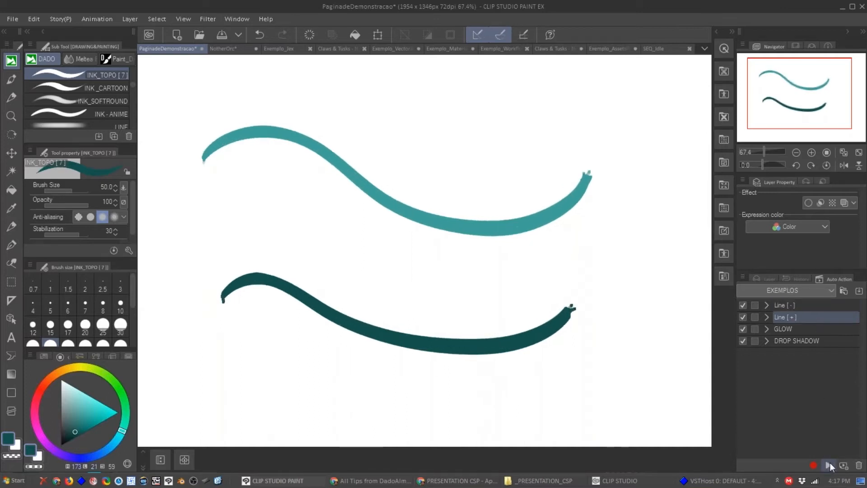
left_click(830, 464)
left_click(829, 463)
Clear the teal strokes and fill the whole canvas with black.
key("Delete")
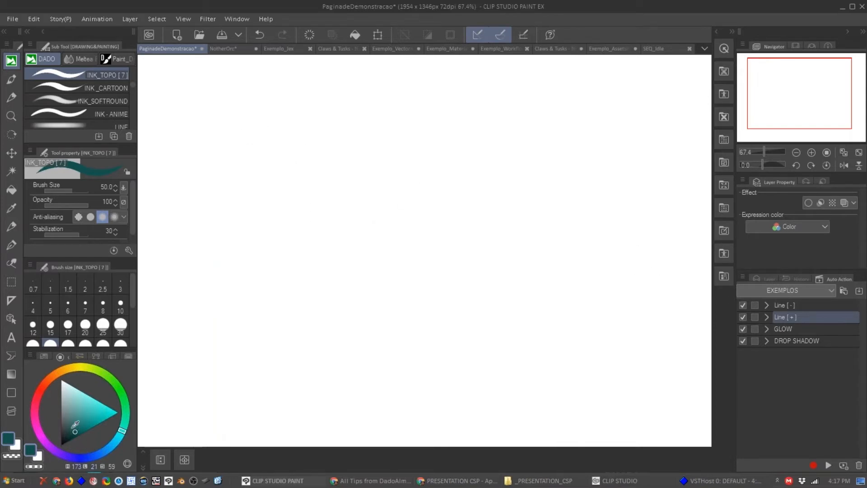
left_click_drag(75, 424, 55, 433)
key("alt+BackSpace")
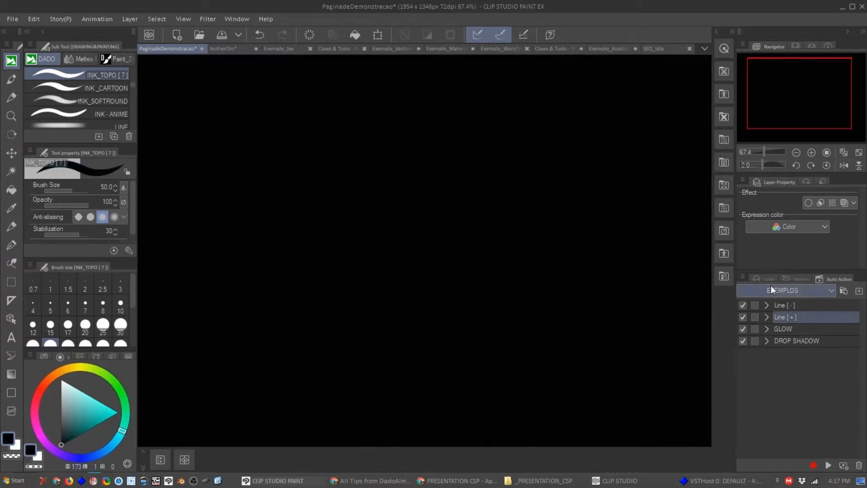
Paint a large solid cyan blob over the black using the INK_TOPO [ 7 ] brush at size 200.
left_click(96, 406)
left_click_drag(341, 242, 397, 251)
mouse_move(384, 194)
left_mouse_down()
mouse_move(362, 192)
mouse_move(385, 161)
mouse_move(436, 188)
mouse_move(350, 226)
mouse_move(293, 221)
mouse_move(434, 270)
mouse_move(372, 261)
left_mouse_up()
key("bracketleft")
Move the cyan blob closer to the canvas center and run the GLOW auto action on it.
left_click(799, 330)
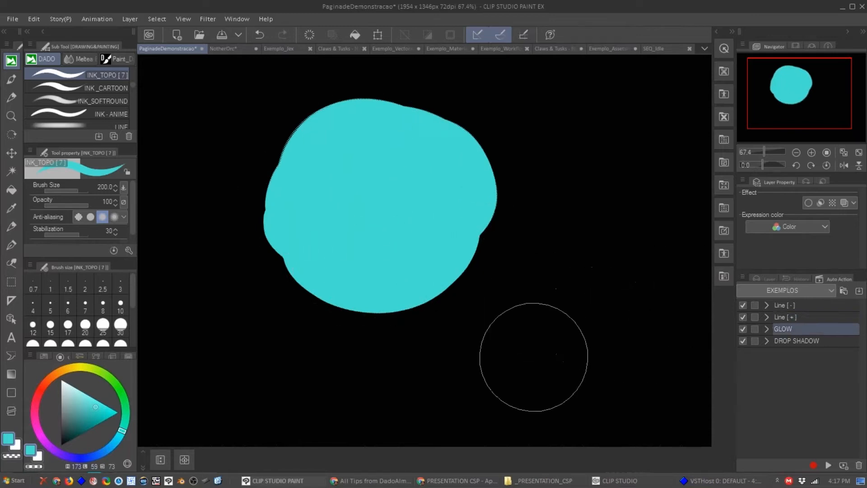
left_click_drag(420, 305, 420, 304)
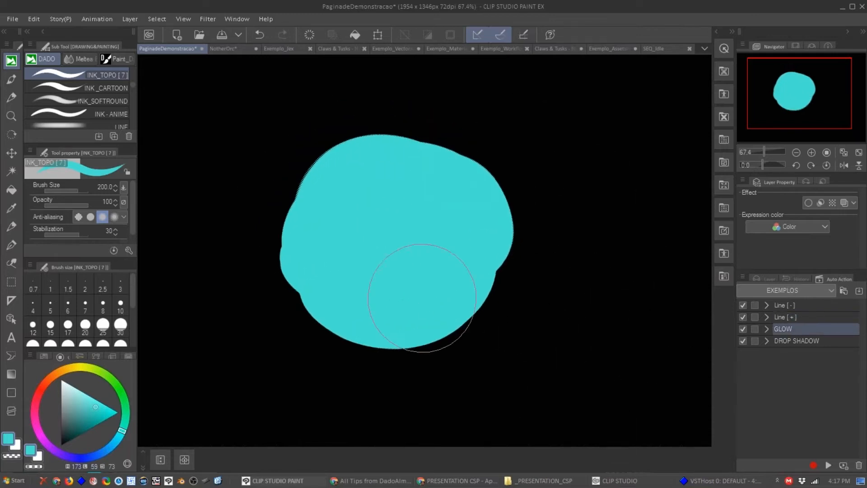
left_click(827, 465)
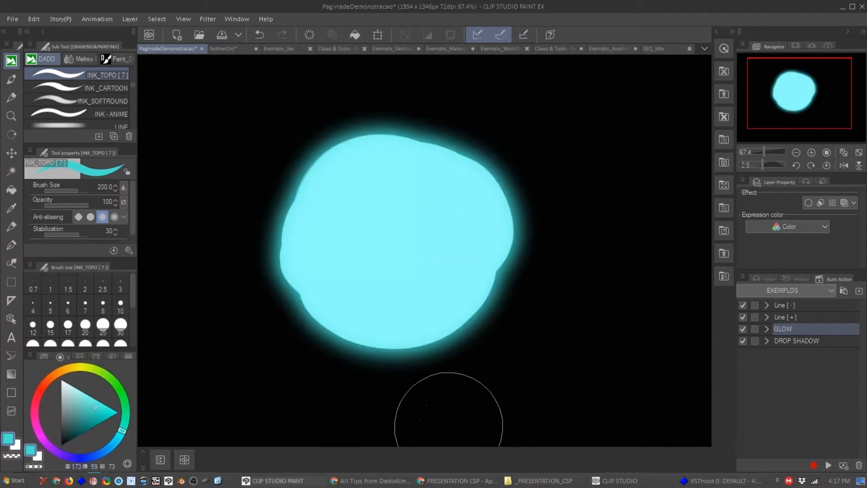
Examine the commands recorded in the GLOW action, undo the glow on the blob, and reapply it.
left_click(767, 329)
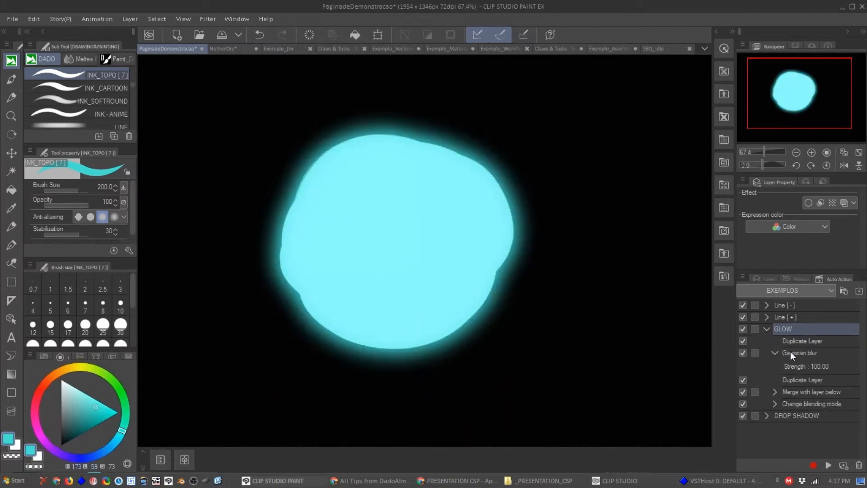
left_click(767, 329)
key("ctrl+z")
key("ctrl+z")
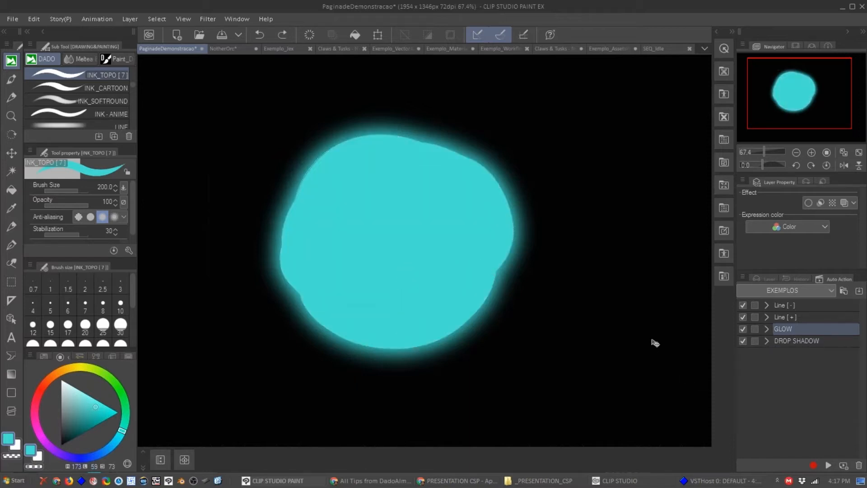
key("ctrl+z")
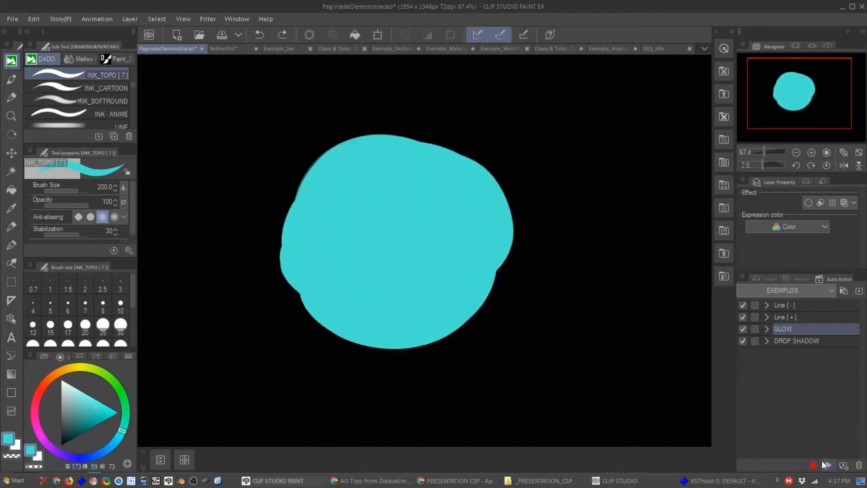
key("ctrl+y")
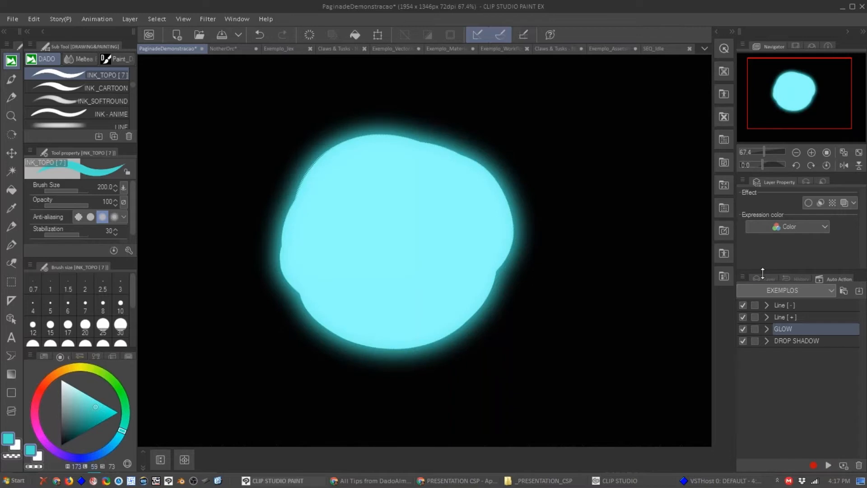
Fill the glow layer with cyan, merge the three painted layers into one and fill the result with light gray.
key("alt+Delete")
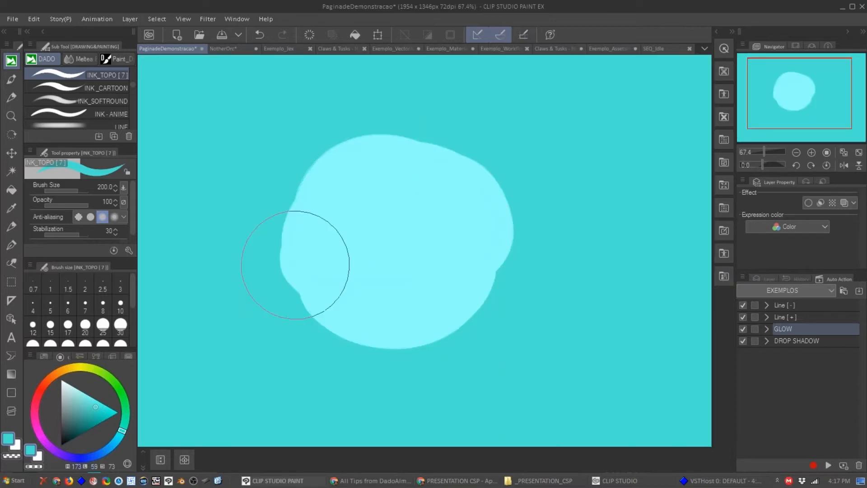
left_click(769, 281)
left_click(800, 367, "shift")
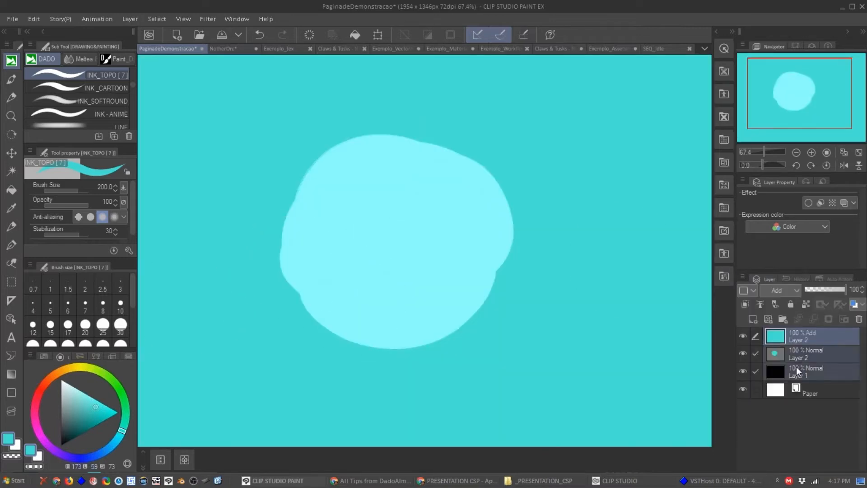
key("shift+alt+e")
key("c")
left_click(470, 227)
key("alt+Delete")
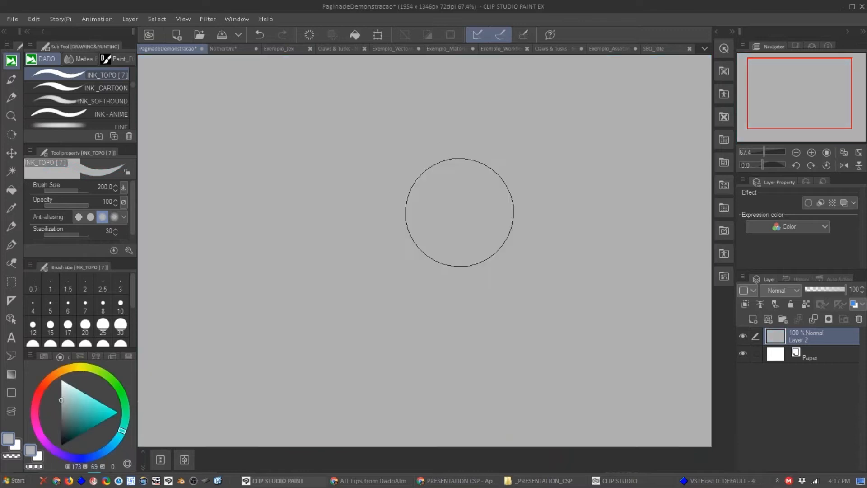
Paint a dark gray blob directly on the light gray layer and try the DROP SHADOW auto action on it.
left_click(63, 422)
mouse_move(342, 251)
left_mouse_down()
mouse_move(358, 286)
mouse_move(407, 248)
mouse_move(415, 155)
mouse_move(474, 248)
mouse_move(488, 203)
left_mouse_up()
left_click(821, 278)
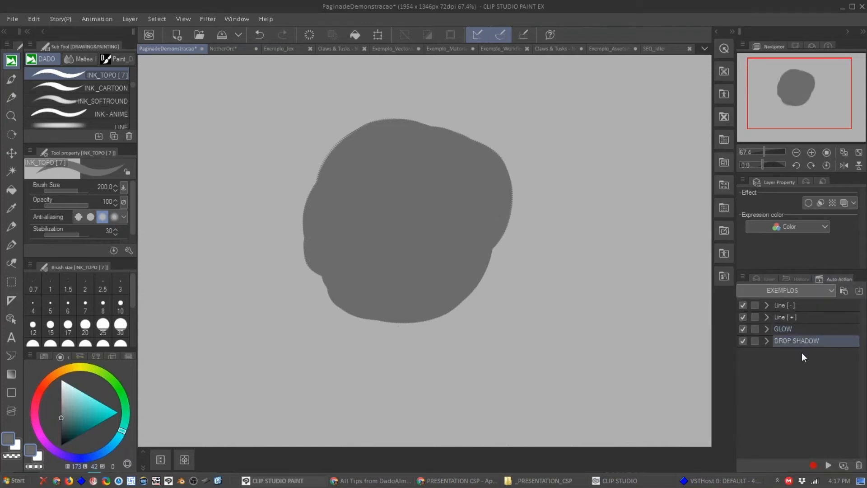
left_click(828, 462)
left_click(769, 279)
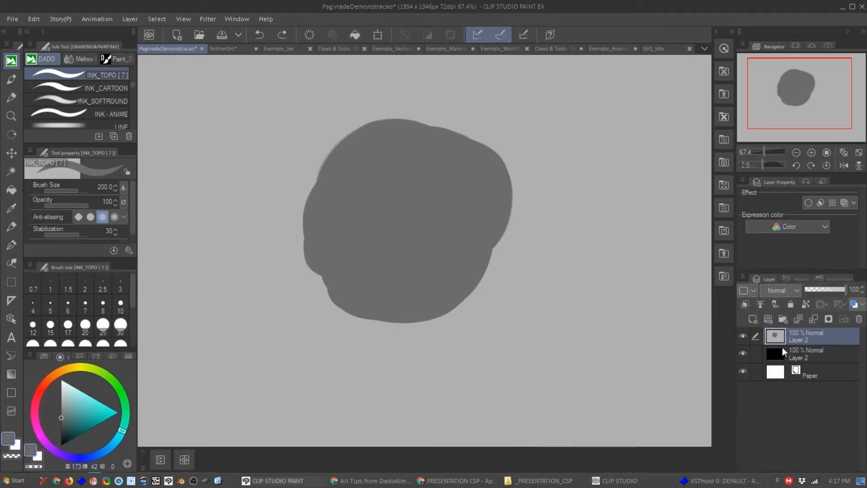
Undo the shadow attempt, refill the cleared layer with dark gray and add a new empty layer above it.
key("ctrl+z")
key("ctrl+z")
key("Delete")
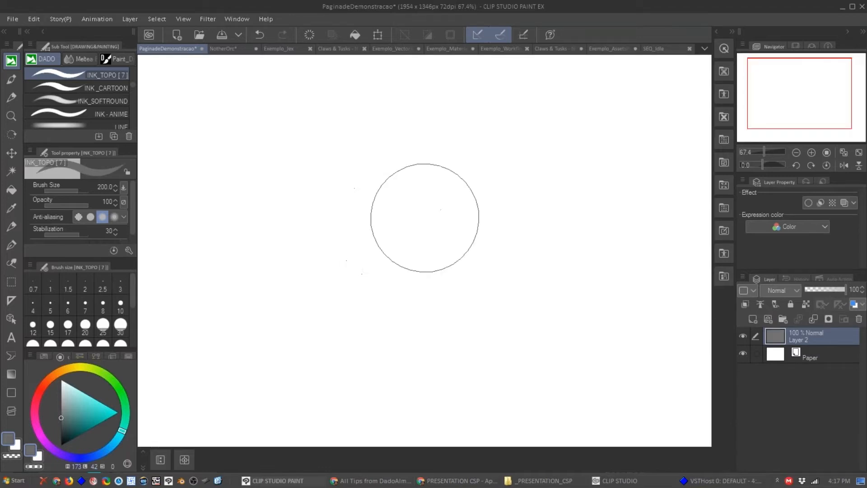
key("alt+Delete")
key("ctrl+shift+n")
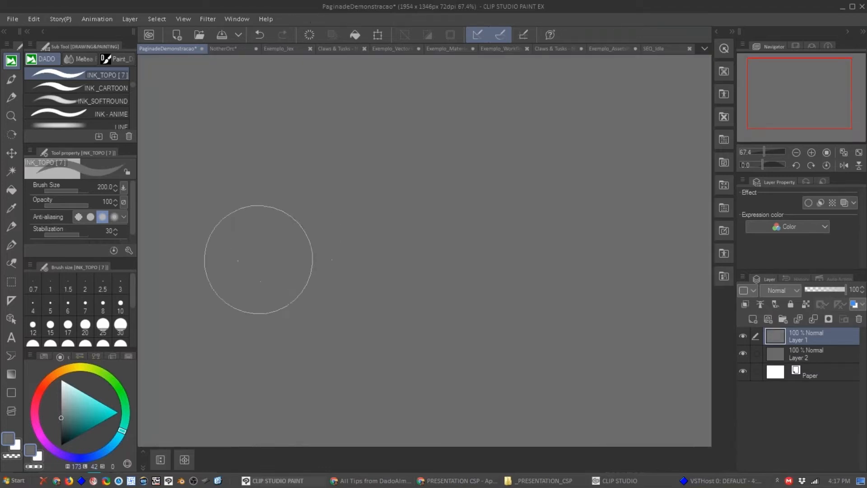
Paint a light gray blob on the new layer and run the DROP SHADOW auto action on it twice.
left_click_drag(69, 405, 61, 399)
mouse_move(390, 174)
left_mouse_down()
mouse_move(312, 294)
mouse_move(412, 271)
mouse_move(435, 291)
mouse_move(329, 299)
mouse_move(407, 186)
left_mouse_up()
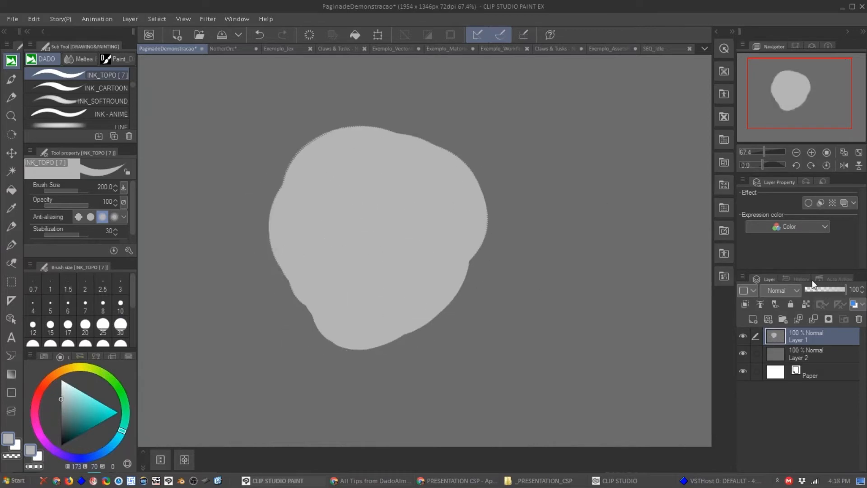
left_click(828, 280)
left_click(828, 465)
scroll(468, 303, "up", 5)
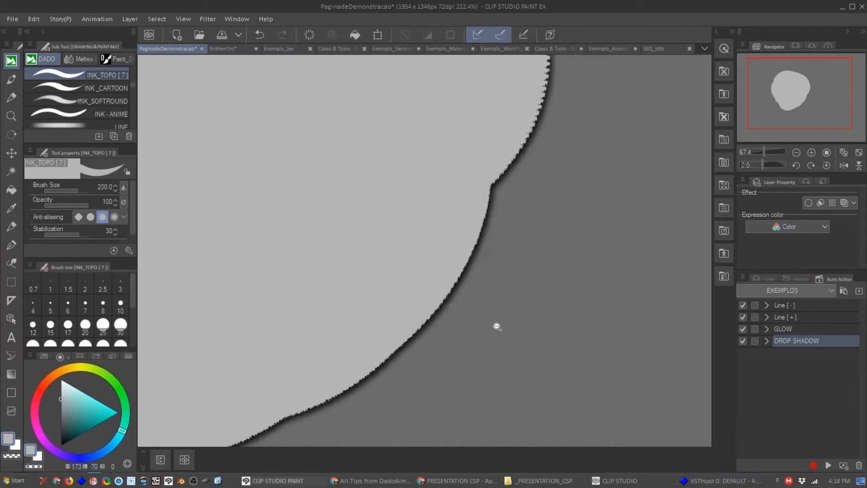
left_click_drag(496, 326, 529, 326)
left_click(829, 466)
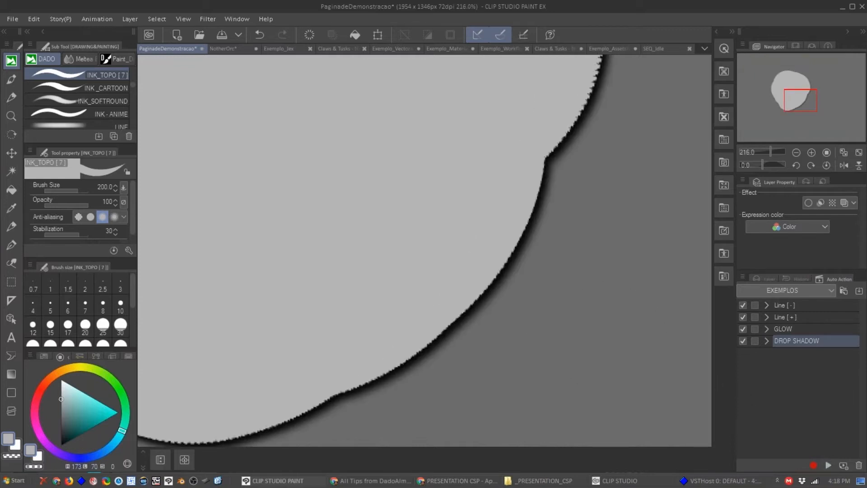
Inspect the edges of the shadowed blob and clear it from the layer.
left_click_drag(484, 250, 408, 240)
mouse_move(401, 268)
left_mouse_down()
mouse_move(451, 290)
mouse_move(455, 282)
mouse_move(414, 269)
left_mouse_up()
left_click_drag(415, 269, 423, 251)
left_click_drag(480, 312, 473, 226)
key("Delete")
Paint another light gray blob with the INK_TOPO [ 7 ] brush, clear the layer and switch to INK_CARTOON.
left_click_drag(391, 193, 368, 202)
left_click_drag(349, 169, 330, 189)
mouse_move(365, 172)
left_mouse_down()
mouse_move(335, 219)
mouse_move(350, 212)
mouse_move(415, 238)
mouse_move(389, 197)
mouse_move(394, 201)
mouse_move(383, 208)
mouse_move(408, 234)
mouse_move(395, 238)
left_mouse_up()
mouse_move(435, 292)
left_mouse_down()
mouse_move(480, 267)
mouse_move(466, 289)
mouse_move(478, 294)
mouse_move(444, 321)
mouse_move(467, 294)
mouse_move(389, 340)
mouse_move(444, 296)
mouse_move(449, 316)
mouse_move(457, 314)
left_mouse_up()
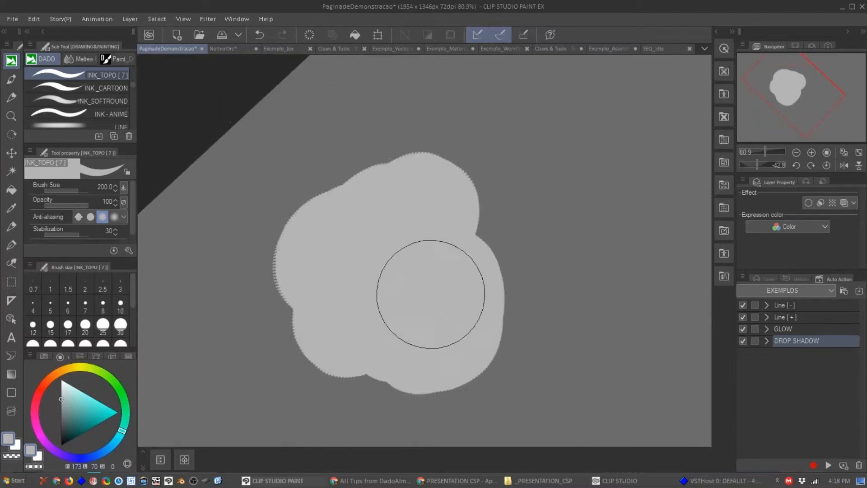
key("ctrl+0")
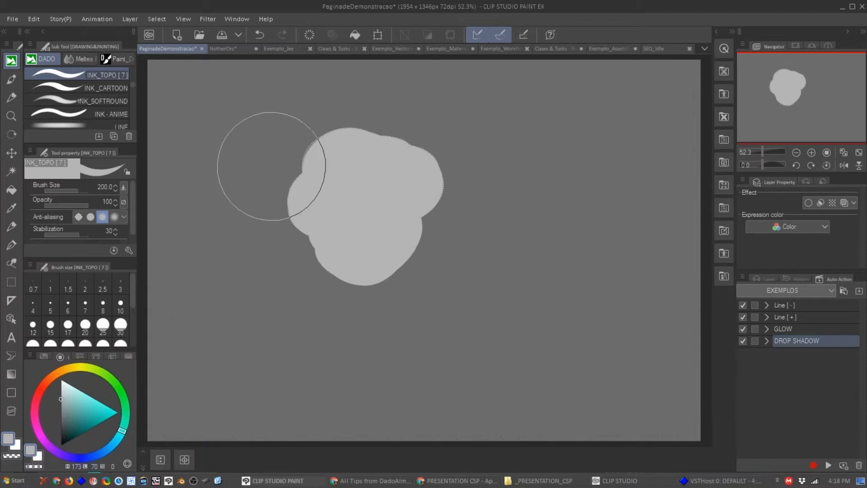
key("Delete")
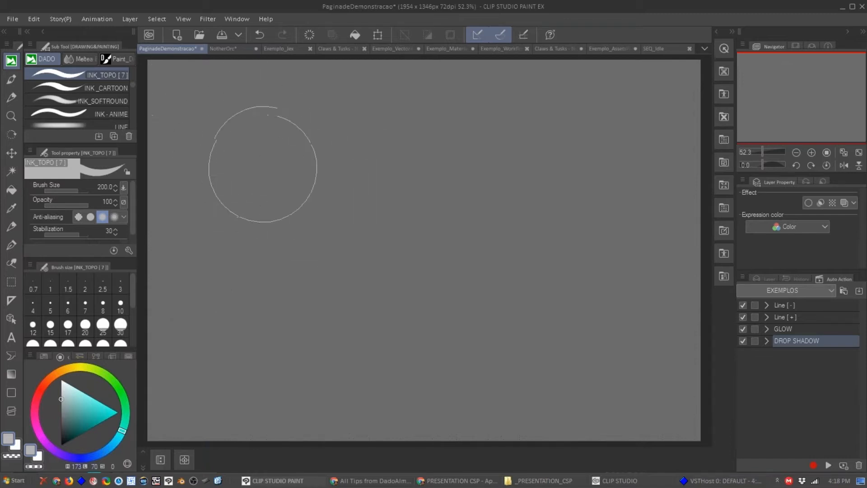
key("period")
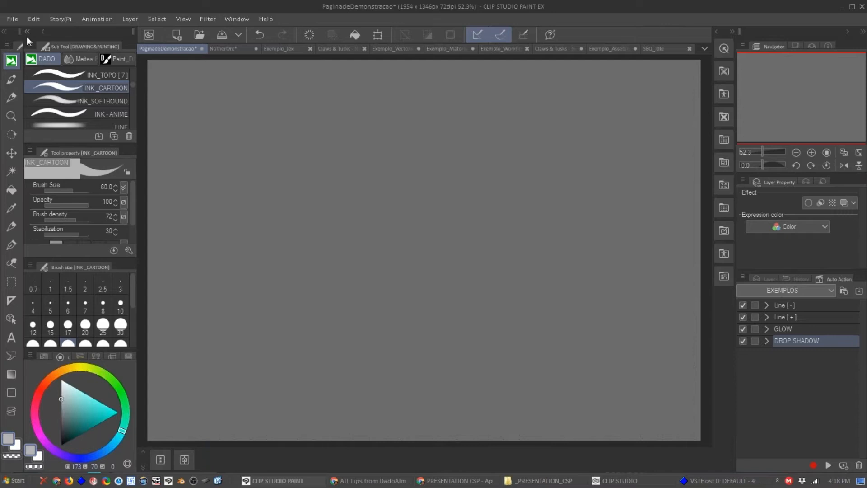
Examine the Edit and Window commands in the Shortcut Settings and close the dialog.
left_click(16, 19)
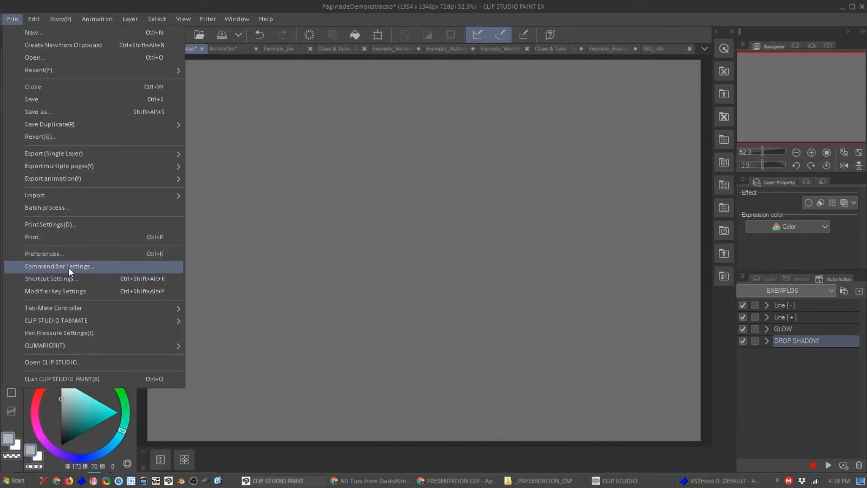
left_click(67, 280)
left_click(231, 151)
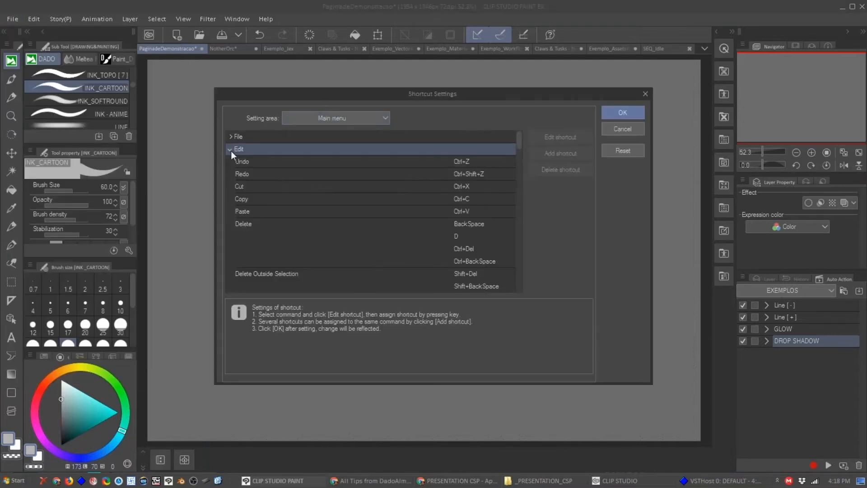
left_click(231, 151)
left_click(230, 236)
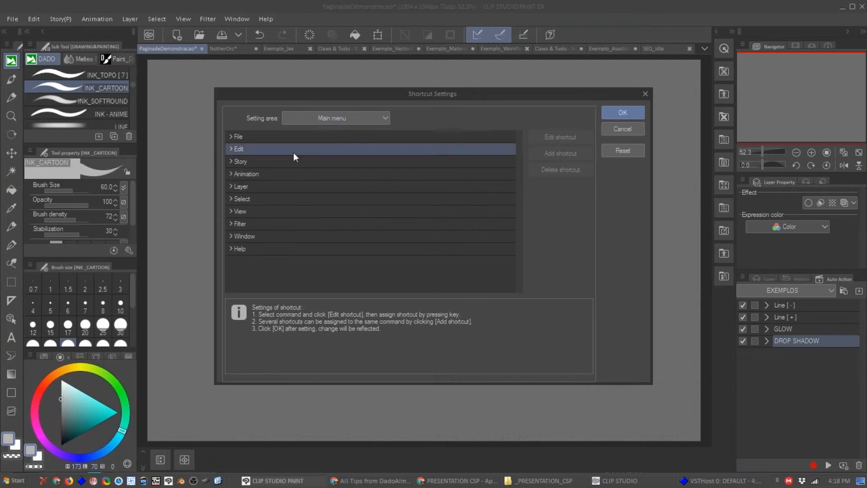
key("Escape")
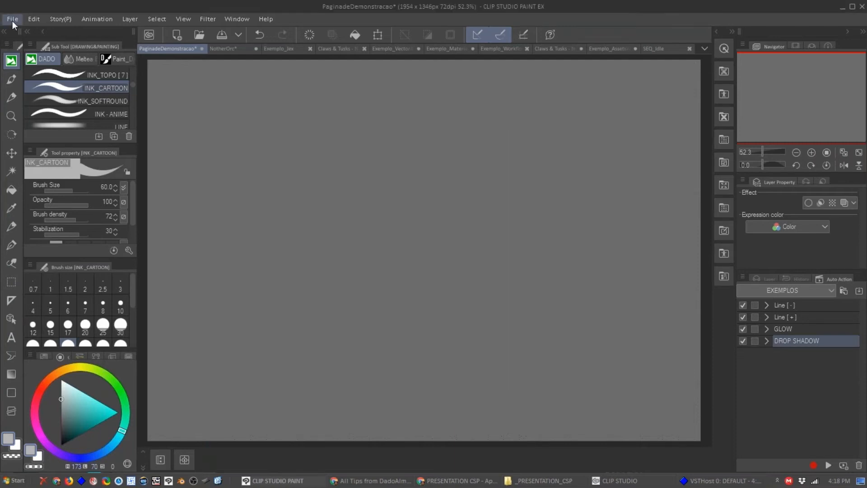
Reopen the Shortcut Settings and examine the Main menu and Pop-up palette setting areas.
left_click(12, 20)
left_click(59, 278)
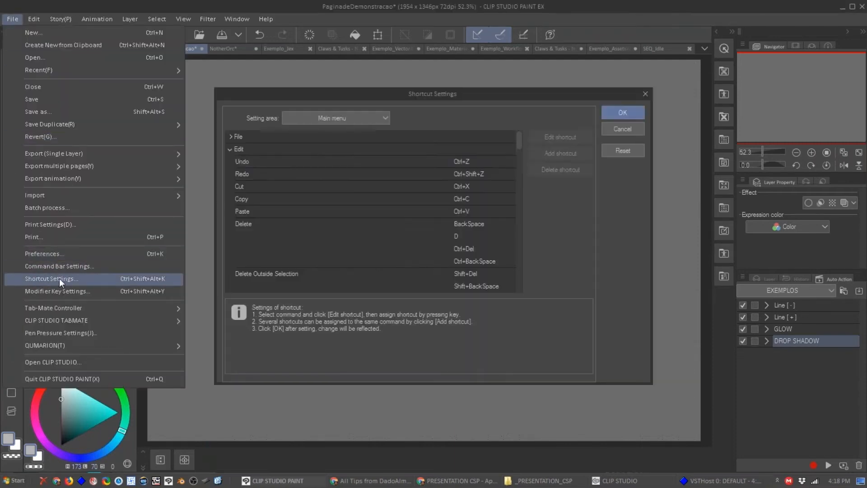
left_click(325, 118)
left_click(326, 118)
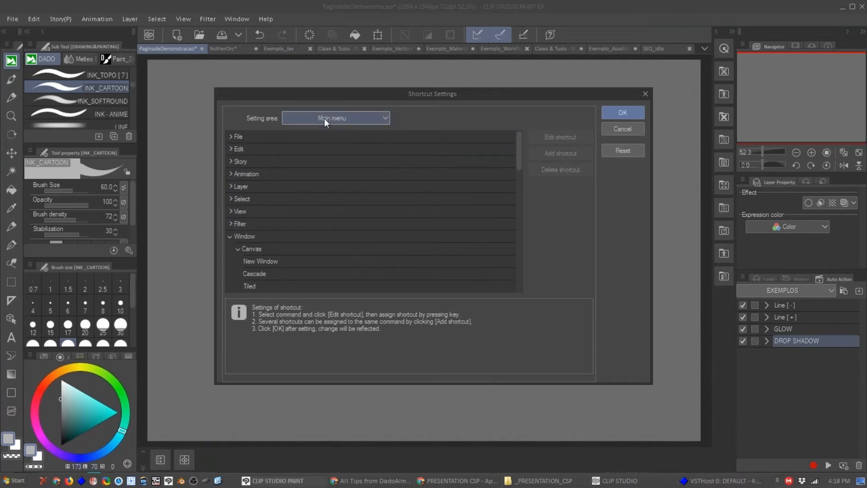
left_click(312, 118)
left_click(307, 140)
left_click(230, 137)
Examine the command groups in the Options setting area of the Shortcut Settings.
left_click(302, 121)
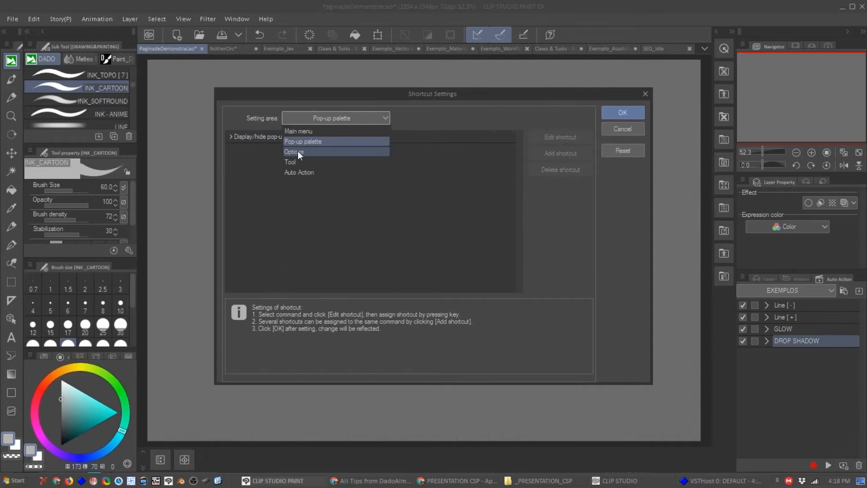
left_click(297, 151)
left_click(230, 248)
left_click(230, 224)
left_click(229, 198)
Examine the DRAWING&PAINTING shortcuts in the Tool setting area, return to Main menu and cancel the Shortcut Settings.
left_click(319, 116)
left_click(303, 161)
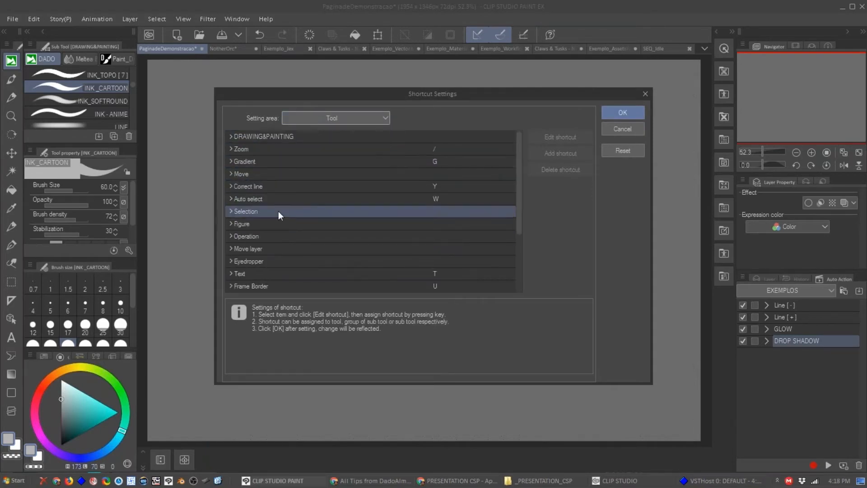
left_click(230, 135)
left_click(335, 115)
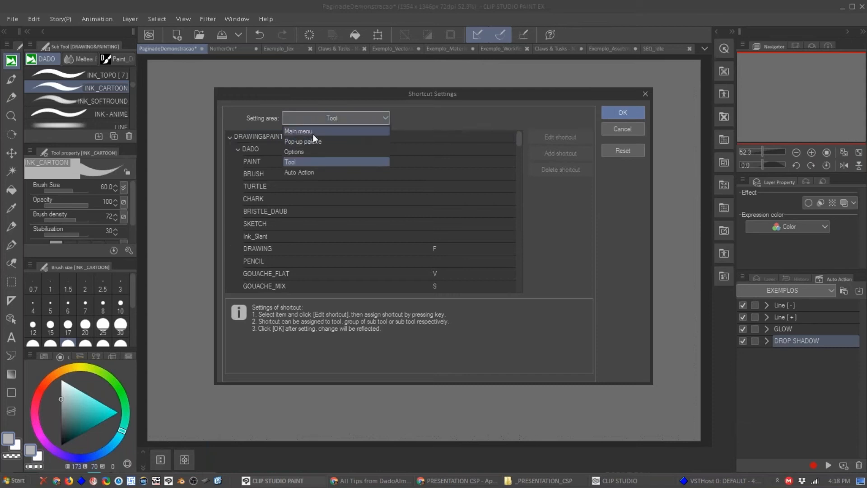
left_click(315, 131)
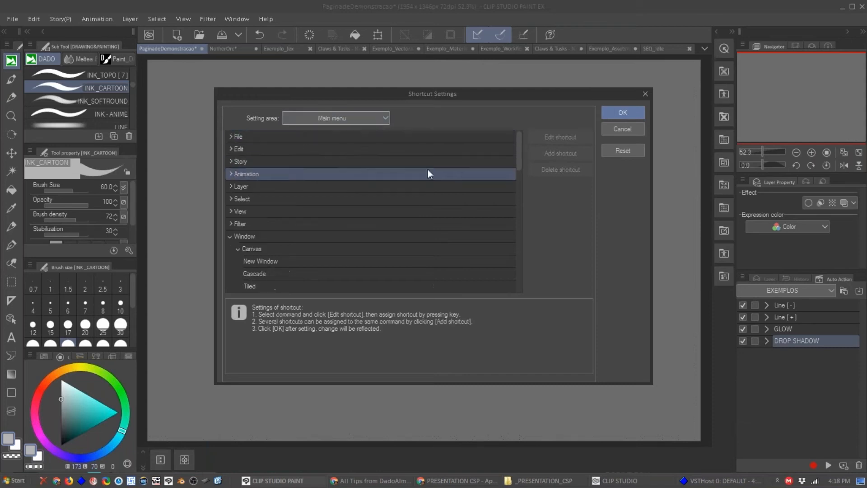
left_click(622, 129)
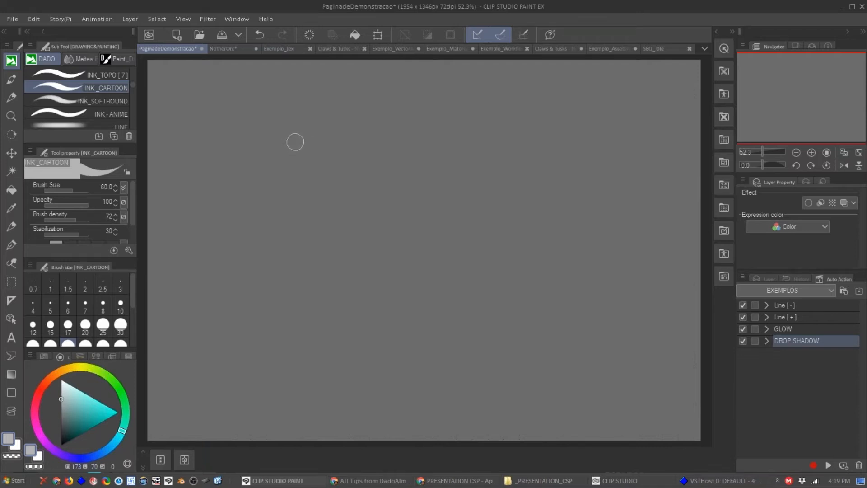
Sketch a three-quarter head outline with facial guidelines and a long nose in black, using the DRAWING brush at size 40.
key("b")
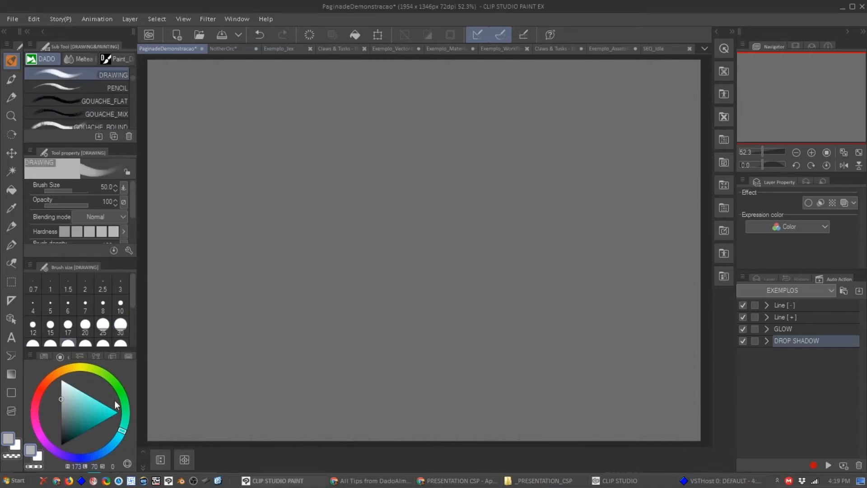
left_click_drag(80, 414, 61, 445)
key("bracketleft")
key("bracketleft")
left_click_drag(310, 144, 328, 258)
mouse_move(306, 138)
left_mouse_down()
mouse_move(361, 115)
mouse_move(461, 109)
mouse_move(517, 244)
left_mouse_up()
left_click_drag(345, 231, 506, 217)
left_click_drag(442, 114, 469, 258)
left_click_drag(470, 158, 458, 305)
mouse_move(325, 232)
left_mouse_down()
mouse_move(374, 376)
mouse_move(432, 377)
mouse_move(507, 257)
left_mouse_up()
left_click_drag(442, 227, 489, 226)
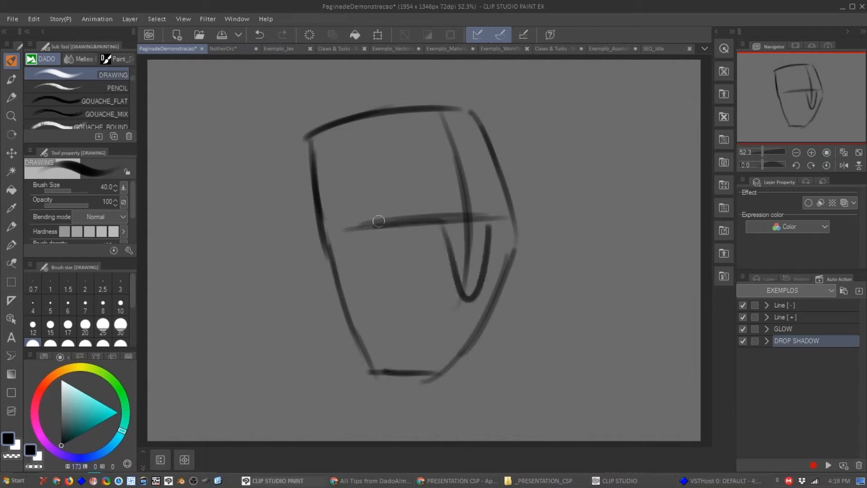
Sketch the eyes, an open mouth with one tooth, the ear and a pointed beard on the head.
left_click_drag(378, 221, 440, 229)
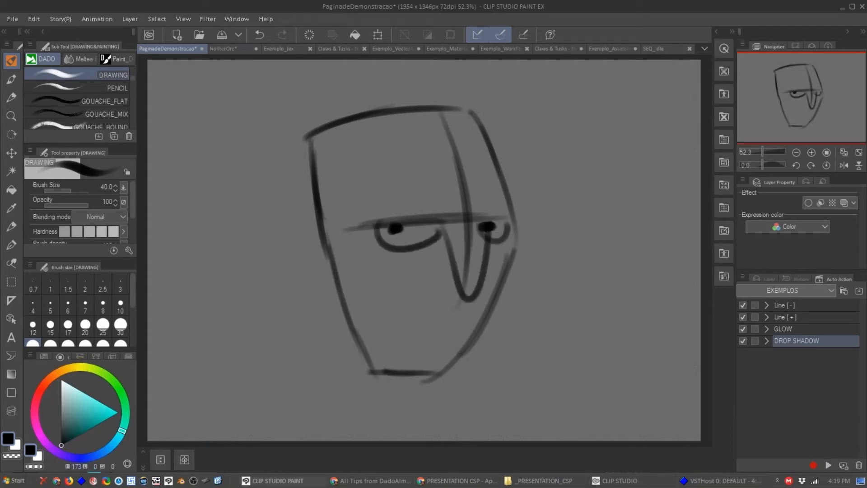
mouse_move(378, 295)
left_mouse_down()
mouse_move(461, 303)
mouse_move(453, 324)
left_mouse_up()
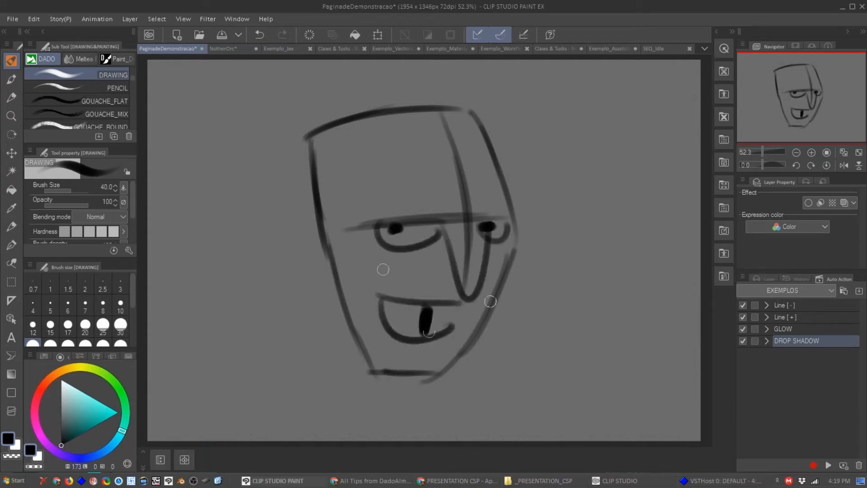
left_click_drag(294, 291, 344, 307)
left_click_drag(330, 268, 333, 286)
left_click_drag(367, 363, 391, 408)
left_click_drag(396, 373, 400, 411)
mouse_move(417, 377)
left_mouse_down()
mouse_move(406, 415)
mouse_move(424, 400)
left_mouse_up()
left_click_drag(461, 371, 443, 396)
Lower the face sketch layer's opacity to 47% and add a new layer above it.
left_click(767, 278)
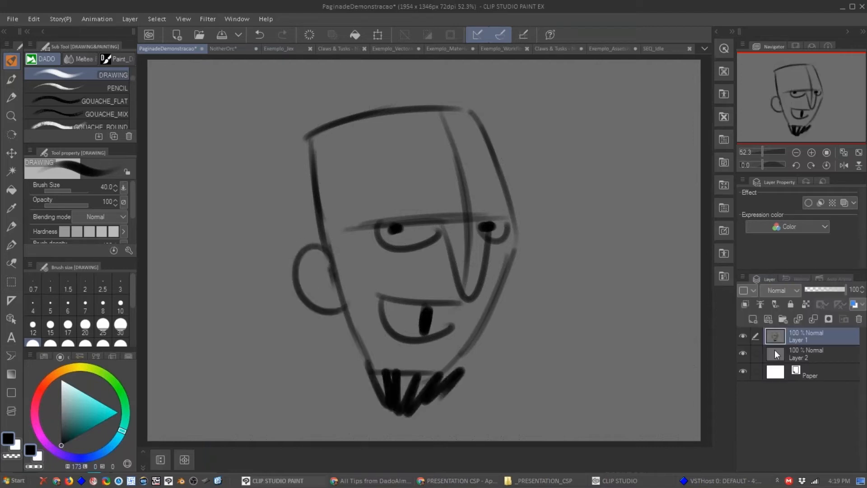
left_click(825, 289)
key("ctrl+shift+n")
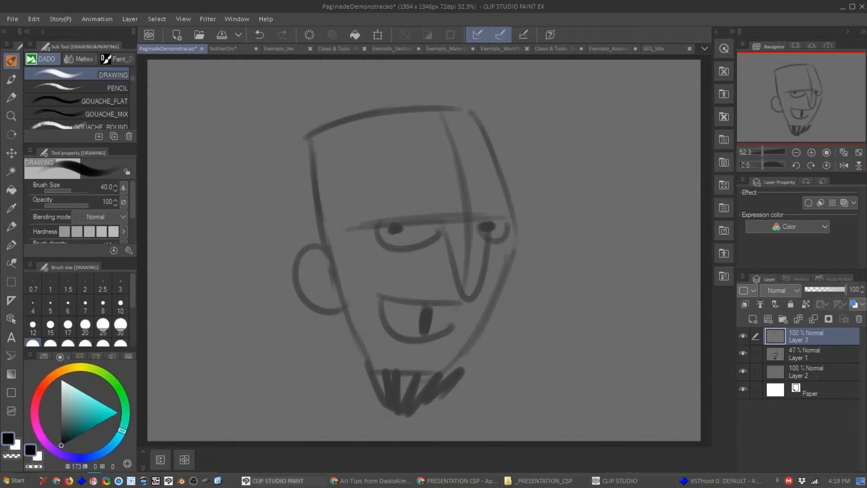
Try tracing the faded face sketch with a much thinner brush on the new layer and clear the strokes.
key("b")
key("bracketleft")
key("bracketleft")
key("bracketleft")
key("bracketleft")
key("bracketleft")
key("bracketleft")
key("bracketleft")
key("bracketleft")
key("bracketleft")
key("bracketleft")
key("bracketleft")
mouse_move(337, 262)
left_mouse_down()
mouse_move(307, 249)
mouse_move(343, 316)
left_mouse_up()
mouse_move(314, 198)
left_mouse_down()
mouse_move(423, 112)
mouse_move(511, 246)
mouse_move(442, 363)
left_mouse_up()
mouse_move(345, 313)
left_mouse_down()
mouse_move(376, 388)
mouse_move(380, 374)
mouse_move(399, 392)
mouse_move(427, 390)
mouse_move(459, 354)
left_mouse_up()
mouse_move(377, 301)
left_mouse_down()
mouse_move(446, 301)
mouse_move(440, 329)
left_mouse_up()
key("Delete")
Cover the face sketch with a large muted teal shape on the new layer, using INK_COVER at size 527.9.
key("p")
left_click(76, 408)
mouse_move(354, 281)
left_mouse_down()
mouse_move(347, 199)
mouse_move(424, 347)
mouse_move(451, 154)
mouse_move(348, 171)
left_mouse_up()
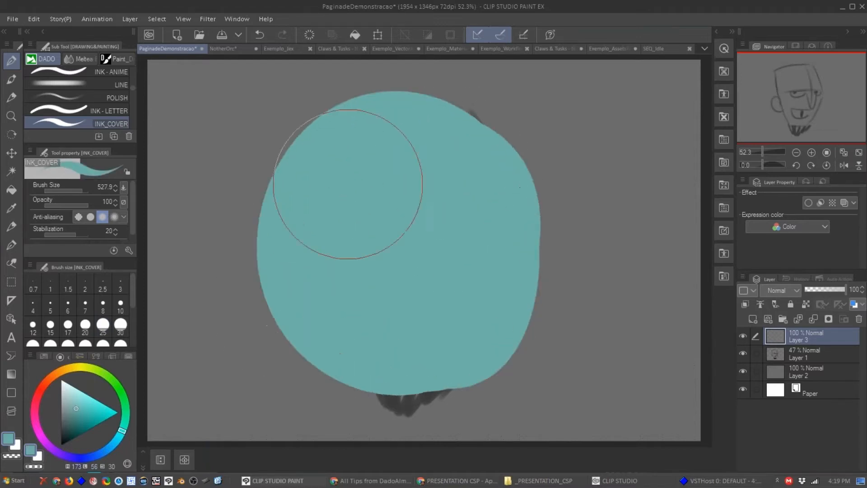
Erase a diagonal band through the teal shape with ERASER_SOFT and ERASER_HARD, and switch back to INK_COVER.
key("e")
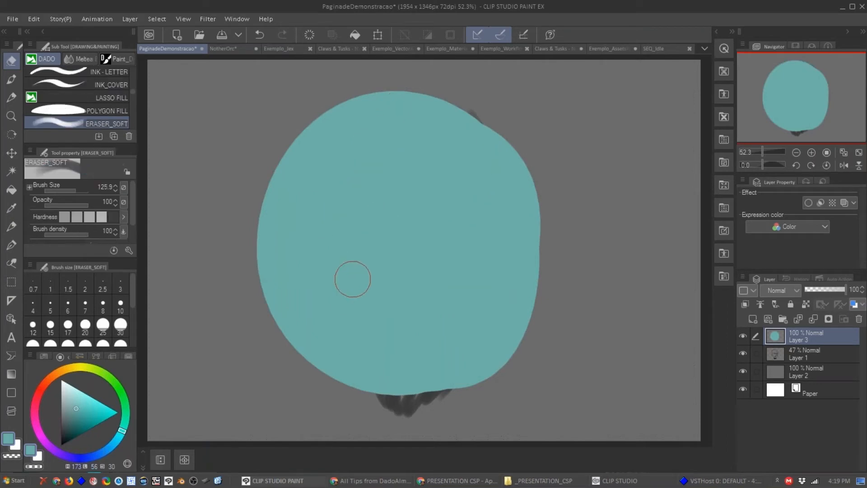
mouse_move(273, 369)
left_mouse_down()
mouse_move(507, 139)
mouse_move(388, 198)
mouse_move(311, 328)
mouse_move(546, 113)
left_mouse_up()
key("e")
left_click_drag(254, 316, 495, 97)
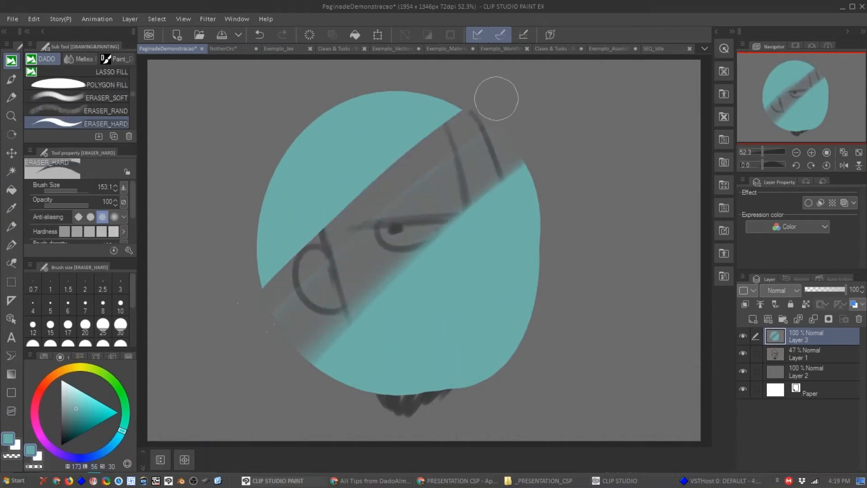
left_click_drag(275, 285, 550, 78)
key("p")
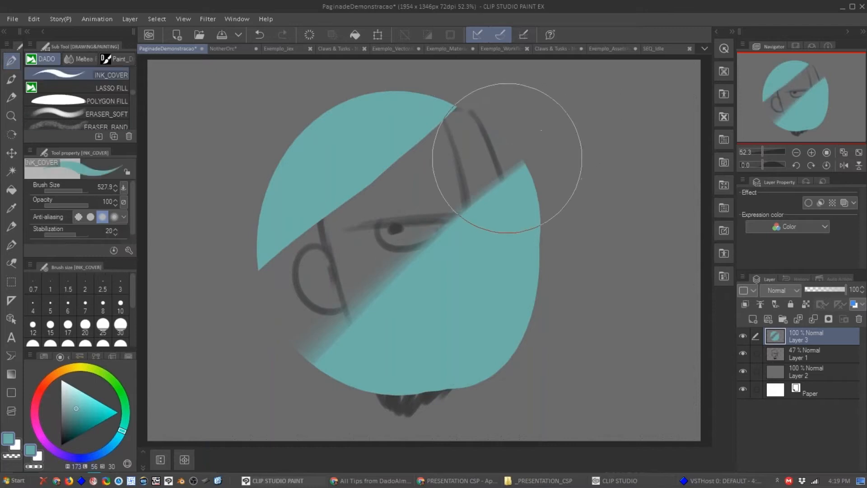
Switch to ERASER_SOFT and back to the GOUACHE_ROUND brush, and clear the face sketch from the canvas.
key("e")
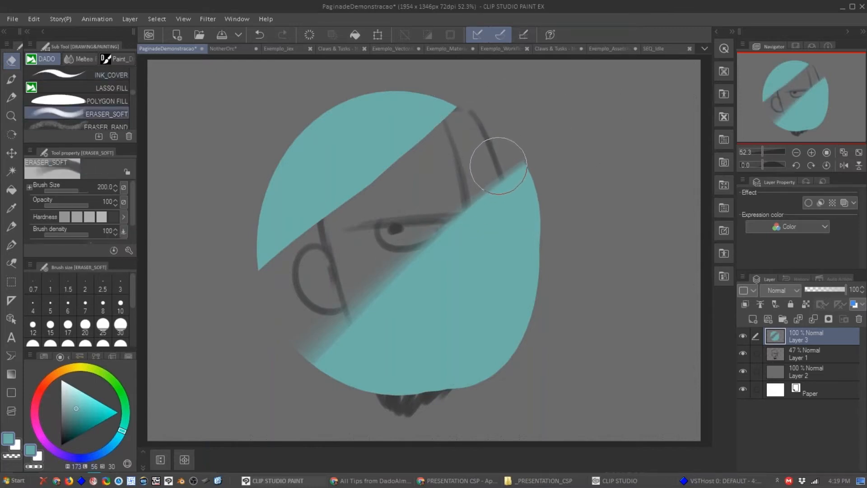
key("b")
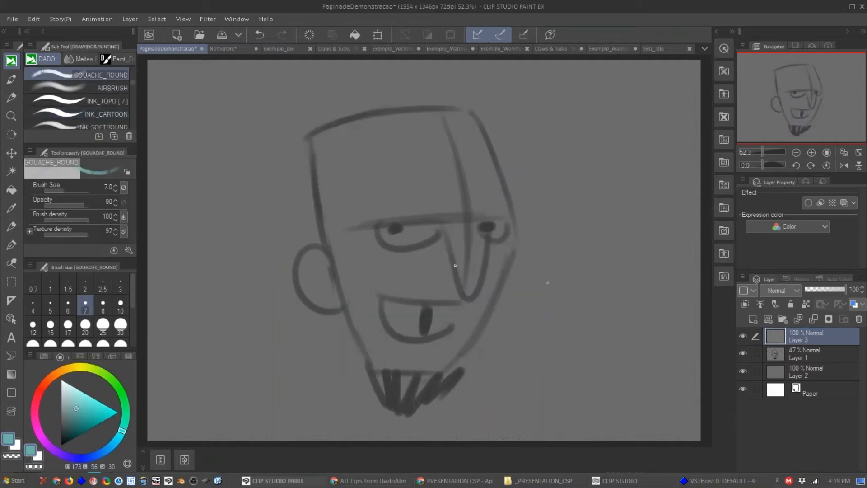
key("Delete")
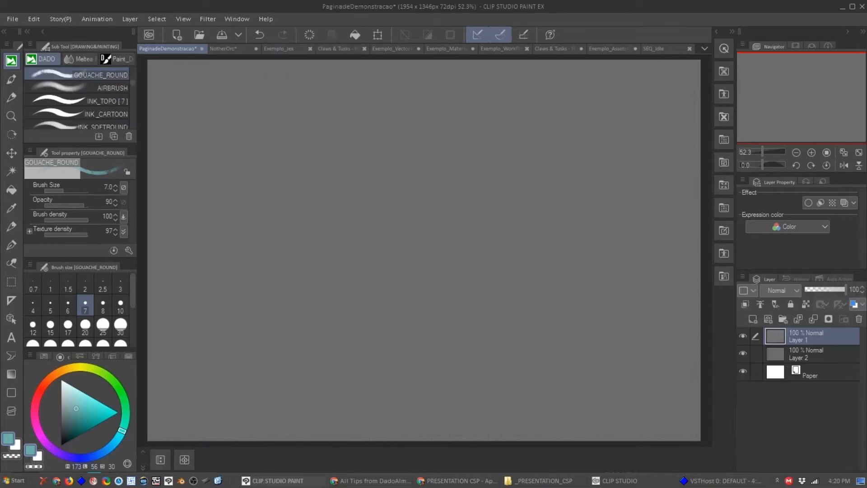
Hide all docked palettes to leave only the canvas, and toggle a floating palette on and off.
key("Tab")
key("F7")
key("F7")
key("F7")
key("F7")
key("F7")
key("F7")
key("F7")
left_click_drag(522, 26, 516, 183)
key("F7")
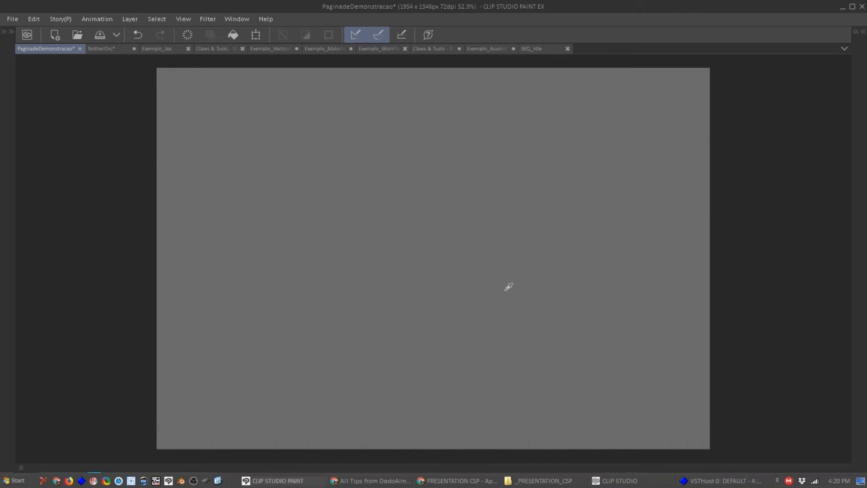
Call up the floating brush list over the canvas, choose POLISH, and scribble a few thin strokes.
key("F2")
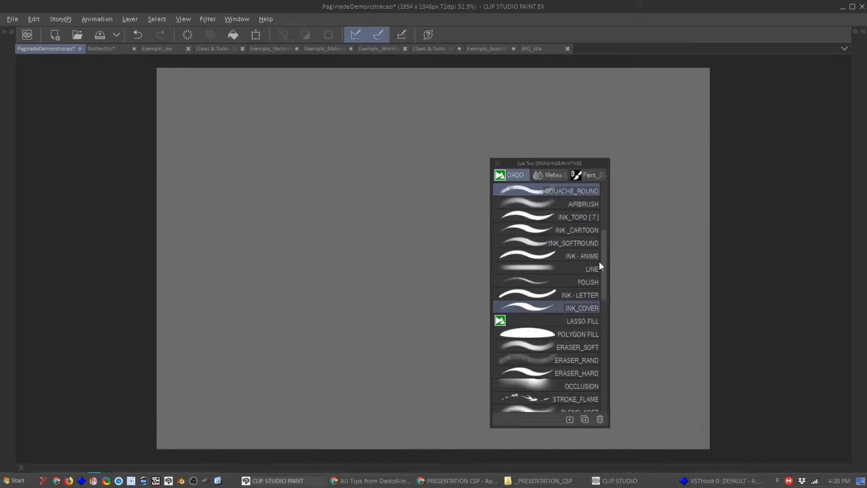
key("F2")
key("F2")
key("F2")
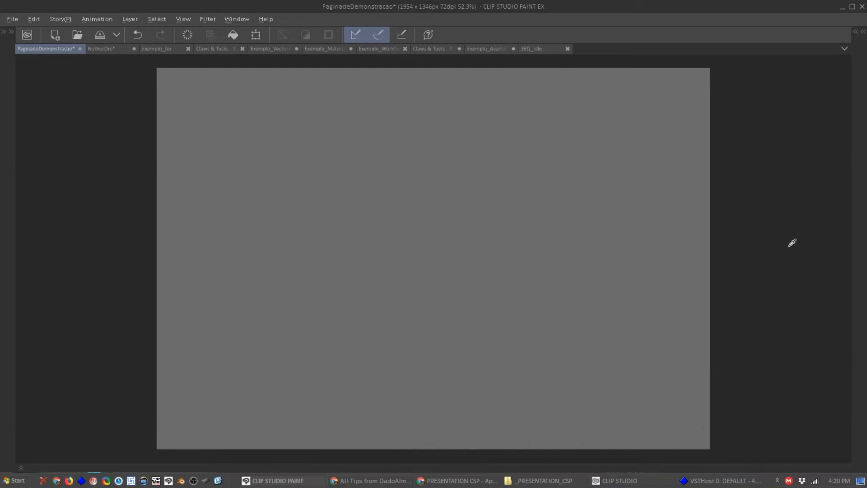
key("F2")
left_click(737, 225)
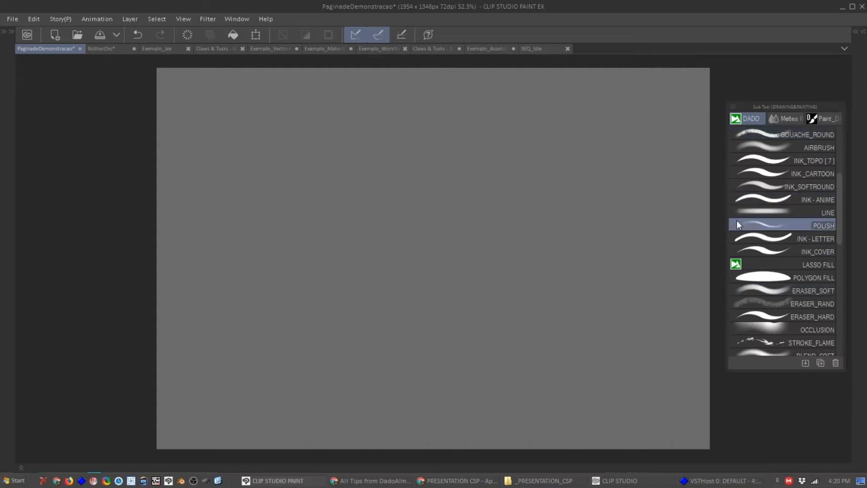
mouse_move(350, 204)
left_mouse_down()
mouse_move(335, 240)
mouse_move(346, 253)
left_mouse_up()
Show and dismiss the floating brush list and the floating Color Wheel over the canvas.
key("F2")
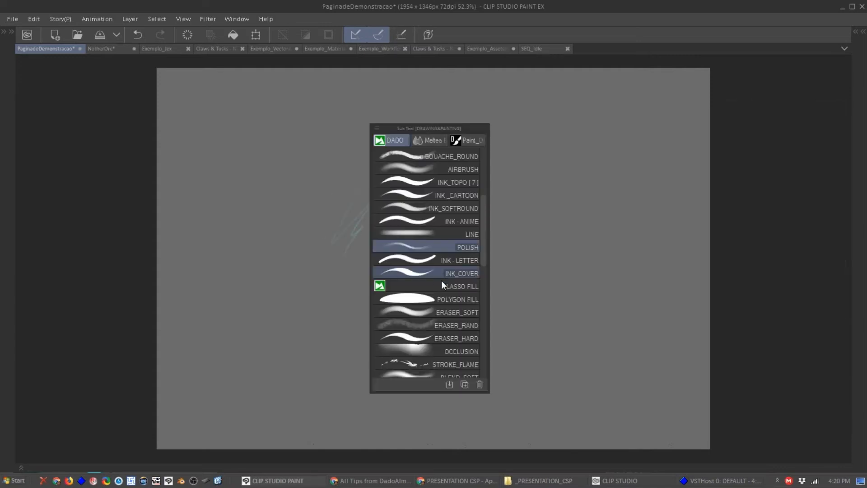
key("F3")
key("F3")
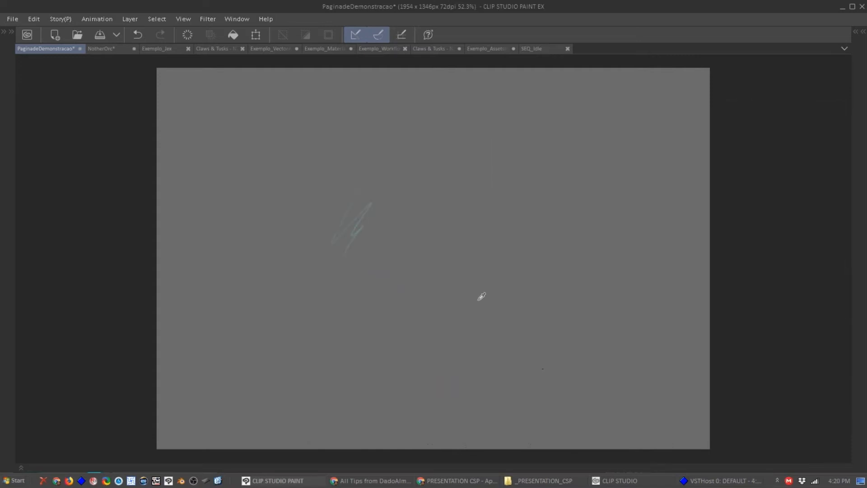
key("F3")
key("alt+v")
key("Escape")
key("F3")
key("F3")
key("F3")
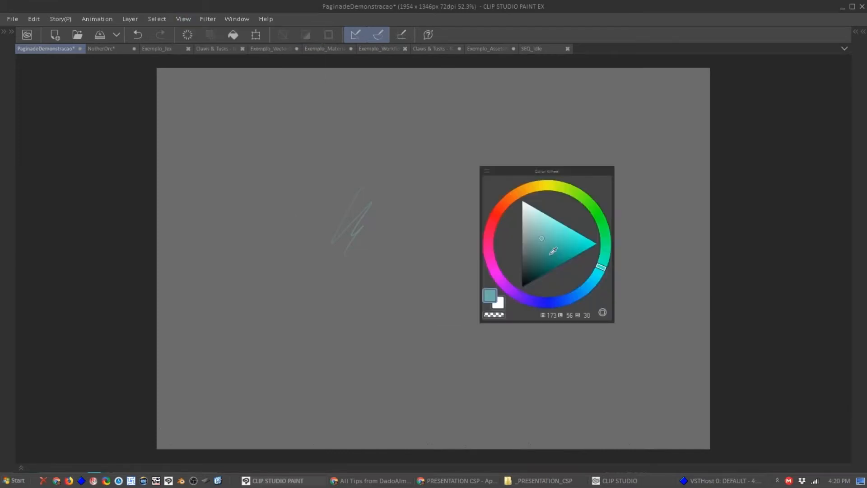
Toggle the remaining floating palettes over the canvas and restore the docked palettes.
key("F4")
key("F4")
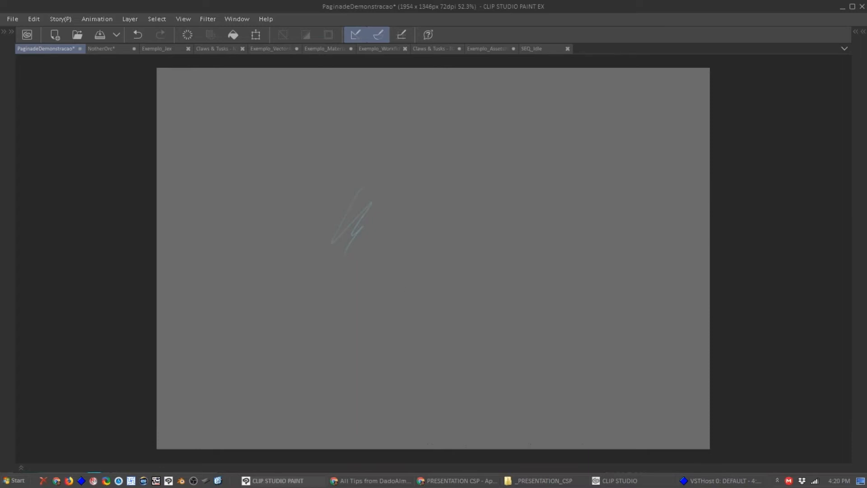
key("F4")
key("F2")
key("F4")
key("F4")
key("Tab")
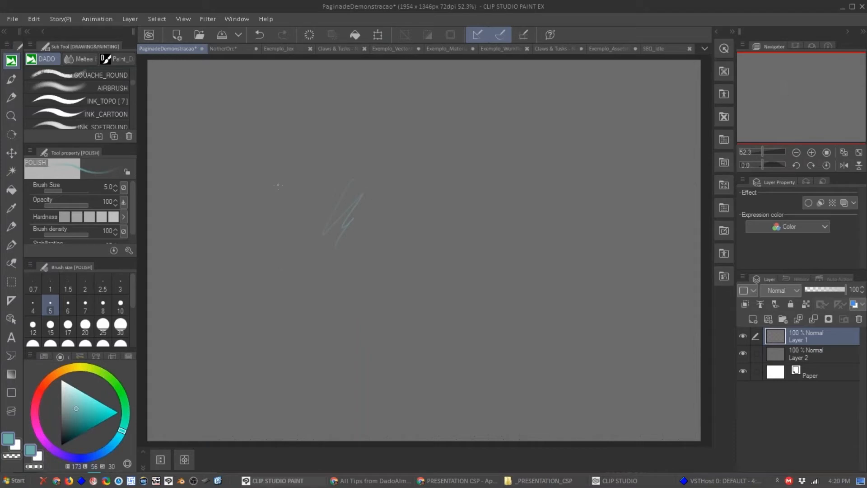
Switch to the Google Slides presentation and advance to the slide "Da versão PRO para EX".
left_click(479, 482)
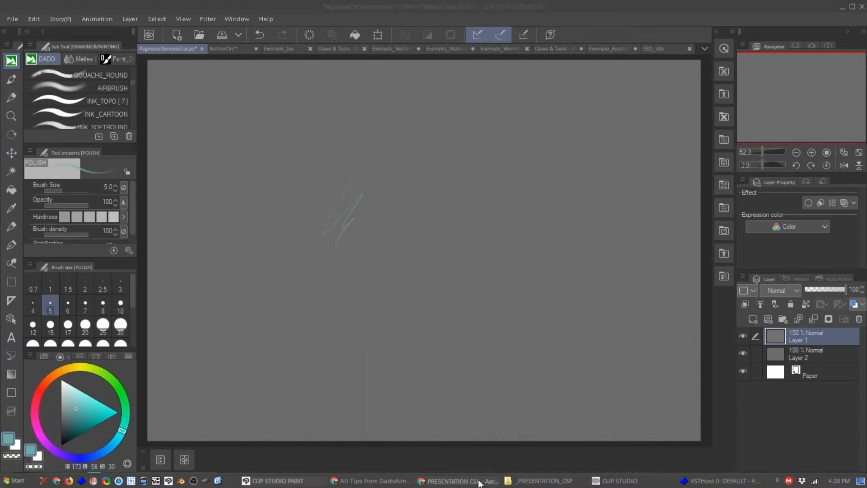
key("Right")
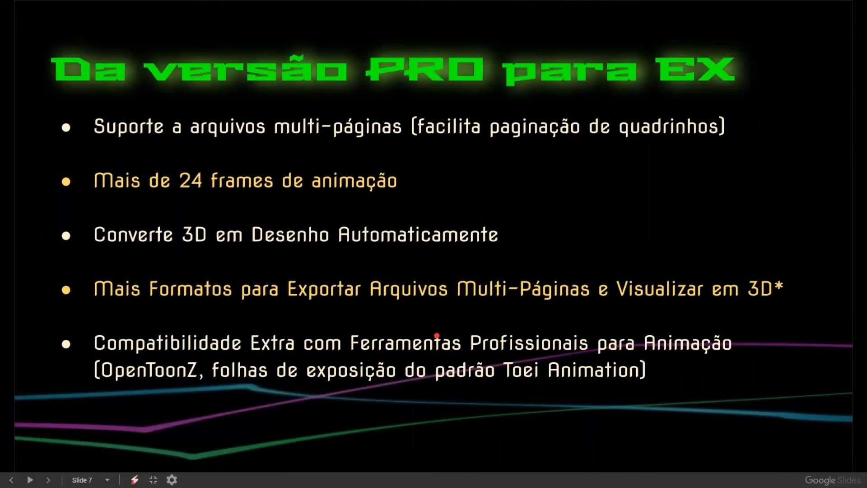
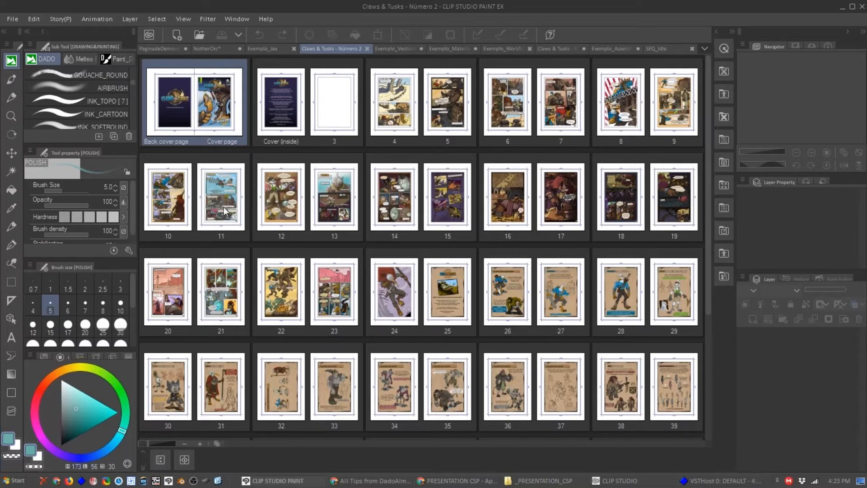
Start the 3D Preview for Binding of the multi-page comic Claws & Tusks, accepting the draft warning.
left_click(13, 19)
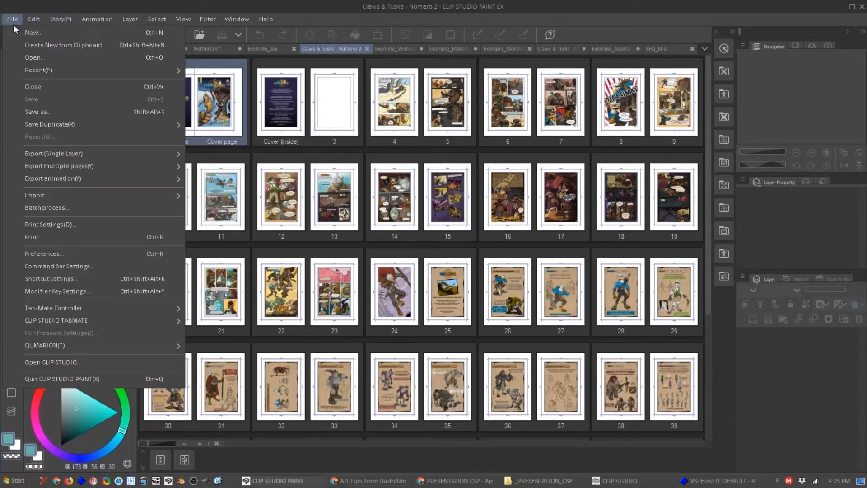
mouse_move(73, 166)
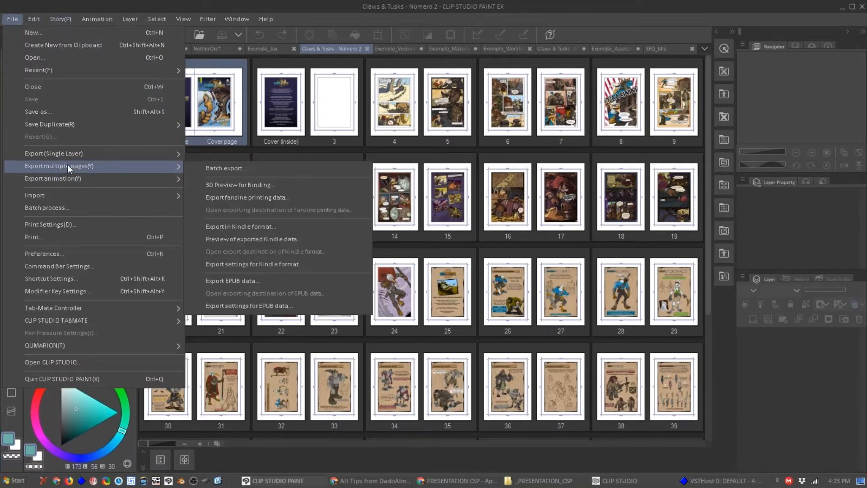
left_click(242, 185)
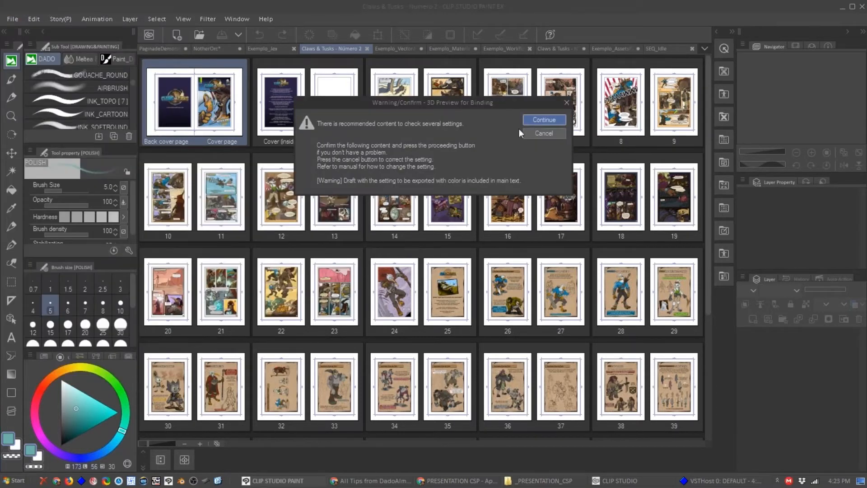
left_click(544, 119)
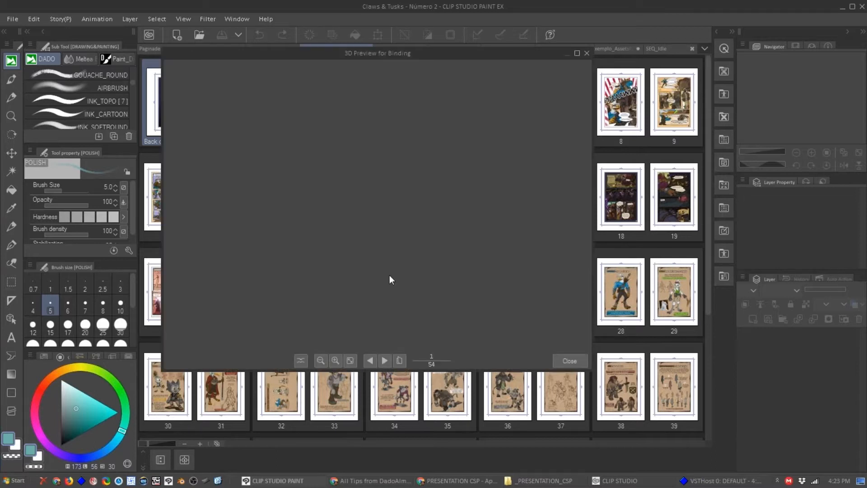
Rotate the previewed comic book and turn its pages from the cover to spread 8-9.
left_click_drag(430, 255, 389, 238)
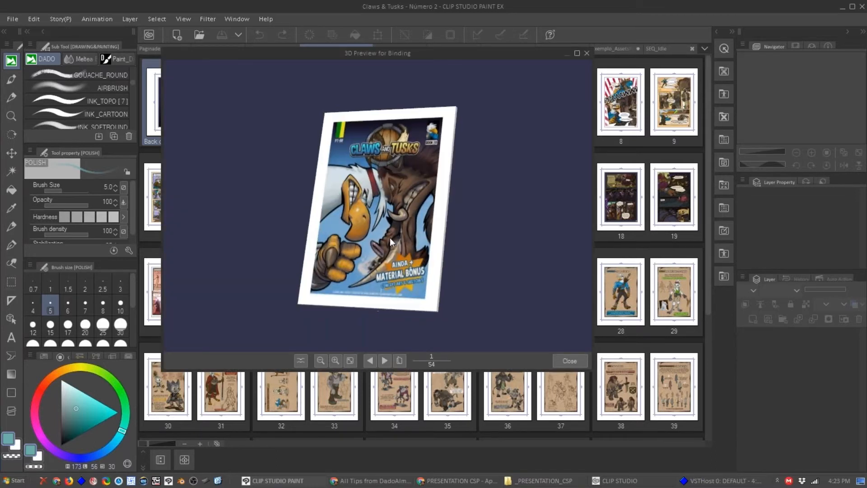
left_click(384, 360)
left_click(385, 360)
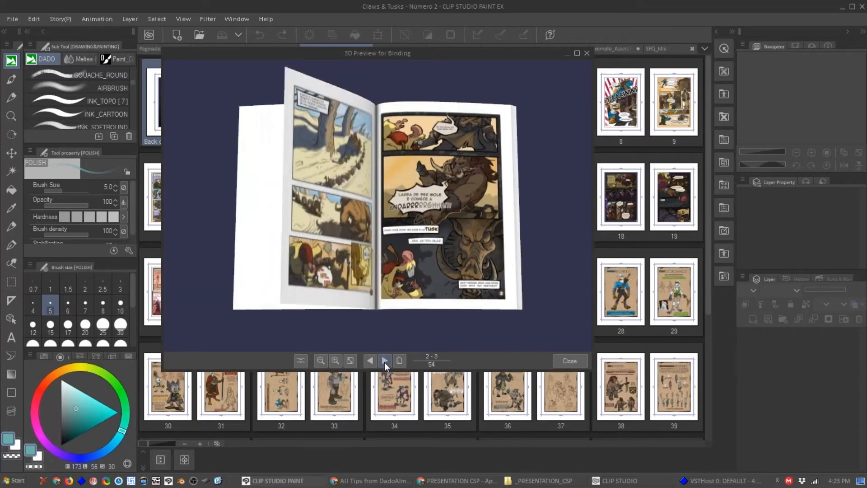
left_click_drag(541, 276, 490, 275)
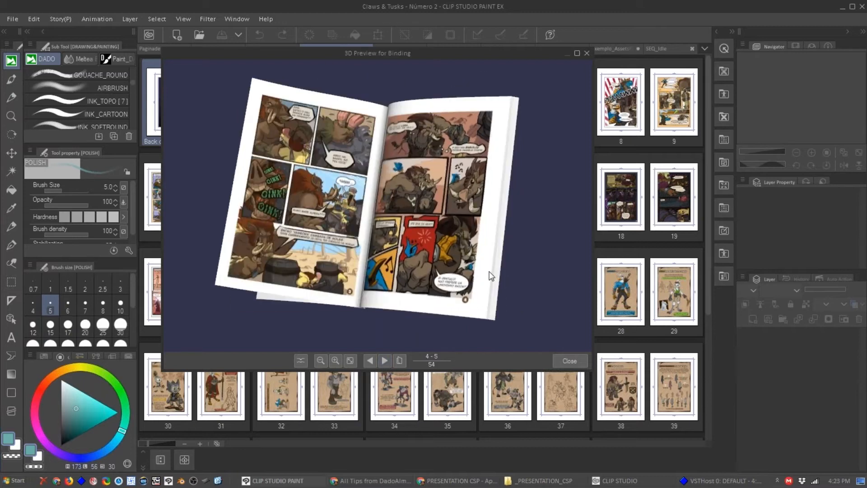
left_click(384, 361)
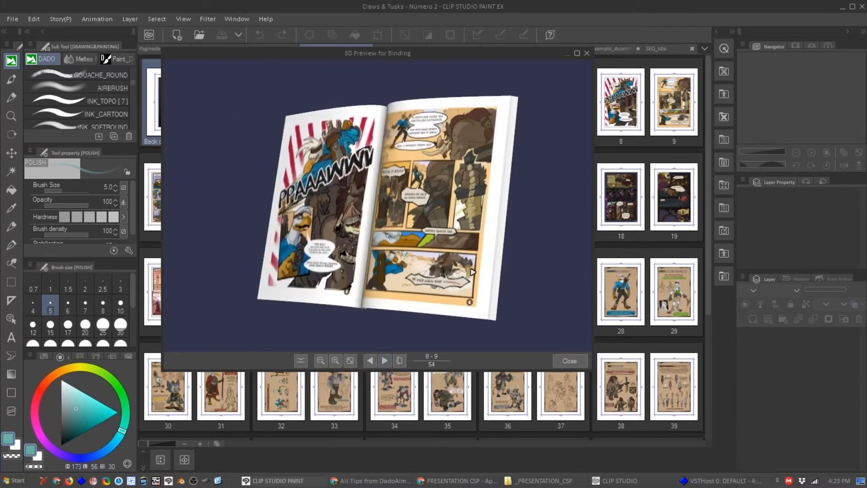
Zoom in on spread 8-9 of the 3D book and rotate it to inspect the artwork closely.
left_click_drag(494, 275, 533, 275)
left_click(337, 360)
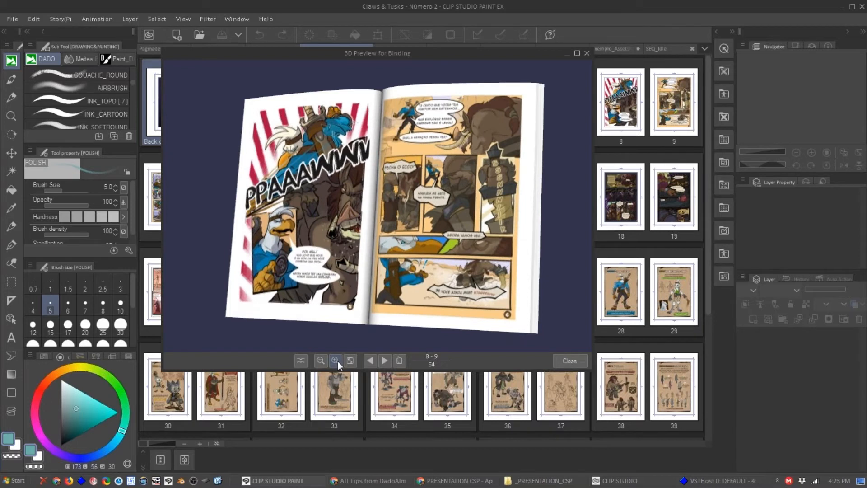
left_click(338, 361)
left_click(337, 361)
left_click_drag(462, 279, 307, 267)
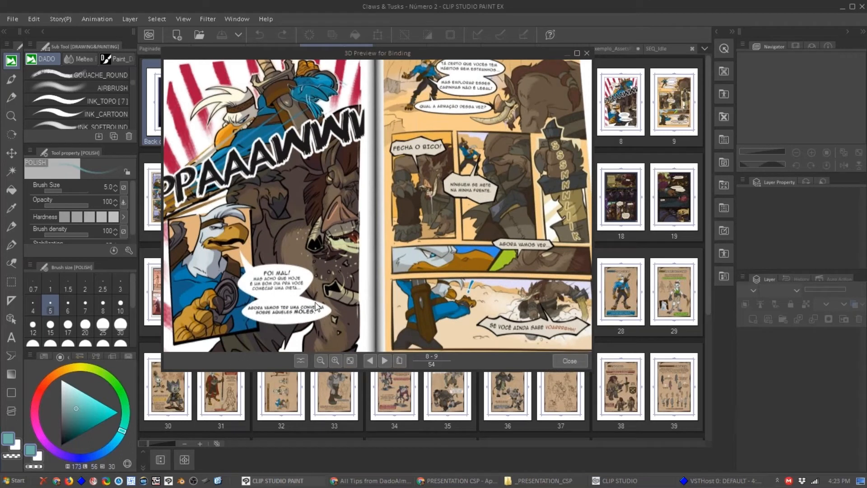
left_click_drag(444, 218, 462, 197)
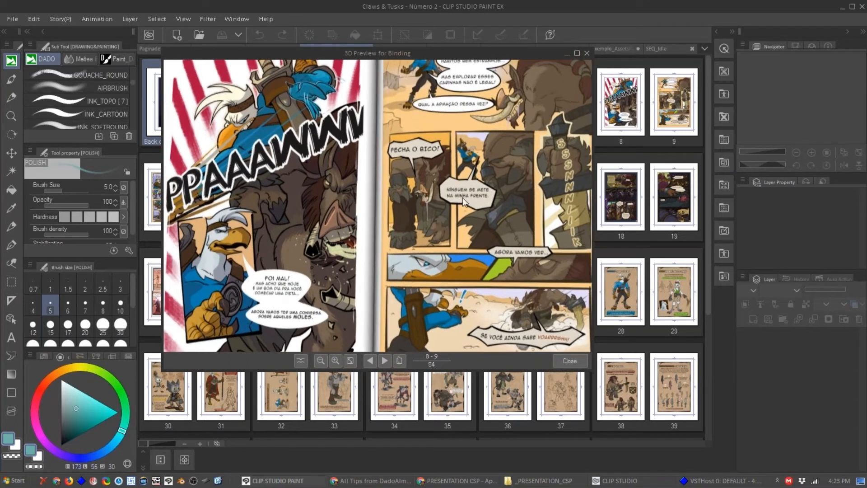
Tilt the 3D book, turn its pages forward to spread 20-21, and close the binding preview.
left_click(385, 360)
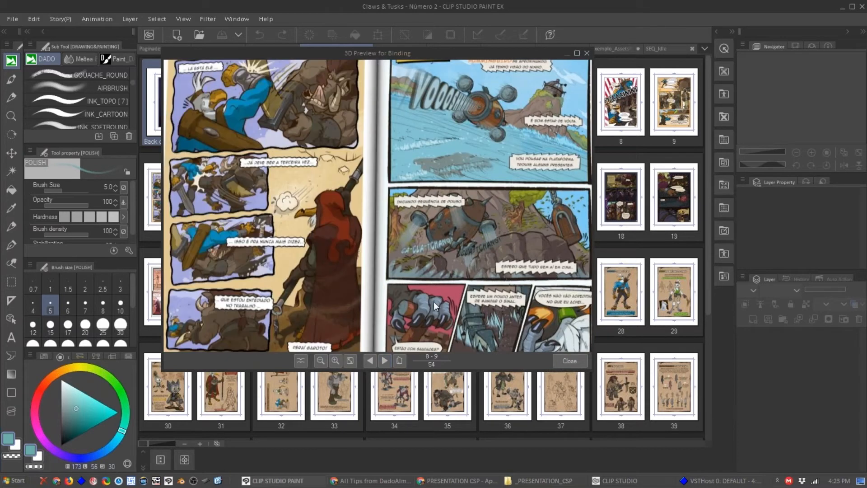
left_click_drag(433, 302, 340, 348)
left_click(385, 361)
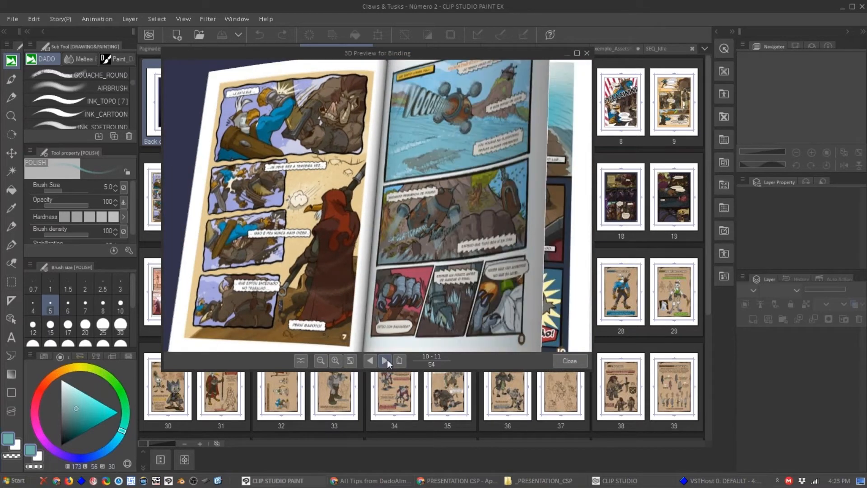
left_click(385, 360)
left_click(384, 359)
left_click(385, 361)
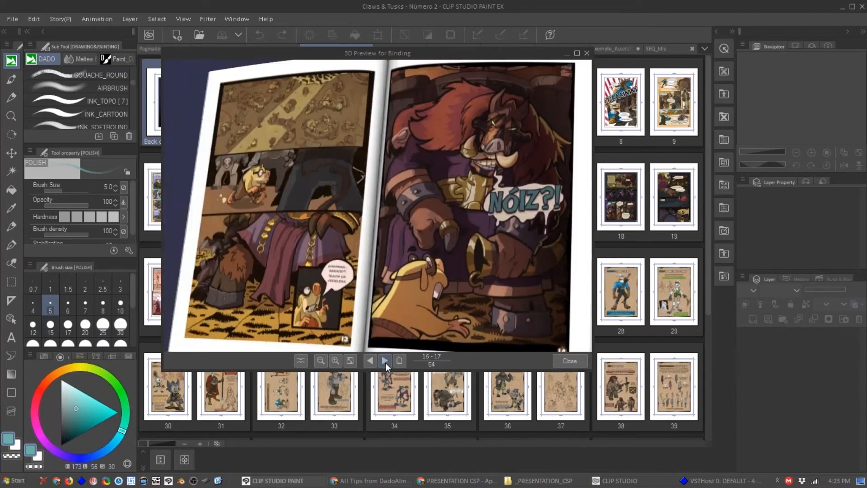
left_click(385, 361)
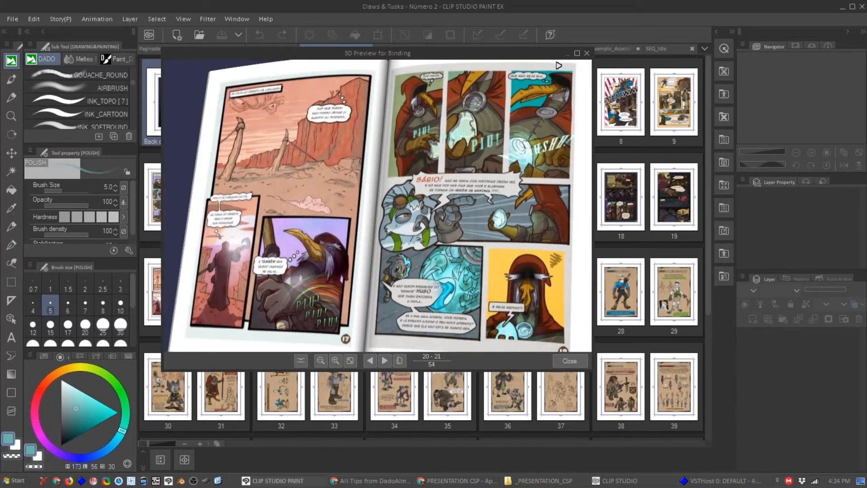
left_click(587, 53)
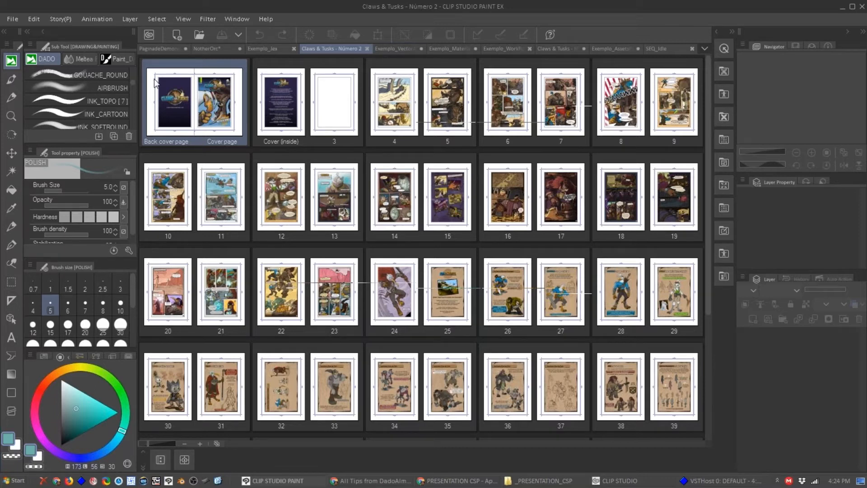
Begin creating a new document and show the settings for the comic work type.
left_click(14, 21)
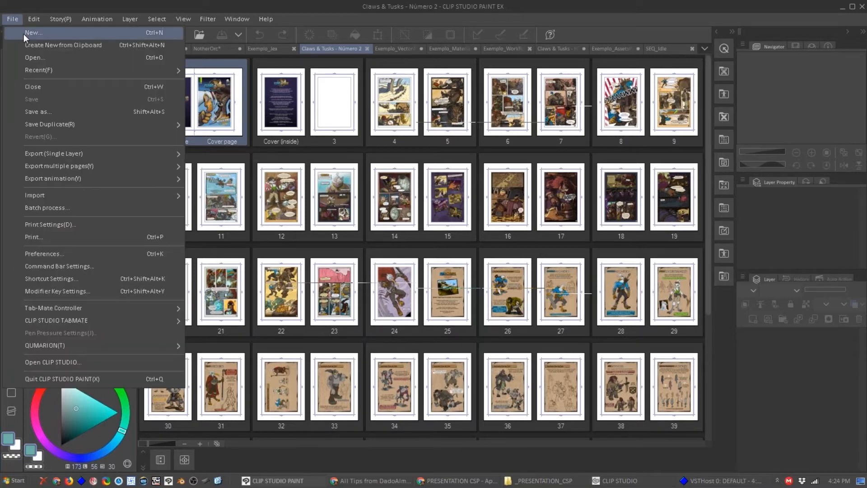
left_click(28, 33)
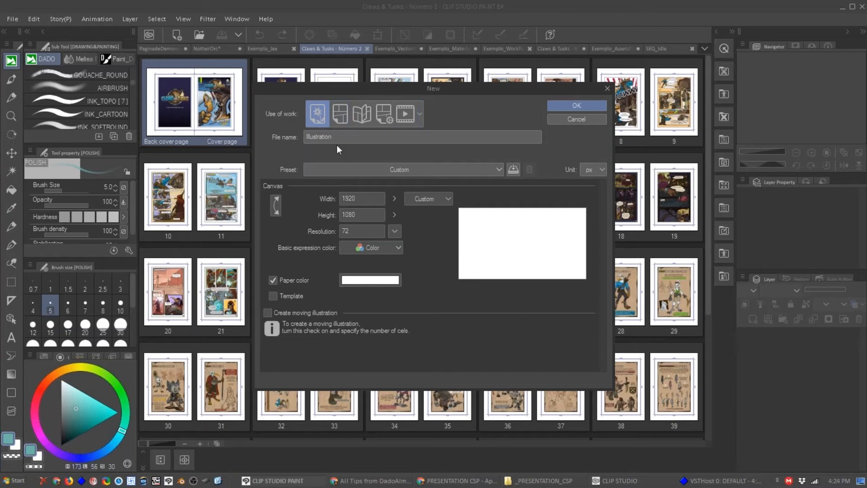
left_click(338, 117)
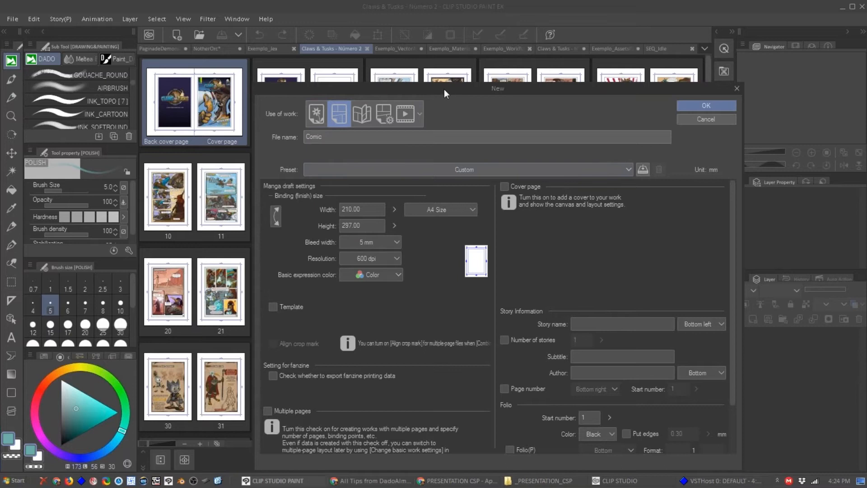
left_click_drag(441, 87, 410, 68)
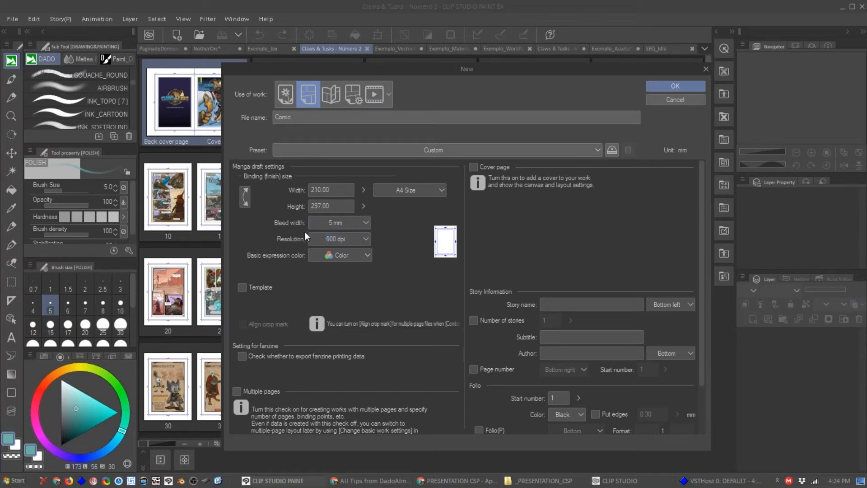
Review the new-document settings for the fanzine, full comic and animation work types, then cancel without creating a document.
left_click(332, 94)
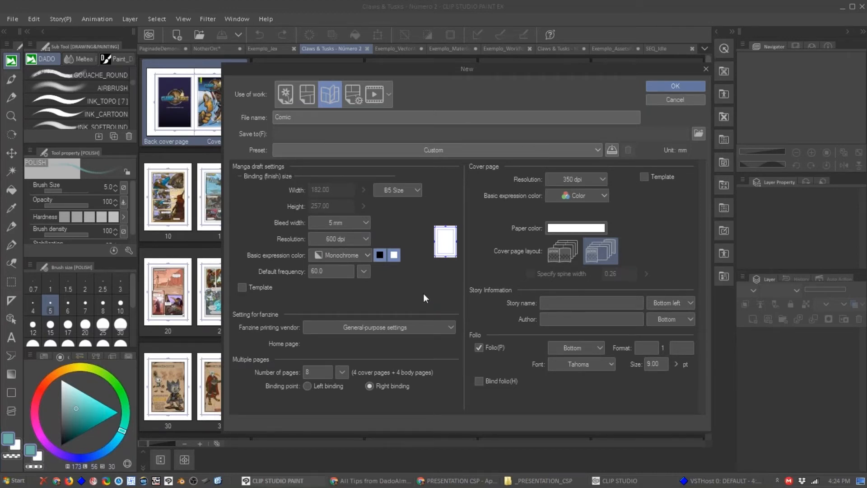
left_click(355, 96)
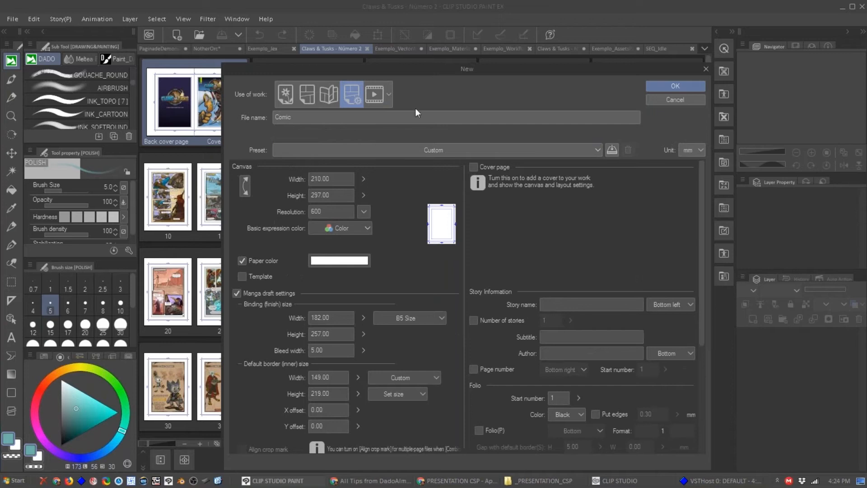
left_click_drag(416, 69, 398, 58)
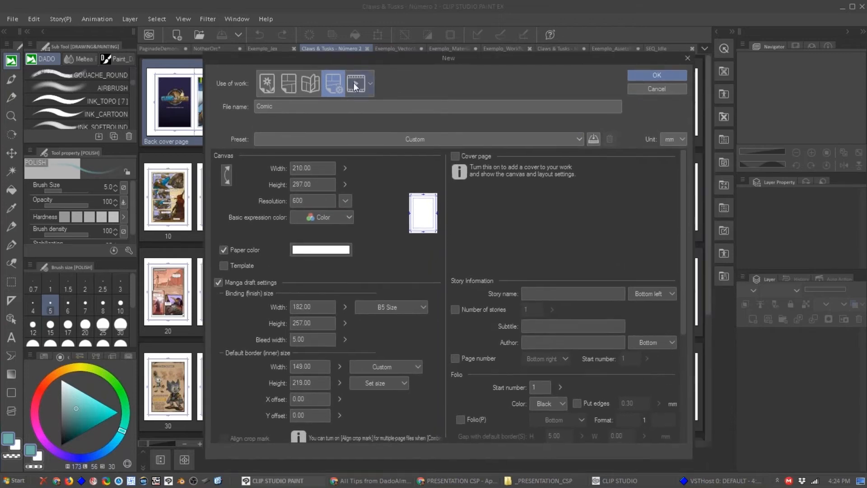
left_click(353, 83)
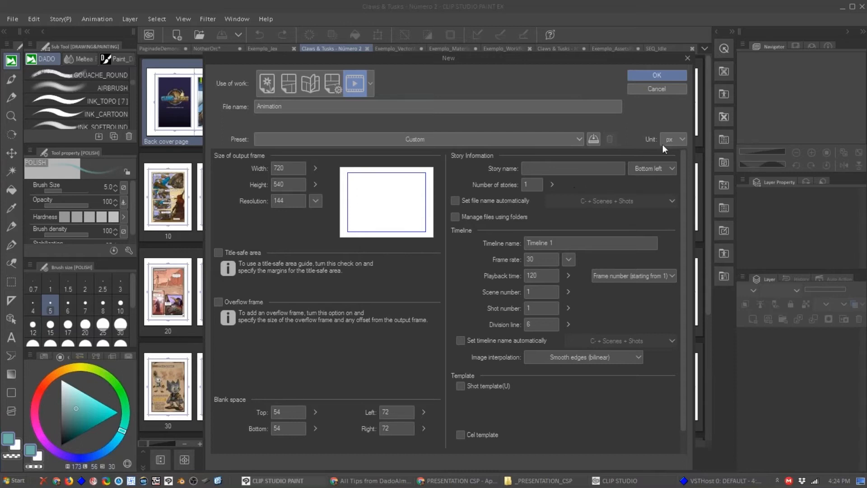
left_click(647, 90)
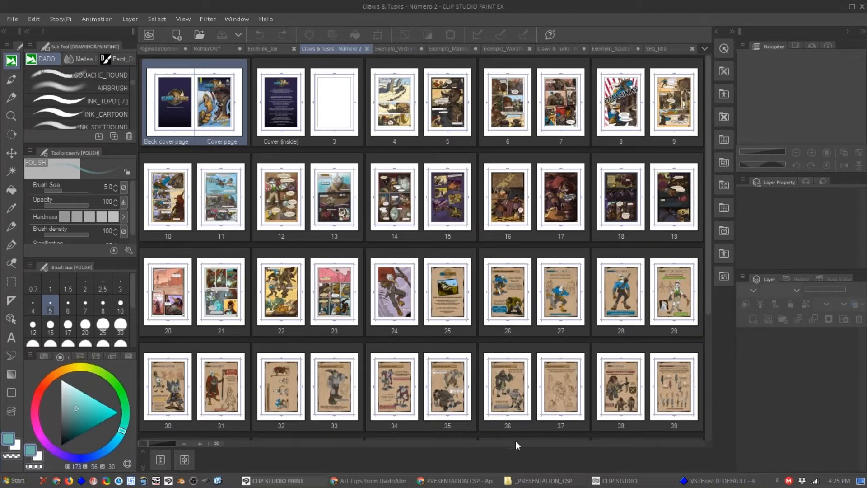
Switch to the Google Slides presentation, advance it one slide and return to Clip Studio Paint.
left_click(447, 481)
key("Right")
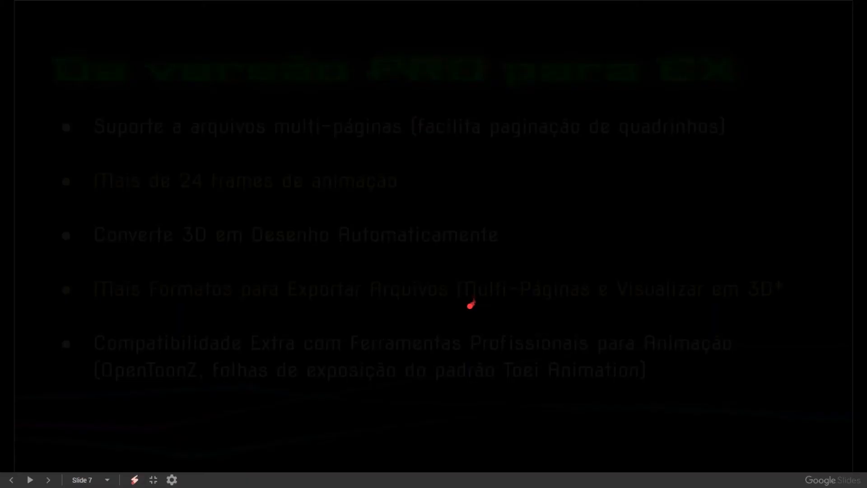
key("alt+Tab")
key("alt+Tab")
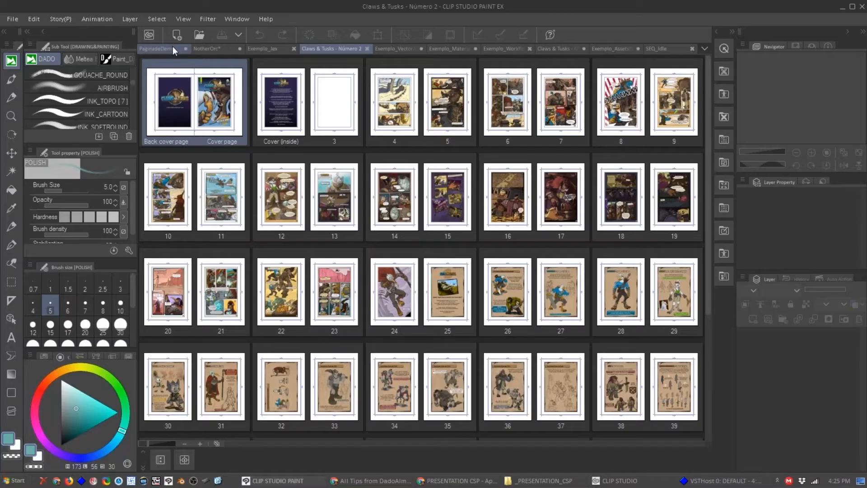
Bring up the NotherOrc sketch document and set the drawing colour to near-black.
left_click(167, 52)
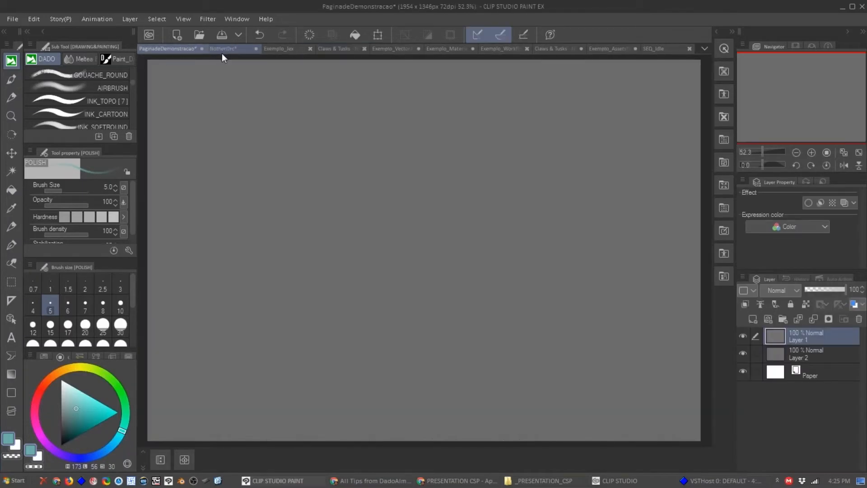
left_click(221, 54)
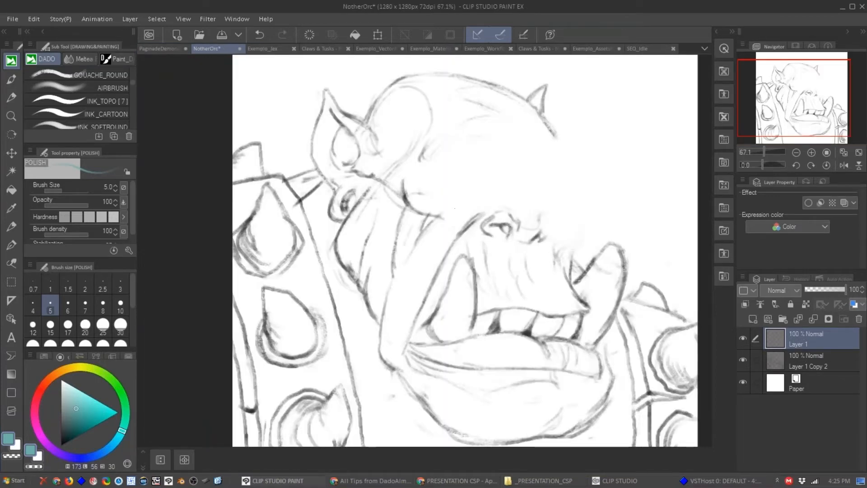
left_click_drag(75, 414, 58, 443)
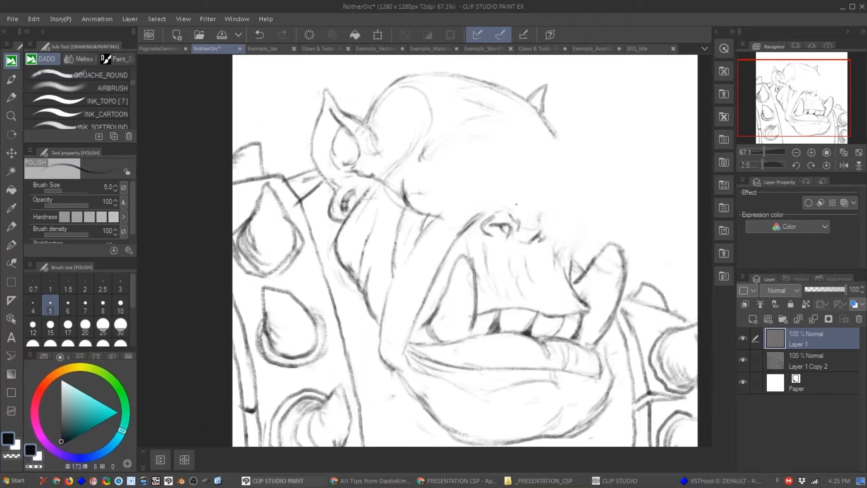
Try drawing the orc's near brow line with the DRAWING brush at size 20.
key("b")
key("bracketleft")
key("bracketleft")
key("bracketleft")
mouse_move(425, 179)
left_mouse_down()
mouse_move(477, 166)
mouse_move(504, 182)
left_mouse_up()
left_click_drag(467, 167, 504, 184)
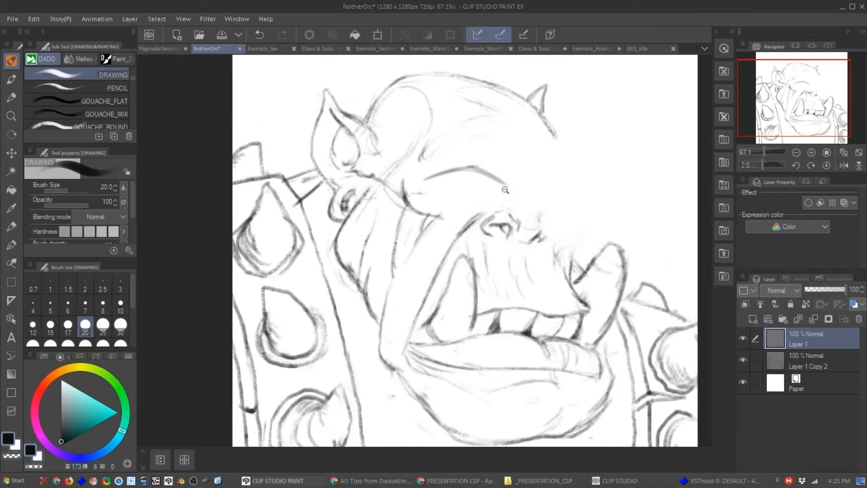
Undo the brow strokes and redraw the near brow line with a smaller DRAWING brush.
scroll(551, 143, "up", 2)
key("ctrl+z")
key("ctrl+z")
key("ctrl+z")
key("bracketleft")
mouse_move(349, 196)
left_mouse_down()
mouse_move(412, 173)
mouse_move(471, 205)
left_mouse_up()
Choose the Design pencil and undo the brow line made with the DRAWING brush.
left_click(11, 98)
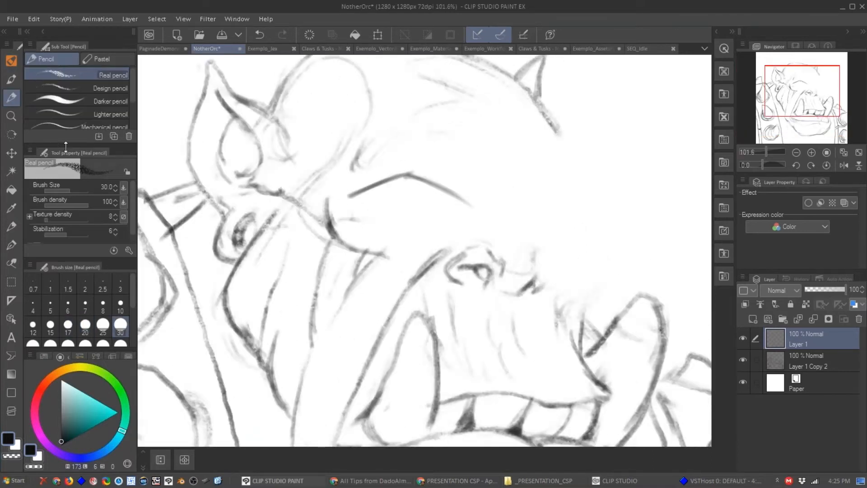
left_click(90, 88)
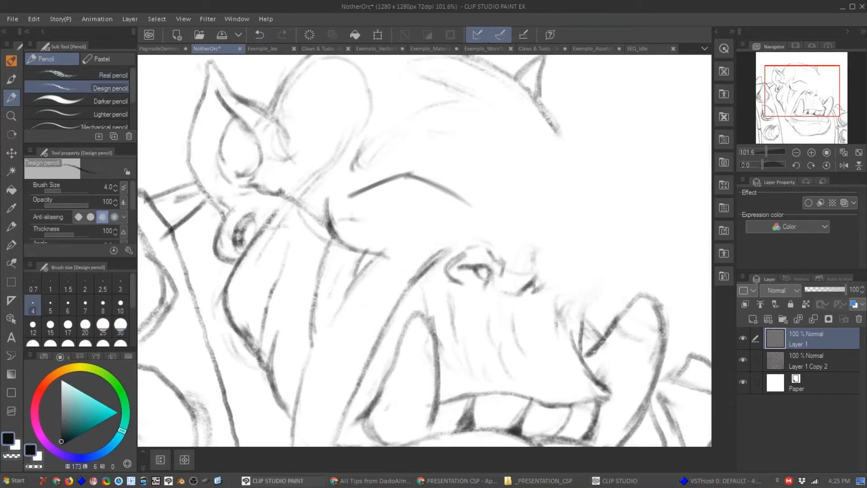
key("ctrl+z")
key("ctrl+z")
Sketch the orc's near brow line with the Design pencil, undoing the first attempt and reducing the brush size to 8.
key("bracketright")
key("bracketright")
key("bracketright")
key("bracketright")
key("bracketright")
mouse_move(353, 196)
left_mouse_down()
mouse_move(434, 161)
mouse_move(404, 172)
mouse_move(447, 184)
mouse_move(464, 200)
left_mouse_up()
key("ctrl+z")
key("ctrl+z")
key("bracketleft")
left_click_drag(411, 173, 467, 204)
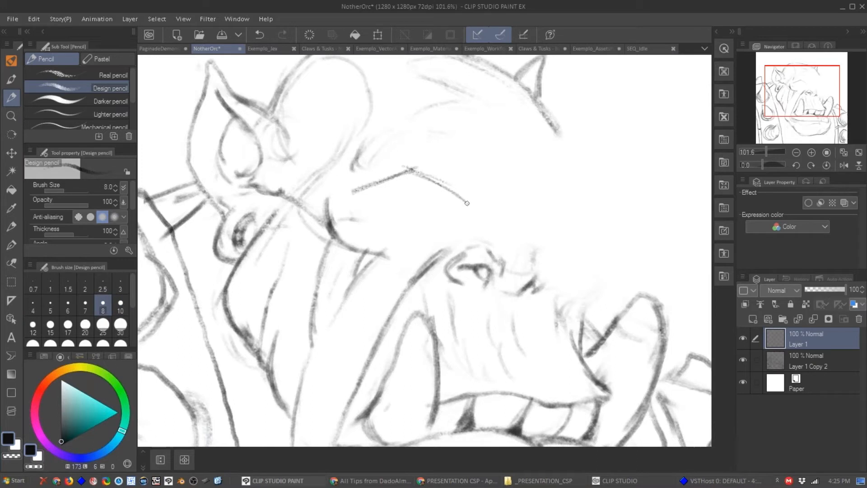
Set the Design pencil size to 12 and sketch the frown creases between the eyes and the far brow.
key("bracketright")
key("bracketright")
mouse_move(480, 138)
left_mouse_down()
mouse_move(472, 208)
mouse_move(512, 210)
left_mouse_up()
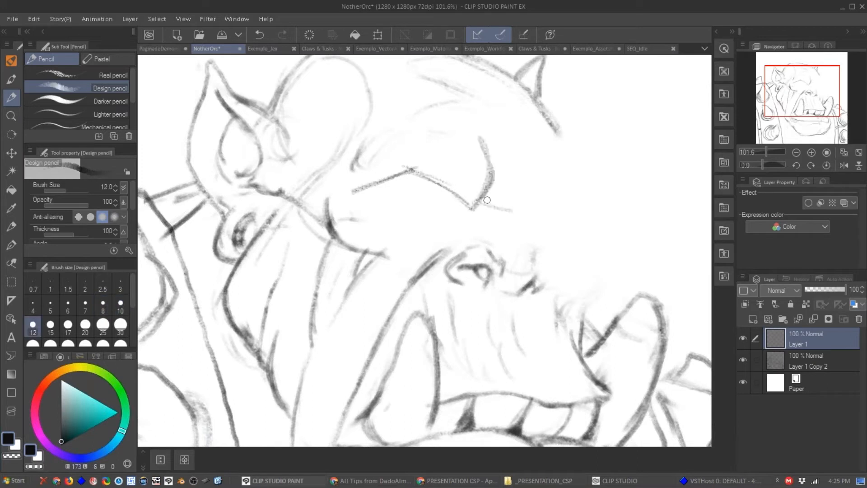
mouse_move(514, 135)
left_mouse_down()
mouse_move(513, 206)
mouse_move(596, 185)
left_mouse_up()
left_click_drag(547, 132, 604, 195)
left_click_drag(528, 203, 609, 183)
mouse_move(519, 142)
left_mouse_down()
mouse_move(512, 212)
mouse_move(537, 205)
left_mouse_up()
mouse_move(488, 149)
left_mouse_down()
mouse_move(478, 198)
mouse_move(462, 210)
left_mouse_up()
Sketch the orc's near eye with its lids, iris and dark pupil beneath the brow.
mouse_move(402, 171)
left_mouse_down()
mouse_move(344, 194)
mouse_move(429, 169)
left_mouse_up()
left_click_drag(366, 193, 406, 217)
mouse_move(364, 189)
left_mouse_down()
mouse_move(404, 218)
mouse_move(448, 200)
left_mouse_up()
mouse_move(385, 227)
left_mouse_down()
mouse_move(424, 224)
mouse_move(450, 205)
left_mouse_up()
left_click_drag(450, 205, 386, 246)
left_click_drag(357, 216, 423, 248)
mouse_move(372, 187)
left_mouse_down()
mouse_move(415, 222)
mouse_move(460, 194)
left_mouse_up()
left_click_drag(410, 176, 414, 178)
key("ctrl+z")
mouse_move(449, 206)
left_mouse_down()
mouse_move(444, 196)
mouse_move(437, 204)
left_mouse_up()
mouse_move(351, 194)
left_mouse_down()
mouse_move(426, 174)
mouse_move(444, 208)
mouse_move(440, 195)
left_mouse_up()
left_click_drag(435, 184, 413, 213)
Sketch the orc's far eye, the side of the nose and the far cheek contour.
left_click_drag(519, 221, 520, 296)
mouse_move(542, 260)
left_mouse_down()
mouse_move(557, 278)
mouse_move(549, 293)
left_mouse_up()
mouse_move(519, 210)
left_mouse_down()
mouse_move(531, 255)
mouse_move(526, 228)
mouse_move(587, 196)
left_mouse_up()
mouse_move(546, 248)
left_mouse_down()
mouse_move(580, 206)
mouse_move(531, 239)
left_mouse_up()
mouse_move(598, 190)
left_mouse_down()
mouse_move(572, 235)
mouse_move(616, 260)
left_mouse_up()
mouse_move(588, 234)
left_mouse_down()
mouse_move(591, 292)
mouse_move(580, 316)
left_mouse_up()
mouse_move(545, 228)
left_mouse_down()
mouse_move(564, 198)
mouse_move(591, 185)
left_mouse_up()
mouse_move(537, 204)
left_mouse_down()
mouse_move(544, 210)
mouse_move(528, 233)
mouse_move(568, 195)
mouse_move(542, 224)
left_mouse_up()
mouse_move(526, 224)
left_mouse_down()
mouse_move(556, 212)
mouse_move(535, 240)
mouse_move(530, 287)
mouse_move(520, 292)
left_mouse_up()
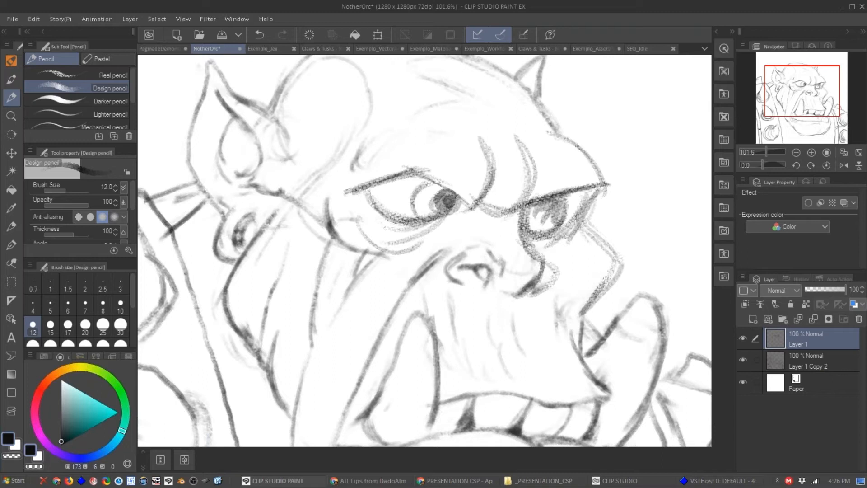
Darken the outline of the orc's far brow ridge and cheekbone.
left_click_drag(580, 228, 610, 183)
mouse_move(564, 133)
left_mouse_down()
mouse_move(613, 183)
mouse_move(581, 227)
mouse_move(616, 262)
left_mouse_up()
left_click_drag(587, 228, 615, 257)
left_click_drag(615, 258, 585, 311)
mouse_move(605, 281)
left_mouse_down()
mouse_move(582, 313)
mouse_move(605, 276)
left_mouse_up()
Touch up the near eye and add forehead wrinkle lines above the orc's brows.
left_click(577, 308, "ctrl+alt")
left_click_drag(397, 205, 443, 187)
left_click_drag(350, 180, 394, 161)
mouse_move(458, 100)
left_mouse_down()
mouse_move(501, 138)
mouse_move(553, 126)
mouse_move(556, 110)
left_mouse_up()
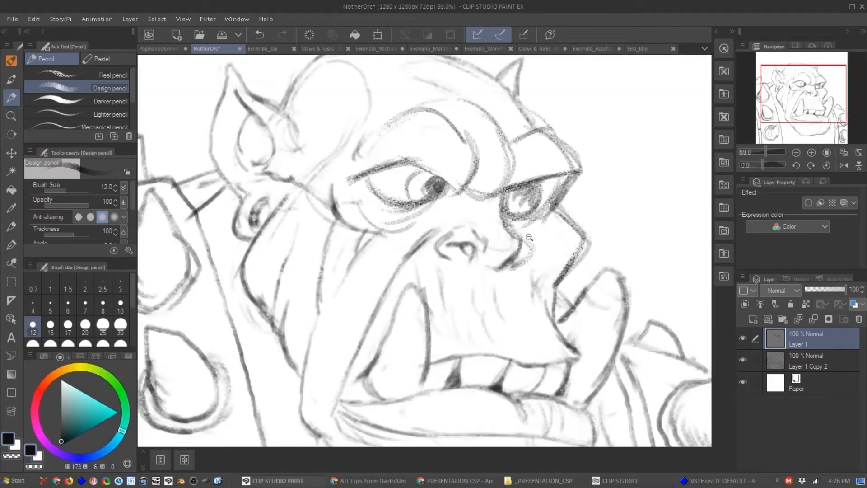
left_click(515, 238, "ctrl+alt")
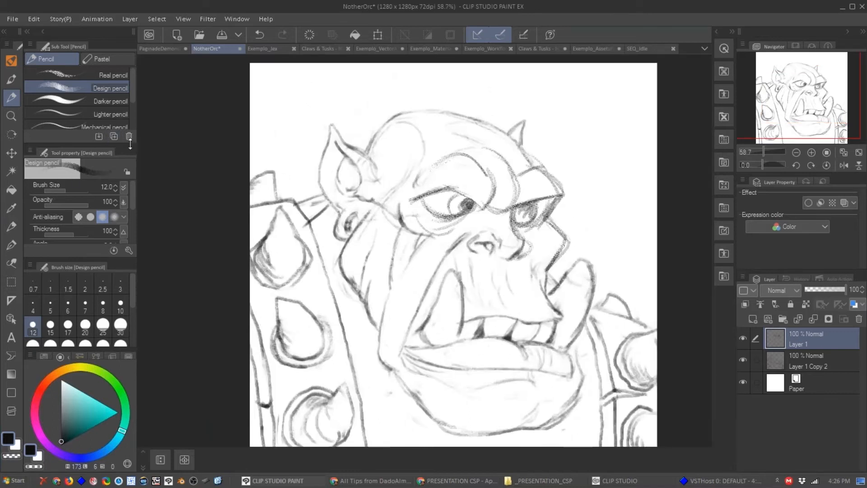
Look over several tools and show the DAUB Aenigma brushes in the custom drawing and painting set.
left_click(12, 117)
left_click(14, 154)
left_click(13, 63)
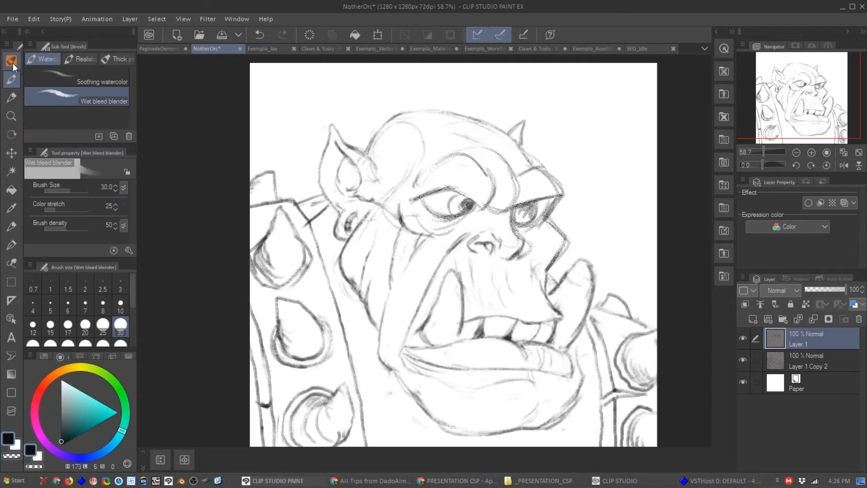
left_click(61, 59)
left_click(116, 59)
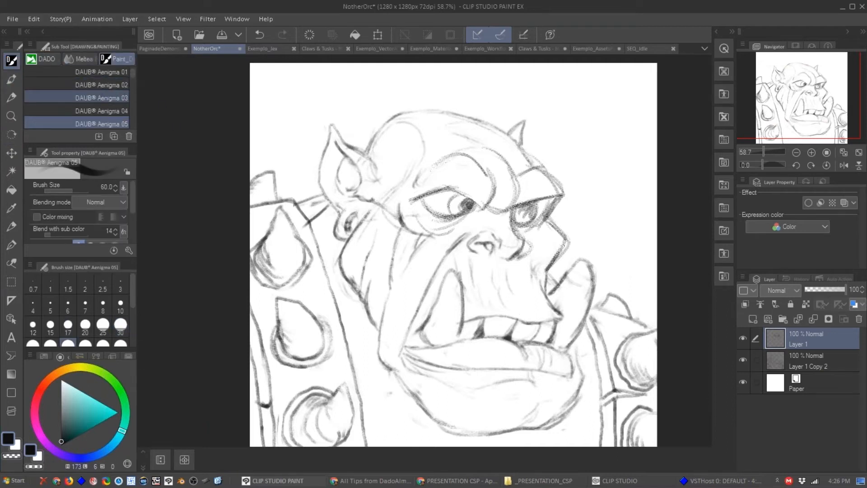
Test DAUB Aenigma 03 and 04 strokes across the orc sketch and undo each test.
left_click(96, 98)
key("]")
left_click_drag(381, 203, 537, 181)
key("ctrl+z")
left_click(104, 111)
mouse_move(377, 220)
left_mouse_down()
mouse_move(407, 205)
mouse_move(519, 192)
mouse_move(530, 331)
left_mouse_up()
key("ctrl+z")
Test DAUB Aenigma 04 and 05 strokes on the blank canvas and clear the strokes from Layer 1.
scroll(442, 218, "up", 5)
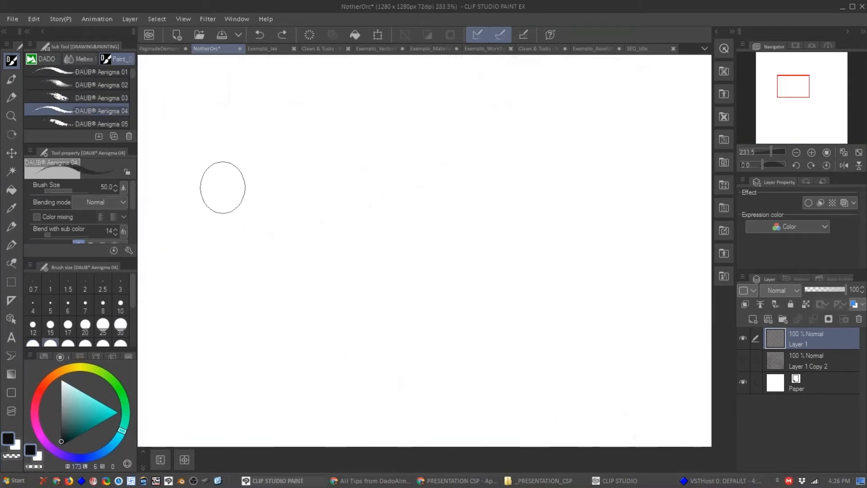
mouse_move(201, 105)
left_mouse_down()
mouse_move(212, 225)
mouse_move(453, 383)
mouse_move(452, 393)
left_mouse_up()
left_click(102, 124)
mouse_move(440, 108)
left_mouse_down()
mouse_move(494, 248)
mouse_move(581, 401)
mouse_move(575, 389)
left_mouse_up()
scroll(307, 295, "down", 2)
mouse_move(225, 311)
left_mouse_down()
mouse_move(253, 369)
mouse_move(528, 365)
left_mouse_up()
key("Delete")
mouse_move(197, 323)
left_mouse_down()
mouse_move(280, 248)
mouse_move(435, 268)
mouse_move(552, 200)
left_mouse_up()
key("Delete")
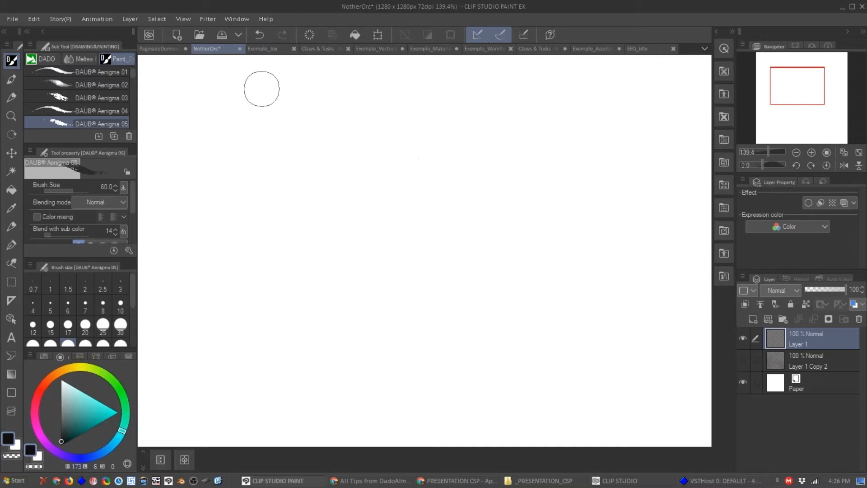
Bring up the Exemplo_Jex document, add a new layer above SKETCH and choose the INK_TOPO brush.
scroll(421, 162, "down", 1)
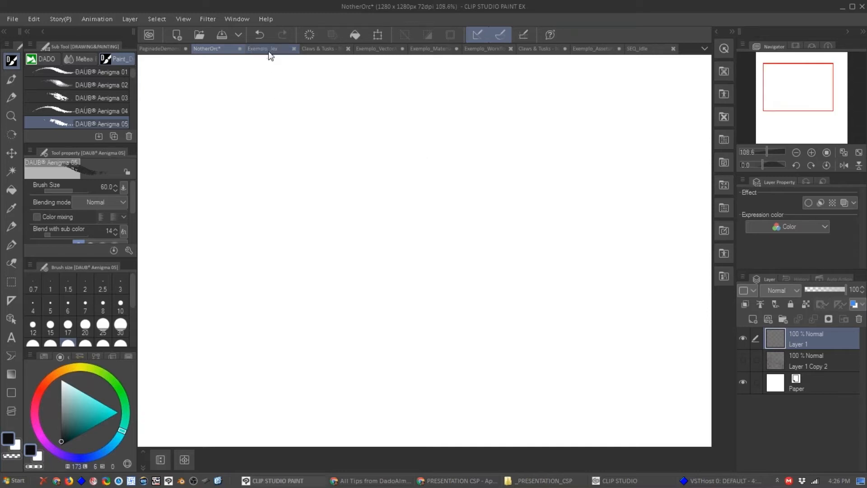
left_click(262, 48)
scroll(416, 160, "up", 4)
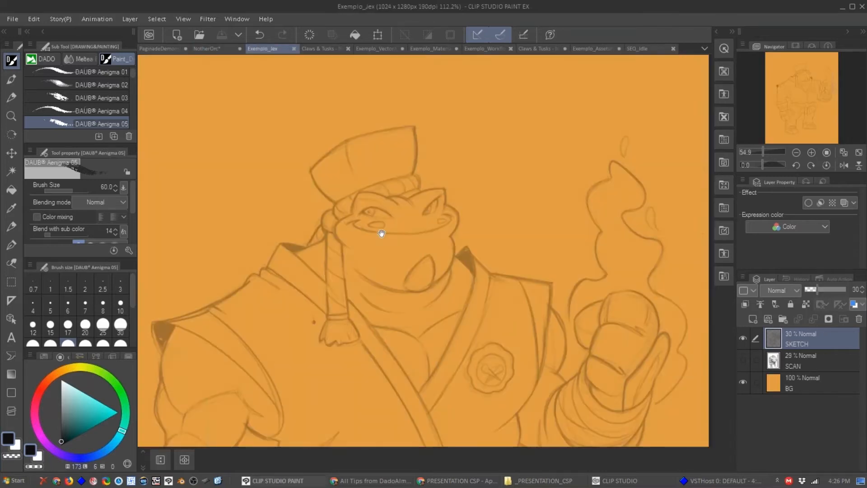
key("ctrl+shift+n")
key("b")
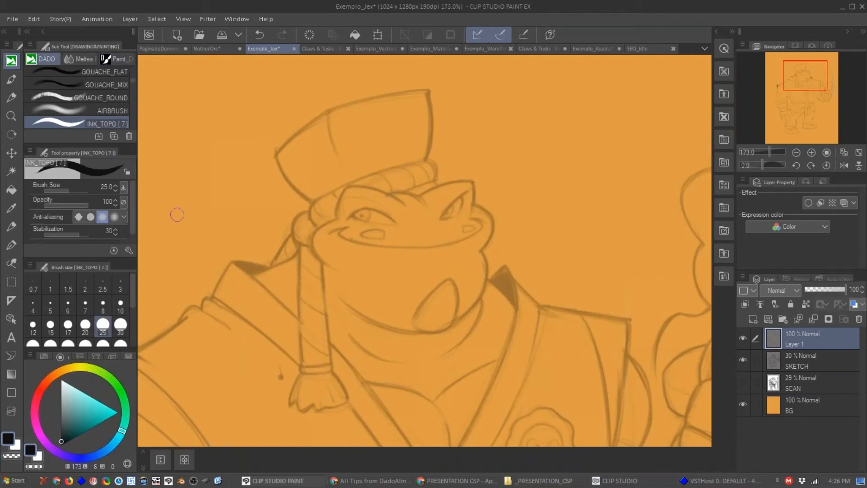
Set INK_TOPO stabilization to 0 and try inking the side edge of the frog's hat, undoing the stroke.
scroll(311, 165, "up", 1)
scroll(330, 176, "up", 2)
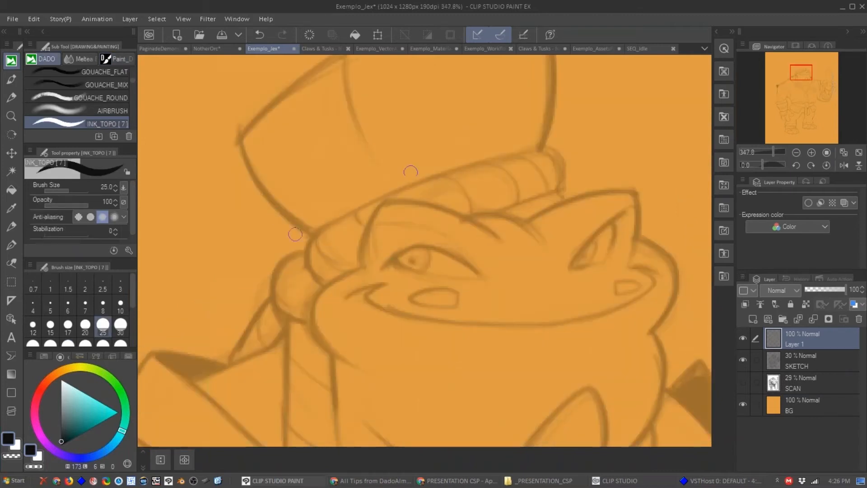
left_click_drag(318, 208, 308, 244)
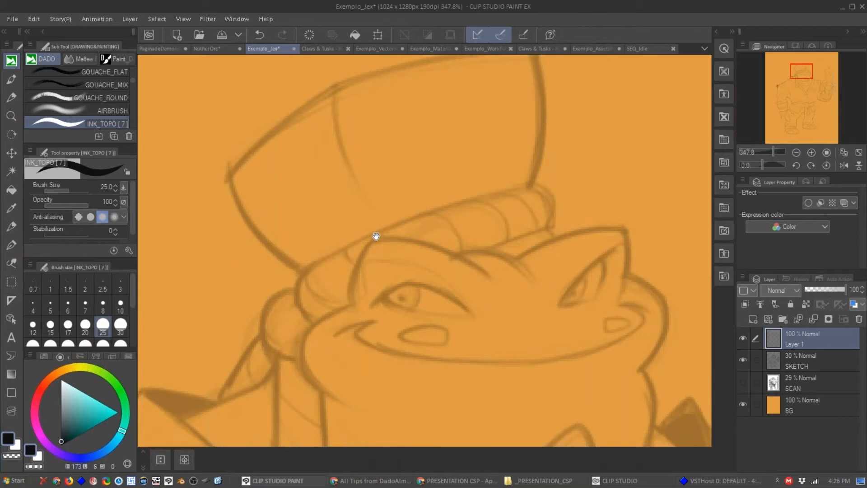
left_click_drag(371, 242, 369, 259)
mouse_move(227, 198)
left_mouse_down()
mouse_move(239, 232)
mouse_move(289, 285)
left_mouse_up()
key("ctrl+z")
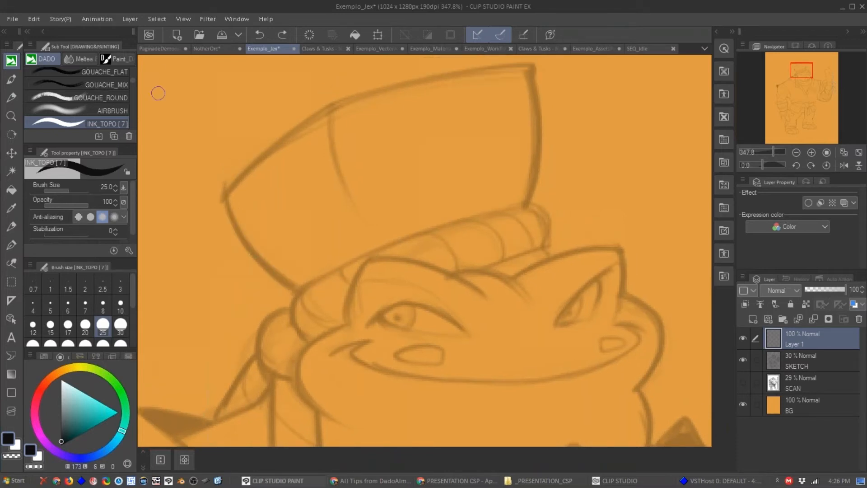
Ink the frog's hat outline, seam and band with INK_TOPO at size 25, then clear the layer.
left_click_drag(223, 193, 296, 294)
mouse_move(225, 204)
left_mouse_down()
mouse_move(324, 108)
mouse_move(526, 77)
mouse_move(524, 204)
left_mouse_up()
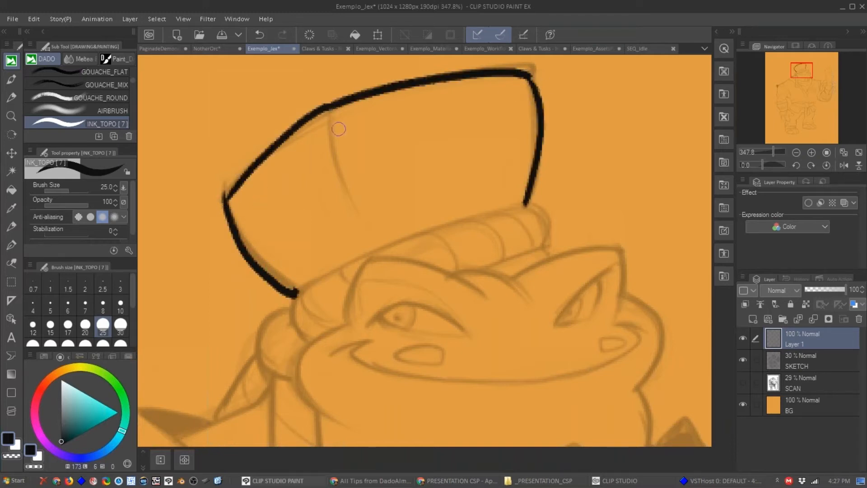
left_click_drag(322, 111, 371, 247)
mouse_move(293, 296)
left_mouse_down()
mouse_move(524, 198)
mouse_move(573, 195)
mouse_move(520, 272)
left_mouse_up()
mouse_move(294, 296)
left_mouse_down()
mouse_move(318, 344)
mouse_move(350, 329)
mouse_move(351, 287)
mouse_move(321, 253)
left_mouse_up()
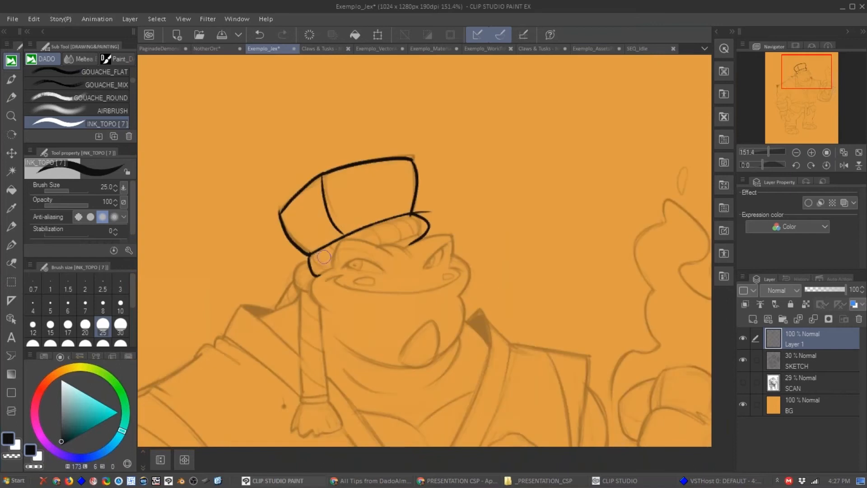
key("Delete")
Ink the hat's outer outline again, then reduce the brush size to 15 and ink its inner seam.
left_click_drag(280, 207, 309, 252)
mouse_move(280, 210)
left_mouse_down()
mouse_move(326, 174)
mouse_move(412, 158)
mouse_move(409, 218)
left_mouse_up()
key("bracketleft")
key("bracketleft")
key("bracketleft")
mouse_move(325, 177)
left_mouse_down()
mouse_move(327, 203)
mouse_move(339, 223)
left_mouse_up()
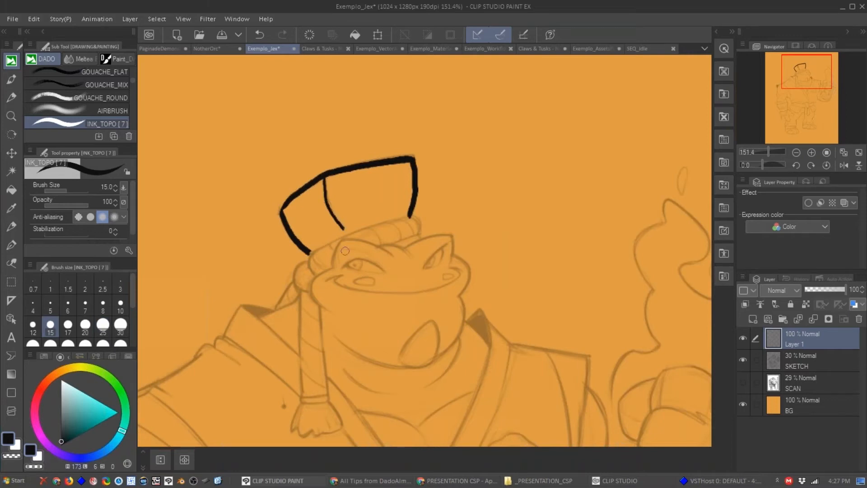
Ink the hat's band, then raise the brush size to 20, undoing the test strokes made beside the hat.
mouse_move(311, 261)
left_mouse_down()
mouse_move(347, 234)
mouse_move(395, 222)
mouse_move(412, 236)
mouse_move(397, 219)
mouse_move(540, 183)
mouse_move(353, 217)
left_mouse_up()
left_click_drag(336, 223, 505, 162)
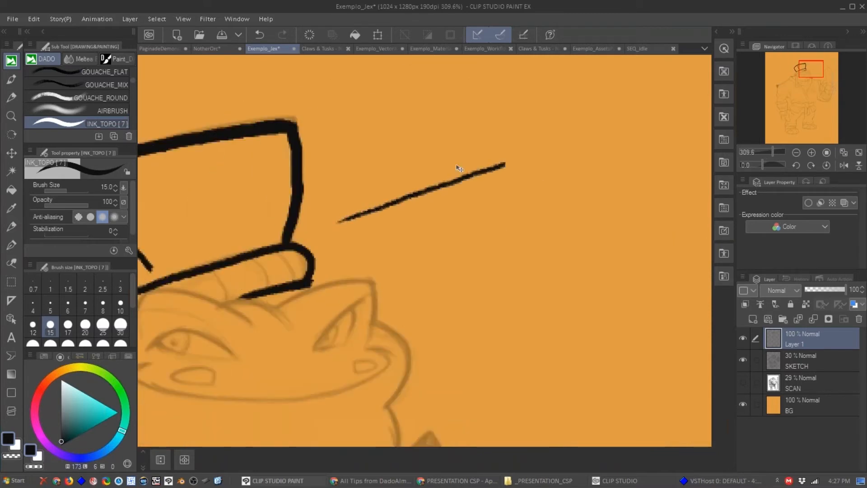
key("ctrl+z")
key("bracketright")
key("bracketright")
left_click_drag(344, 245, 435, 212)
key("ctrl+z")
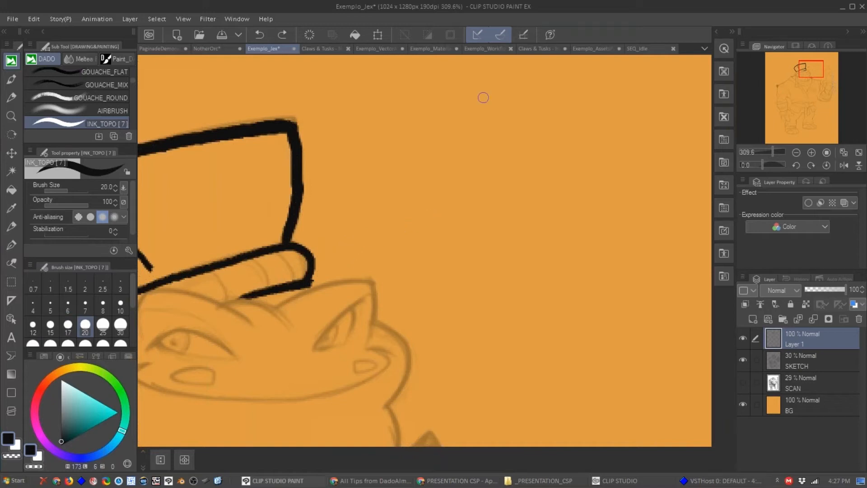
Ink the frog's brow ridges and both eyes with INK_TOPO at size 20, then clear the layer.
left_click_drag(298, 281, 432, 189)
mouse_move(425, 197)
left_mouse_down()
mouse_move(411, 216)
mouse_move(500, 191)
mouse_move(496, 241)
left_mouse_up()
mouse_move(499, 202)
left_mouse_down()
mouse_move(494, 238)
mouse_move(440, 251)
left_mouse_up()
mouse_move(258, 251)
left_mouse_down()
mouse_move(275, 204)
mouse_move(345, 212)
mouse_move(380, 230)
mouse_move(294, 244)
mouse_move(320, 236)
mouse_move(362, 260)
left_mouse_up()
mouse_move(288, 252)
left_mouse_down()
mouse_move(345, 257)
mouse_move(321, 265)
left_mouse_up()
left_click_drag(443, 245, 477, 252)
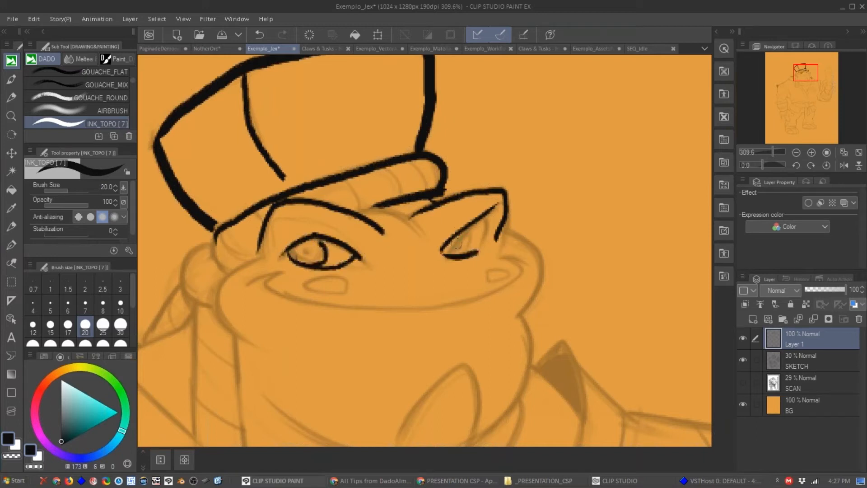
key("Delete")
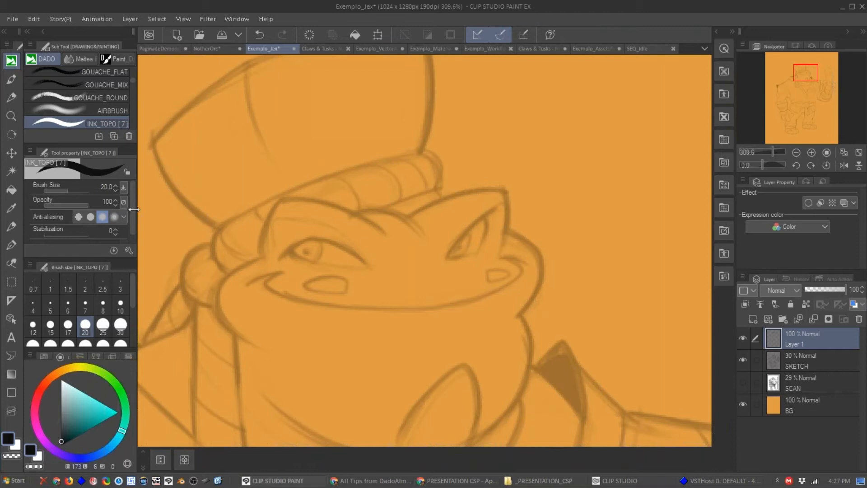
Display INK_TOPO's stabilization as an indicator and try a long curved stroke across the face, undoing it.
right_click(92, 231)
left_click(121, 269)
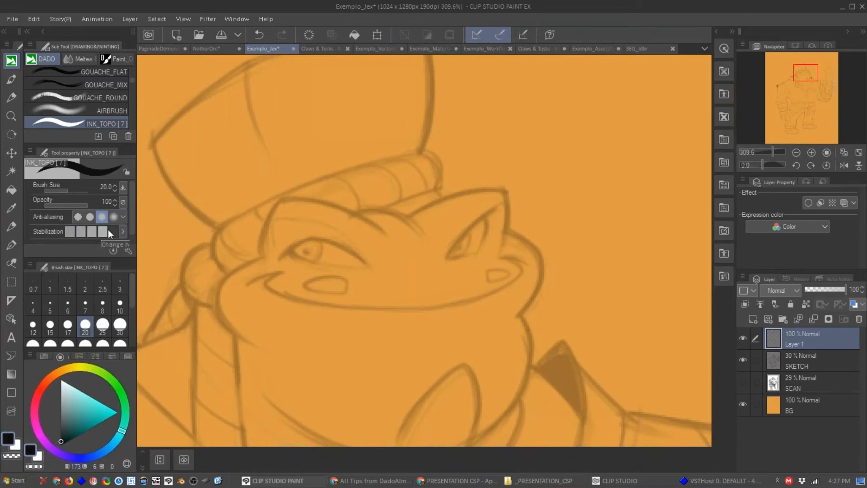
mouse_move(205, 317)
left_mouse_down()
mouse_move(467, 213)
mouse_move(521, 208)
left_mouse_up()
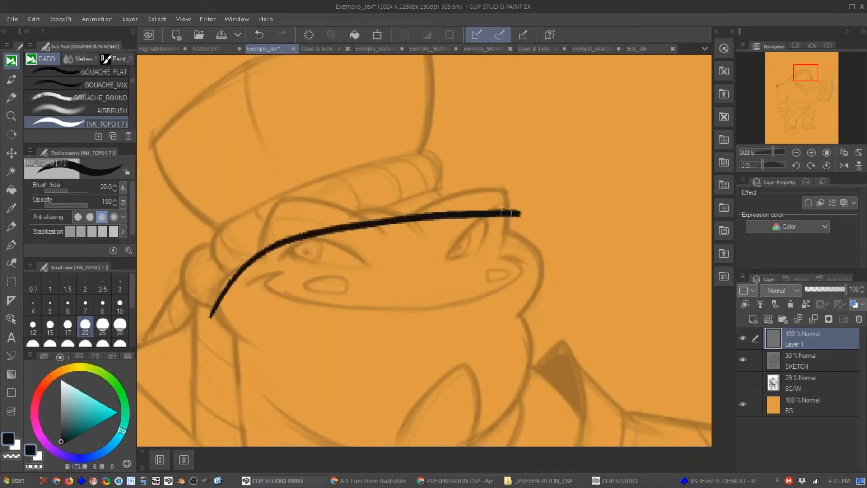
key("ctrl+z")
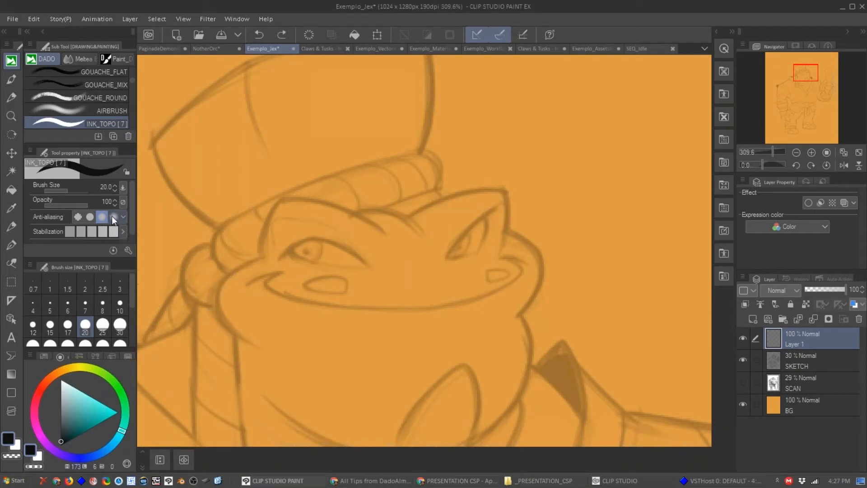
Switch to the INK_CARTOON brush, undo a trial stroke, and set its highest stabilization indicator level to 90.
key("period")
mouse_move(220, 282)
left_mouse_down()
mouse_move(326, 207)
mouse_move(405, 275)
left_mouse_up()
key("ctrl+z")
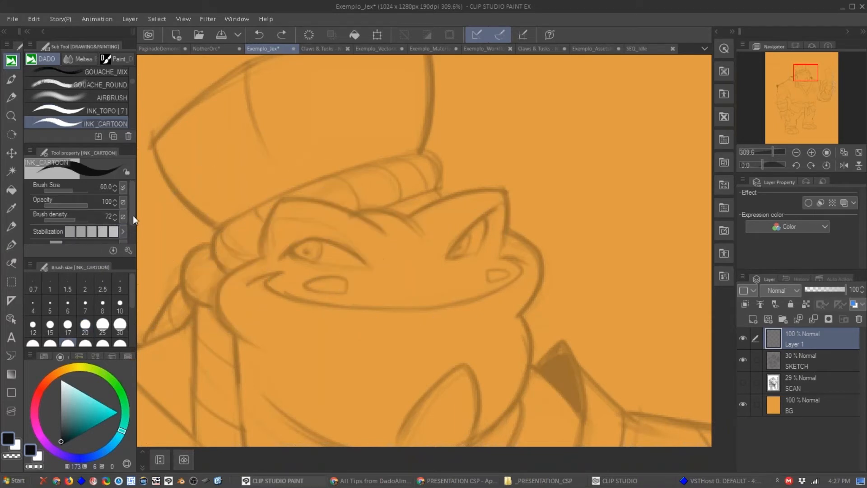
right_click(115, 232)
left_click(146, 284)
left_click(529, 226)
type("90")
key("Return")
Reduce INK_CARTOON to brush size 10 and ink the frog's brow ridges, then clear the layer.
mouse_move(315, 205)
left_mouse_down()
mouse_move(300, 206)
mouse_move(296, 215)
mouse_move(311, 212)
mouse_move(272, 265)
left_mouse_up()
key("bracketleft")
key("bracketleft")
key("bracketleft")
key("bracketleft")
key("bracketleft")
key("bracketleft")
key("bracketleft")
key("bracketleft")
key("bracketleft")
left_click_drag(301, 190, 433, 233)
mouse_move(383, 201)
left_mouse_down()
mouse_move(408, 218)
mouse_move(429, 198)
mouse_move(469, 231)
mouse_move(518, 182)
mouse_move(564, 174)
mouse_move(564, 246)
left_mouse_up()
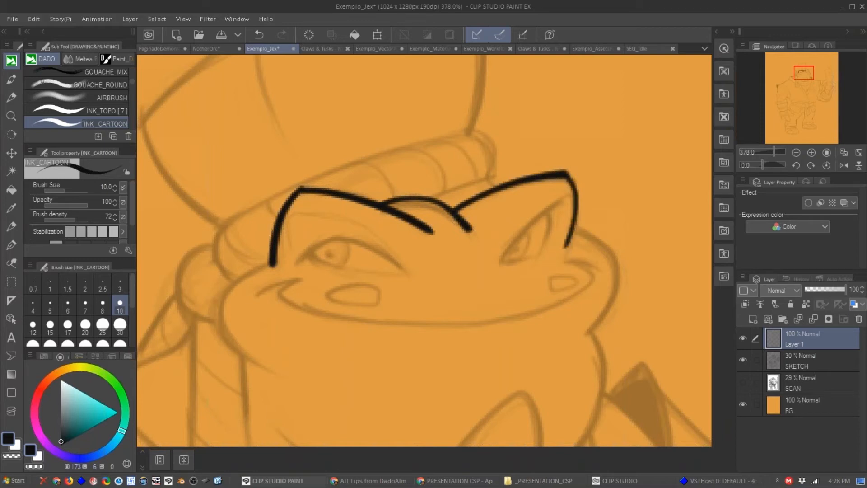
left_click(415, 267, "ctrl+alt")
key("Delete")
Draw long looping test strokes across the canvas with INK_CARTOON, clearing the layer after each trial.
mouse_move(222, 88)
left_mouse_down()
mouse_move(336, 230)
mouse_move(505, 209)
mouse_move(635, 264)
mouse_move(448, 190)
mouse_move(383, 256)
left_mouse_up()
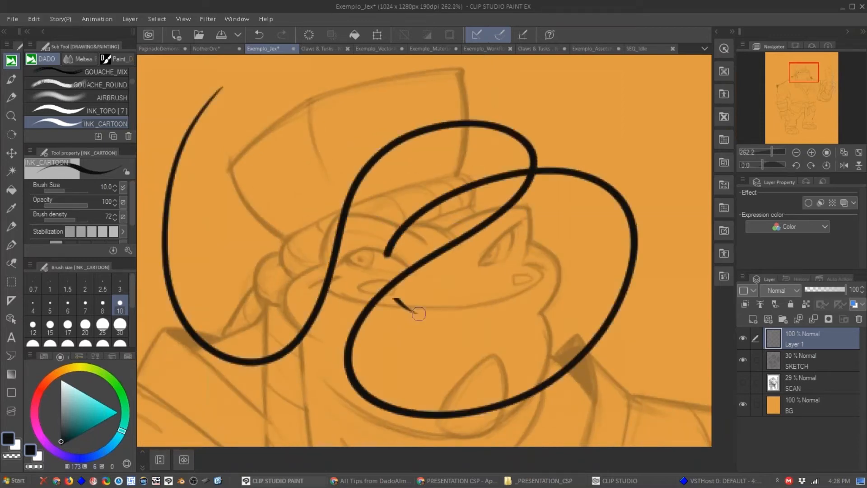
key("Delete")
left_click_drag(149, 185, 276, 390)
mouse_move(340, 428)
left_mouse_down()
mouse_move(602, 271)
mouse_move(664, 267)
mouse_move(668, 296)
left_mouse_up()
key("Delete")
mouse_move(163, 235)
left_mouse_down()
mouse_move(193, 135)
mouse_move(411, 206)
mouse_move(474, 312)
mouse_move(632, 270)
mouse_move(608, 253)
mouse_move(560, 326)
left_mouse_up()
key("Delete")
mouse_move(195, 222)
left_mouse_down()
mouse_move(371, 394)
mouse_move(343, 312)
mouse_move(519, 264)
mouse_move(526, 251)
left_mouse_up()
key("Delete")
Ink the frog's brow ridges, eye outlines and pupils with INK_CARTOON at size 10.
scroll(349, 252, "up", 1)
mouse_move(318, 272)
left_mouse_down()
mouse_move(335, 210)
mouse_move(409, 218)
mouse_move(460, 256)
left_mouse_up()
mouse_move(408, 220)
left_mouse_down()
mouse_move(482, 242)
mouse_move(564, 204)
mouse_move(565, 250)
left_mouse_up()
mouse_move(337, 269)
left_mouse_down()
mouse_move(381, 244)
mouse_move(426, 273)
mouse_move(363, 276)
mouse_move(427, 274)
left_mouse_up()
mouse_move(554, 225)
left_mouse_down()
mouse_move(506, 273)
mouse_move(537, 267)
mouse_move(541, 233)
left_mouse_up()
mouse_move(363, 271)
left_mouse_down()
mouse_move(380, 256)
mouse_move(362, 260)
left_mouse_up()
mouse_move(528, 247)
left_mouse_down()
mouse_move(517, 267)
mouse_move(499, 259)
mouse_move(505, 226)
left_mouse_up()
Ink the frog's wide smiling mouth and both cheek contours, redoing the first mouth stroke.
mouse_move(308, 252)
left_mouse_down()
mouse_move(346, 240)
mouse_move(464, 279)
mouse_move(561, 269)
mouse_move(590, 239)
left_mouse_up()
key("ctrl+z")
mouse_move(346, 241)
left_mouse_down()
mouse_move(339, 248)
mouse_move(391, 273)
mouse_move(564, 253)
mouse_move(601, 230)
left_mouse_up()
left_click_drag(325, 224, 326, 321)
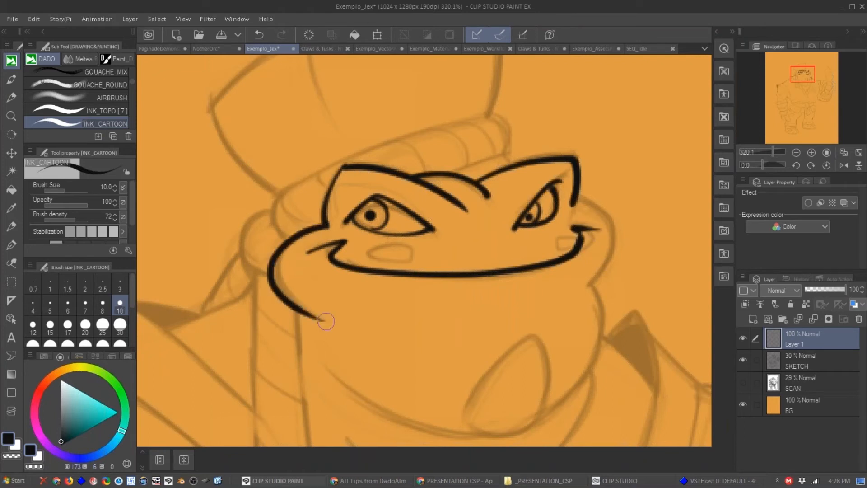
left_click_drag(579, 273, 557, 252)
mouse_move(565, 183)
left_mouse_down()
mouse_move(564, 273)
mouse_move(581, 249)
left_mouse_up()
Ink the chin contour with its pointed patch and the side of the jaw, redoing the first chin stroke.
left_click_drag(314, 305, 445, 373)
key("ctrl+z")
mouse_move(311, 310)
left_mouse_down()
mouse_move(429, 374)
mouse_move(469, 380)
mouse_move(462, 329)
mouse_move(533, 302)
mouse_move(524, 357)
mouse_move(468, 375)
left_mouse_up()
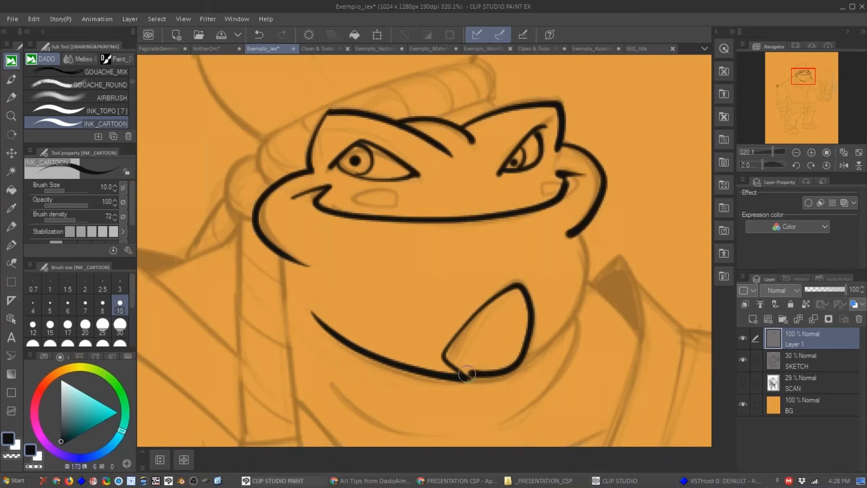
left_click_drag(501, 201, 530, 278)
Ink the rolled band under the hat, including its end and the fold lines across it.
mouse_move(299, 256)
left_mouse_down()
mouse_move(509, 140)
mouse_move(518, 172)
left_mouse_up()
mouse_move(470, 186)
left_mouse_down()
mouse_move(518, 171)
mouse_move(524, 184)
left_mouse_up()
mouse_move(295, 219)
left_mouse_down()
mouse_move(312, 239)
mouse_move(330, 241)
left_mouse_up()
left_click_drag(334, 197, 340, 210)
left_click_drag(411, 168, 429, 192)
left_click_drag(480, 149, 469, 184)
mouse_move(509, 145)
left_mouse_down()
mouse_move(499, 175)
mouse_move(511, 159)
left_mouse_up()
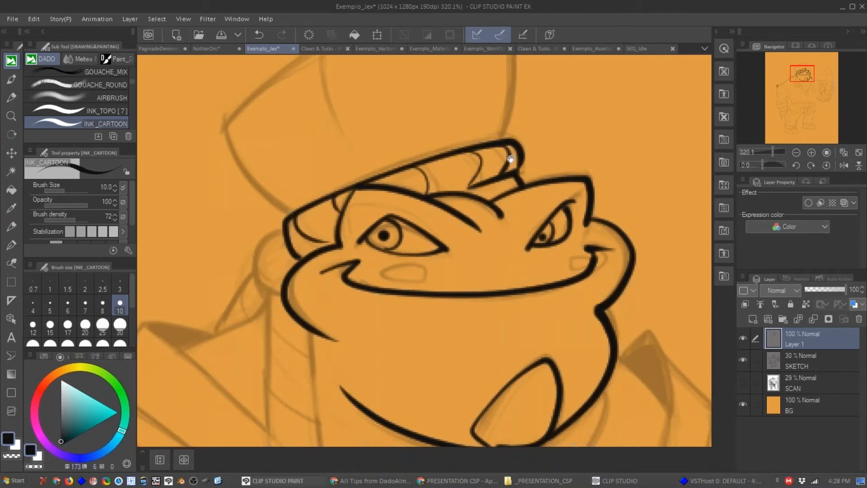
Ink the hat's crown outline and inner seam, plus the round knot behind the frog's cheek.
mouse_move(496, 108)
left_mouse_down()
mouse_move(297, 148)
mouse_move(328, 256)
left_mouse_up()
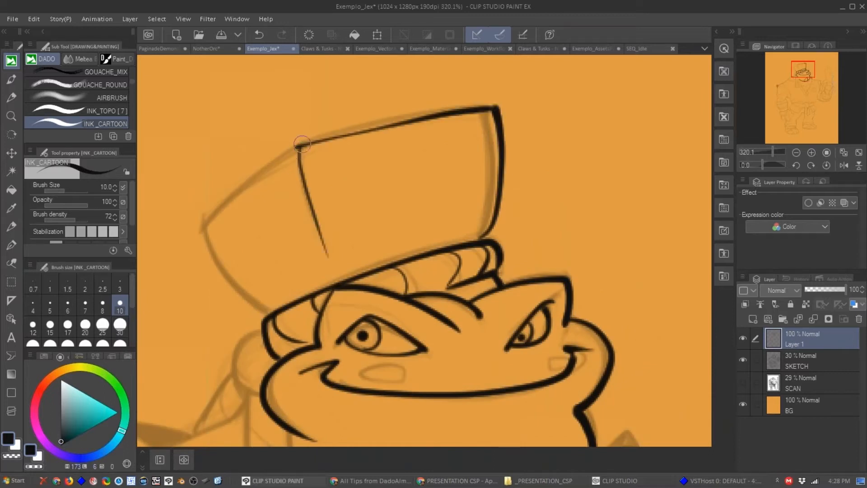
mouse_move(301, 145)
left_mouse_down()
mouse_move(207, 227)
mouse_move(266, 315)
left_mouse_up()
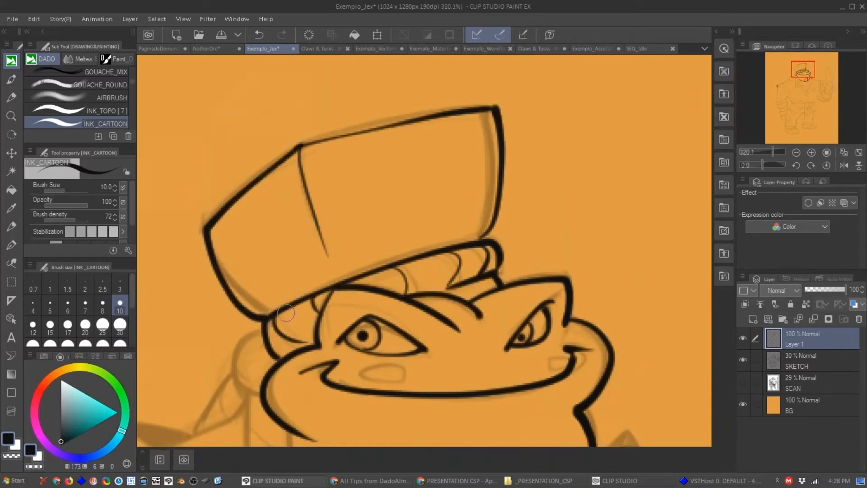
left_click_drag(475, 303, 415, 303)
mouse_move(419, 351)
left_mouse_down()
mouse_move(407, 278)
mouse_move(421, 278)
left_mouse_up()
left_click_drag(352, 197, 357, 251)
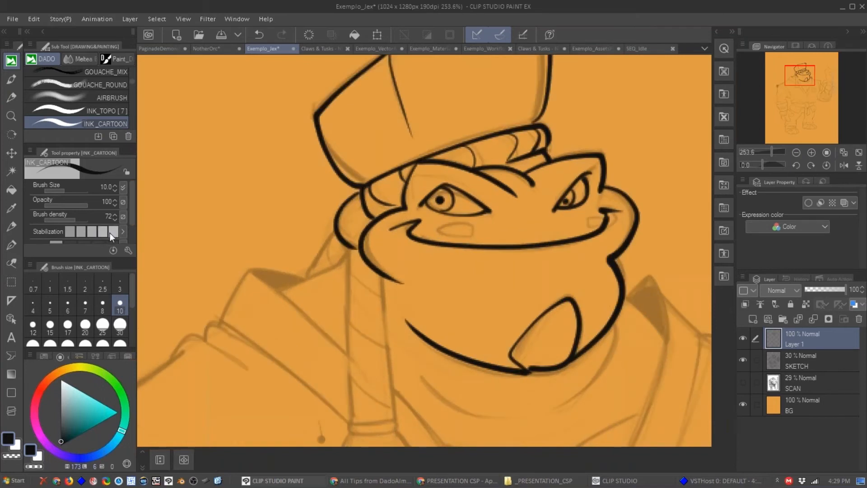
Check the stabilization indicator levels, then switch INK_CARTOON's stabilization back to a slider and set it to 100.
right_click(116, 232)
left_click(195, 280)
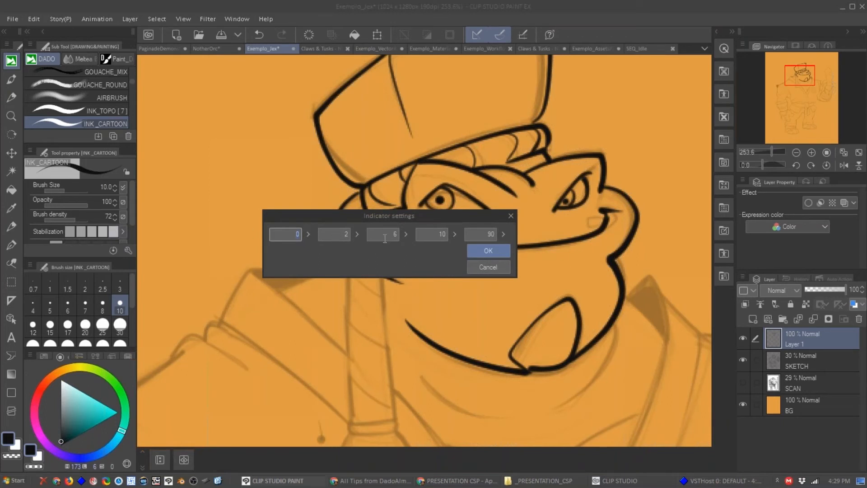
left_click(465, 246)
right_click(105, 232)
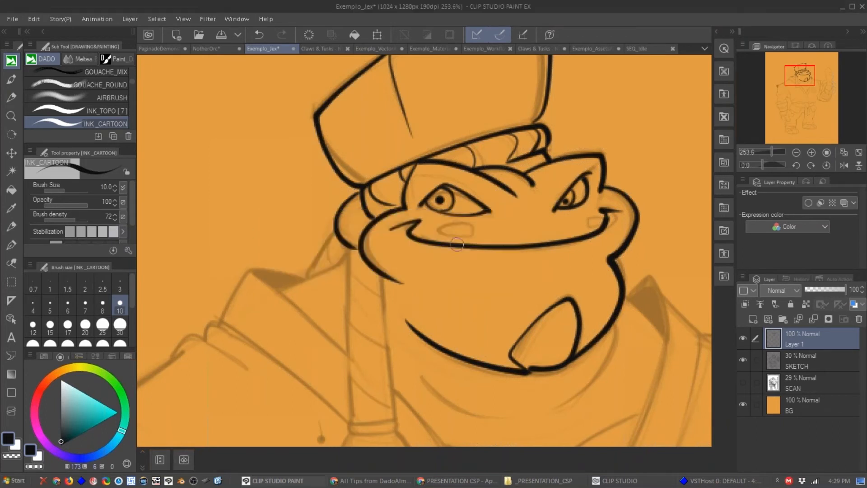
left_click(133, 254)
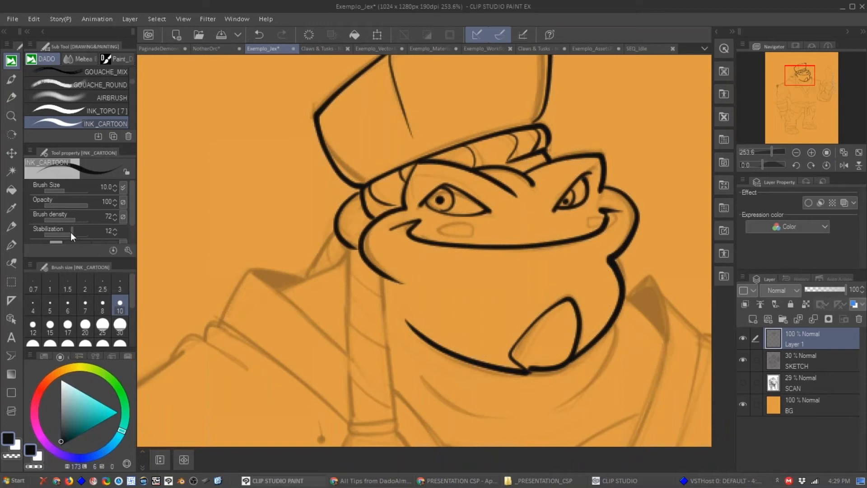
Ink the collar flap and the sides of the hanging braid beside the face, then clear the layer.
mouse_move(333, 233)
left_mouse_down()
mouse_move(283, 290)
mouse_move(347, 248)
left_mouse_up()
left_click_drag(317, 275, 323, 261)
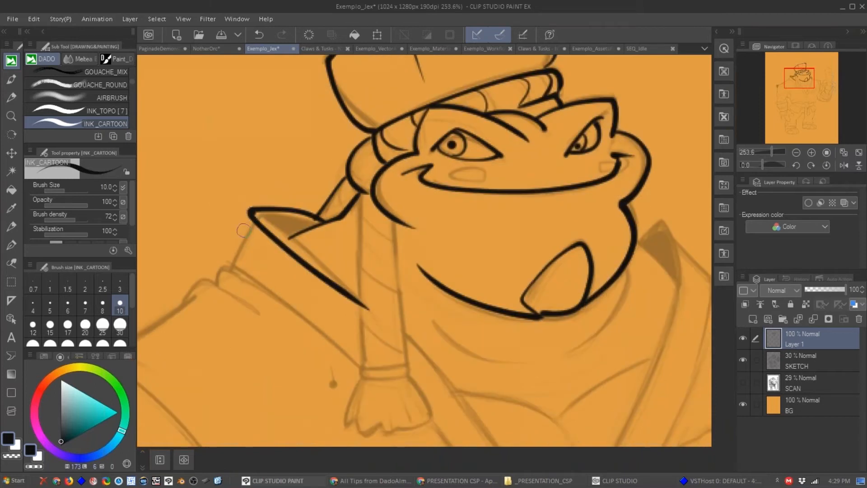
mouse_move(249, 212)
left_mouse_down()
mouse_move(253, 282)
mouse_move(358, 360)
left_mouse_up()
left_click_drag(365, 197, 357, 371)
left_click_drag(395, 225, 408, 361)
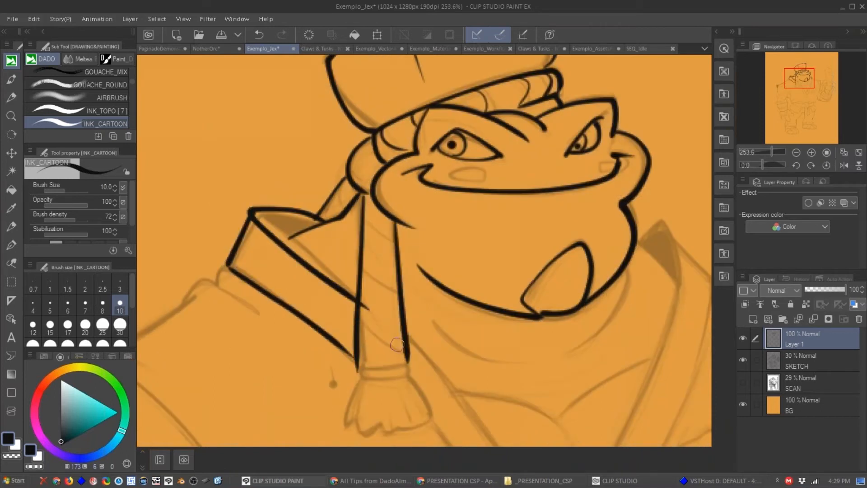
left_click_drag(466, 333, 399, 284)
left_click_drag(356, 269, 473, 318)
mouse_move(479, 312)
left_mouse_down()
mouse_move(555, 246)
mouse_move(557, 219)
mouse_move(502, 247)
left_mouse_up()
key("Delete")
scroll(548, 224, "down", 3)
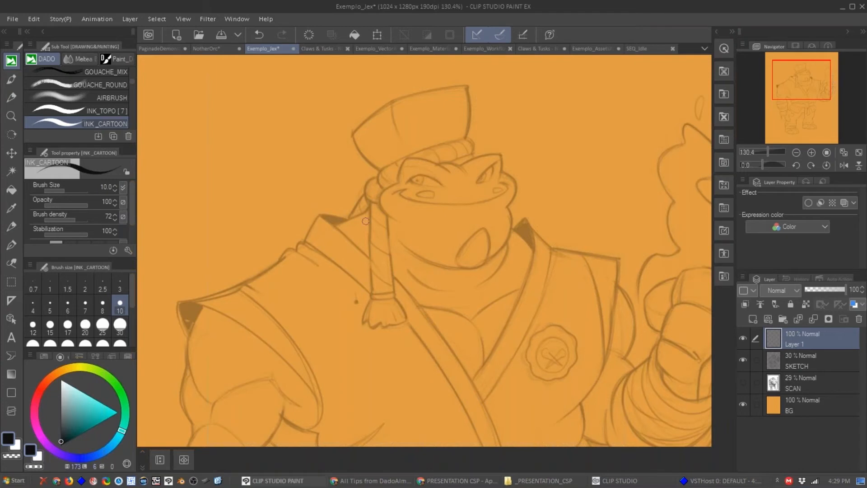
Set the INK_CARTOON brush size to 6 and ink the upper loop and bands of the frog's forearm wrapping.
left_click_drag(400, 224, 361, 227)
left_click_drag(366, 274, 350, 226)
scroll(346, 263, "up", 2)
scroll(394, 268, "up", 1)
left_click_drag(394, 268, 384, 255)
left_click(68, 303)
mouse_move(287, 193)
left_mouse_down()
mouse_move(301, 122)
mouse_move(397, 144)
left_mouse_up()
left_click_drag(392, 235, 385, 232)
left_click_drag(280, 393, 383, 153)
left_click_drag(305, 267, 328, 175)
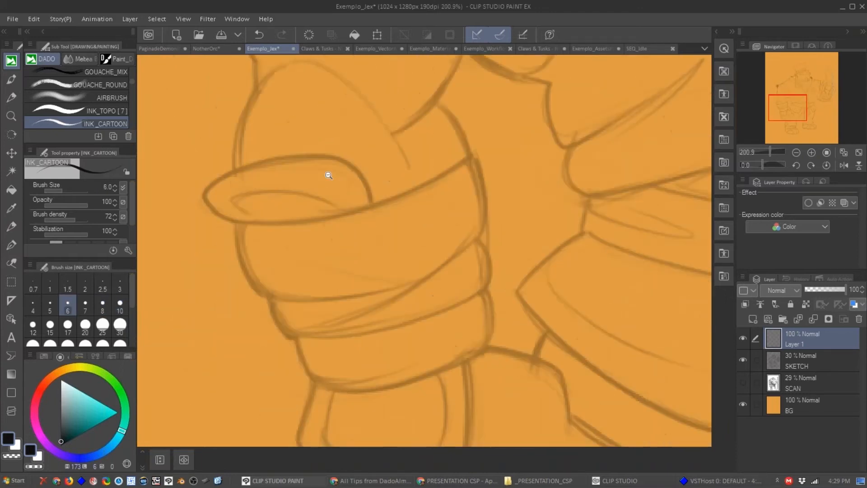
mouse_move(373, 201)
left_mouse_down()
mouse_move(253, 159)
mouse_move(209, 194)
mouse_move(226, 215)
mouse_move(250, 221)
mouse_move(316, 195)
mouse_move(337, 213)
left_mouse_up()
mouse_move(239, 220)
left_mouse_down()
mouse_move(274, 223)
mouse_move(377, 202)
mouse_move(470, 157)
left_mouse_up()
mouse_move(235, 222)
left_mouse_down()
mouse_move(248, 277)
mouse_move(278, 299)
mouse_move(404, 283)
left_mouse_up()
mouse_move(272, 298)
left_mouse_down()
mouse_move(305, 336)
mouse_move(340, 336)
mouse_move(295, 335)
mouse_move(347, 321)
mouse_move(446, 252)
left_mouse_up()
mouse_move(409, 280)
left_mouse_down()
mouse_move(489, 226)
mouse_move(486, 185)
mouse_move(469, 157)
left_mouse_up()
Ink the lower bands of the forearm wrapping and the double-edged guard below them.
left_click_drag(484, 252, 464, 200)
left_click_drag(461, 185, 459, 242)
mouse_move(275, 283)
left_mouse_down()
mouse_move(339, 280)
mouse_move(460, 241)
left_mouse_up()
mouse_move(273, 284)
left_mouse_down()
mouse_move(277, 313)
mouse_move(306, 338)
mouse_move(410, 327)
mouse_move(466, 302)
mouse_move(475, 255)
mouse_move(469, 233)
left_mouse_up()
left_click_drag(406, 302, 388, 223)
mouse_move(273, 256)
left_mouse_down()
mouse_move(339, 354)
mouse_move(424, 323)
mouse_move(425, 229)
mouse_move(284, 289)
mouse_move(289, 321)
mouse_move(361, 327)
mouse_move(406, 290)
mouse_move(410, 226)
mouse_move(333, 320)
left_mouse_up()
left_click(394, 221, "ctrl+alt")
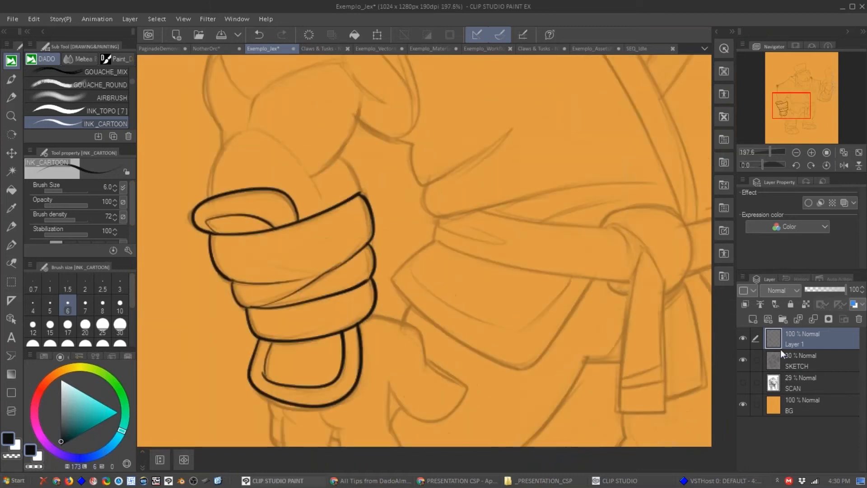
Hide the SKETCH layer to examine the inked forearm on its own, then show the sketch again.
left_click(744, 360)
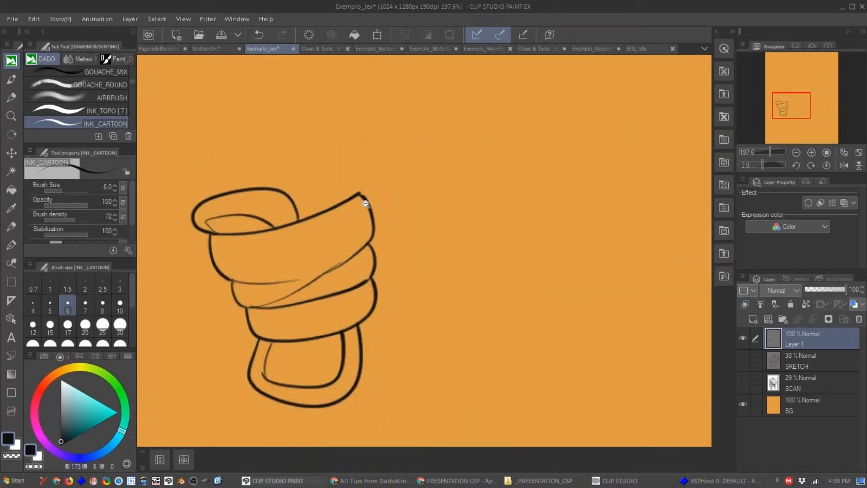
left_click_drag(365, 203, 363, 192)
mouse_move(344, 285)
left_mouse_down()
mouse_move(362, 258)
mouse_move(352, 279)
mouse_move(362, 281)
mouse_move(344, 277)
mouse_move(376, 258)
left_mouse_up()
left_click(745, 361)
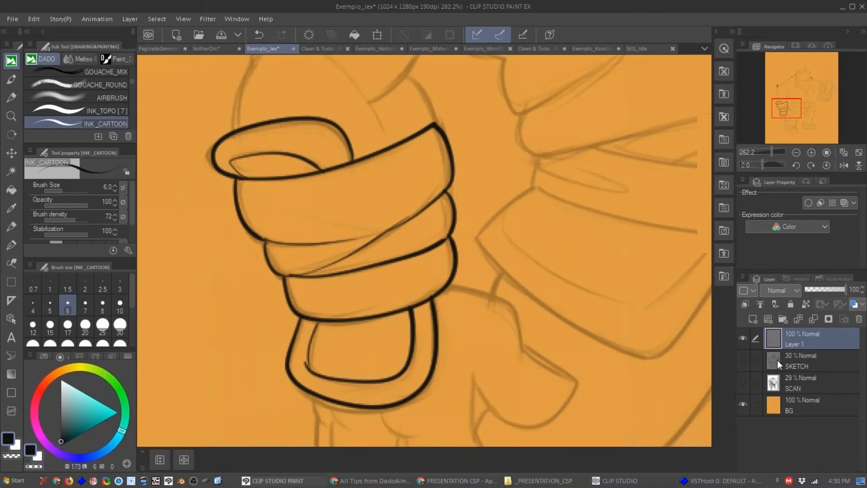
Lower the SKETCH layer's opacity to 25% and rename Layer 1 as INKS.
left_click(777, 359)
scroll(273, 195, "down", 2)
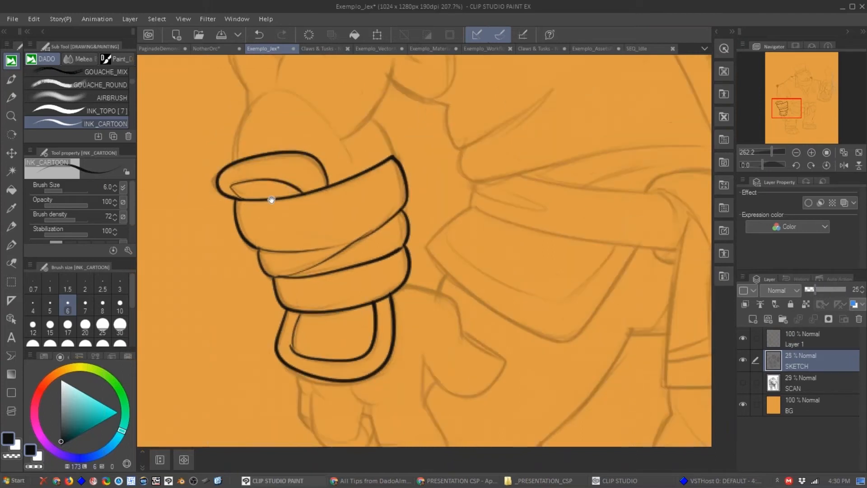
left_click(800, 344)
double_click(798, 344)
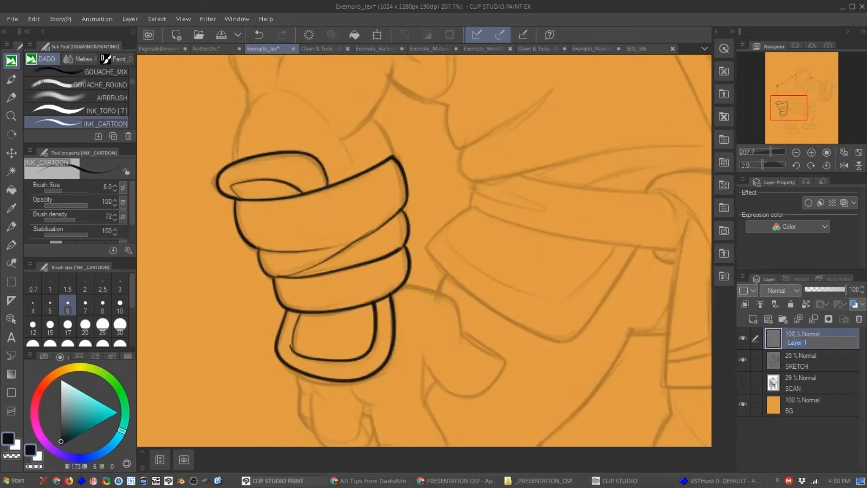
type("INKS")
key("Return")
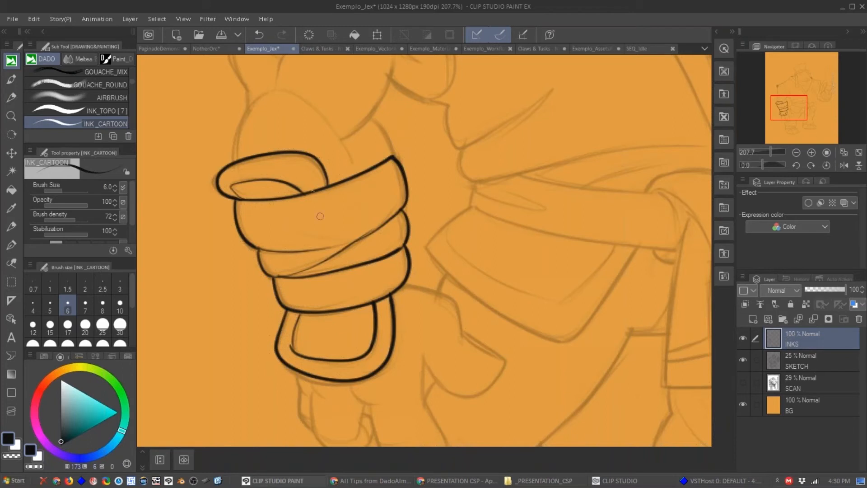
Set the INKS layer as the reference layer, undoing a test stroke made on it.
left_click(761, 306)
left_click(761, 305)
left_click_drag(734, 344, 734, 344)
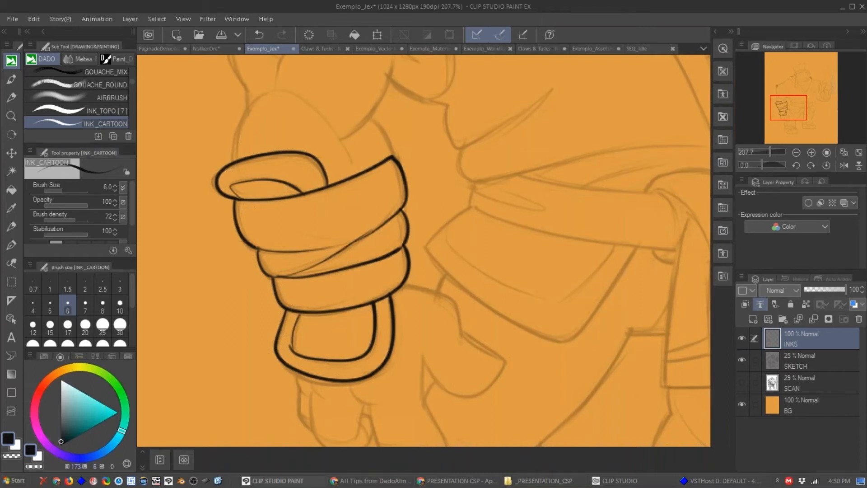
left_click(796, 368)
left_click(788, 344)
mouse_move(372, 257)
left_mouse_down()
mouse_move(369, 210)
mouse_move(397, 228)
left_mouse_up()
key("ctrl+z")
Add a new layer above SKETCH and name it FLATS.
left_click(795, 366)
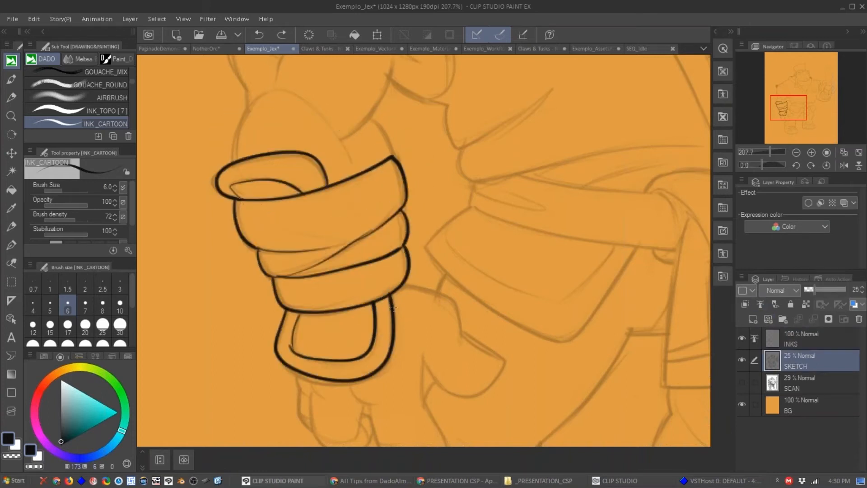
key("ctrl+shift+n")
key("F2")
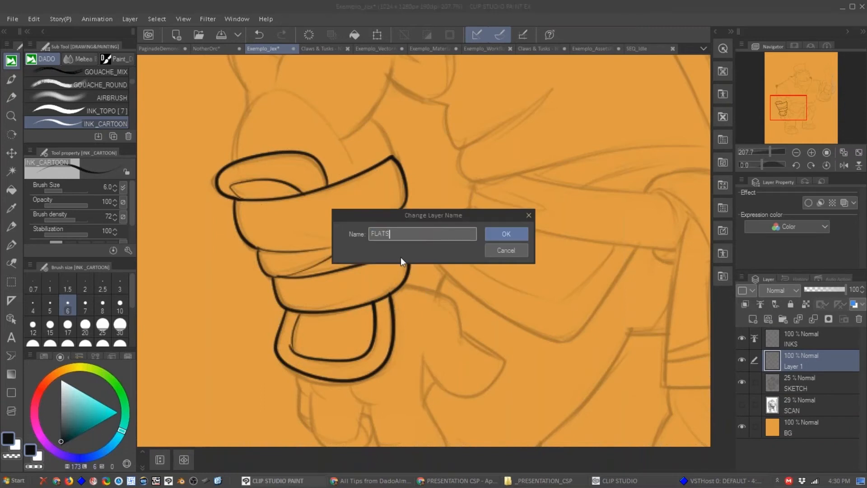
key("Return")
Activate the Refer other layers fill and extend its tool properties to reveal the Refer multiple options.
left_click(14, 191)
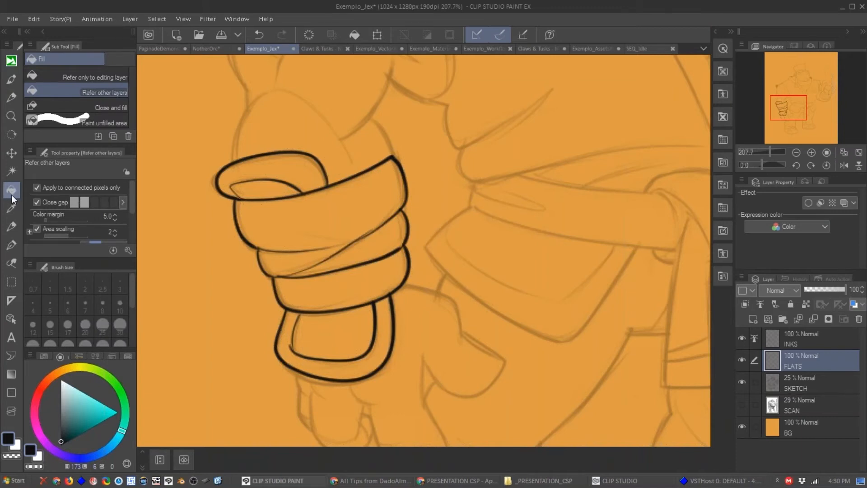
left_click_drag(101, 260, 101, 284)
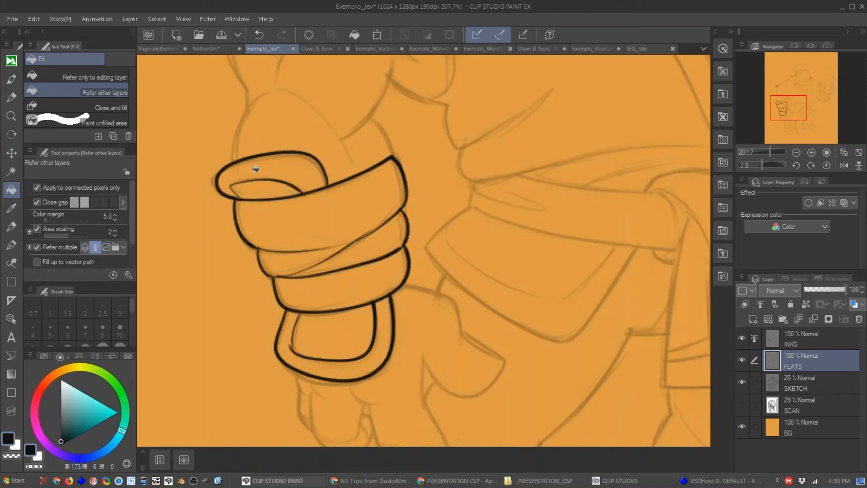
left_click_drag(285, 183, 287, 213)
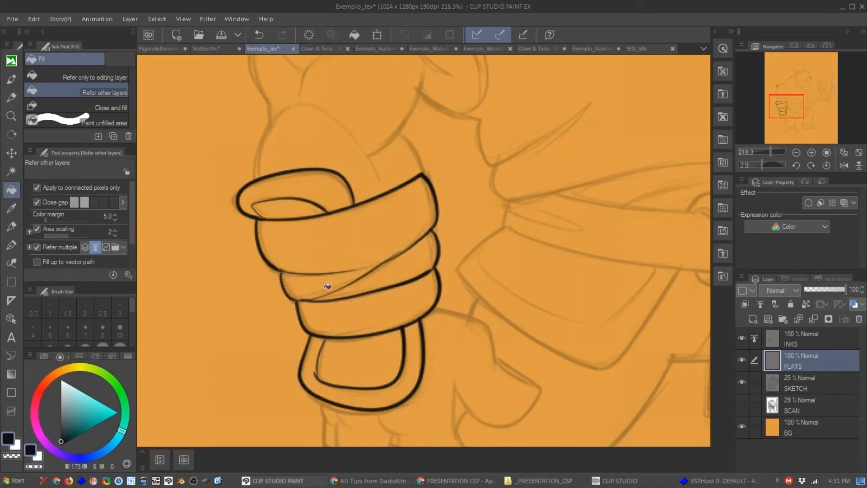
Fill every inked area of the forearm wraps and cuff with teal on the FLATS layer.
left_click(90, 409)
left_click(333, 185)
left_click(350, 244)
left_click(397, 270)
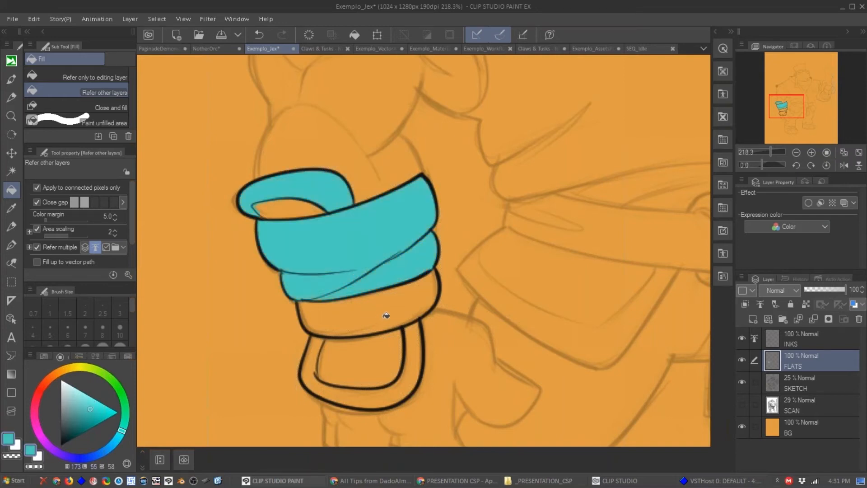
left_click(387, 316)
left_click(382, 335)
left_click(410, 361)
left_click(299, 203)
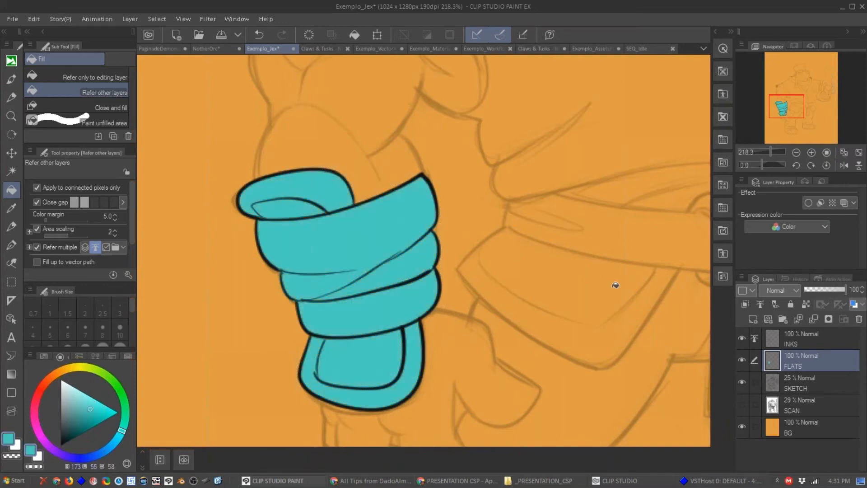
Isolate the INKS layer to examine the line art, restore the other layers and reselect FLATS.
left_click(793, 342)
left_click(742, 339, "alt")
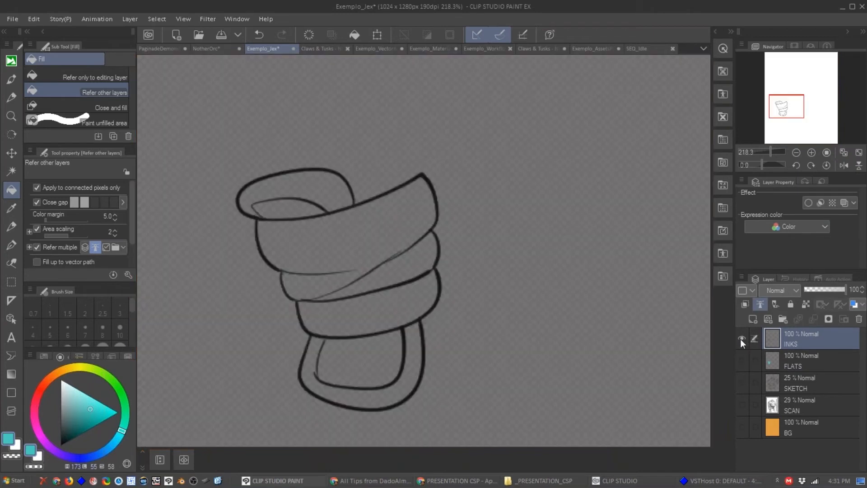
left_click(741, 338, "alt")
left_click(783, 368)
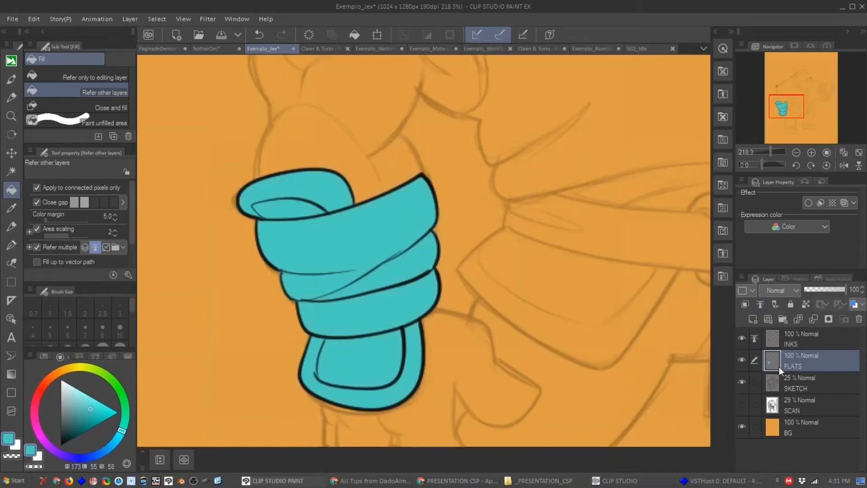
Try red fills on a new layer above FLATS, then clear that layer and merge it down into FLATS.
key("ctrl+shift+n")
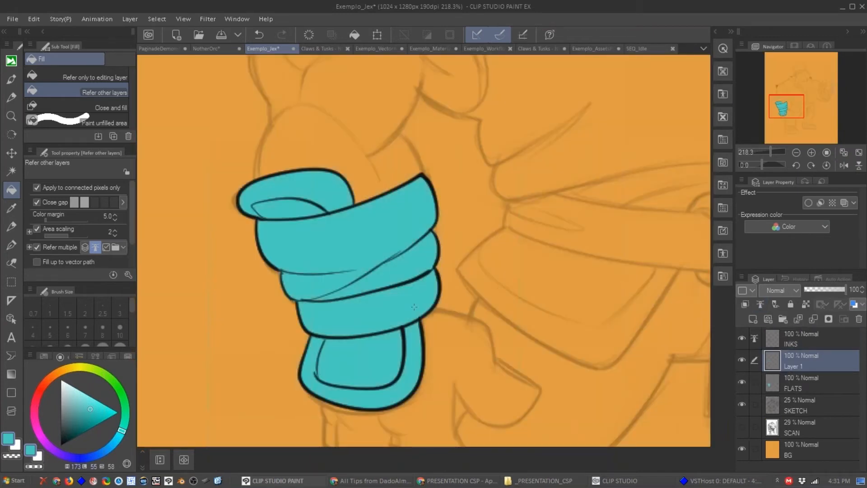
left_click(794, 345)
left_click(795, 361)
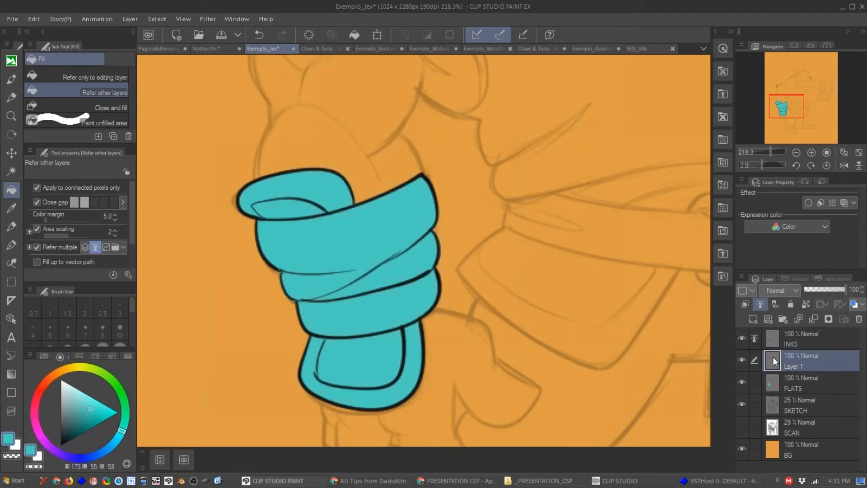
left_click(42, 388)
left_click(343, 197)
left_click(402, 298)
left_click(396, 345)
key("Delete")
key("ctrl+e")
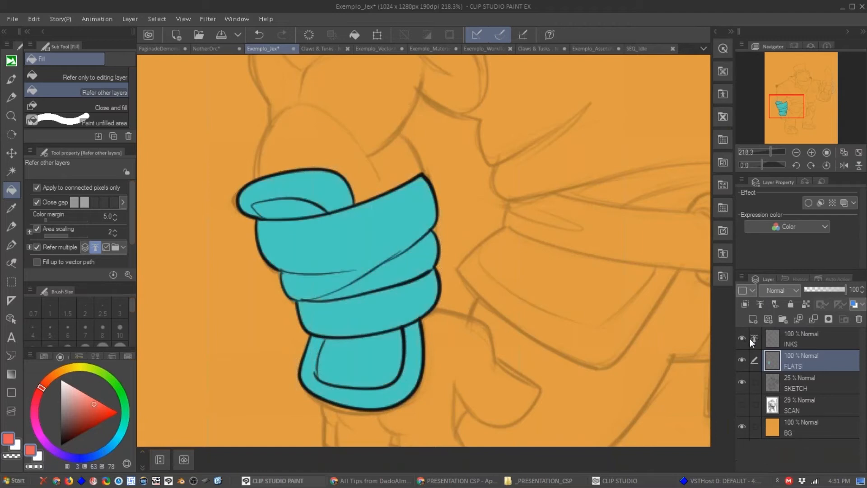
Empty the FLATS layer, try different colours in the individual wrap and cuff areas, and clear them again.
key("Delete")
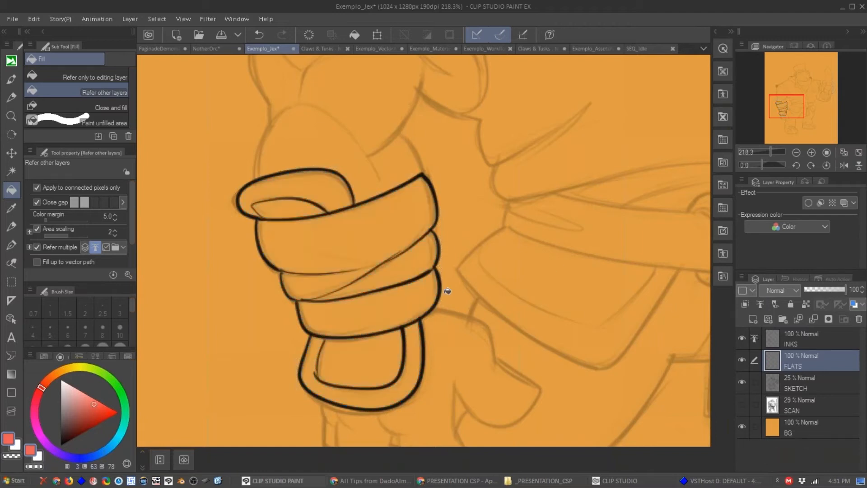
left_click(122, 435)
left_click(39, 389)
left_click(87, 401)
left_click(324, 190)
left_click(328, 229)
left_click(97, 408)
left_click(400, 273)
left_click(401, 300)
left_click(416, 338)
left_click(363, 348)
left_click(83, 420)
left_click(102, 450)
left_click(312, 280)
left_click(298, 210)
key("Delete")
Try filling the wraps and cuff in one sweep with blue, clear it, and refill them with cyan.
left_click(97, 412)
left_click(97, 454)
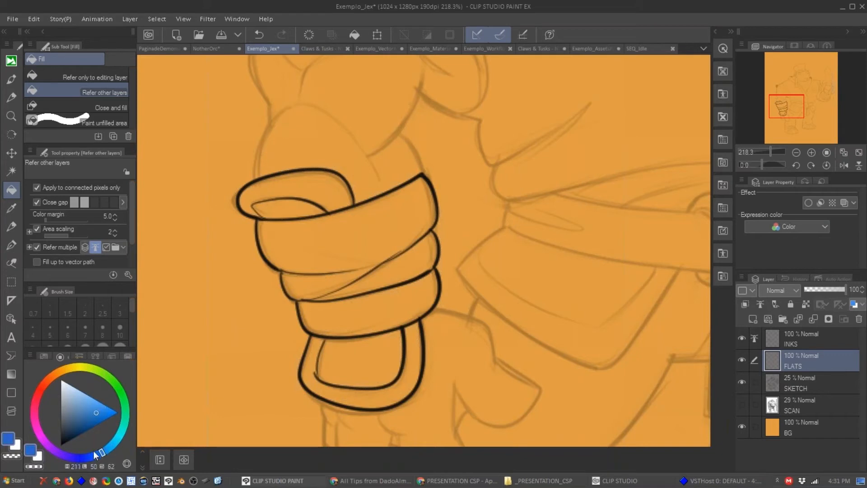
mouse_move(322, 191)
left_mouse_down()
mouse_move(305, 216)
mouse_move(377, 265)
mouse_move(391, 381)
mouse_move(406, 370)
left_mouse_up()
left_click_drag(108, 447, 119, 435)
key("Delete")
mouse_move(393, 389)
left_mouse_down()
mouse_move(379, 364)
mouse_move(389, 283)
mouse_move(308, 186)
left_mouse_up()
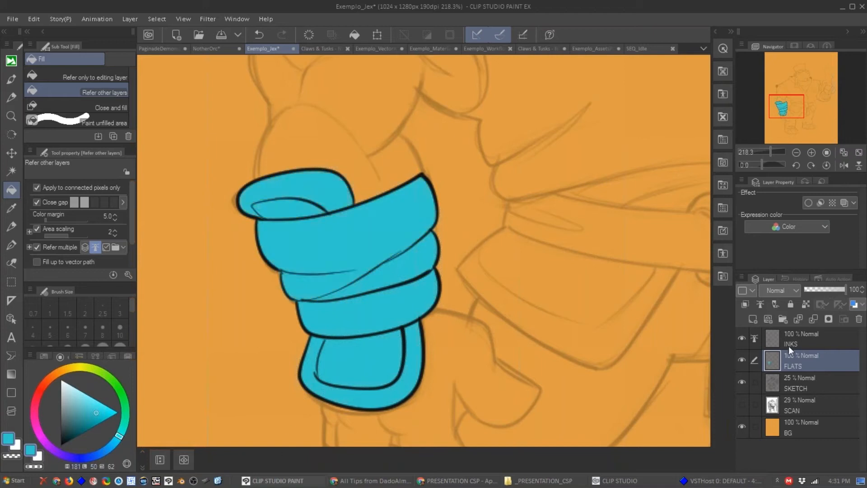
Clear the cyan fill and refill the wraps, cuff and inner flap with dark teal.
left_click(75, 421)
key("Delete")
mouse_move(345, 192)
left_mouse_down()
mouse_move(352, 264)
mouse_move(385, 385)
mouse_move(394, 363)
left_mouse_up()
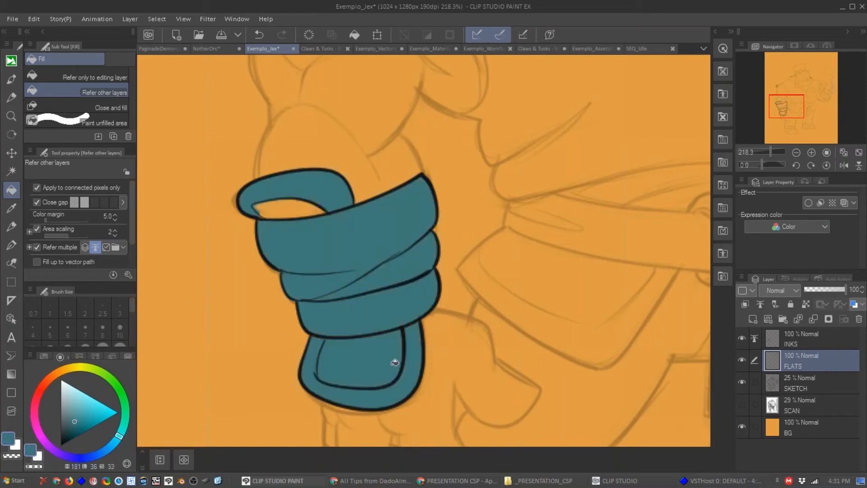
left_click(293, 213)
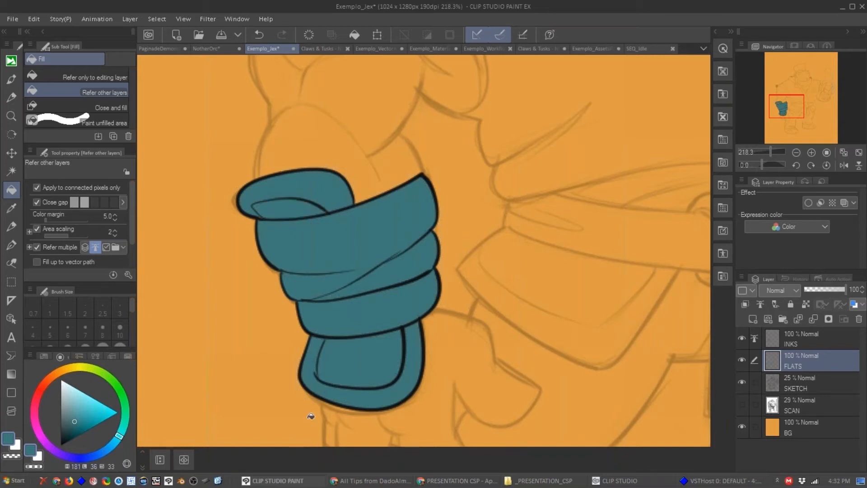
Choose a lighter teal and try sweeping fills across the wraps, clearing the FLATS layer after each.
left_click(88, 410)
key("Delete")
mouse_move(300, 188)
left_mouse_down()
mouse_move(362, 289)
mouse_move(403, 381)
mouse_move(387, 312)
left_mouse_up()
key("Delete")
key("Delete")
mouse_move(388, 280)
left_mouse_down()
mouse_move(387, 234)
mouse_move(299, 204)
mouse_move(328, 187)
left_mouse_up()
key("Delete")
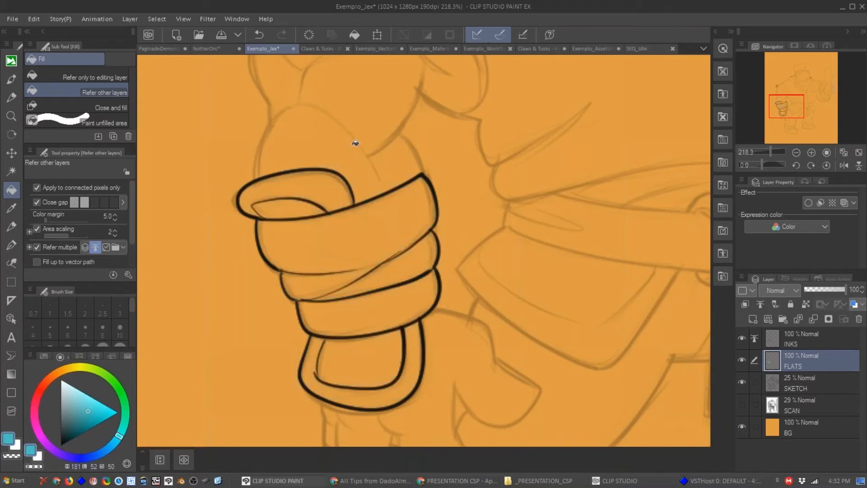
Make the auto select tool refer to the reference layer, test it on the wrap areas and deselect.
key("w")
left_click_drag(312, 203, 338, 226)
key("ctrl+d")
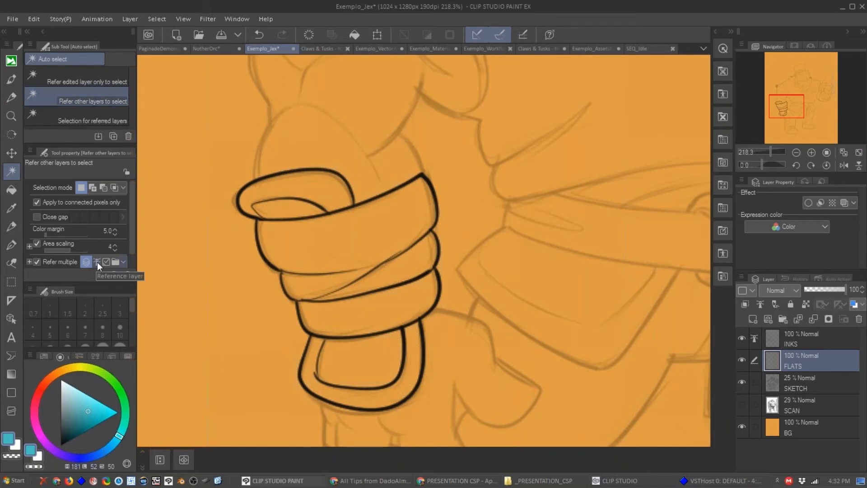
left_click(322, 190)
left_click(345, 246)
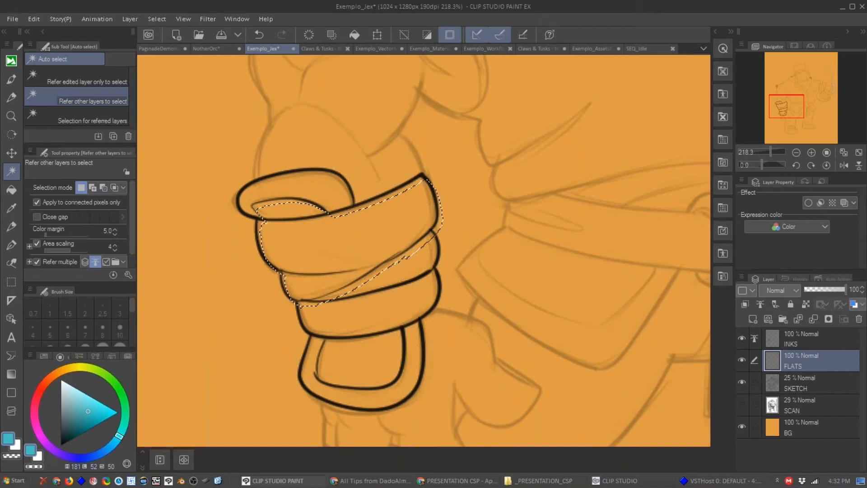
key("ctrl+d")
Try selecting the whole inked forearm in one sweep several times, deselecting after each attempt.
left_click(393, 401)
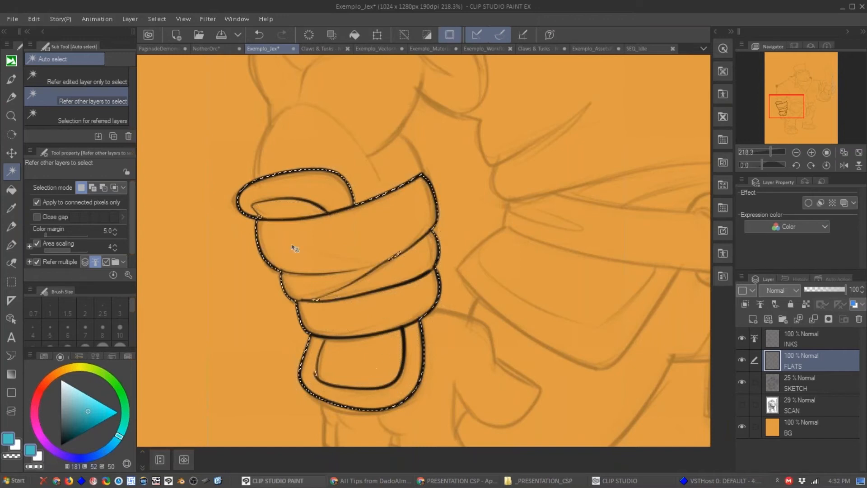
key("ctrl+d")
left_click(396, 396)
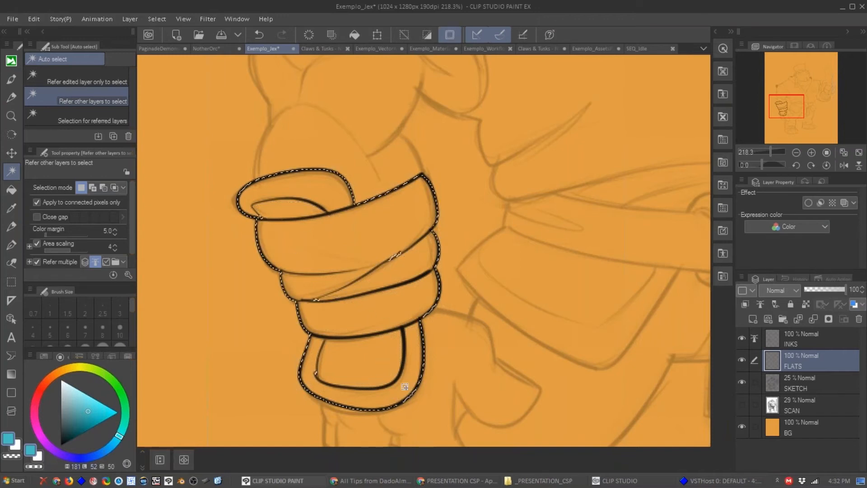
key("ctrl+d")
left_click(398, 400)
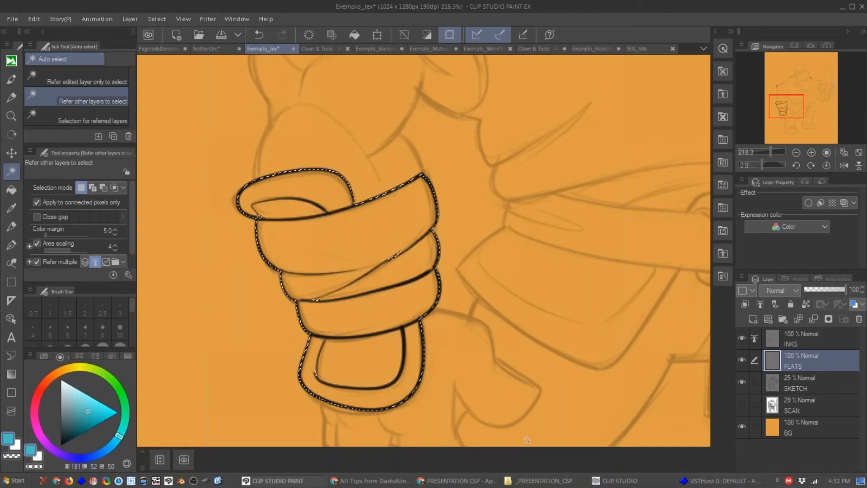
key("ctrl+d")
Use Close and fill around the whole inked forearm to fill it with teal on FLATS.
left_click(8, 193)
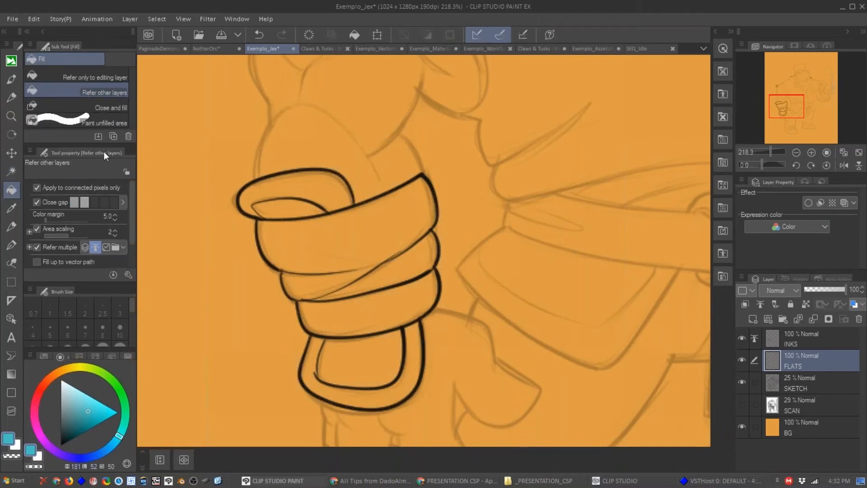
left_click(119, 110)
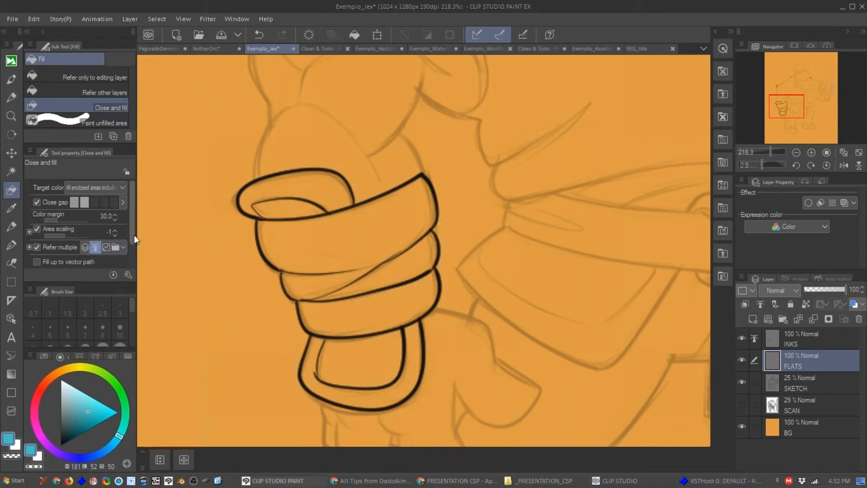
mouse_move(249, 153)
left_mouse_down()
mouse_move(189, 193)
mouse_move(282, 430)
mouse_move(452, 402)
mouse_move(402, 127)
mouse_move(280, 131)
left_mouse_up()
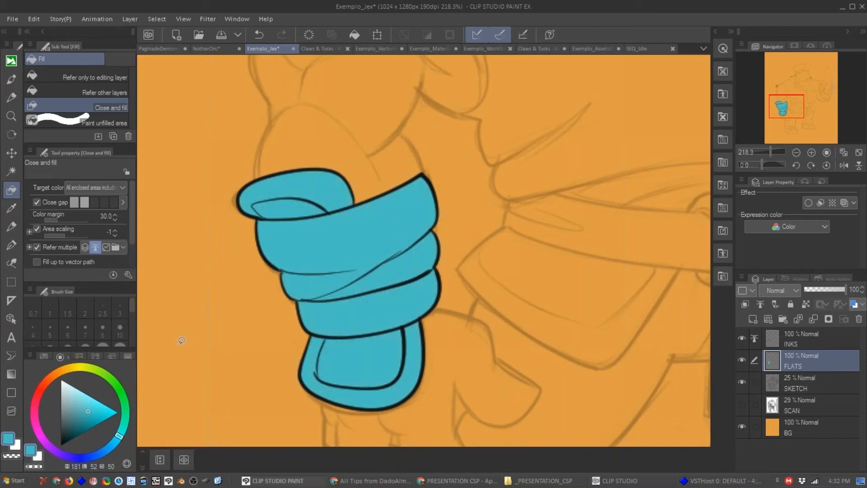
Add a new layer above FLATS and fill the cuff below the wraps with light blue using Close and fill.
left_click_drag(343, 355, 346, 290)
left_click_drag(113, 443, 100, 453)
left_click(90, 399)
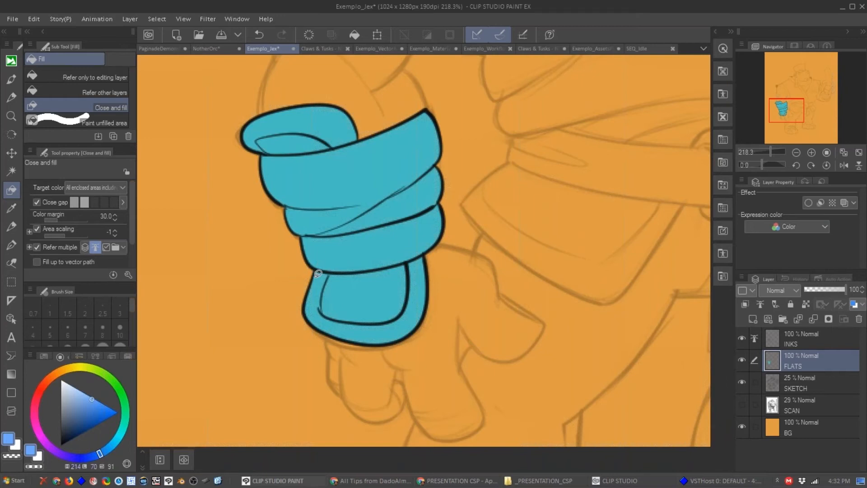
key("ctrl+shift+n")
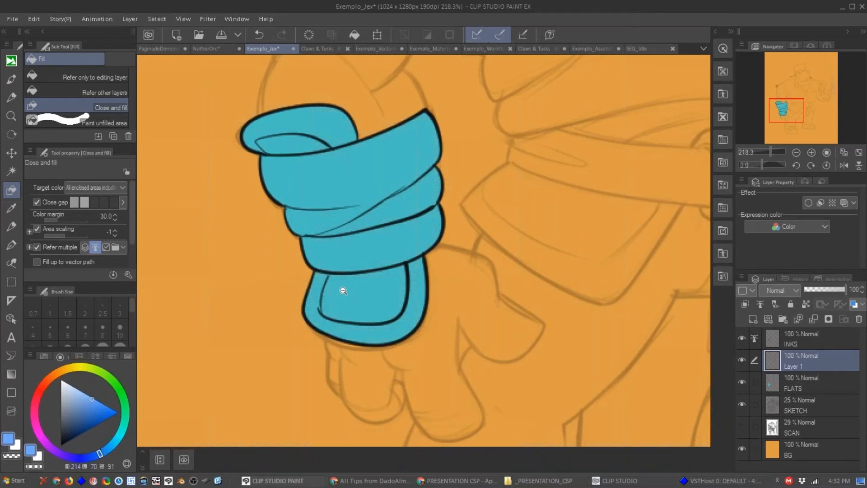
scroll(343, 291, "up", 2)
mouse_move(298, 241)
left_mouse_down()
mouse_move(507, 285)
mouse_move(294, 243)
left_mouse_up()
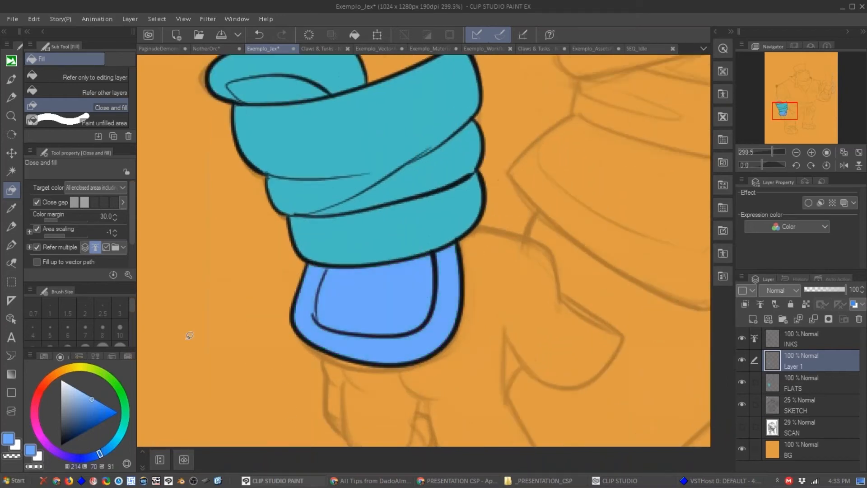
Add another new layer and fill the lowest wrap band and the rolled upper flap with red.
left_click(37, 395)
left_click(95, 410)
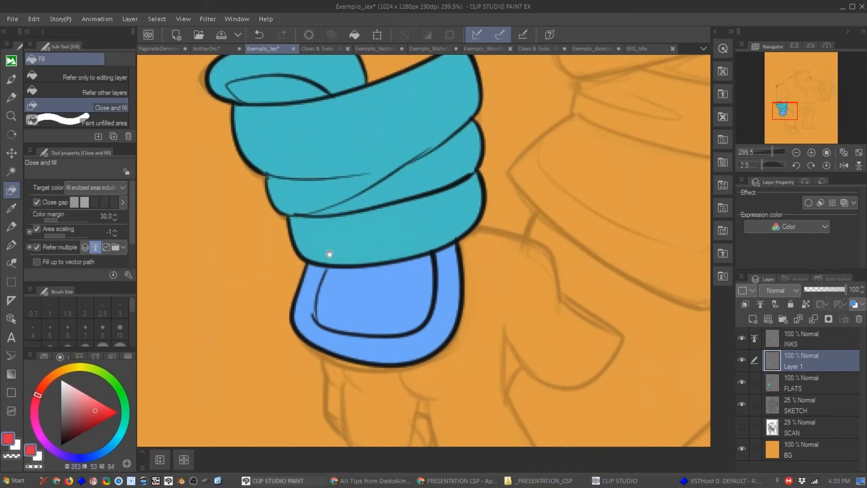
left_click_drag(395, 233, 386, 253)
key("ctrl+shift+n")
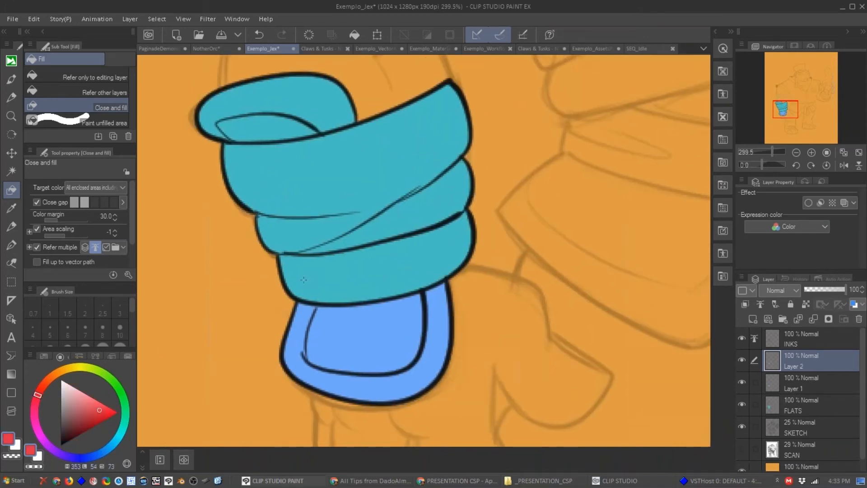
mouse_move(298, 240)
left_mouse_down()
mouse_move(265, 289)
mouse_move(345, 318)
mouse_move(455, 298)
mouse_move(409, 207)
left_mouse_up()
left_click_drag(295, 235, 298, 239)
scroll(351, 236, "up", 3)
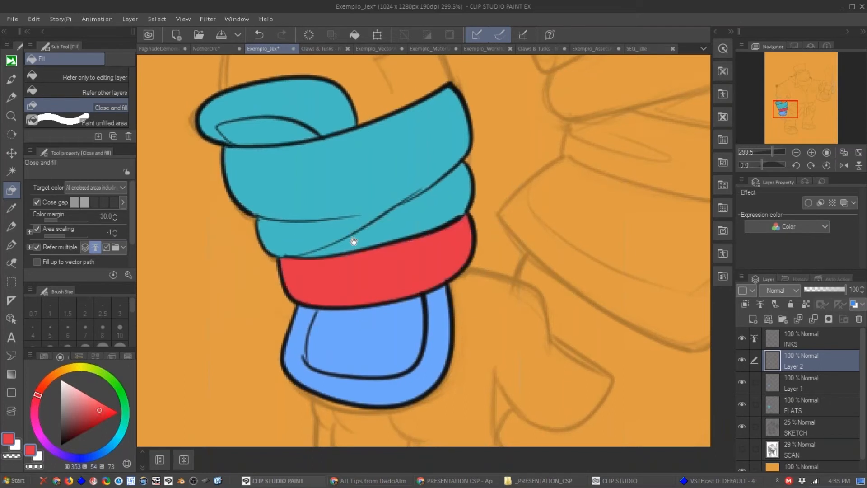
mouse_move(372, 149)
left_mouse_down()
mouse_move(190, 131)
mouse_move(217, 190)
left_mouse_up()
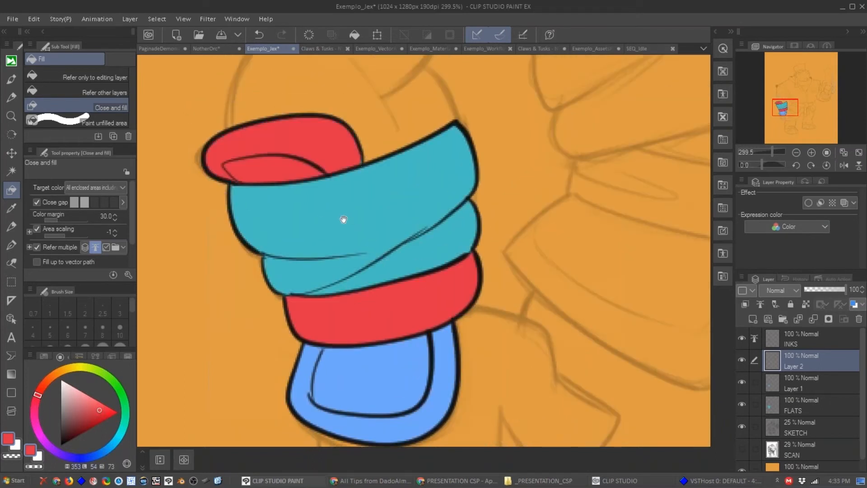
Add a third new layer and fill the outer part of the rolled upper flap with dark reddish brown.
left_click_drag(345, 215, 361, 233)
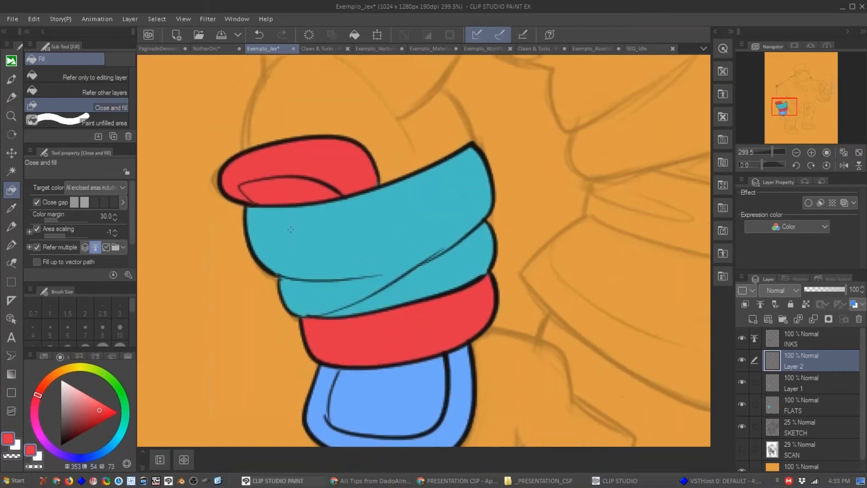
key("ctrl+shift+n")
left_click(71, 424)
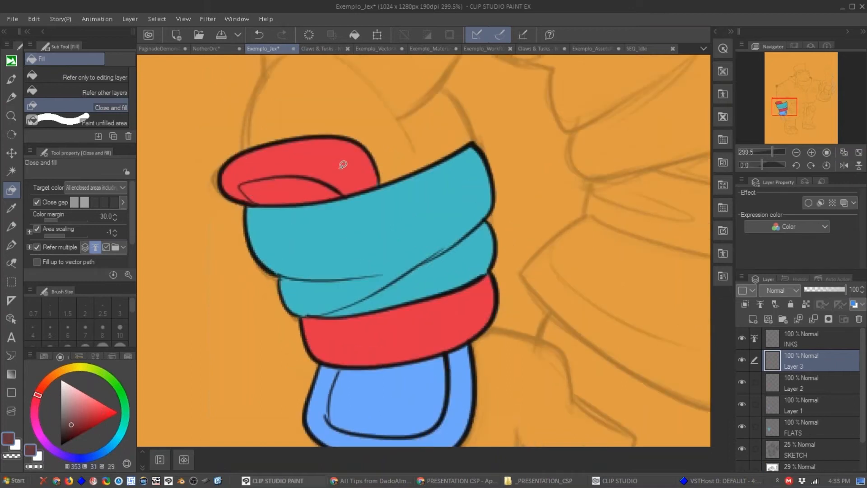
mouse_move(238, 207)
left_mouse_down()
mouse_move(269, 187)
mouse_move(324, 188)
mouse_move(220, 146)
mouse_move(276, 226)
left_mouse_up()
Hide the INKS layer to examine the flat colours without the line art.
scroll(382, 260, "down", 3)
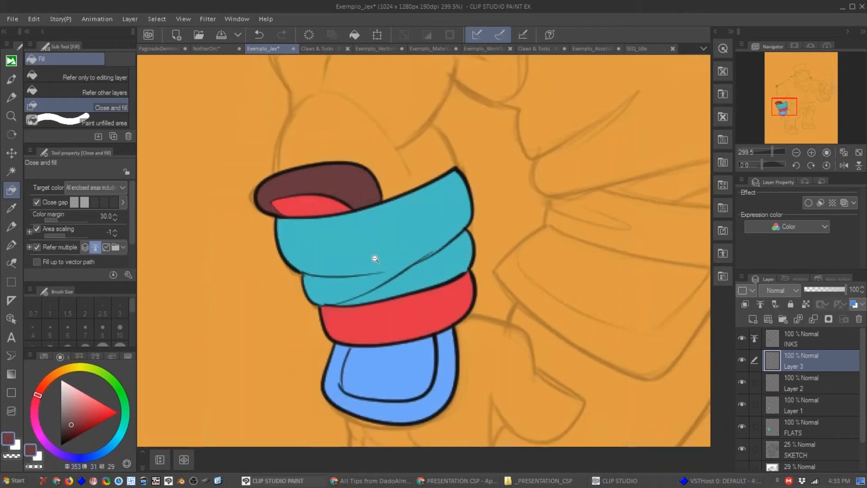
left_click(790, 343)
left_click(742, 337)
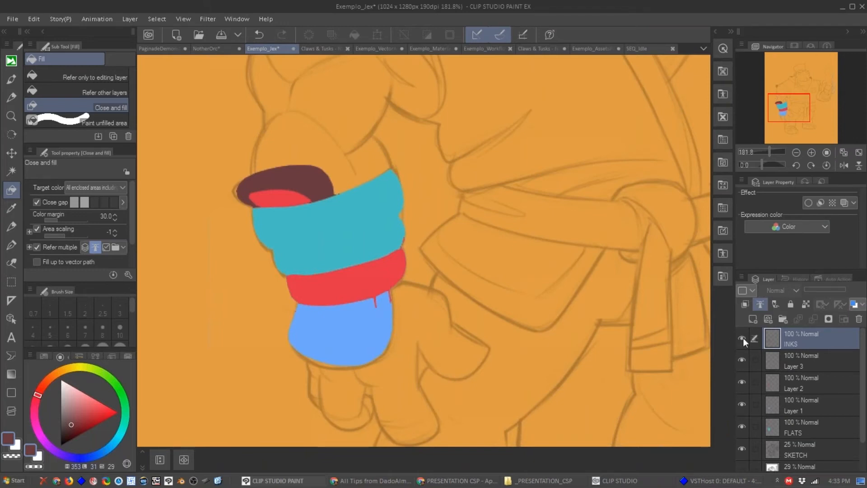
Show the INKS layer again and delete the four colour layers from Layer 3 down to FLATS.
left_click(741, 338)
left_click(785, 356)
left_click(790, 427, "shift")
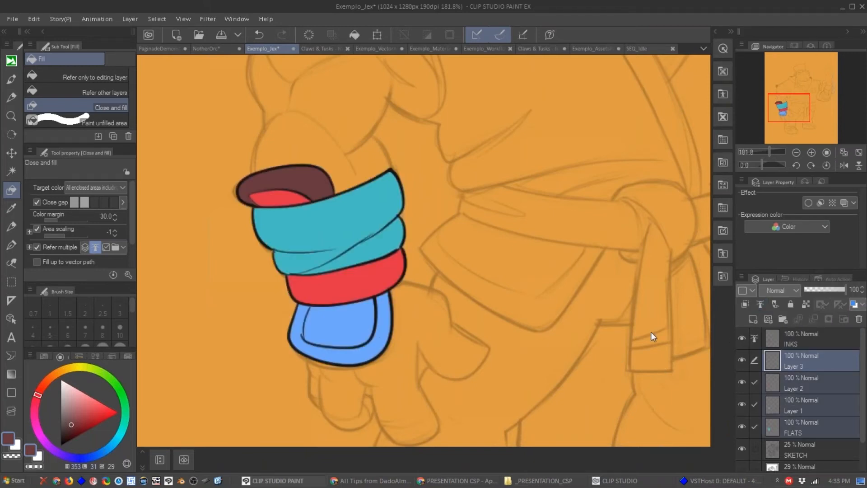
key("Delete")
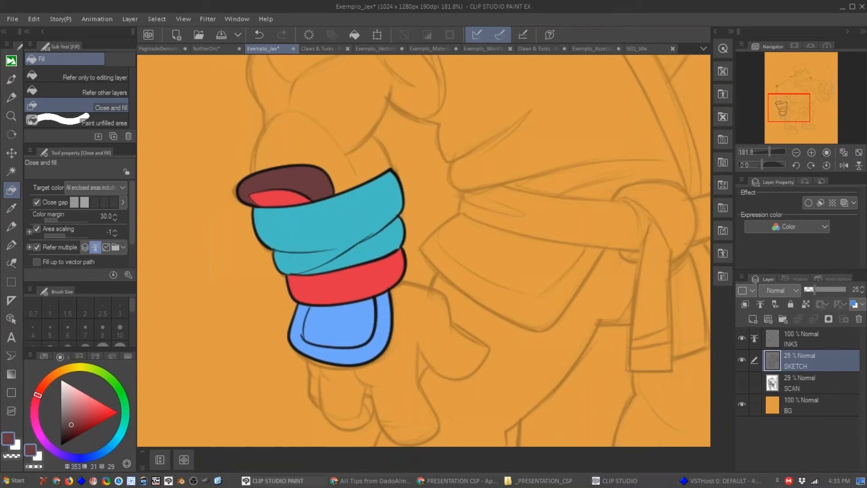
left_click(351, 219)
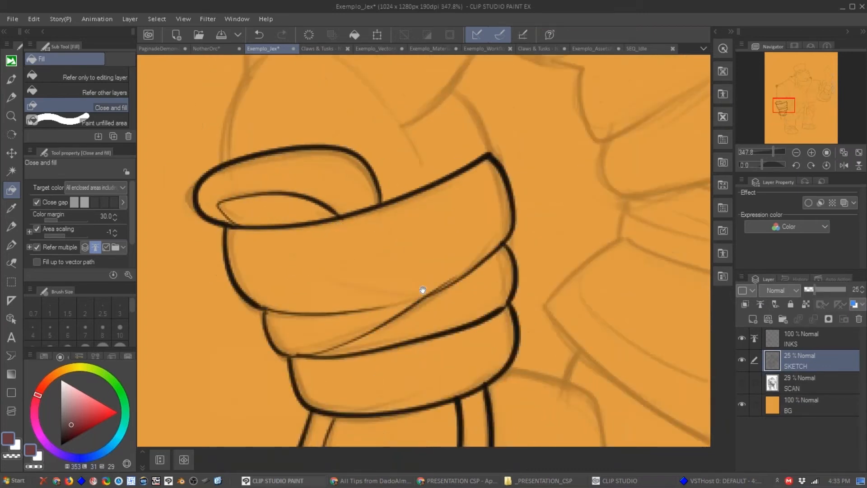
left_click_drag(423, 290, 354, 267)
scroll(354, 267, "down", 2)
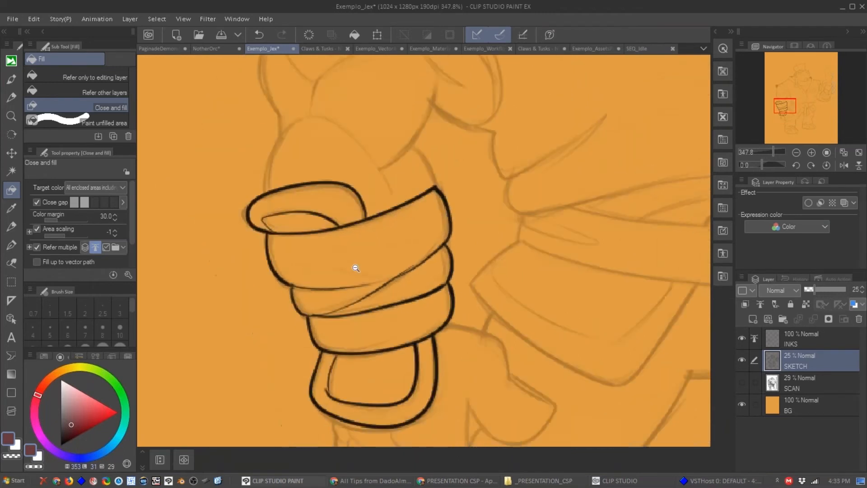
left_click(96, 413)
mouse_move(262, 150)
left_mouse_down()
mouse_move(178, 253)
mouse_move(220, 419)
mouse_move(267, 456)
mouse_move(414, 181)
mouse_move(401, 211)
mouse_move(411, 251)
mouse_move(384, 251)
left_mouse_up()
key("ctrl+z")
left_click_drag(391, 184, 362, 209)
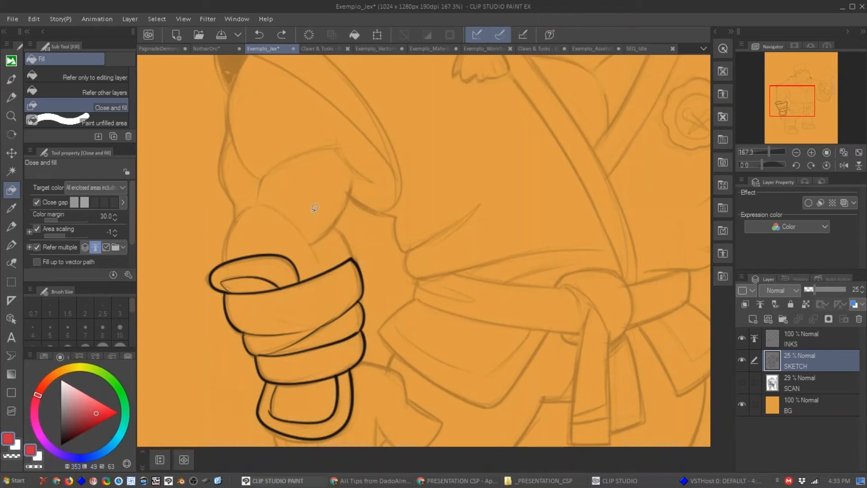
left_click_drag(368, 228, 356, 256)
left_click_drag(317, 198, 315, 230)
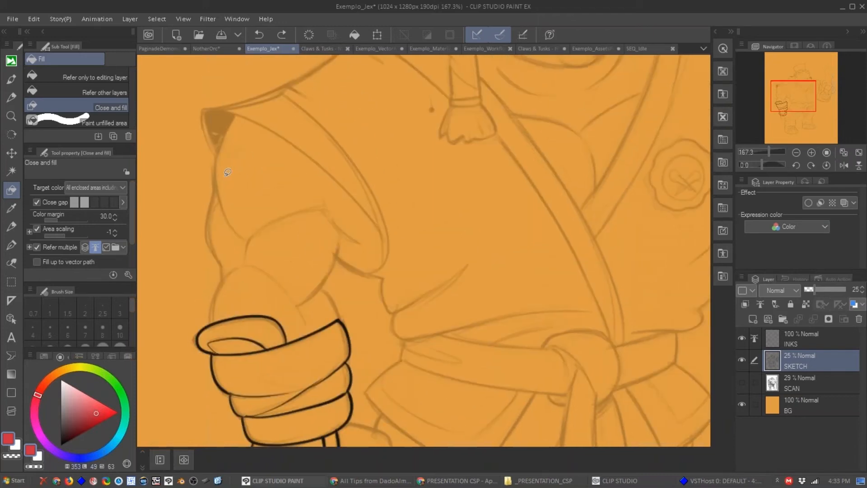
left_click_drag(275, 231, 274, 229)
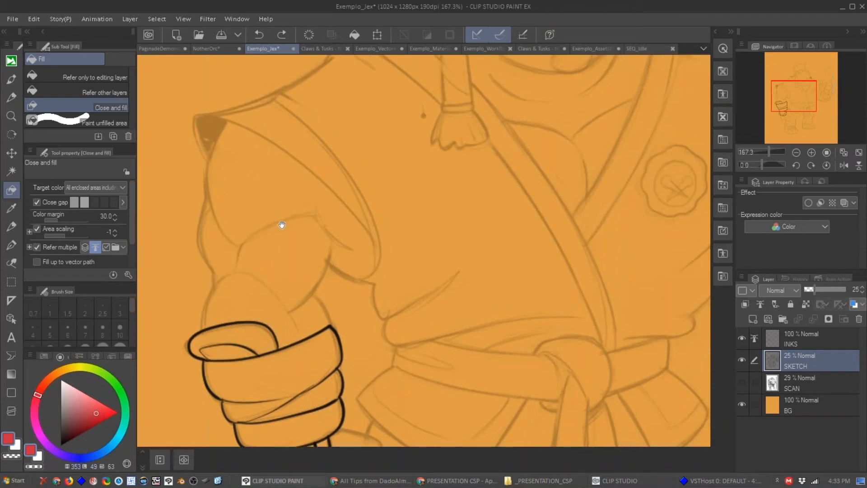
mouse_move(280, 221)
left_mouse_down()
mouse_move(263, 211)
mouse_move(266, 229)
left_mouse_up()
left_click_drag(289, 202, 293, 201)
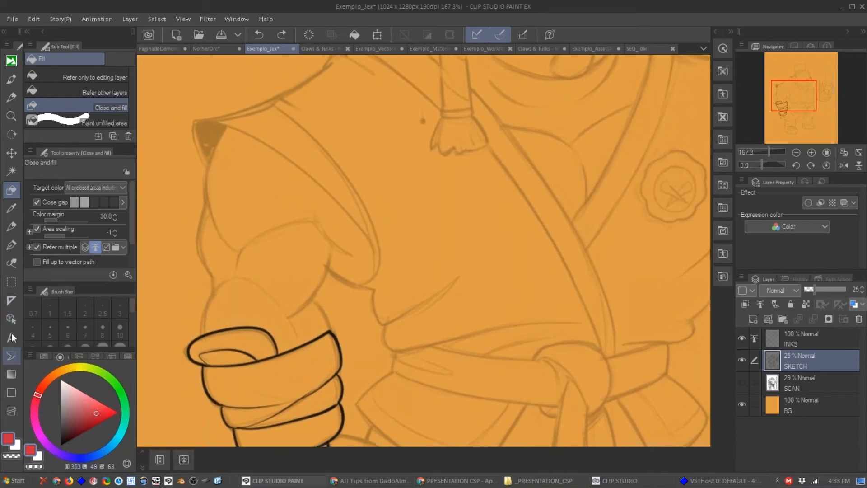
Activate the Curve sub tool of the Figure tool.
left_click(12, 282)
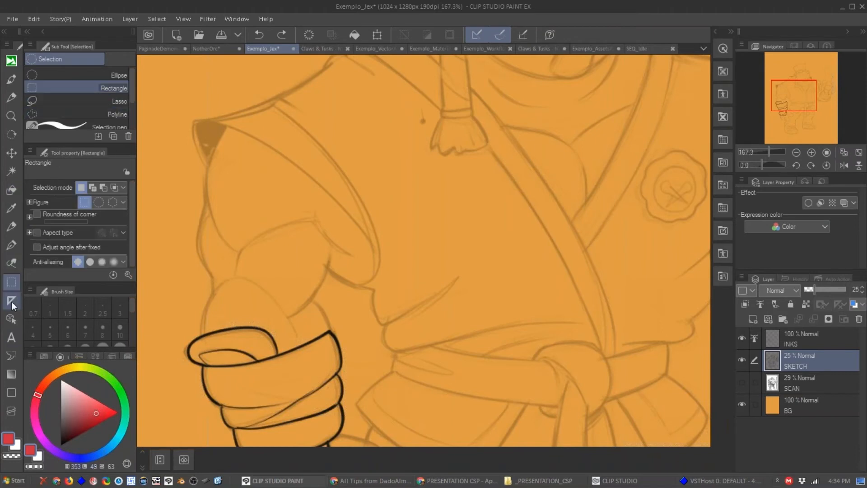
left_click(12, 392)
left_click(95, 72)
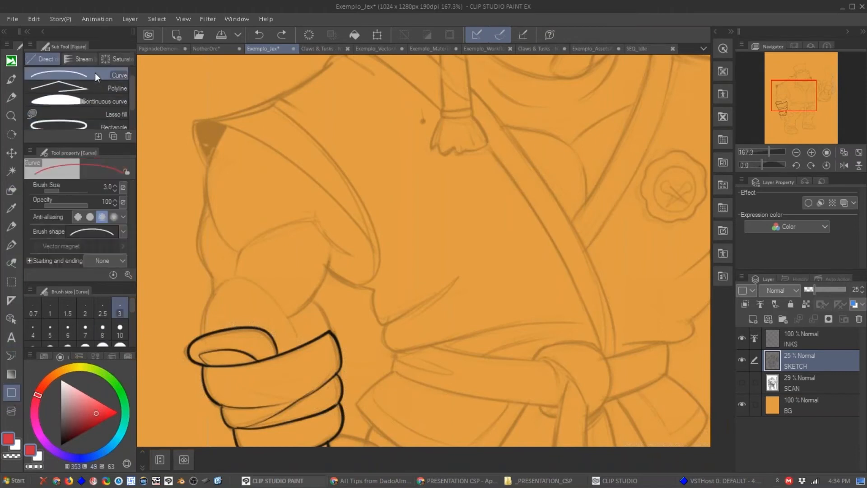
Delete the INKS layer and set the drawing colour to black.
left_click(766, 344)
mouse_move(344, 196)
left_mouse_down()
mouse_move(345, 188)
mouse_move(349, 211)
left_mouse_up()
key("alt+[")
key("Delete")
key("ctrl+z")
key("ctrl+z")
left_click(61, 444)
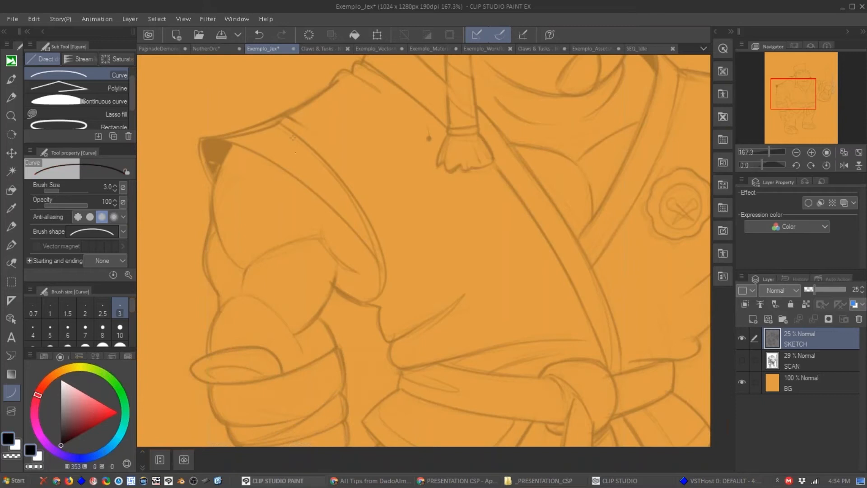
Try a curve at brush size 8 on the collar fold, directly on the SKETCH layer.
key("bracketright")
key("bracketright")
key("bracketright")
key("bracketright")
key("bracketright")
left_click_drag(294, 170, 313, 252)
left_click_drag(357, 164, 375, 174)
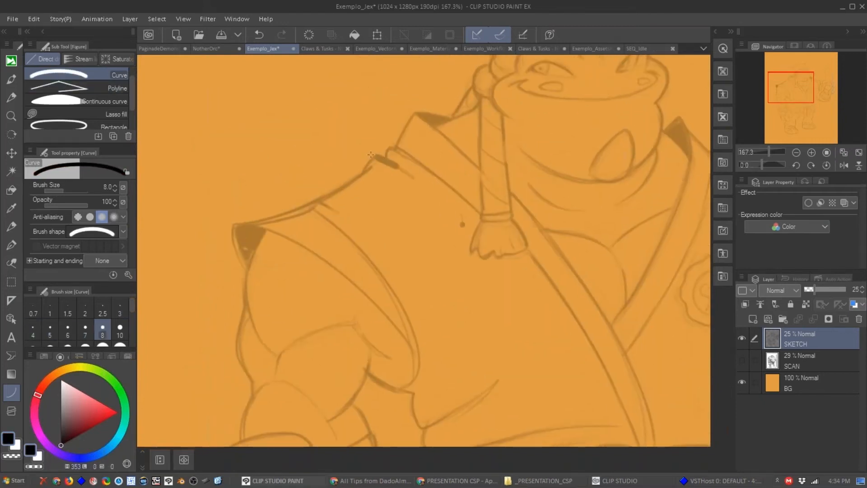
Add a new layer above SKETCH, reduce the curve's brush size to 6 and try curves along the collar fold.
key("ctrl+shift+n")
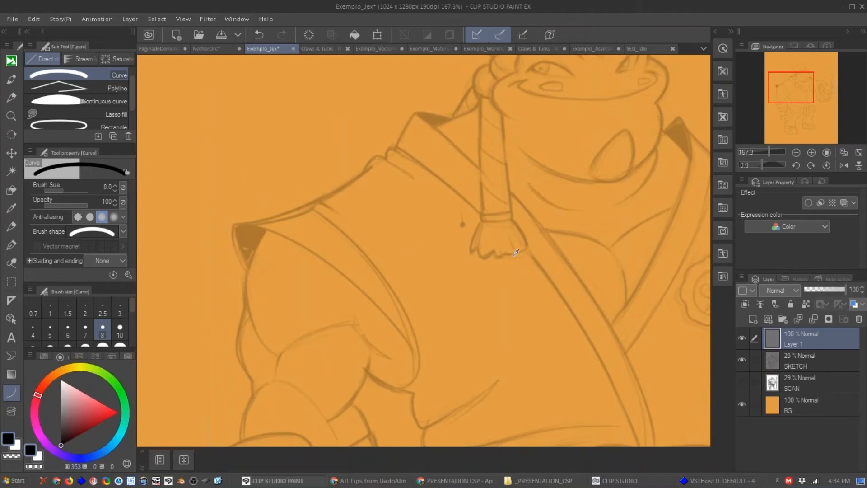
left_click_drag(373, 179, 398, 180)
key("bracketleft")
key("bracketleft")
left_click(428, 169)
left_click(380, 144)
key("ctrl+z")
left_click_drag(441, 183, 375, 153)
left_click(370, 163)
key("ctrl+z")
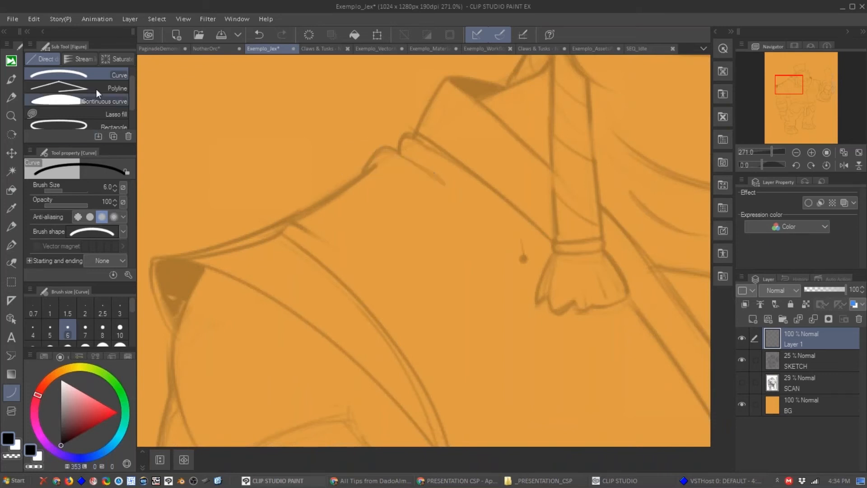
Look through the direct-draw figure tools and set Continuous curve to draw a line instead of a fill.
left_click(107, 85)
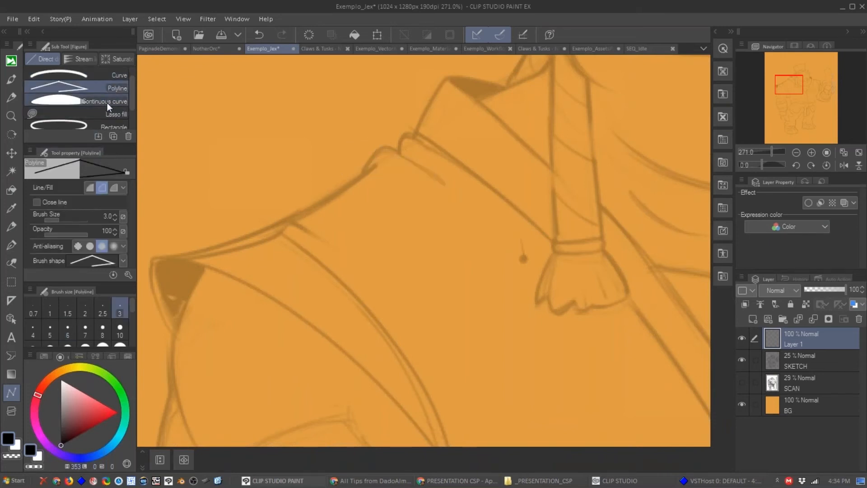
left_click(107, 102)
scroll(132, 107, "up", 1)
left_click(117, 85)
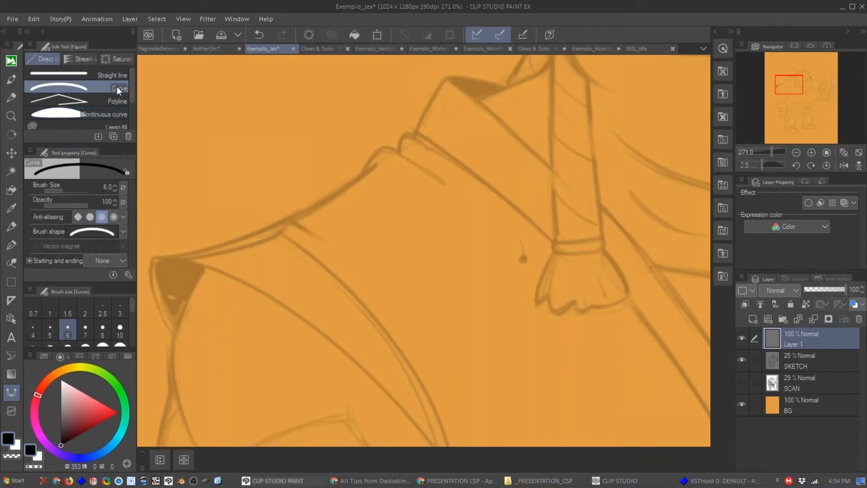
left_click(112, 77)
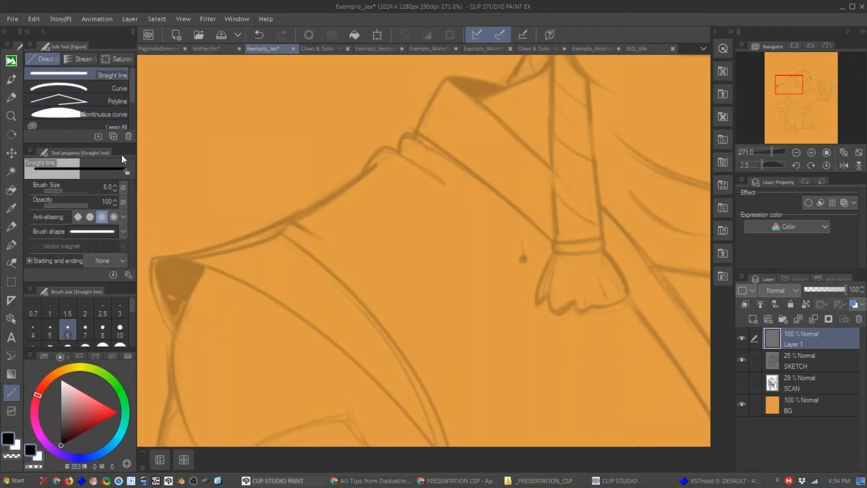
left_click(113, 111)
left_click(77, 202)
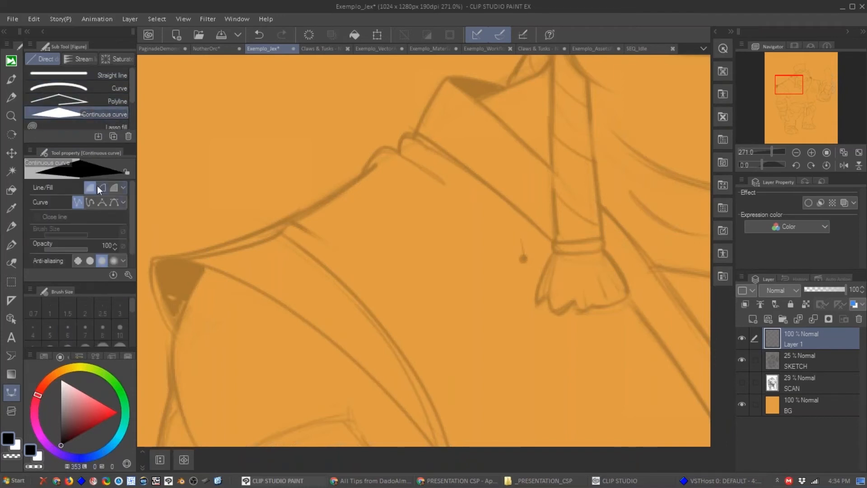
left_click(102, 187)
Try the straight and quadratic Bezier types of Continuous curve along the collar fold, cancelling each path.
left_click(462, 166)
left_click(399, 130)
key("Escape")
left_click(102, 202)
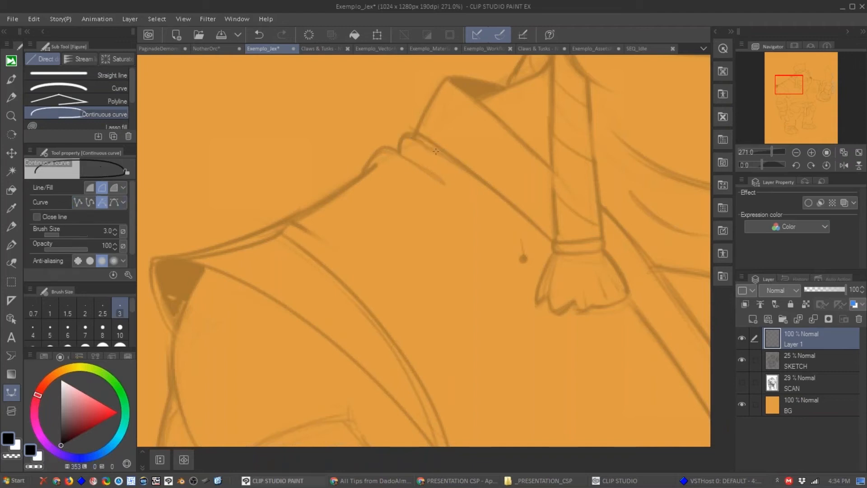
left_click(458, 159)
left_click(406, 131)
left_click(405, 133)
left_click(399, 153)
key("Escape")
Try the cubic Bezier type of Continuous curve on the collar fold and cancel the path.
left_click(114, 204)
left_click(115, 202)
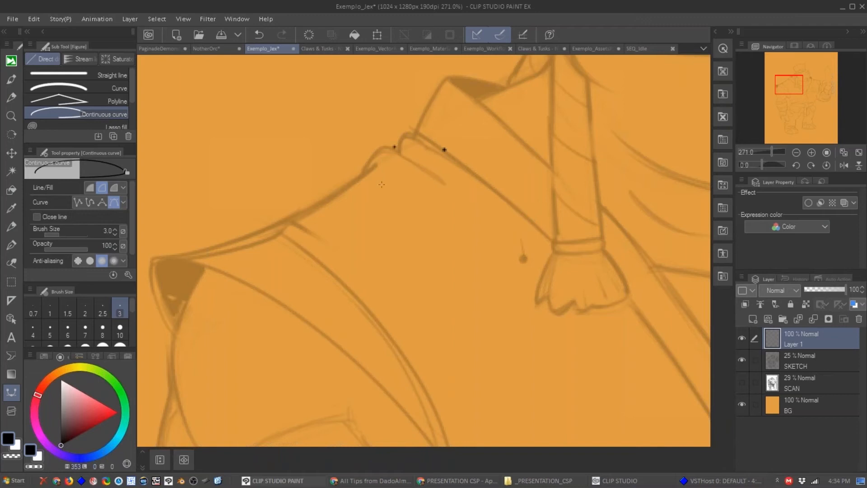
left_click_drag(352, 215, 315, 211)
key("Escape")
Trace the collar folds and shoulder line to the sleeve's pointed tip with a quadratic Bezier Continuous curve.
left_click(102, 202)
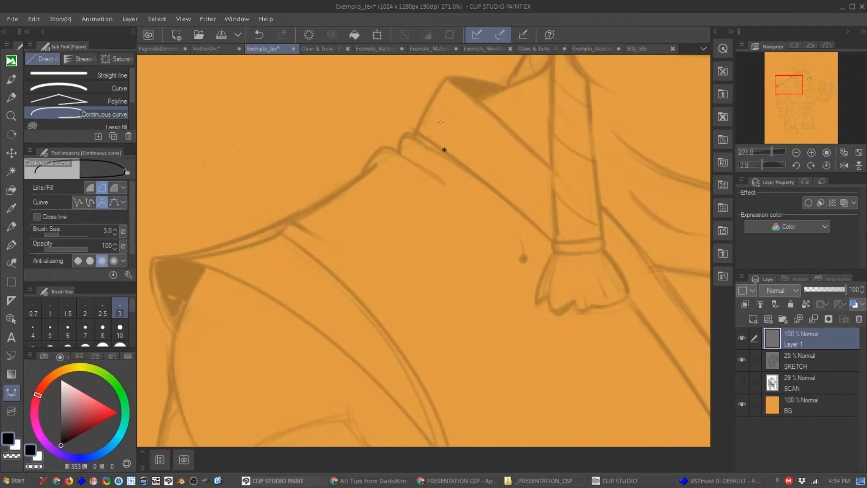
left_click(405, 131)
left_click(399, 150)
left_click(377, 146)
left_click(364, 172)
left_click(293, 219)
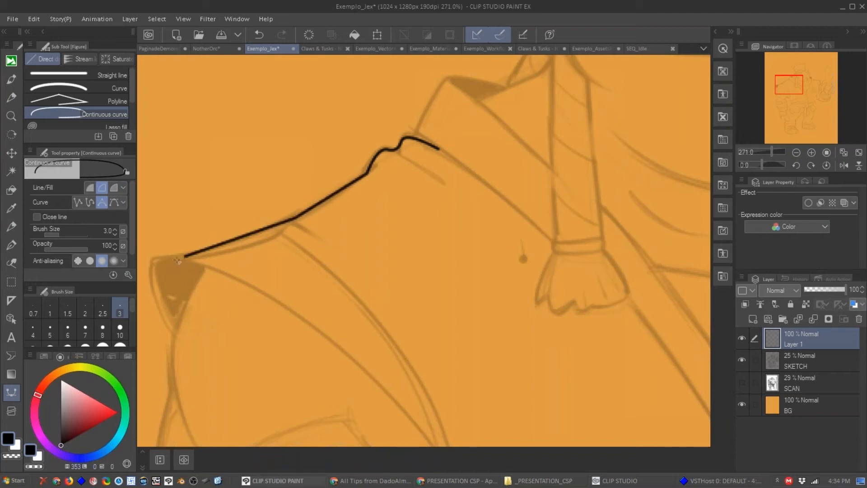
left_click(153, 259)
Continue the curve from the sleeve tip down the outer edge of the upper arm to the elbow.
left_click_drag(162, 281, 193, 196)
left_click(187, 217)
left_click(203, 246)
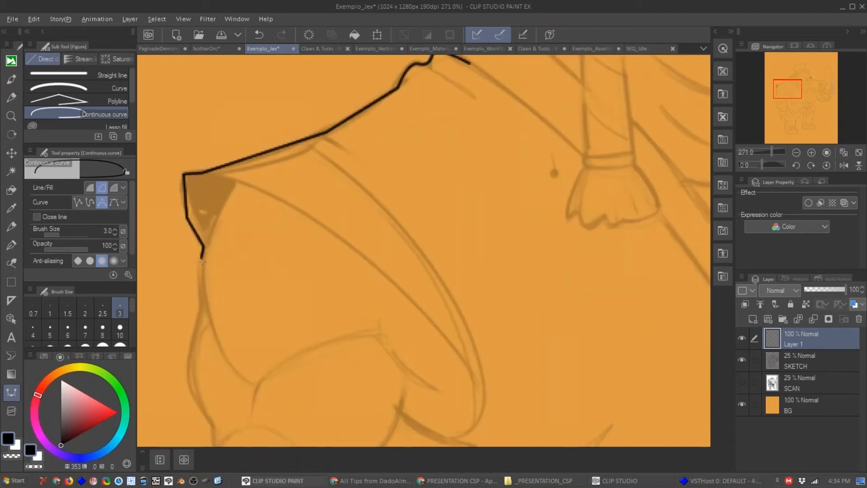
left_click(204, 308)
left_click_drag(209, 317, 248, 180)
left_click(223, 228)
left_click(254, 291)
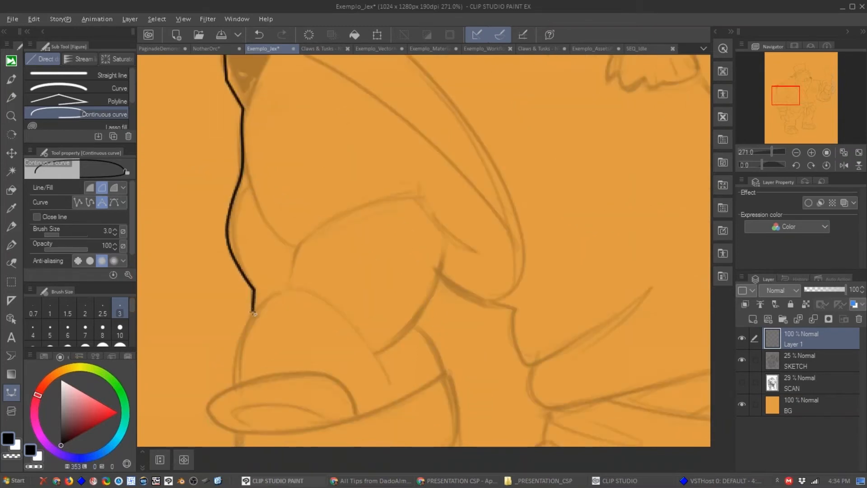
Extend the curve down the forearm, around the rolled flap and along the outer edge of the wraps.
scroll(265, 287, "down", 4)
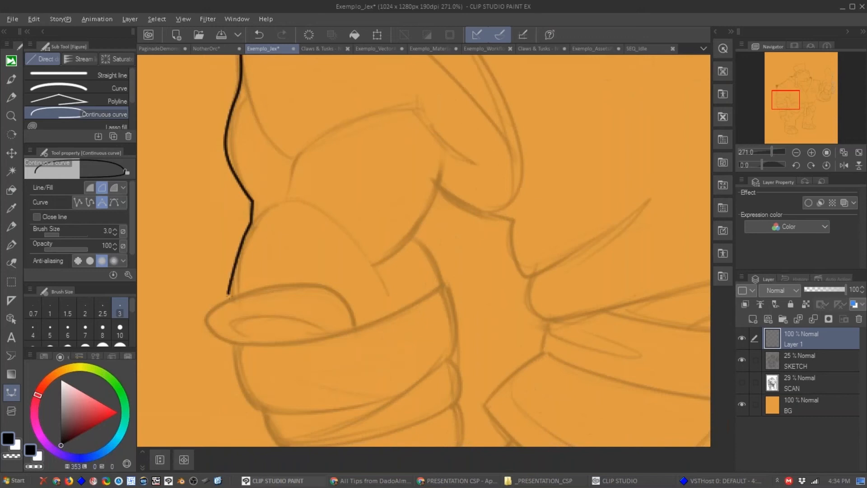
left_click(234, 294)
left_click(208, 318)
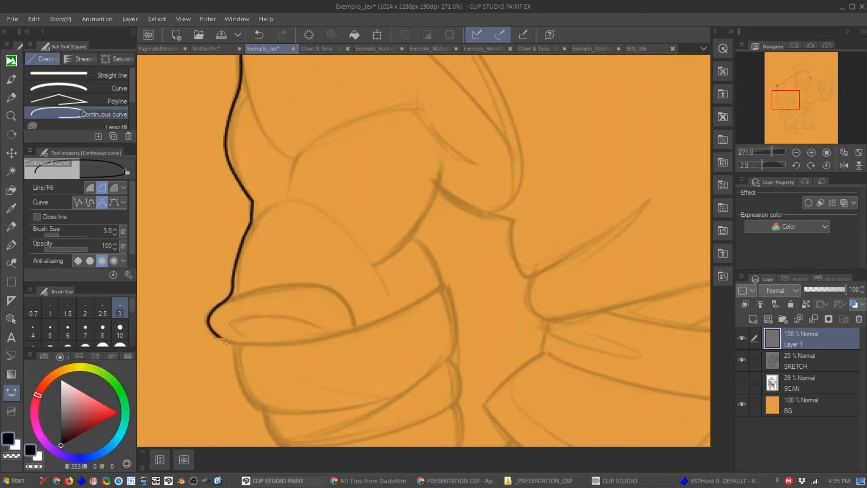
left_click(233, 340)
scroll(241, 343, "down", 7)
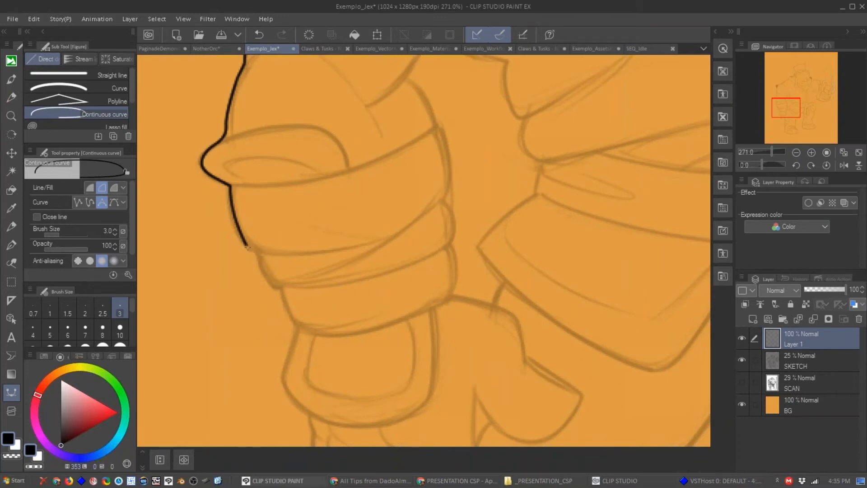
left_click(259, 251)
left_click(281, 285)
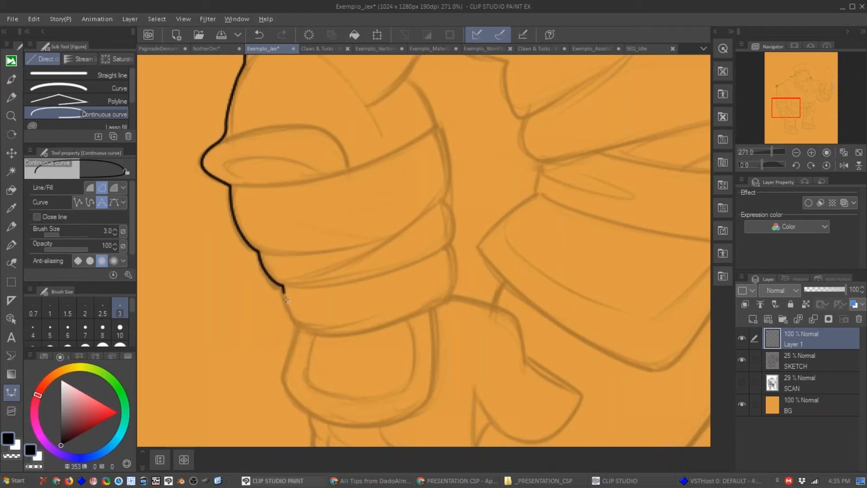
Carry the curve around the cuff and up the inner side of the wraps, and cancel the whole path.
left_click(294, 324)
left_click(313, 414)
left_click(370, 425)
left_click(419, 409)
left_click(435, 378)
left_click(432, 308)
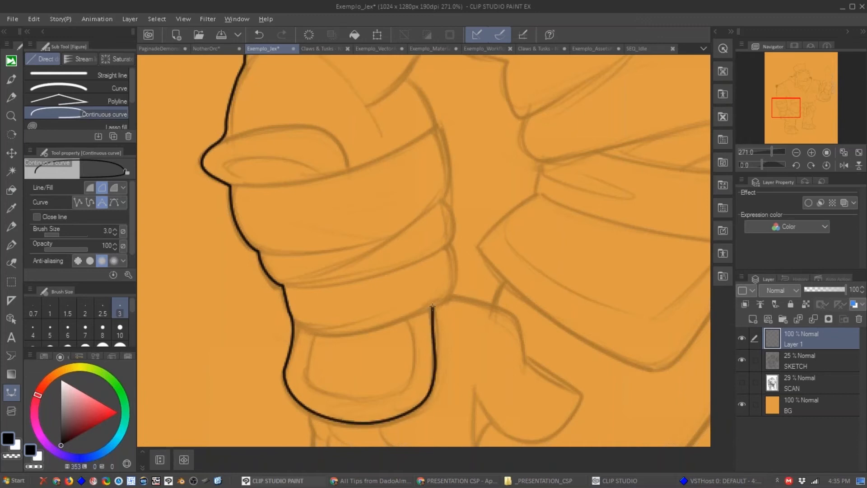
left_click(450, 296)
key("space")
left_click_drag(454, 213, 417, 328)
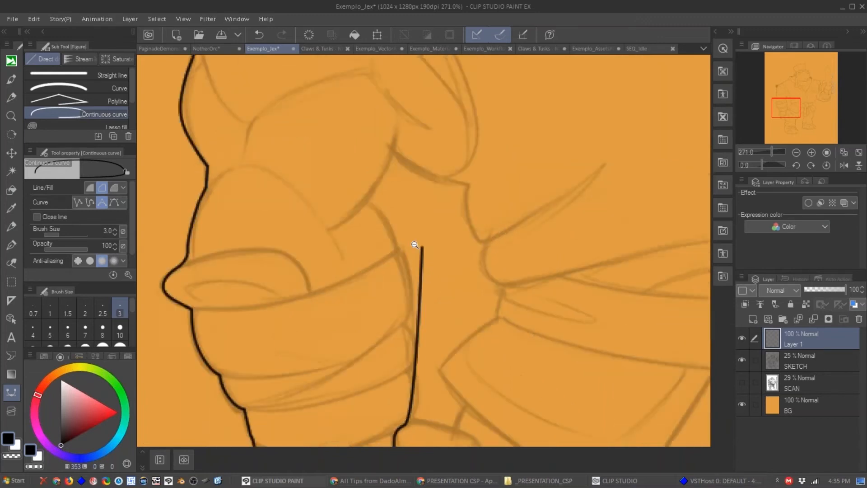
scroll(385, 281, "down", 4)
key("Escape")
Try diagonal lines across the torso with the Straight line sub tool at brush size 6 and undo them.
left_click(109, 75)
left_click_drag(228, 205, 237, 200)
left_click_drag(228, 297, 582, 134)
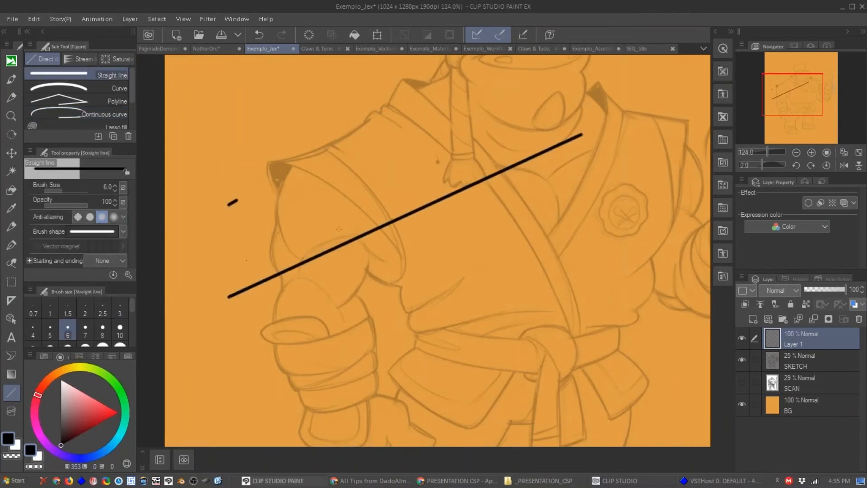
key("ctrl+z")
key("ctrl+z")
left_click_drag(221, 244, 557, 139)
key("ctrl+z")
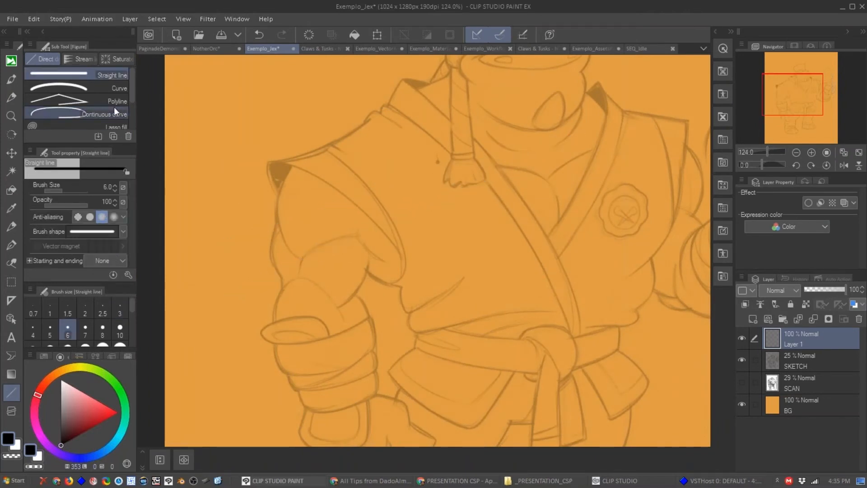
Try a closed five-sided Polyline shape across the shoulder and chest and undo it.
left_click(113, 101)
left_click(216, 171)
left_click(396, 326)
left_click(482, 220)
left_click(470, 127)
left_click(274, 147)
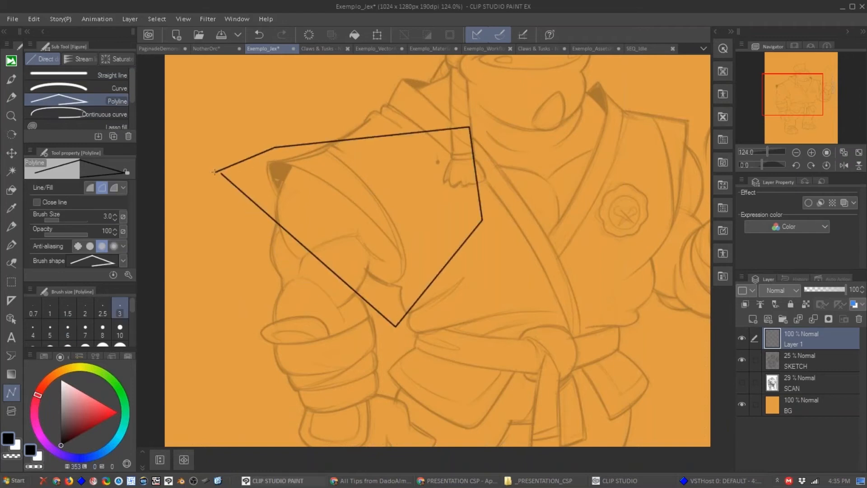
key("ctrl+z")
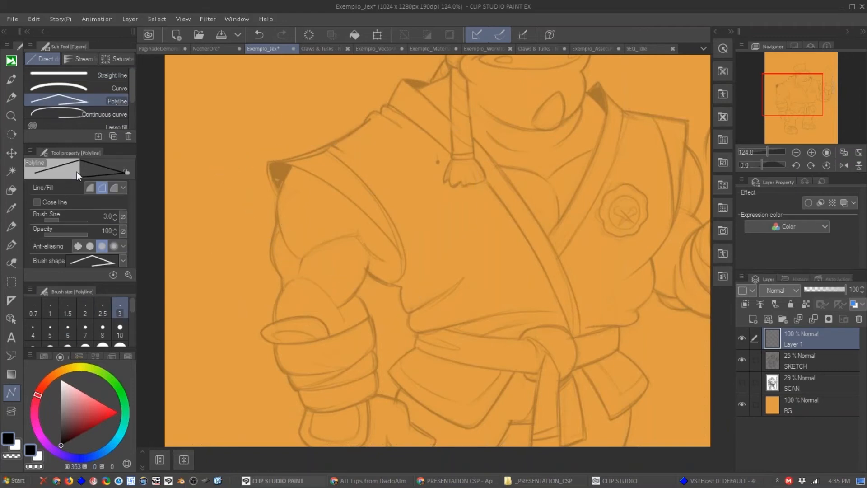
Try placing horizontal lines across the character's head and chest with the Scattered stream line sub tool.
left_click(81, 58)
left_click(99, 76)
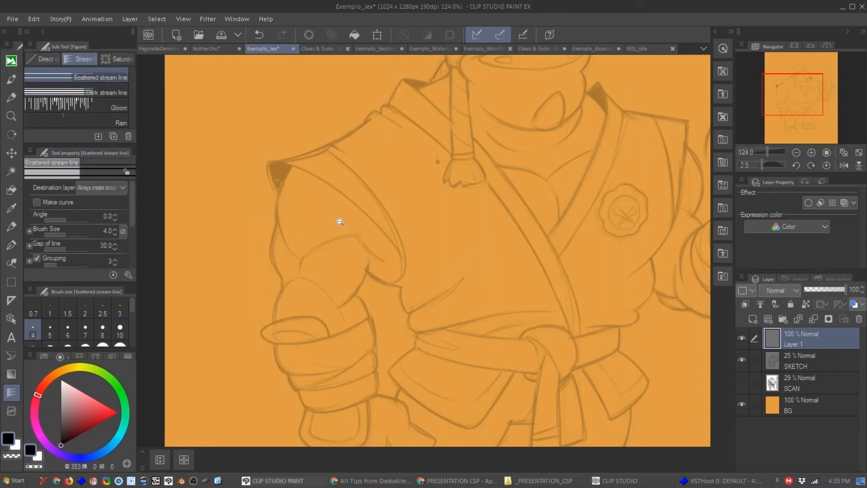
left_click_drag(334, 222, 318, 265)
left_click_drag(232, 283, 437, 167)
left_click(371, 293)
left_click(479, 166)
left_click(363, 150)
left_click(243, 238)
left_click(233, 284)
left_click_drag(396, 244, 397, 272)
key("period")
left_click(242, 141)
left_click(574, 105)
left_click(464, 205)
left_click(289, 247)
key("Escape")
Undo the stream lines and try a Scattered saturated line burst beside the character's head.
left_click(96, 105)
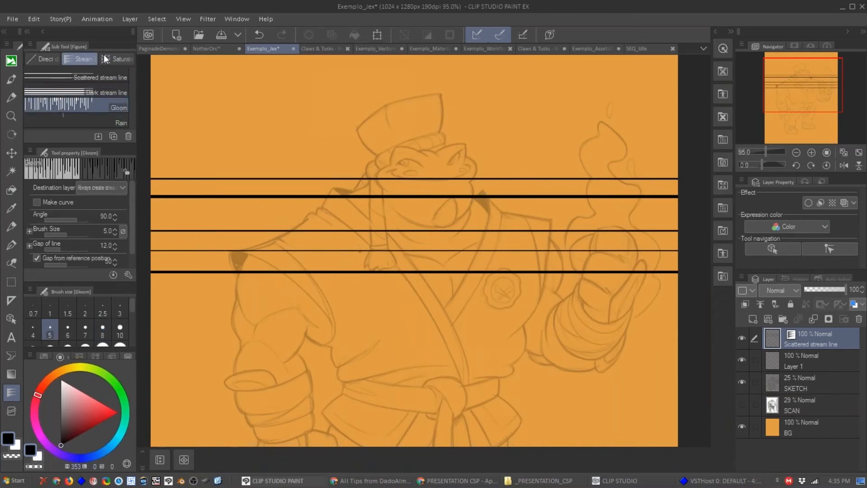
left_click(104, 58)
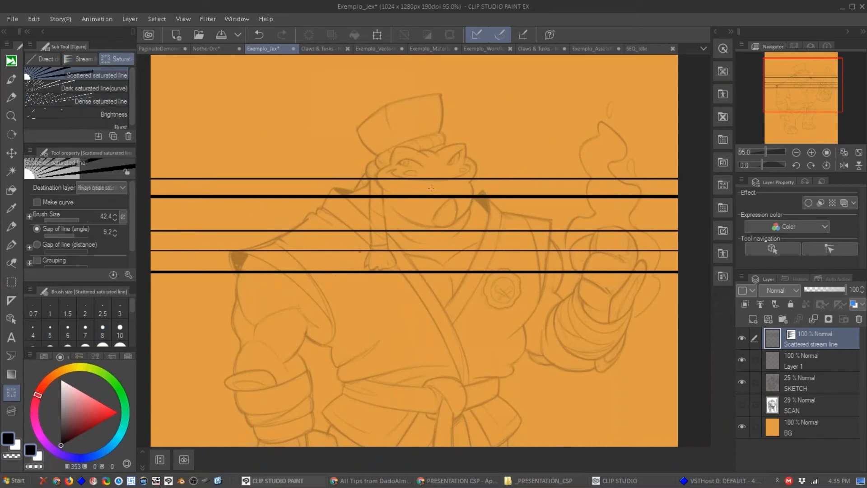
key("ctrl+z")
key("ctrl+z")
left_click_drag(287, 187, 393, 286)
scroll(367, 199, "down", 3)
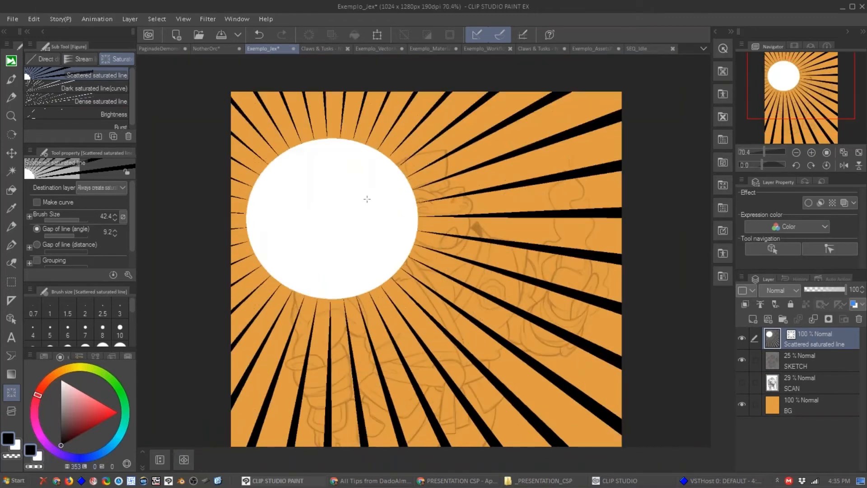
Replace the burst with Dense saturated lines radiating from beside the head, and set the sub tool's brush size to 3.7 and distance gap to 31.6.
left_click(125, 101)
key("ctrl+z")
left_click_drag(360, 234, 405, 278)
left_click_drag(304, 236, 323, 240)
left_click(65, 220)
left_click(67, 250)
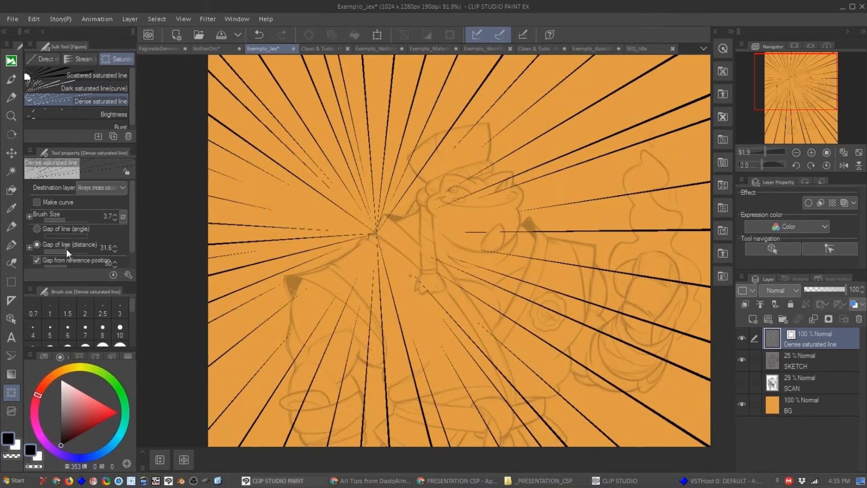
Vary the dense saturated lines' distance gap between 44.7, 37.6, 13.3 and 20.5 with the Object sub tool, and delete their layer.
left_click(12, 319)
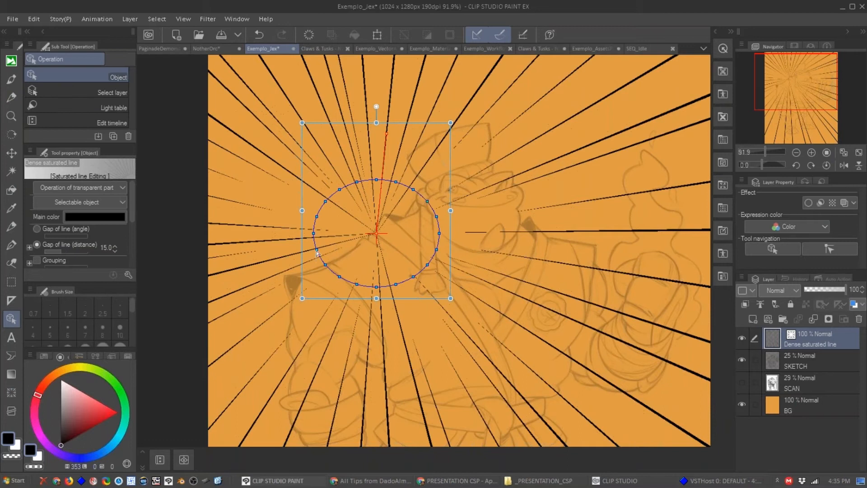
left_click(68, 250)
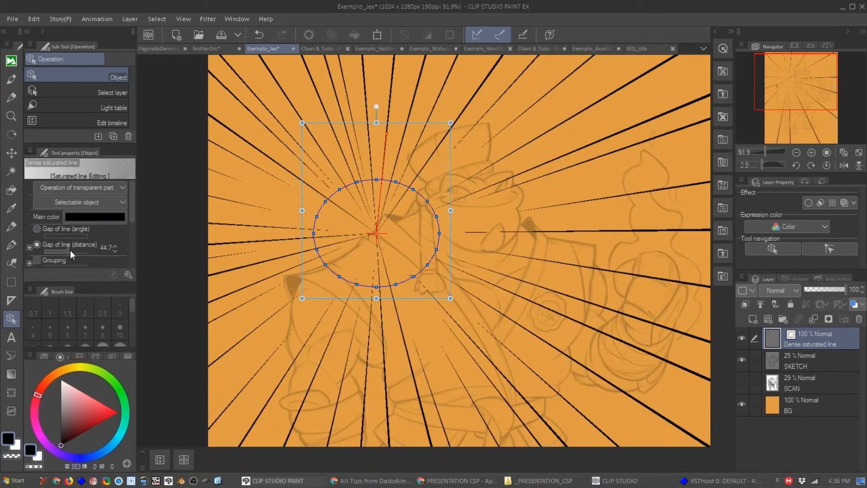
left_click(73, 249)
left_click(66, 248)
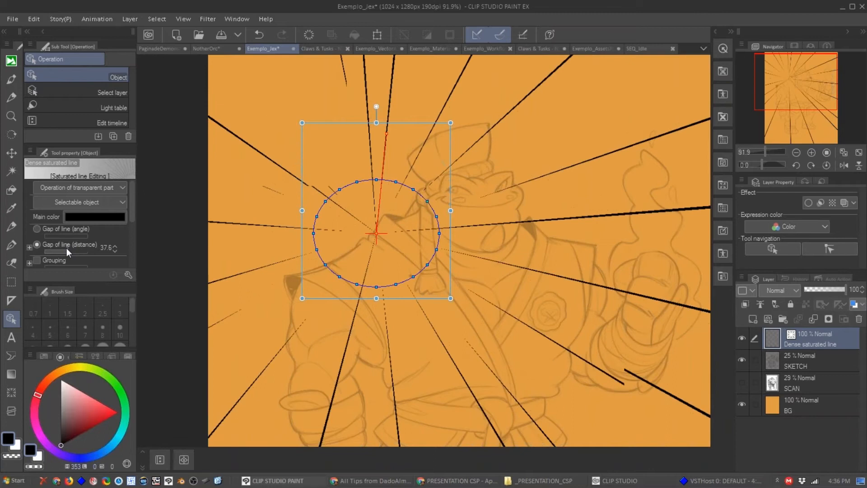
left_click(64, 247)
left_click(61, 248)
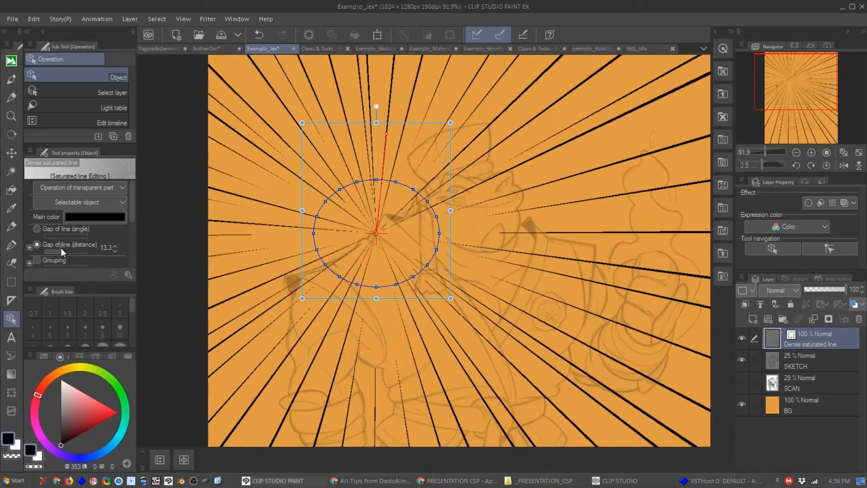
left_click(63, 249)
left_click_drag(471, 276, 429, 267)
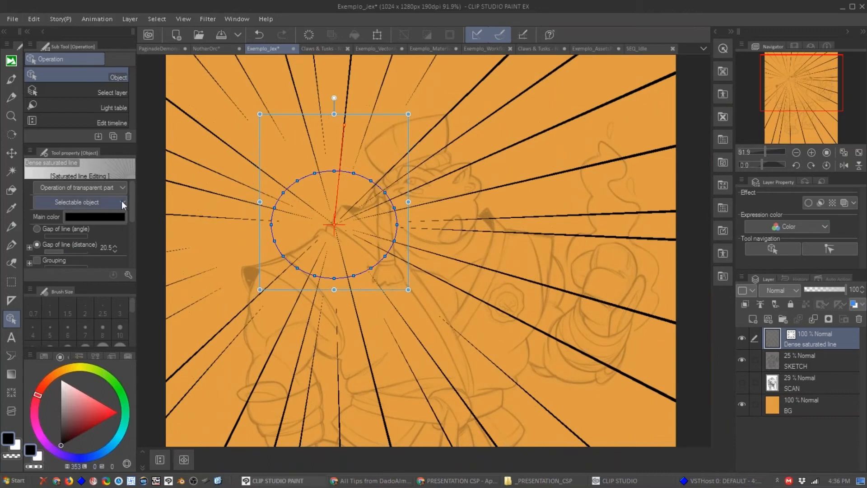
left_click(66, 250)
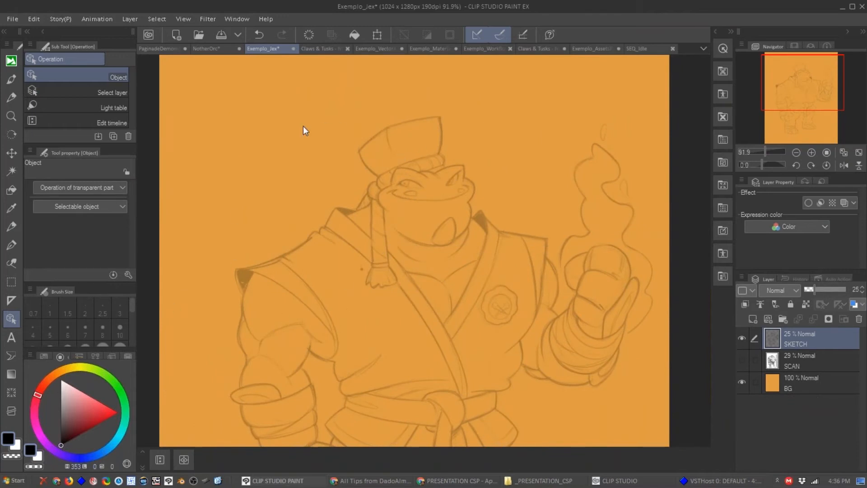
Examine the settings of the Perspective, Symmetrical, Linear, Figure, Curve and Ruler pen sub tools.
left_click(11, 300)
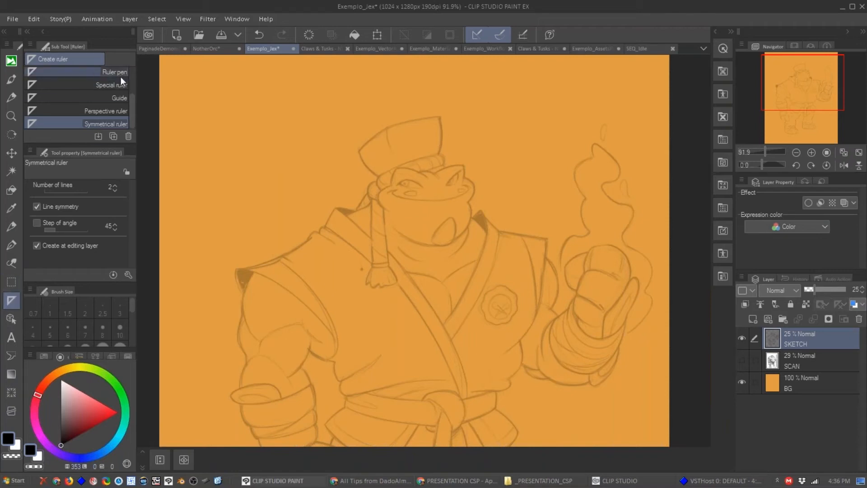
left_click(116, 100)
left_click(105, 107)
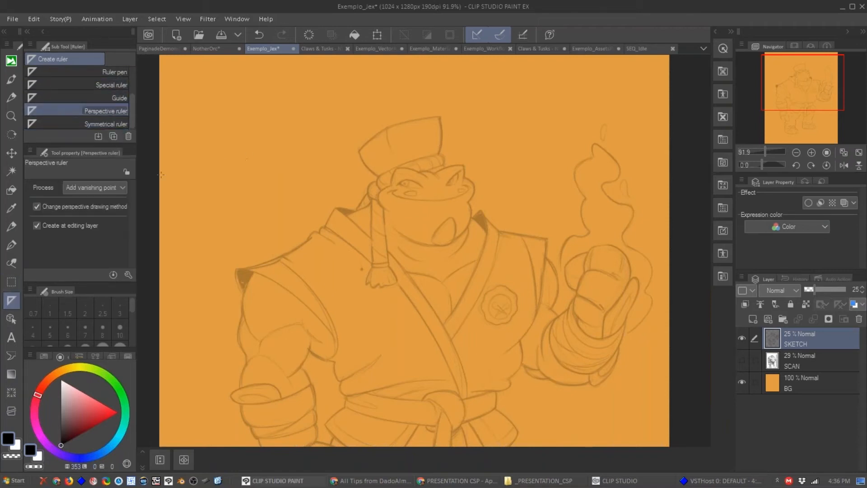
left_click(110, 121)
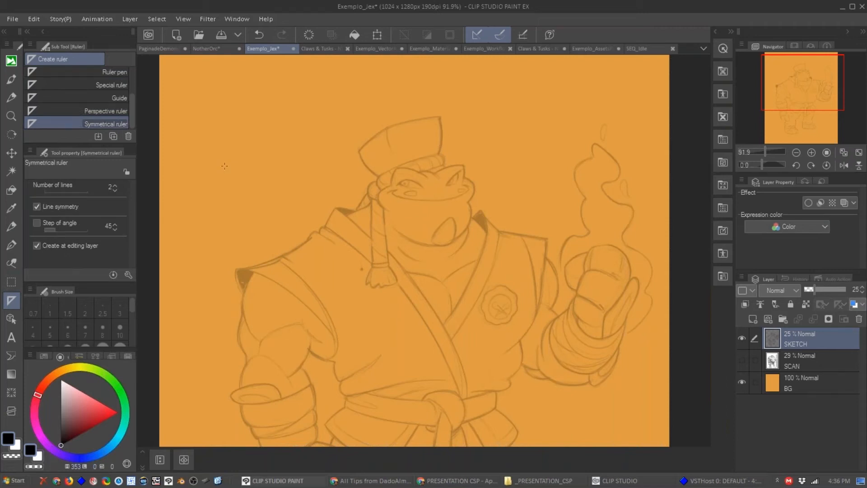
left_click_drag(132, 105, 127, 82)
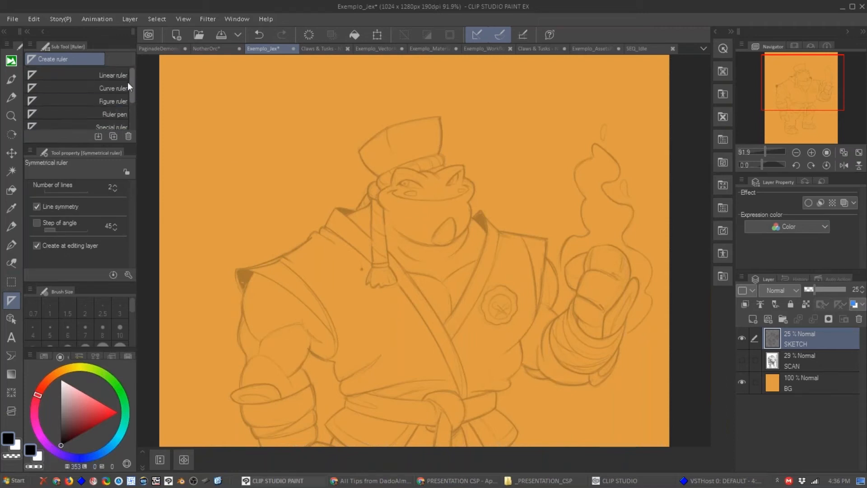
left_click(114, 74)
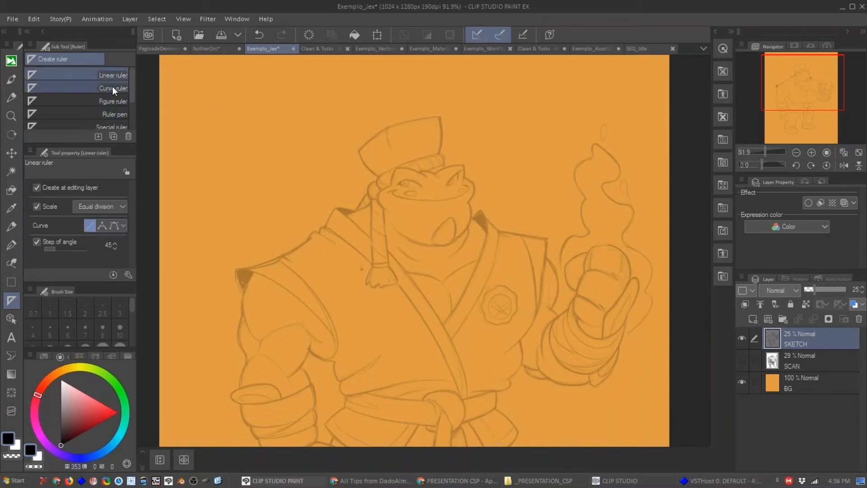
left_click(116, 101)
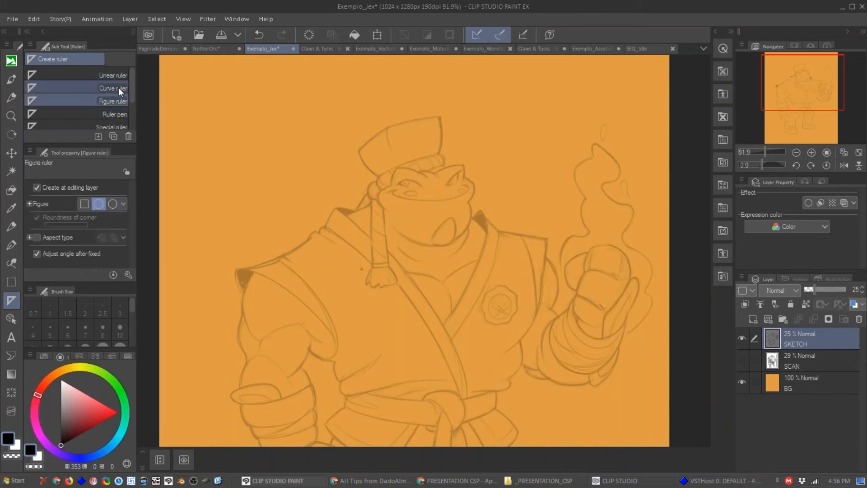
left_click(119, 88)
left_click(121, 73)
left_click(115, 112)
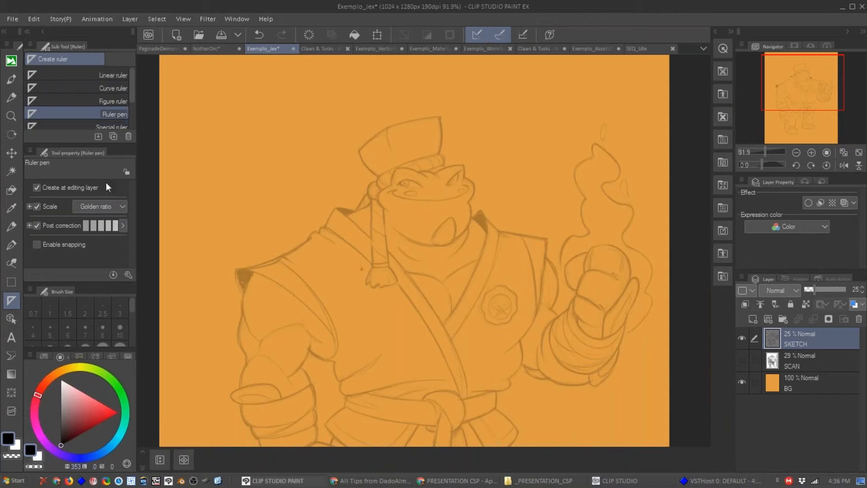
Try a Linear ruler with its scale in px diagonally across the hat and undo it.
left_click(120, 76)
left_click(98, 209)
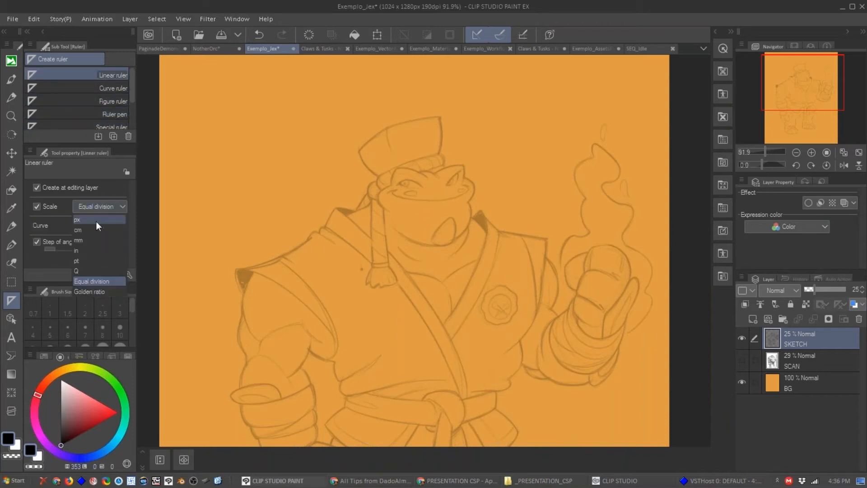
left_click(97, 218)
left_click_drag(231, 192, 433, 132)
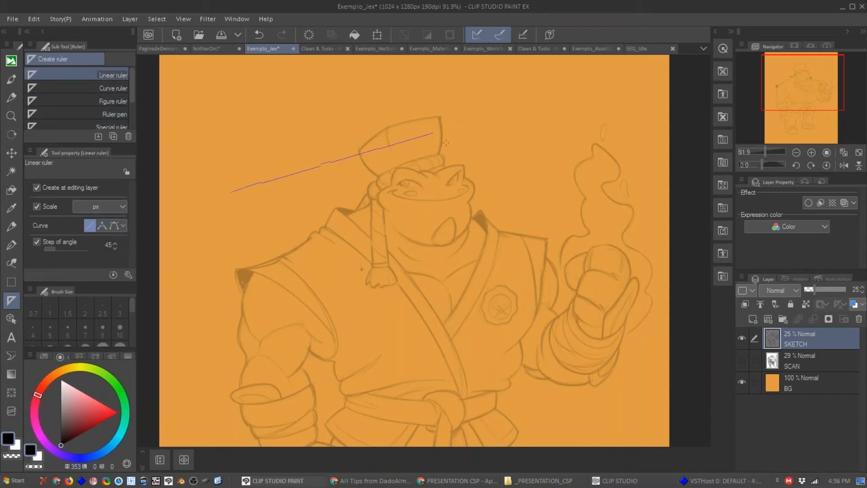
key("ctrl+z")
Examine the ruler types offered by the Special ruler sub tool.
scroll(91, 108, "down", 3)
left_click(104, 123)
left_click(116, 89)
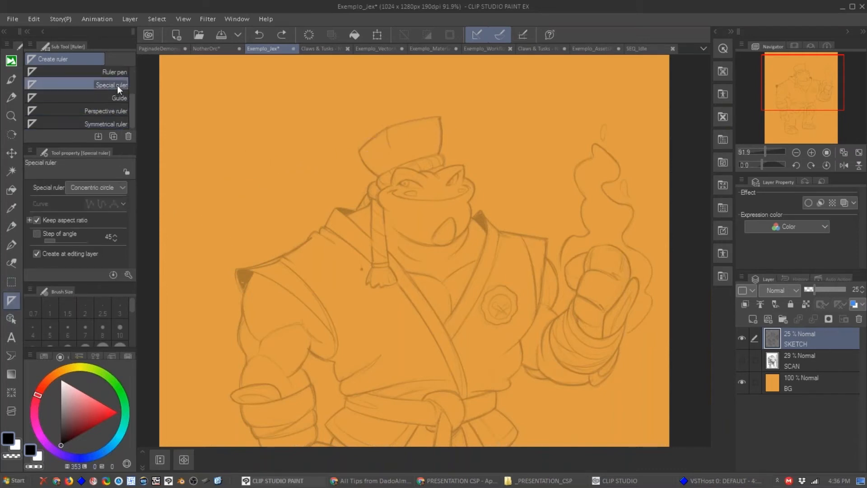
left_click(85, 186)
left_click(107, 185)
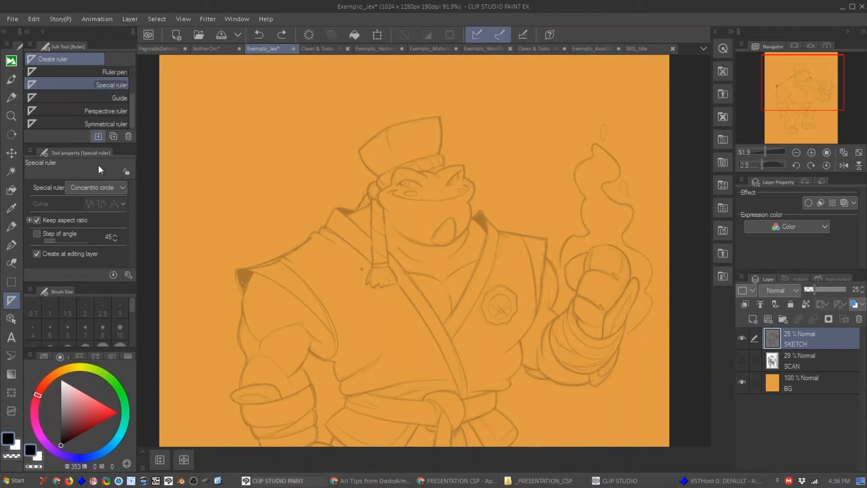
left_click(104, 187)
left_click(96, 187)
left_click(99, 188)
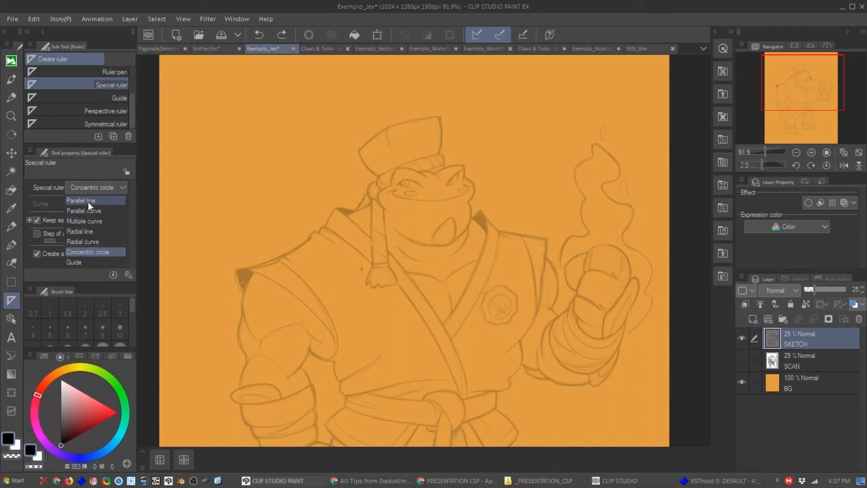
Try Concentric circle special rulers of different sizes around the head on the SKETCH layer.
left_click(90, 253)
left_click_drag(279, 118, 400, 241)
key("ctrl+z")
left_click_drag(324, 156, 349, 184)
key("ctrl+z")
mouse_move(321, 154)
left_mouse_down()
mouse_move(427, 222)
mouse_move(484, 302)
mouse_move(478, 289)
left_mouse_up()
key("b")
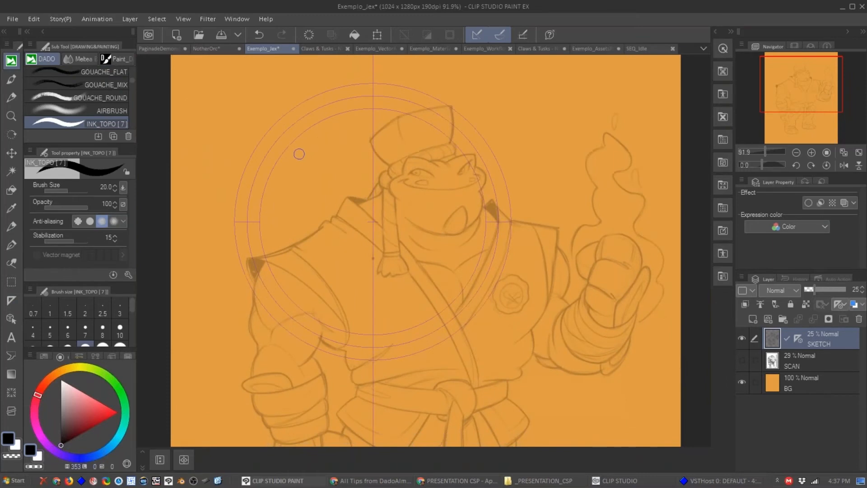
Add a new raster layer without the old ruler and place a large Concentric circle special ruler on it, centred beside the head.
key("ctrl+shift+n")
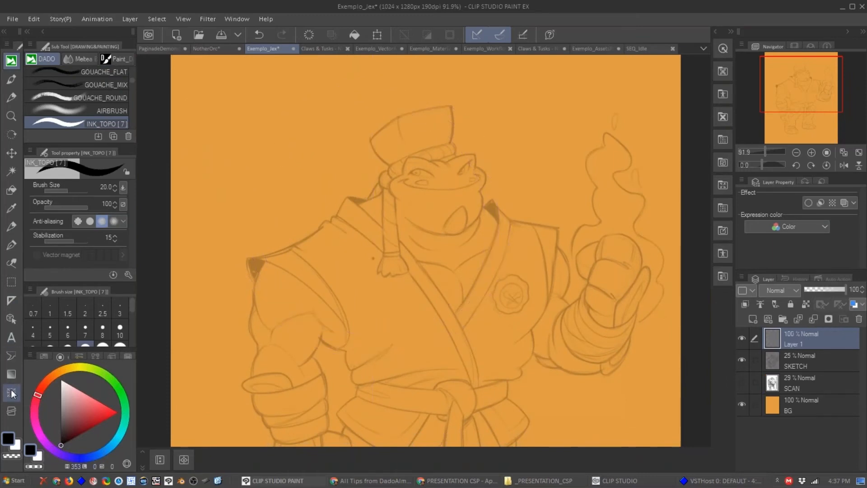
left_click(12, 300)
left_click_drag(373, 203, 505, 325)
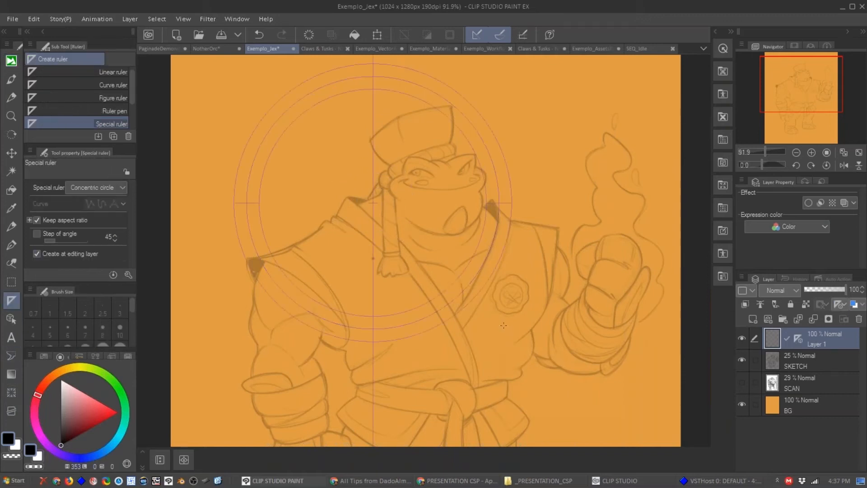
scroll(406, 255, "up", 3)
key("p")
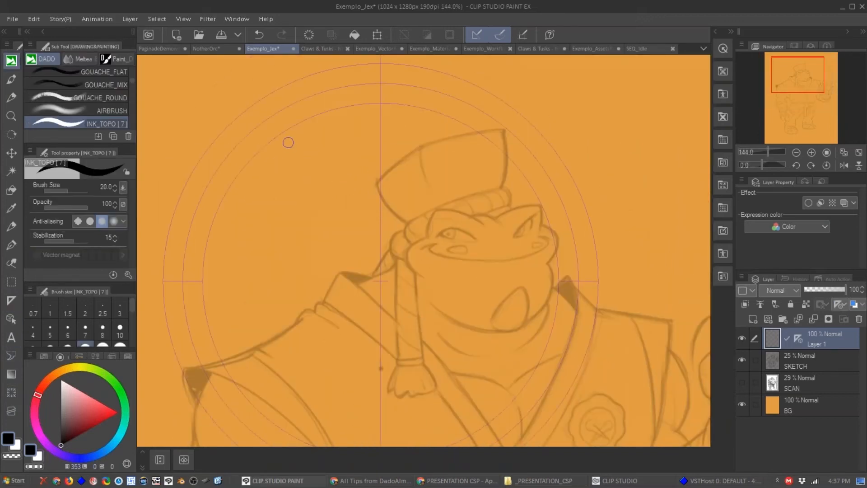
Ink concentric arcs around the head along the circle ruler with the INK_TOPO brush at size 20.
mouse_move(290, 131)
left_mouse_down()
mouse_move(234, 192)
mouse_move(208, 241)
mouse_move(199, 313)
mouse_move(224, 375)
mouse_move(306, 281)
left_mouse_up()
left_click_drag(222, 255, 524, 213)
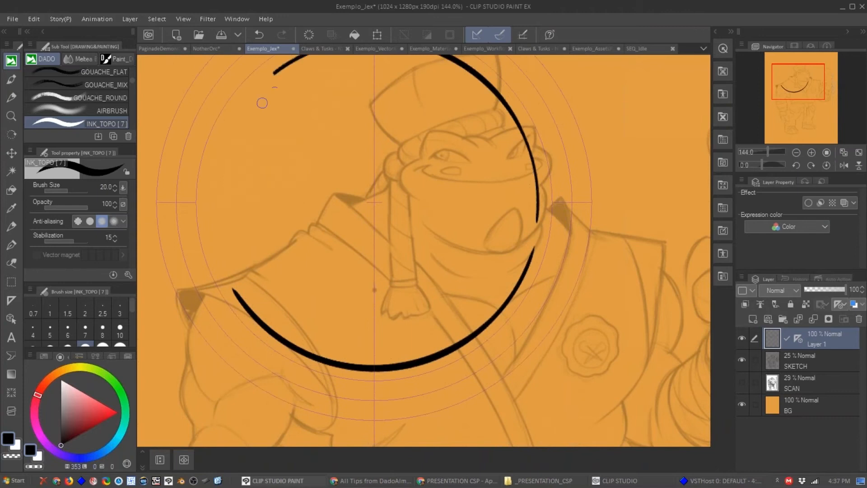
mouse_move(270, 75)
left_mouse_down()
mouse_move(229, 188)
mouse_move(233, 266)
left_mouse_up()
left_click_drag(234, 213, 259, 235)
left_click_drag(253, 122, 220, 234)
mouse_move(225, 272)
left_mouse_down()
mouse_move(253, 341)
mouse_move(321, 386)
mouse_move(388, 403)
left_mouse_up()
mouse_move(452, 399)
left_mouse_down()
mouse_move(512, 368)
mouse_move(569, 283)
mouse_move(588, 186)
mouse_move(564, 133)
mouse_move(491, 66)
left_mouse_up()
left_click(436, 102, "ctrl+alt")
left_click(436, 102, "ctrl+alt")
mouse_move(283, 122)
left_mouse_down()
mouse_move(247, 204)
mouse_move(252, 289)
mouse_move(264, 318)
left_mouse_up()
mouse_move(260, 210)
left_mouse_down()
mouse_move(302, 341)
mouse_move(357, 370)
mouse_move(444, 383)
mouse_move(528, 338)
mouse_move(578, 298)
mouse_move(594, 216)
mouse_move(544, 125)
mouse_move(502, 83)
mouse_move(587, 185)
left_mouse_up()
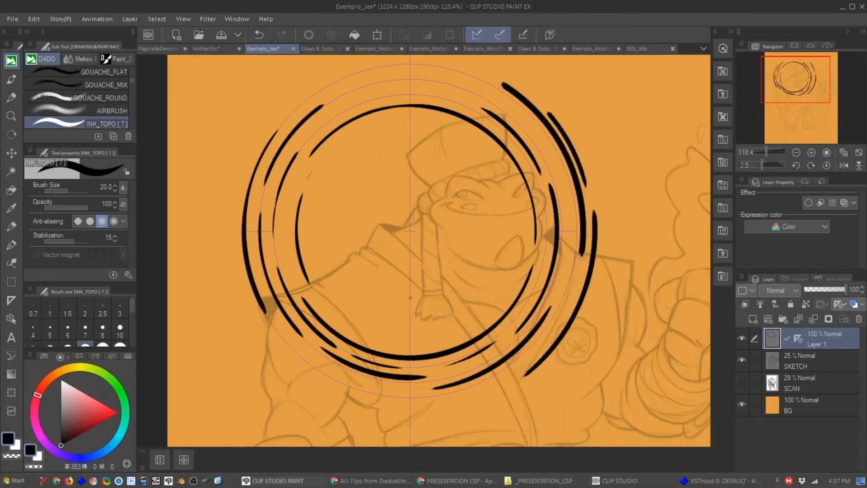
Ink wide outer arcs along the circle ruler over the raised fist and lower torso.
left_click_drag(582, 254, 573, 288)
left_click_drag(659, 130, 661, 325)
left_click_drag(686, 253, 585, 446)
left_click_drag(623, 253, 510, 420)
left_click_drag(564, 370, 370, 435)
Ink outer arcs in the empty area beside the character's shoulder and arm, undoing and redrawing the first ones.
key("ctrl+2")
left_click_drag(234, 137, 209, 278)
mouse_move(227, 115)
left_mouse_down()
mouse_move(196, 317)
mouse_move(191, 223)
mouse_move(213, 359)
left_mouse_up()
key("ctrl+z")
key("ctrl+z")
key("ctrl+z")
left_click_drag(255, 118, 219, 227)
left_click_drag(236, 120, 204, 271)
mouse_move(207, 144)
left_mouse_down()
mouse_move(186, 286)
mouse_move(228, 362)
left_mouse_up()
mouse_move(205, 314)
left_mouse_down()
mouse_move(217, 362)
mouse_move(209, 377)
left_mouse_up()
left_click_drag(216, 361, 263, 445)
Fill the inside of the rings with smaller arcs, toggling special ruler snapping between strokes.
key("ctrl+2")
mouse_move(345, 130)
left_mouse_down()
mouse_move(291, 250)
mouse_move(319, 308)
left_mouse_up()
mouse_move(367, 180)
left_mouse_down()
mouse_move(394, 296)
mouse_move(417, 290)
left_mouse_up()
left_click_drag(439, 202, 436, 262)
left_click_drag(459, 190, 468, 261)
key("ctrl+2")
left_click_drag(494, 206, 483, 266)
left_click_drag(506, 222, 486, 276)
mouse_move(512, 250)
left_mouse_down()
mouse_move(478, 292)
mouse_move(511, 399)
mouse_move(542, 372)
left_mouse_up()
key("ctrl+2")
left_click_drag(443, 120, 523, 260)
left_click_drag(468, 176, 425, 309)
left_click_drag(486, 153, 457, 328)
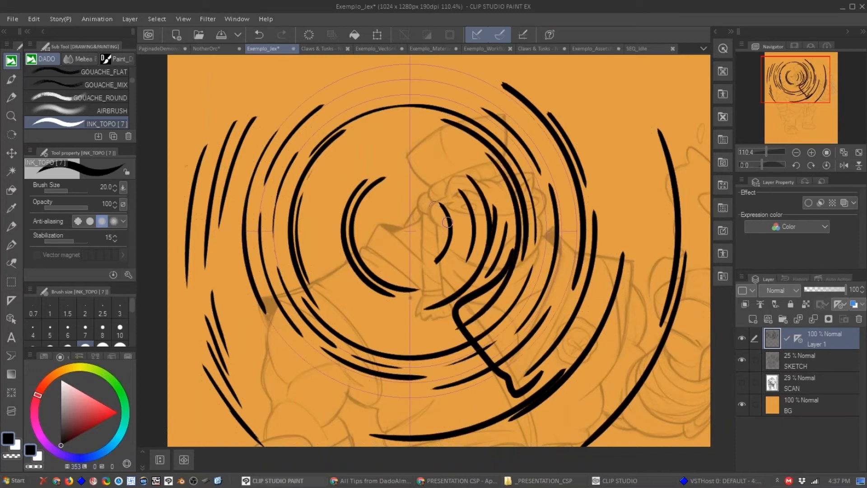
Clear the arcs and replace the circle ruler with a Parallel line special ruler rising diagonally across the head.
key("Delete")
left_click_drag(405, 184, 398, 185)
left_click(11, 392)
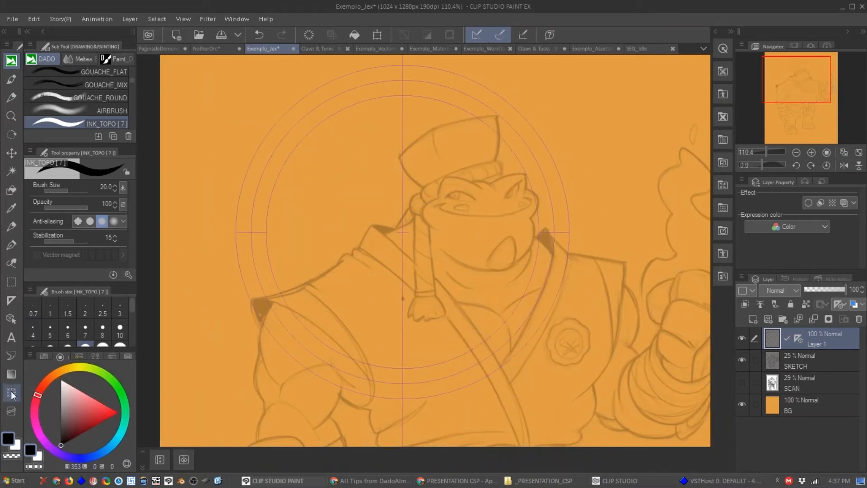
left_click(12, 300)
left_click(96, 187)
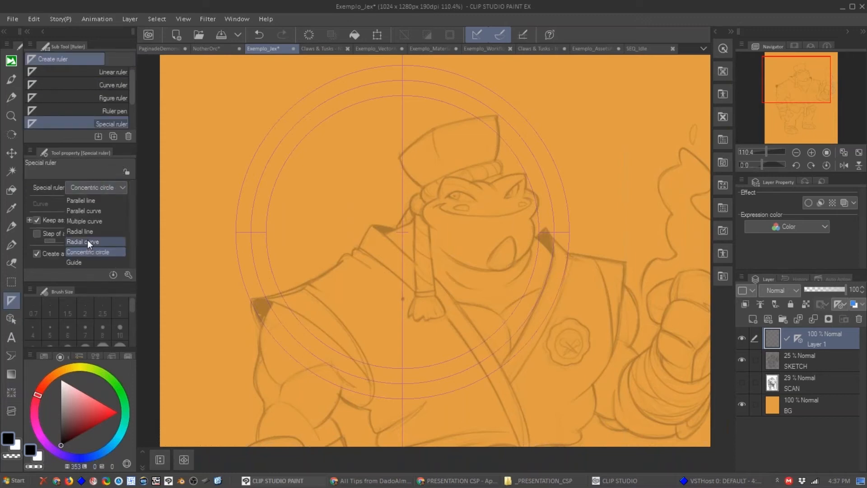
left_click(88, 200)
left_click_drag(288, 238, 566, 142)
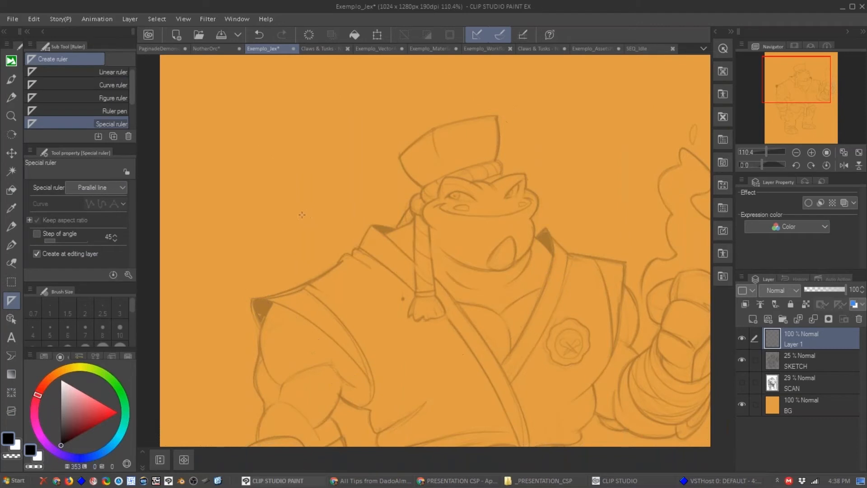
left_click_drag(302, 215, 542, 123)
Ink parallel diagonal strokes across the hat, head and shoulder along the parallel line ruler.
key("b")
left_click_drag(273, 186, 477, 108)
left_click_drag(293, 197, 515, 112)
left_click_drag(321, 195, 612, 82)
left_click_drag(389, 213, 600, 132)
left_click_drag(257, 281, 618, 142)
left_click_drag(261, 301, 586, 176)
Reduce the brush size to 17 and ink more parallel diagonal strokes across the shoulders and chest.
key("bracketleft")
left_click_drag(297, 313, 675, 167)
left_click_drag(289, 346, 554, 243)
left_click_drag(360, 323, 316, 337)
left_click_drag(257, 377, 639, 230)
left_click_drag(350, 375, 617, 271)
left_click_drag(617, 271, 606, 192)
Ink the last parallel diagonal strokes across the lower torso and delete Layer 1 with its ruler.
key("ctrl+2")
left_click_drag(314, 347, 656, 208)
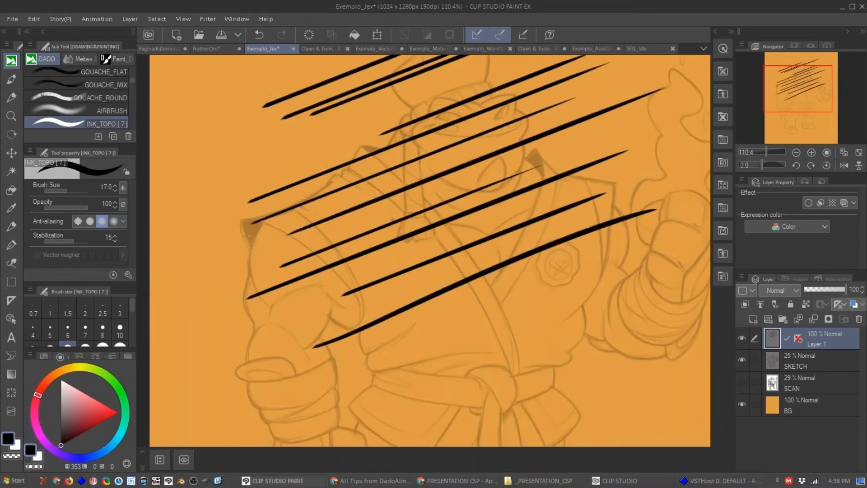
left_click_drag(333, 355, 671, 219)
left_click_drag(343, 351, 640, 235)
key("ctrl+2")
left_click_drag(472, 116, 454, 226)
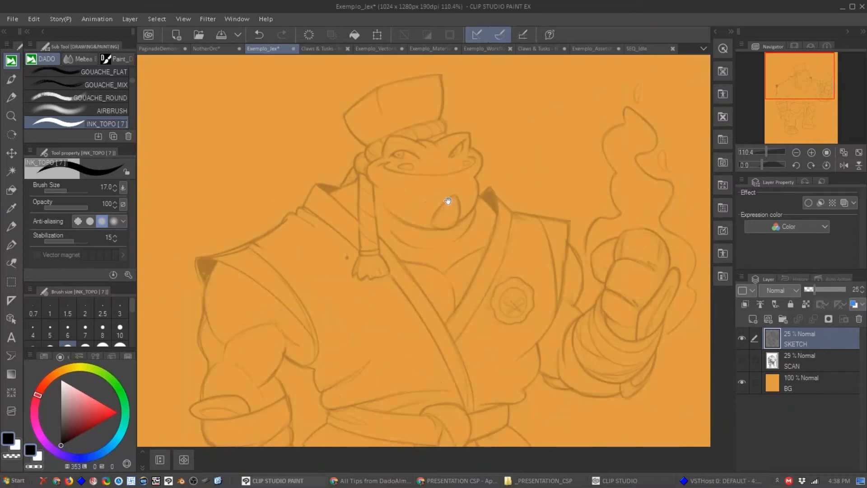
Place a vertical symmetrical ruler with 2 lines and line symmetry through the chest emblem on a new layer.
key("u")
left_click_drag(489, 259, 451, 204)
left_click_drag(438, 262, 373, 251)
key("ctrl+shift+n")
left_click_drag(370, 212, 371, 440)
left_click_drag(382, 245, 384, 239)
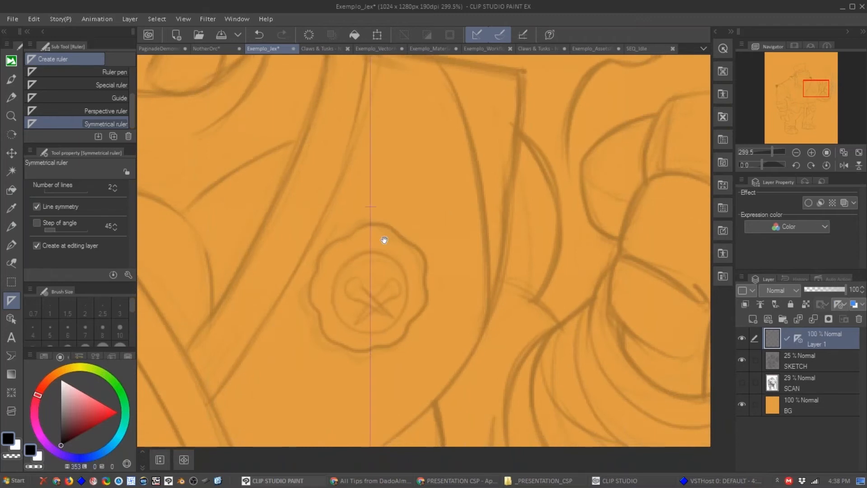
left_click_drag(354, 305, 376, 305)
Ink the emblem's scalloped outline, inner ring and crossed motif symmetrically with the INK_TOPO brush, redoing unsatisfactory strokes.
key("b")
mouse_move(378, 191)
left_mouse_down()
mouse_move(336, 212)
mouse_move(296, 266)
mouse_move(320, 263)
mouse_move(311, 263)
left_mouse_up()
mouse_move(302, 266)
left_mouse_down()
mouse_move(310, 309)
mouse_move(354, 344)
mouse_move(375, 341)
left_mouse_up()
key("ctrl+z")
mouse_move(363, 234)
left_mouse_down()
mouse_move(329, 255)
mouse_move(359, 312)
mouse_move(356, 236)
mouse_move(334, 303)
mouse_move(361, 313)
mouse_move(350, 236)
mouse_move(332, 299)
mouse_move(359, 317)
left_mouse_up()
key("ctrl+z")
key("ctrl+z")
mouse_move(358, 270)
left_mouse_down()
mouse_move(351, 262)
mouse_move(378, 298)
left_mouse_up()
Turn off the symmetrical ruler and clear the inked emblem from Layer 1.
key("alt+r")
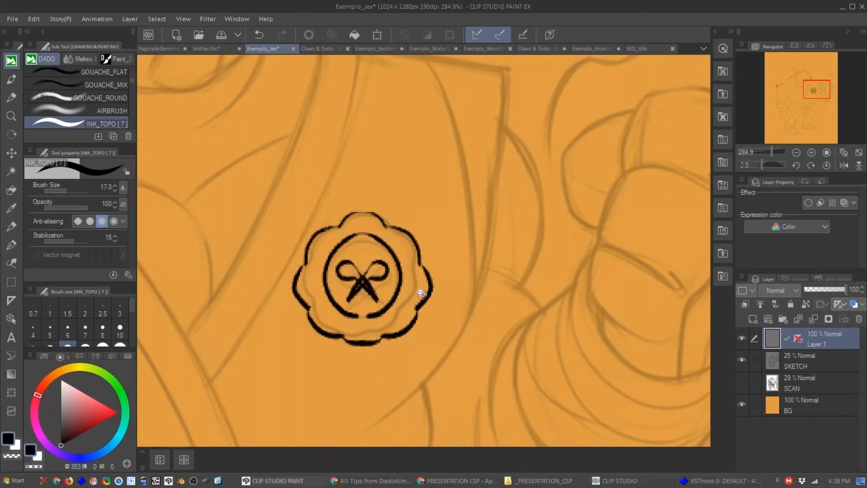
left_click(420, 292)
key("Delete")
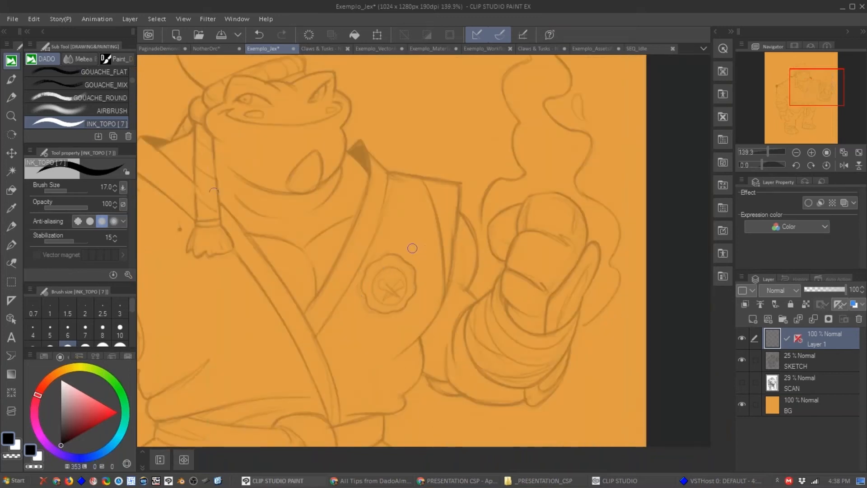
left_click_drag(349, 216, 342, 250)
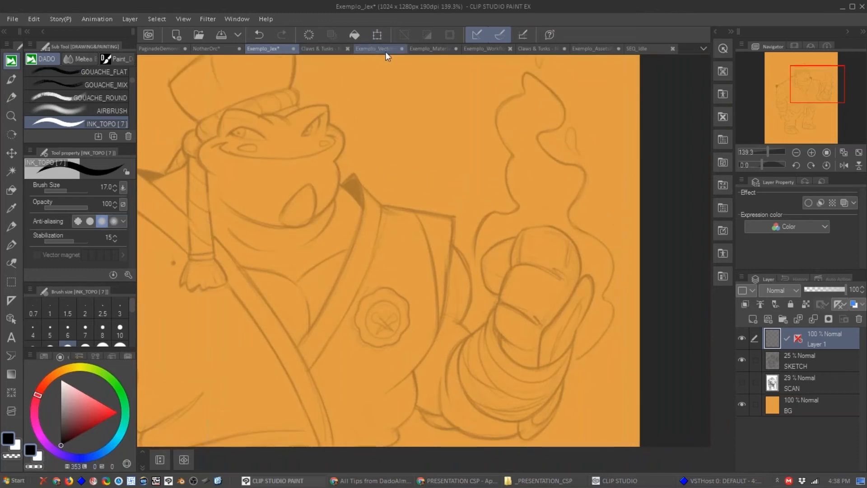
Switch to the Exemplo_VectorArt document, activate the Object tool and examine the whole character illustration.
left_click(379, 48)
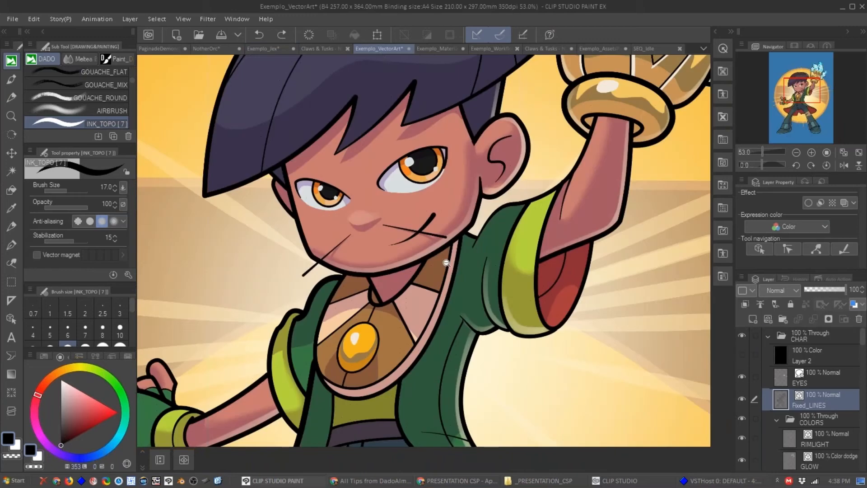
left_click(446, 262)
left_click_drag(445, 263, 392, 217)
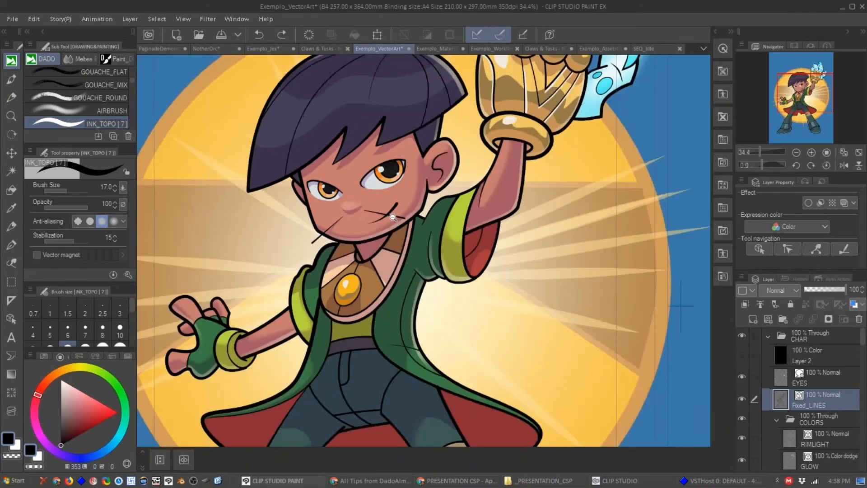
left_click(393, 217)
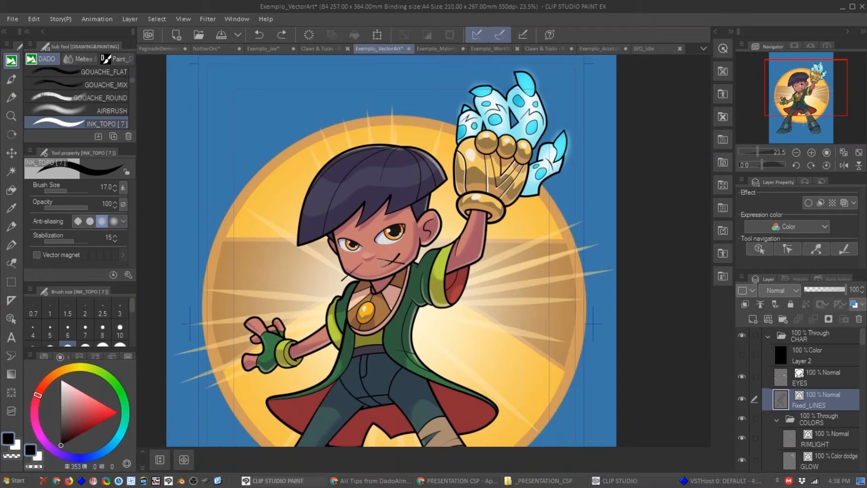
key("o")
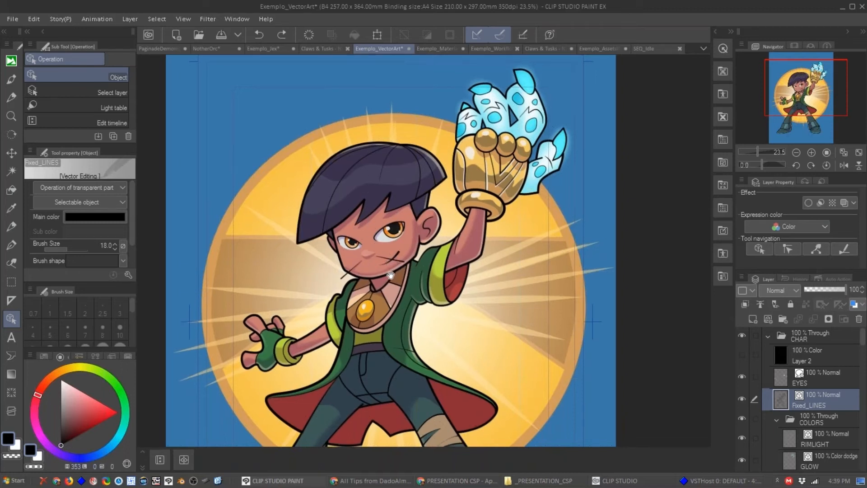
left_click_drag(369, 250, 334, 208)
left_click_drag(441, 294, 429, 268)
left_click_drag(403, 234, 406, 242)
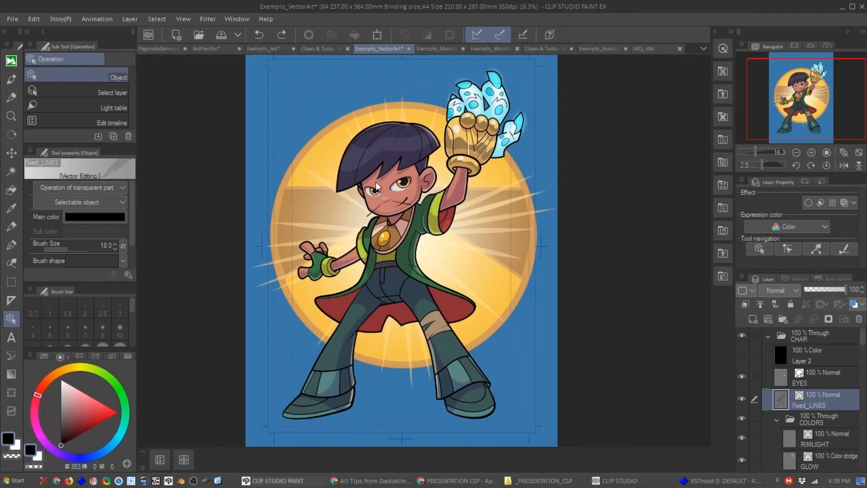
Examine the vector line art of the character's face, hair and eyes up close.
left_click_drag(386, 173, 521, 130)
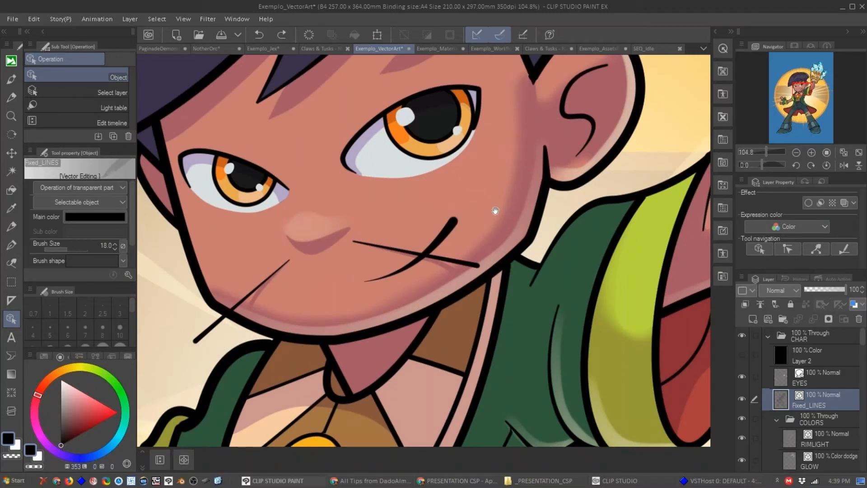
left_click_drag(505, 233, 505, 260)
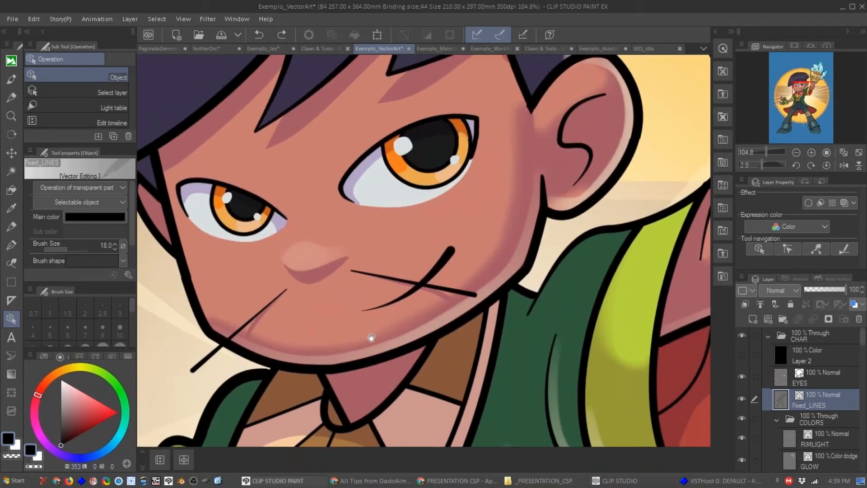
left_click_drag(371, 337, 629, 475)
left_click_drag(289, 207, 296, 211)
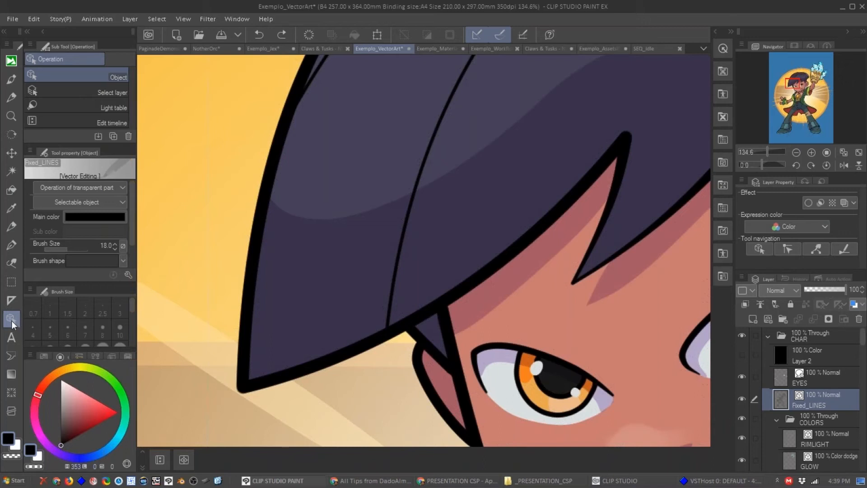
left_click_drag(296, 292, 251, 252)
scroll(252, 251, "down", 3)
left_click_drag(293, 275, 166, 138)
scroll(271, 149, "up", 3)
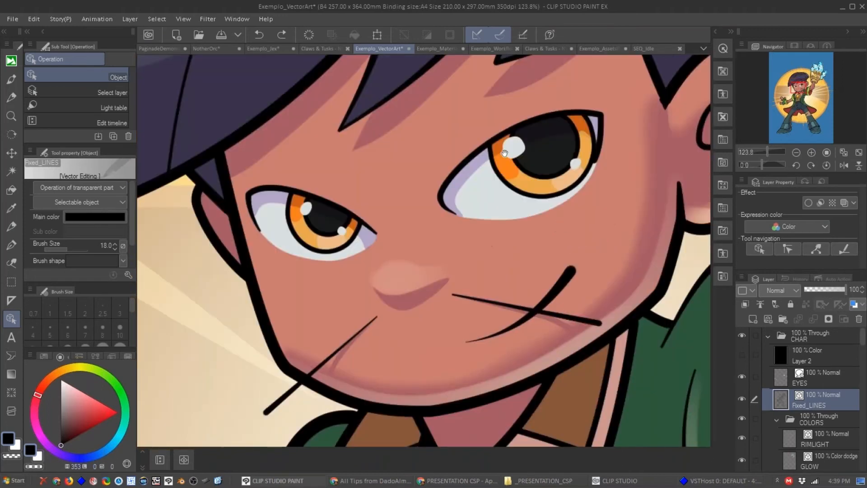
left_click_drag(505, 153, 422, 226)
scroll(422, 226, "up", 3)
left_click(367, 238)
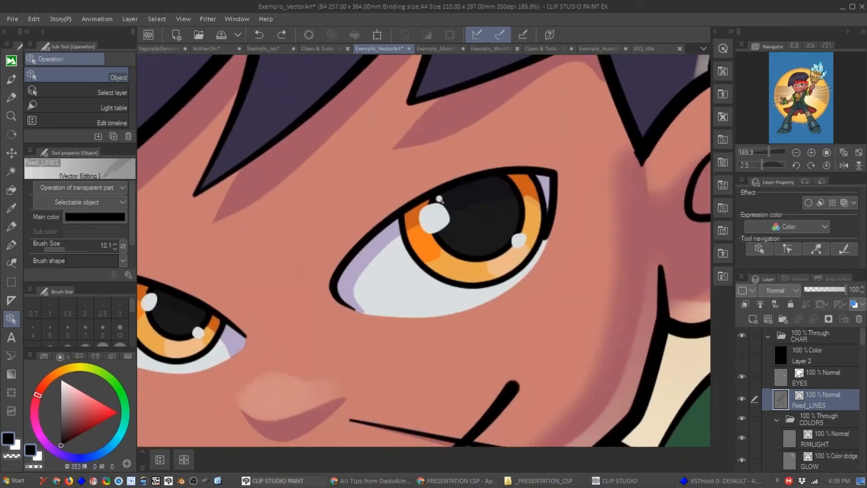
scroll(439, 199, "up", 2)
mouse_move(466, 100)
left_mouse_down()
mouse_move(465, 77)
mouse_move(443, 132)
mouse_move(429, 121)
mouse_move(352, 119)
mouse_move(353, 99)
left_mouse_up()
left_click(441, 271)
scroll(441, 270, "down", 4)
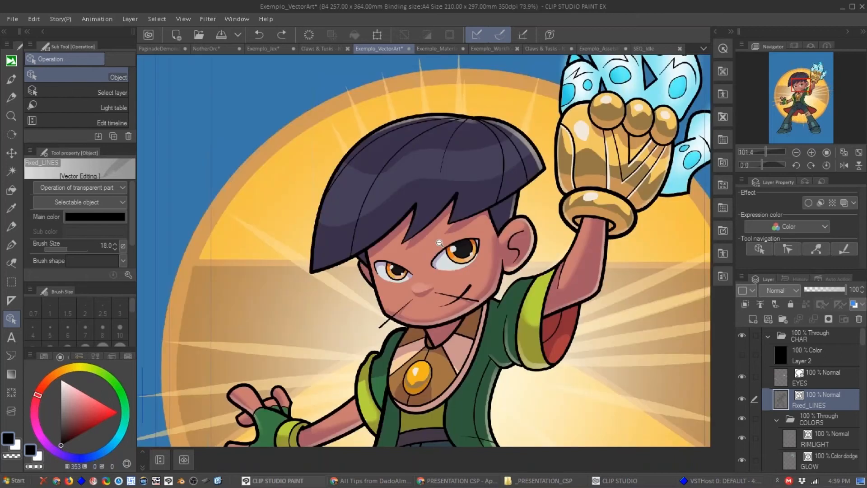
Select the Skin fill and pull its control points along the jaw and neck inward with the Object tool.
scroll(439, 243, "up", 4)
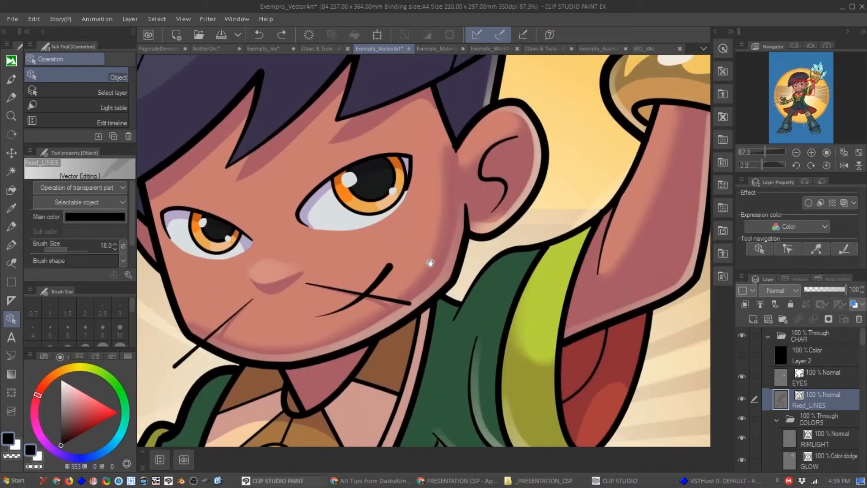
scroll(326, 257, "up", 2)
scroll(326, 257, "up", 1)
left_click(491, 295)
left_click_drag(492, 294, 484, 231)
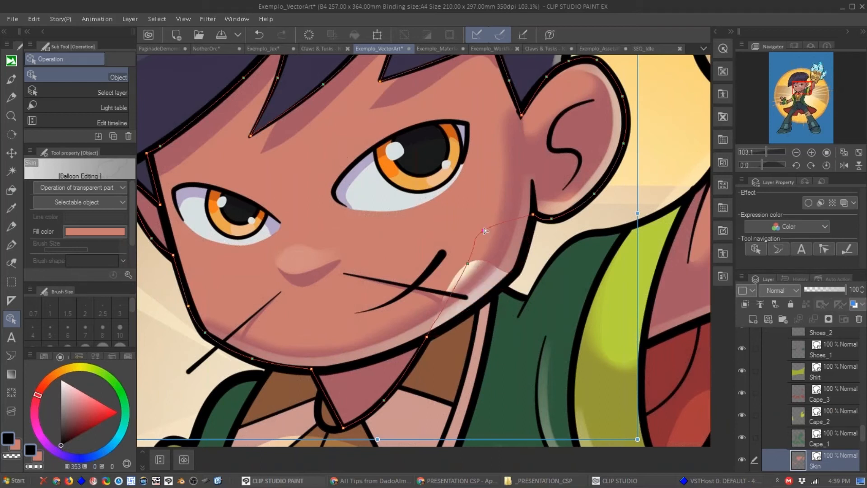
left_click_drag(532, 216, 490, 191)
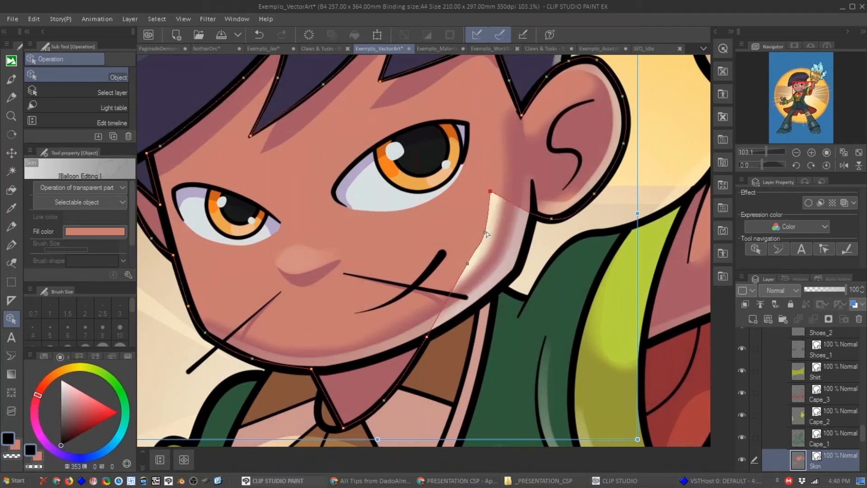
left_click_drag(485, 232, 479, 232)
left_click_drag(467, 263, 458, 261)
left_click_drag(427, 336, 402, 321)
left_click_drag(383, 400, 350, 352)
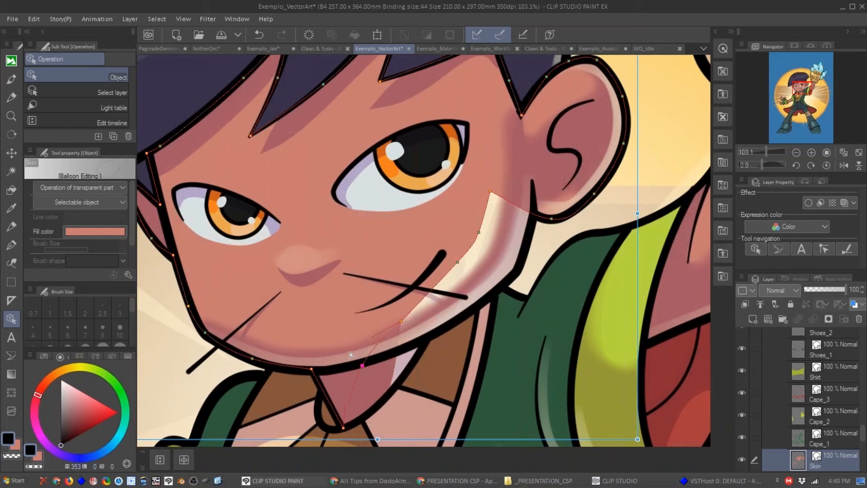
Undo the control point changes on the Skin fill's jaw and neck edge.
key("ctrl+z")
key("ctrl+z")
key("ctrl+z")
key("ctrl+z")
key("ctrl+z")
key("ctrl+z")
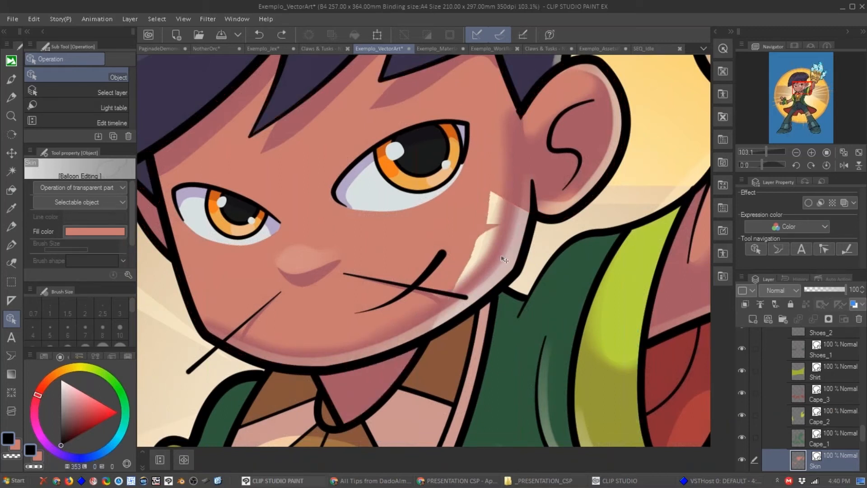
key("ctrl+z")
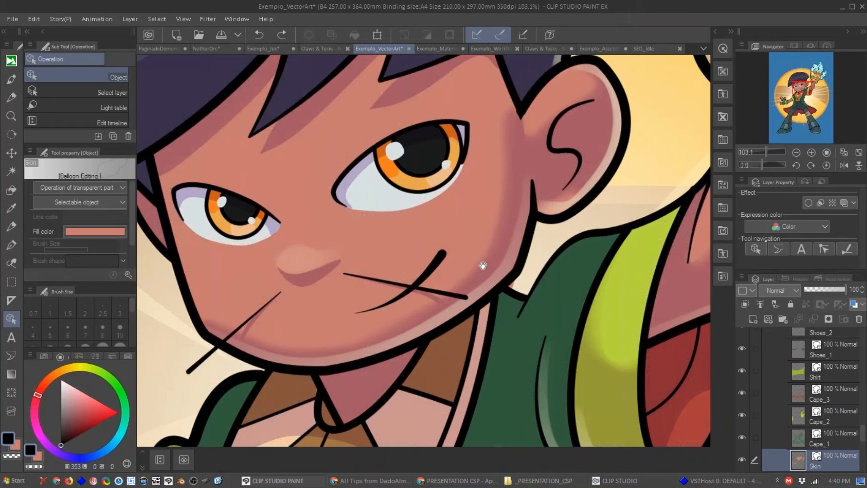
Select the Skin fill, switch to the TRANSITIONS shading line along the jaw, and deselect it.
left_click_drag(483, 265, 472, 259)
left_click(490, 223)
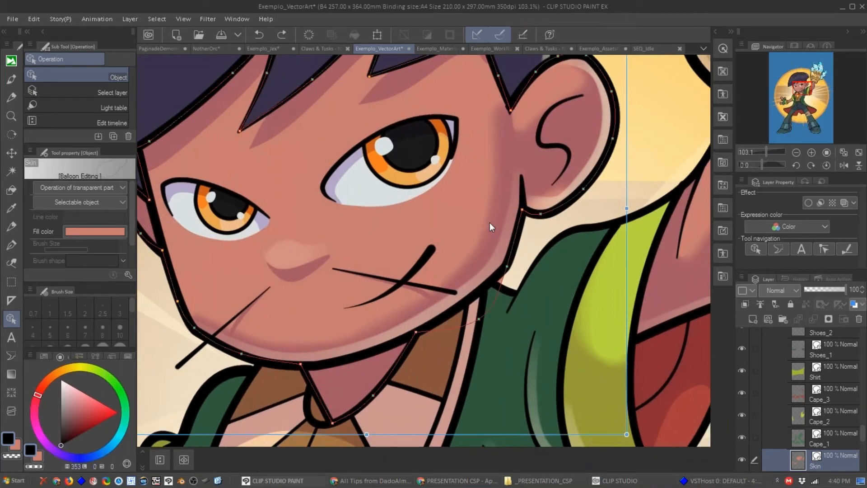
left_click(489, 222)
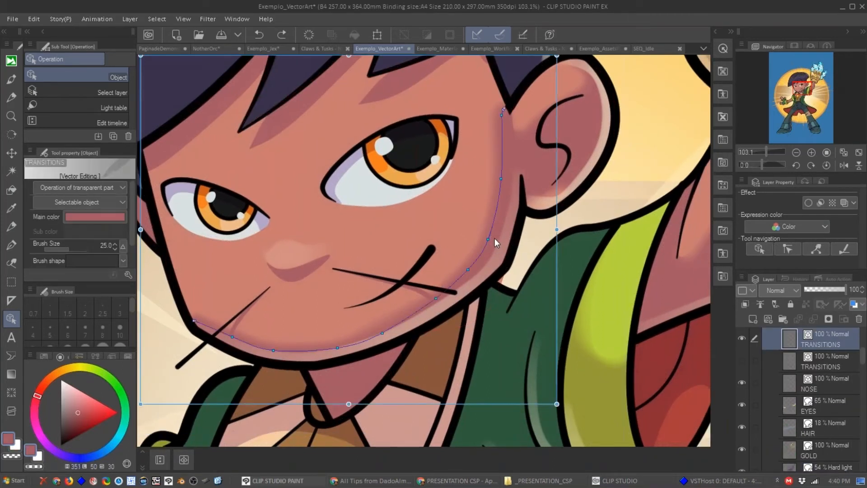
left_click(515, 189)
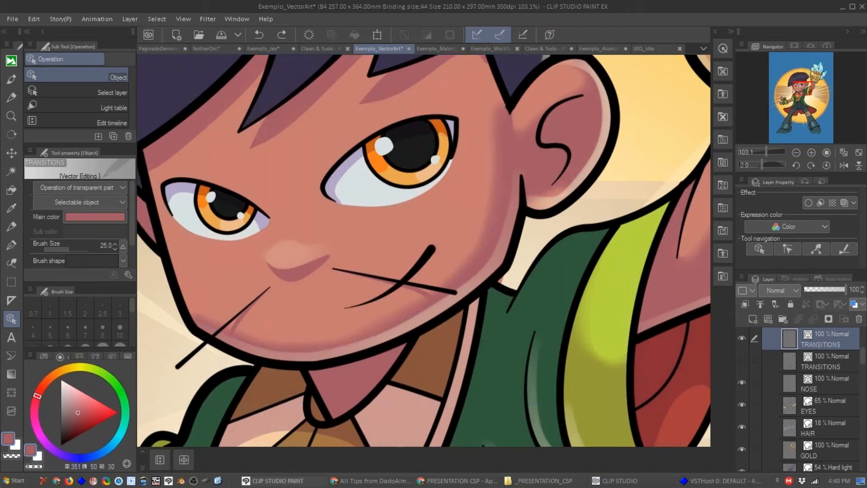
left_click_drag(490, 235, 499, 243)
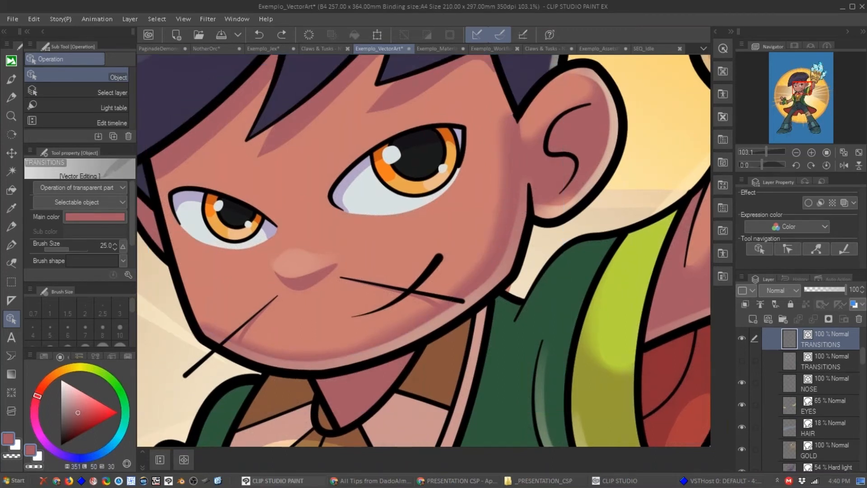
Reshape the TRANSITIONS shading line along the cheek and jaw by moving its control points inward.
scroll(480, 267, "up", 4)
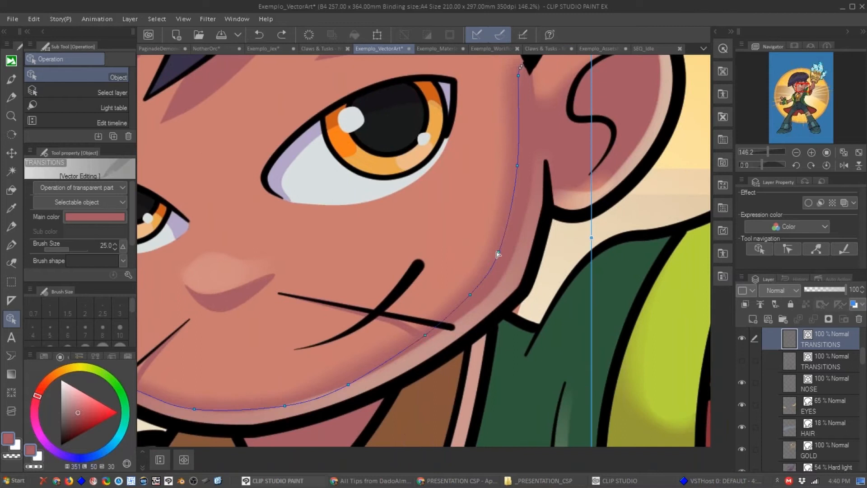
left_click(470, 243)
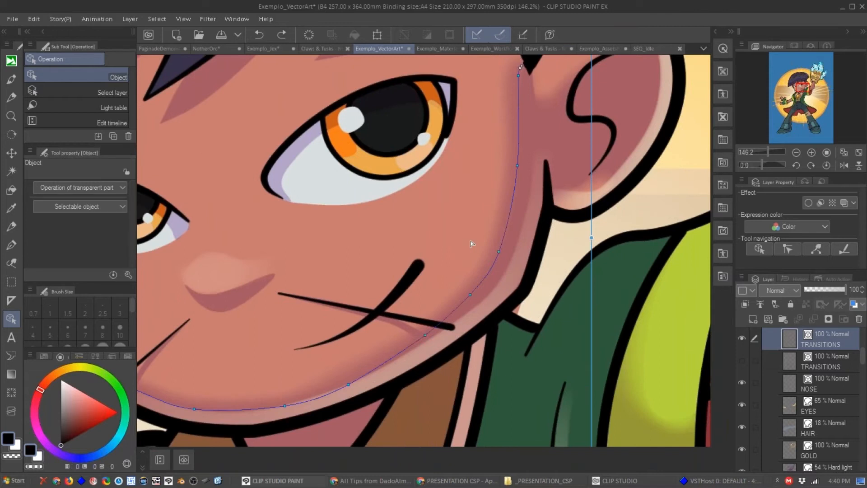
left_click(499, 254)
left_click_drag(467, 244, 512, 256)
left_click_drag(471, 294, 450, 278)
left_click_drag(426, 334, 398, 310)
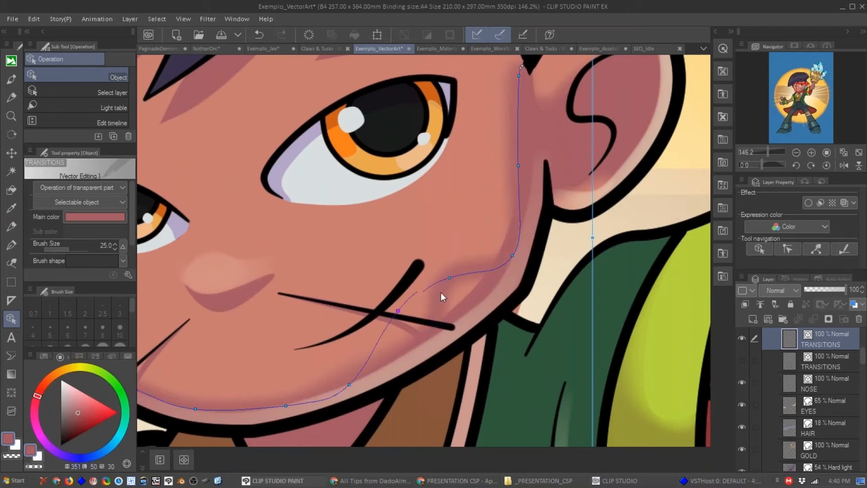
left_click_drag(512, 256, 487, 249)
left_click_drag(518, 165, 496, 167)
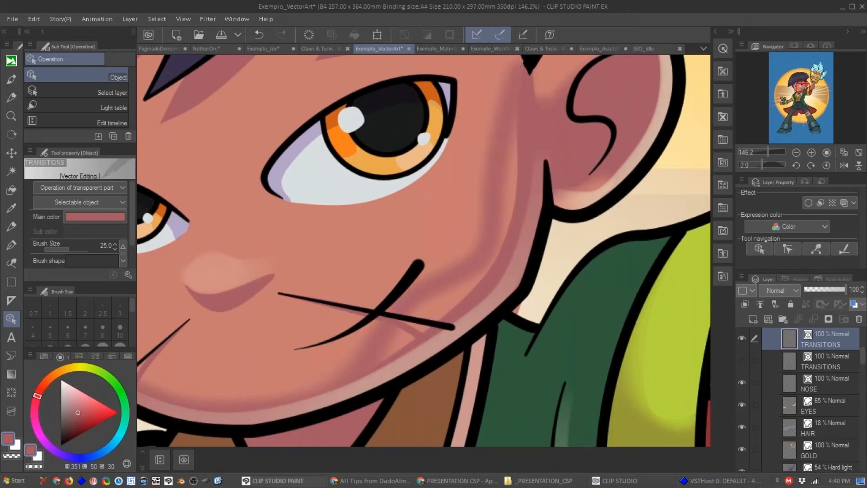
Examine the whole vector character against its circular background.
left_click_drag(485, 229, 429, 230, "ctrl")
left_click_drag(458, 289, 397, 290)
left_click_drag(589, 332, 522, 200)
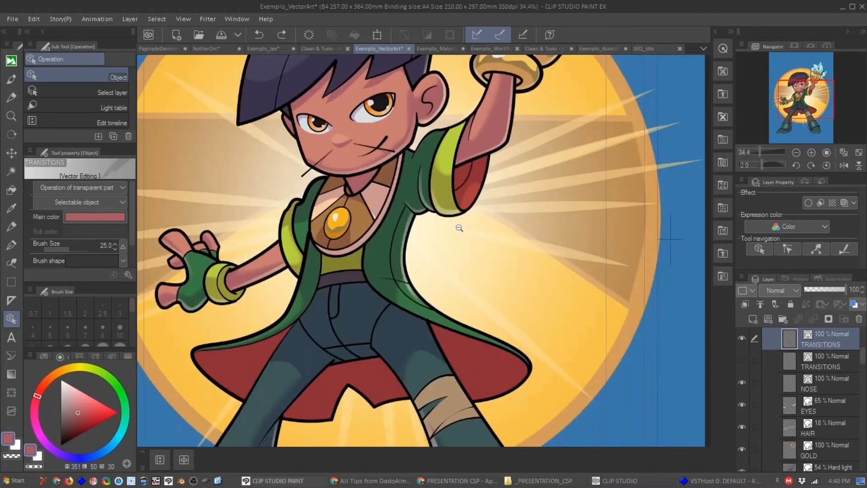
left_click(459, 228, "ctrl+alt")
left_click(516, 237, "ctrl+alt")
left_click_drag(516, 237, 497, 269)
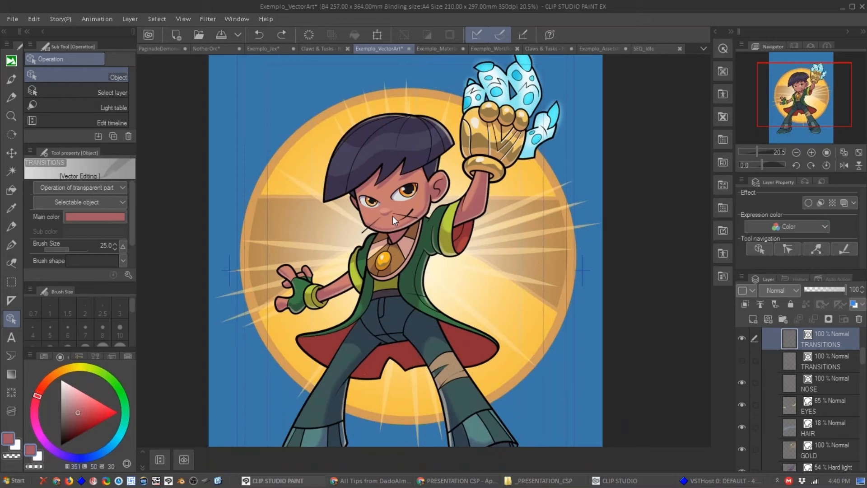
left_click_drag(427, 228, 427, 207)
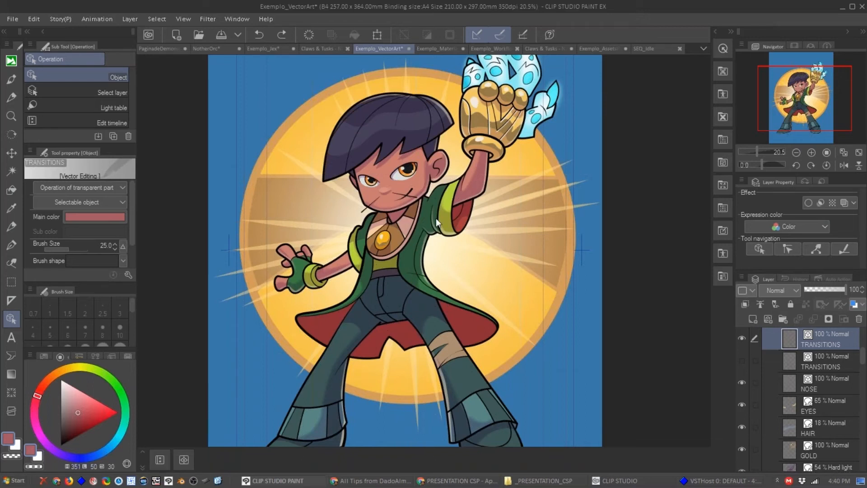
mouse_move(384, 216)
left_mouse_down()
mouse_move(384, 225)
mouse_move(391, 223)
left_mouse_up()
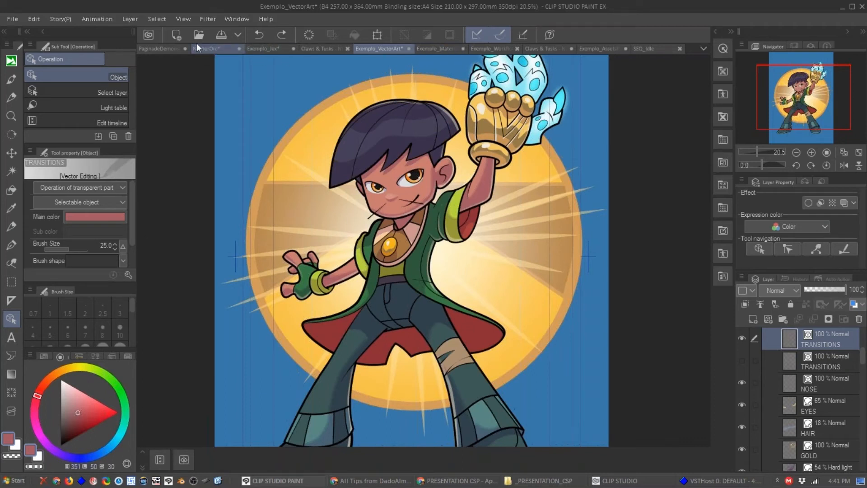
Switch to the NotherOrc document, passing through the PaginadeDemonstracao and Exemplo_Jex documents.
left_click(163, 49)
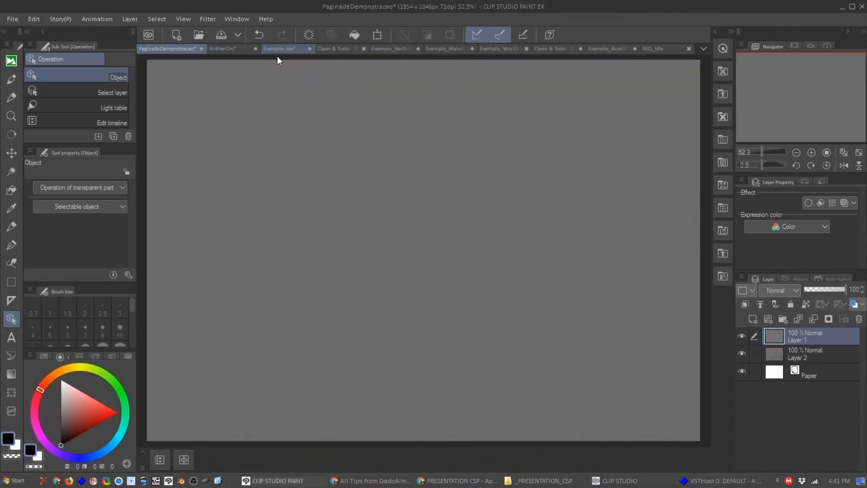
left_click(277, 52)
left_click(219, 51)
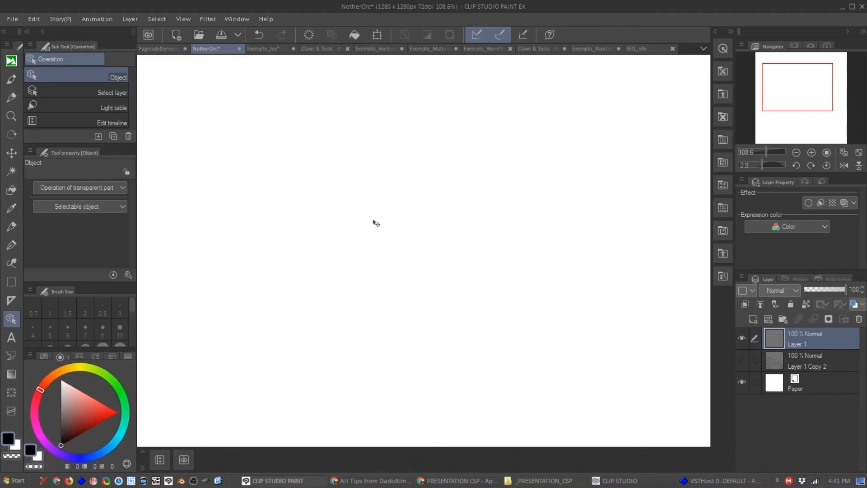
Show the Layer 1 and Layer 1 Copy 2 sketch layers and merge Layer 1 down into Layer 1 Copy 2.
left_click(743, 339)
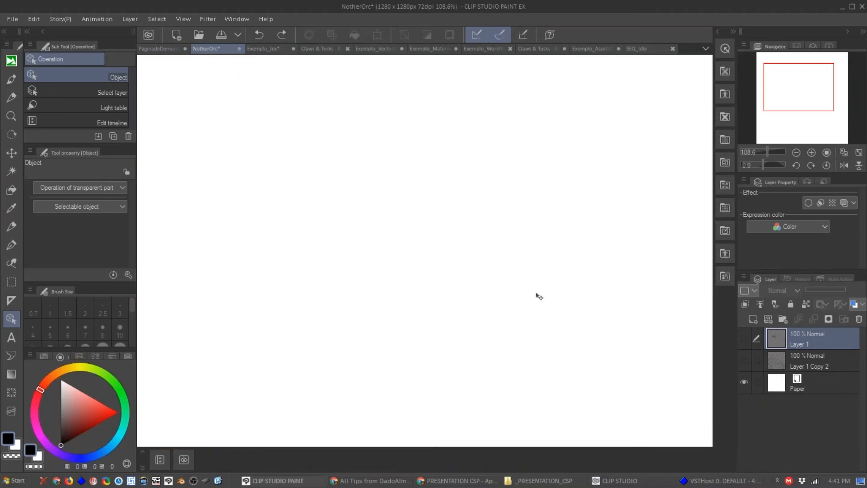
left_click(744, 338)
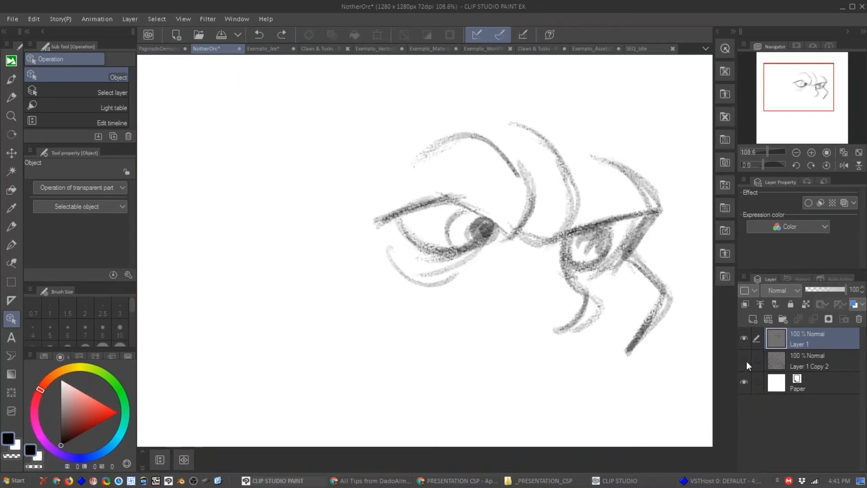
left_click(745, 360)
key("ctrl+e")
Add a new empty layer above the merged orc sketch, and make the Layer 1 Copy 2 sketch layer active again.
scroll(389, 199, "down", 3)
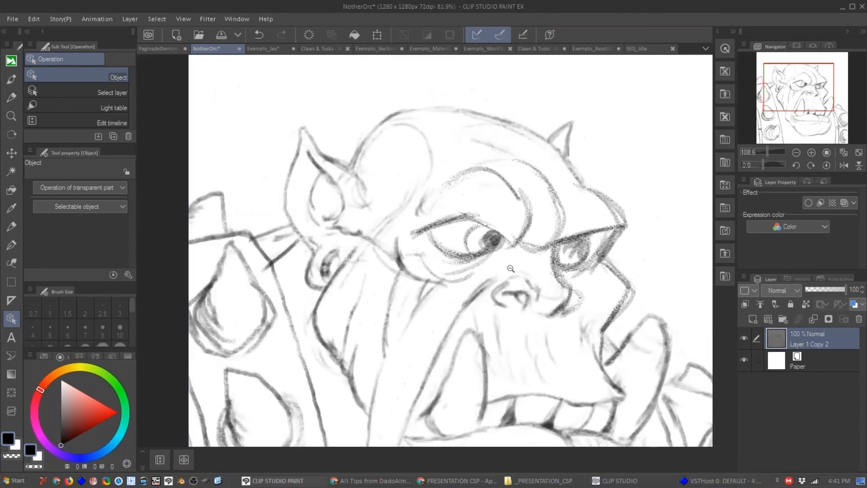
left_click_drag(389, 200, 384, 206)
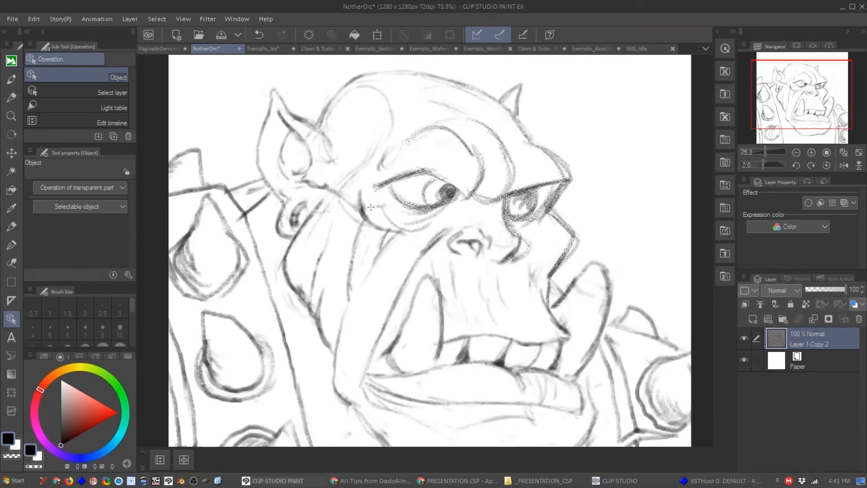
key("ctrl+shift+n")
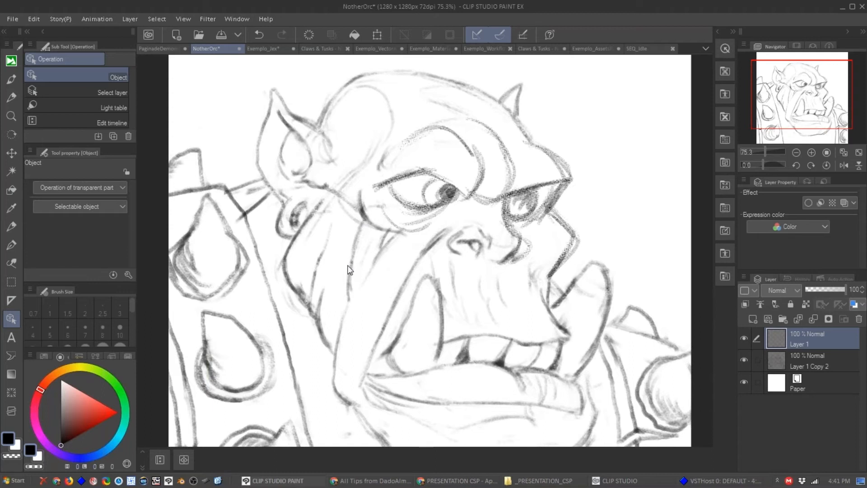
left_click(810, 357)
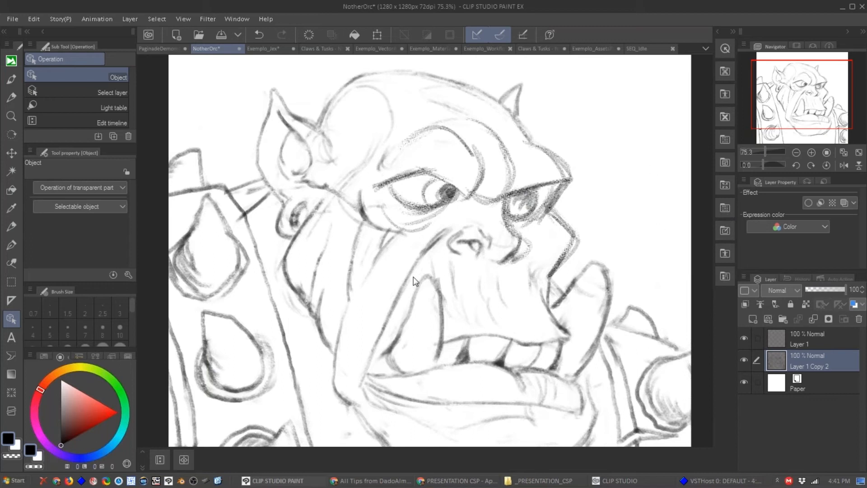
mouse_move(419, 270)
left_mouse_down()
mouse_move(393, 241)
mouse_move(421, 256)
mouse_move(420, 269)
left_mouse_up()
left_click_drag(493, 245, 503, 239)
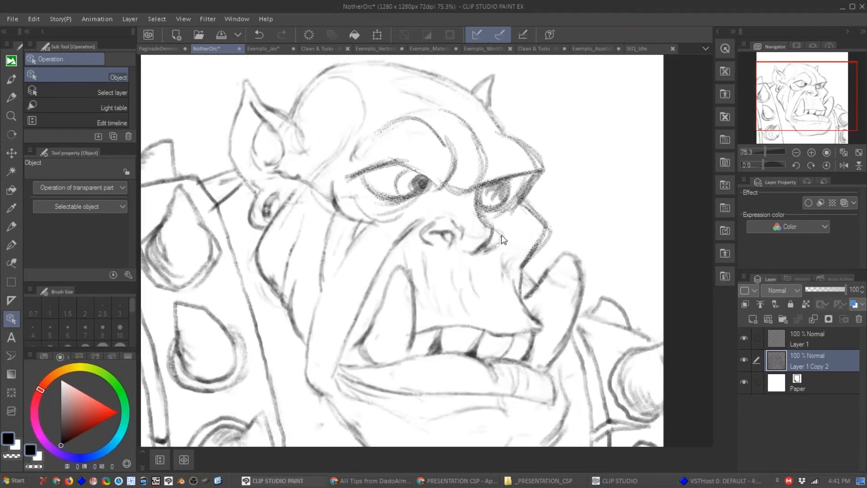
left_click_drag(407, 244, 418, 238)
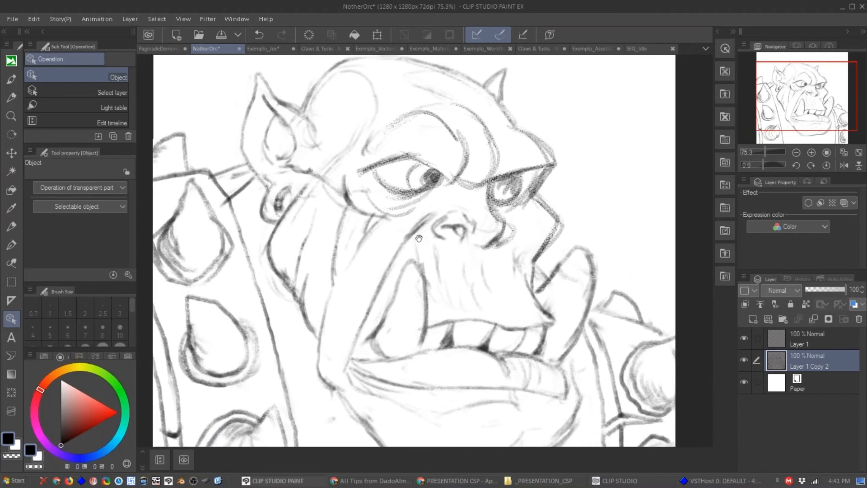
Tint the Layer 1 Copy 2 sketch with the blue layer color and add a new vector layer above Layer 1.
left_click(844, 203)
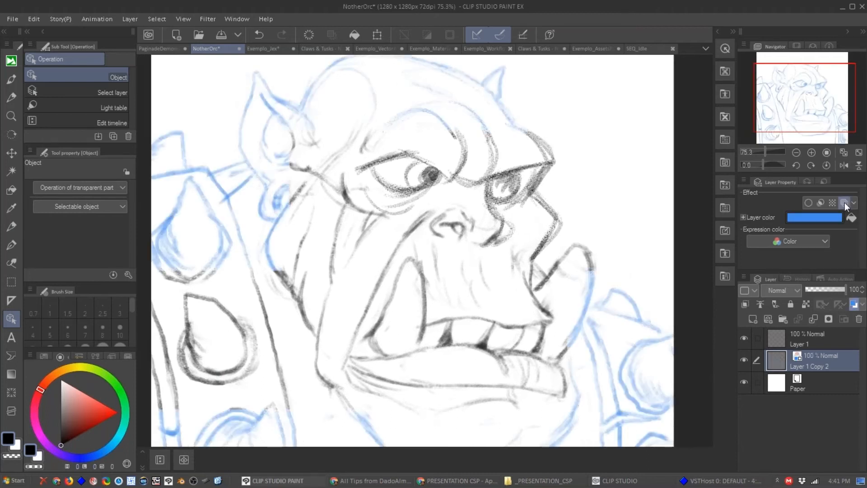
left_click_drag(416, 246, 452, 237)
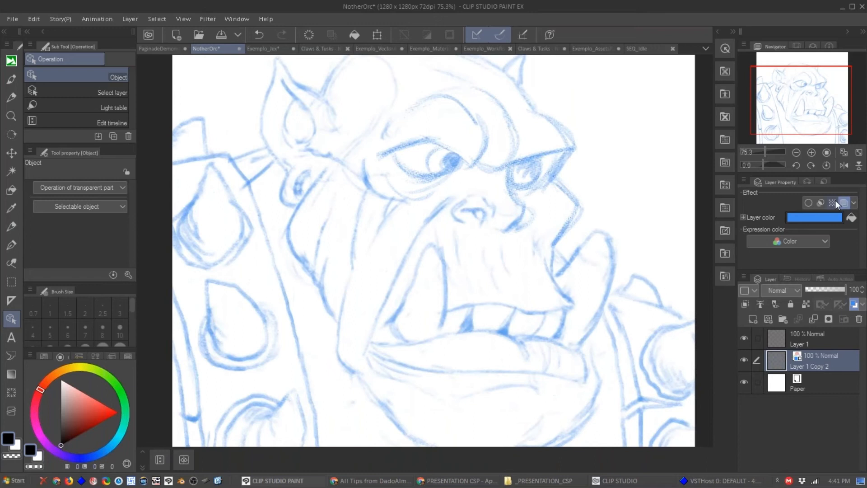
left_click(807, 334)
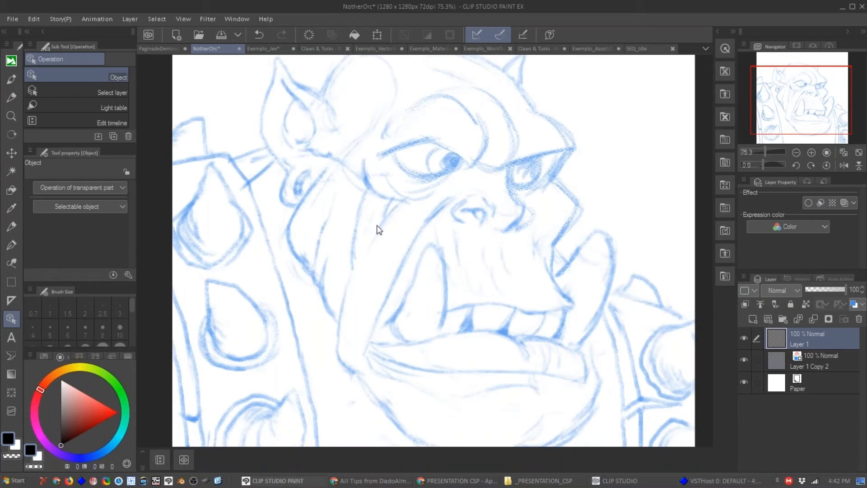
key("ctrl+shift+v")
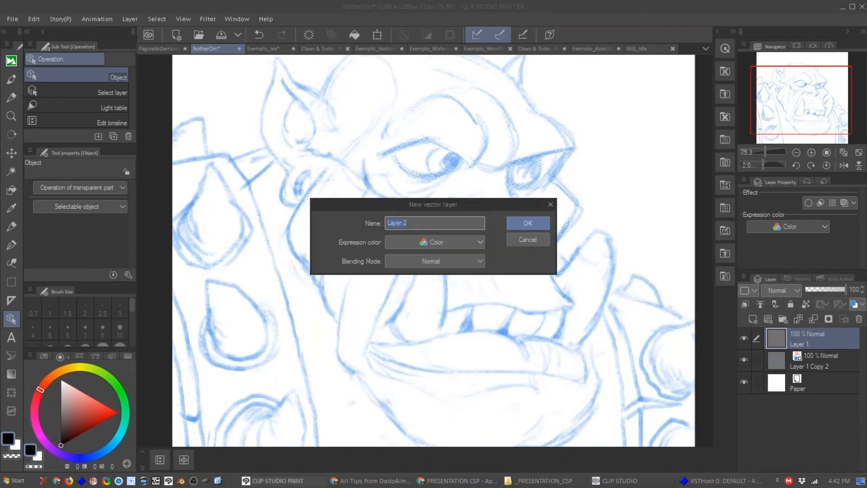
key("Return")
key("b")
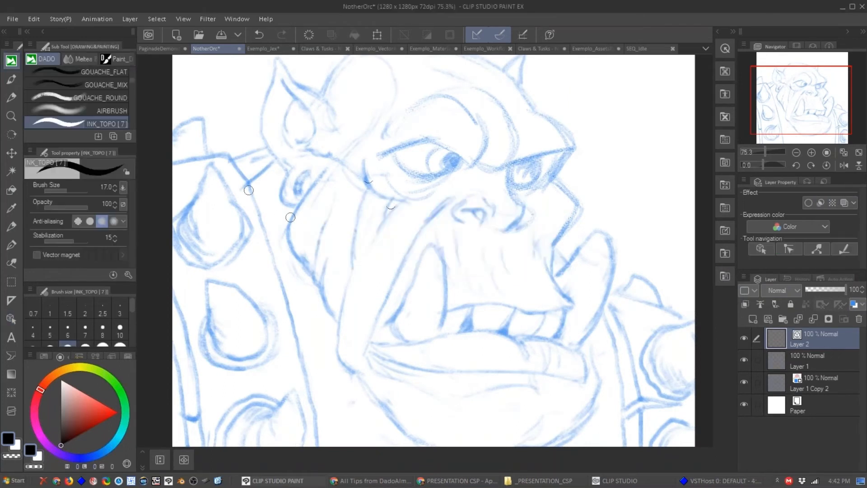
scroll(389, 151, "up", 5)
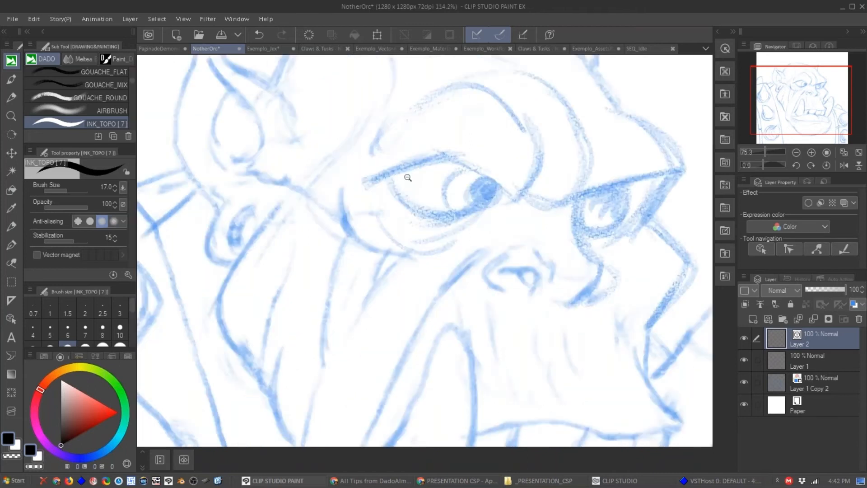
left_click_drag(343, 203, 426, 171)
key("ctrl+z")
mouse_move(337, 205)
left_mouse_down()
mouse_move(471, 203)
mouse_move(489, 213)
left_mouse_up()
key("ctrl+z")
key("ctrl+z")
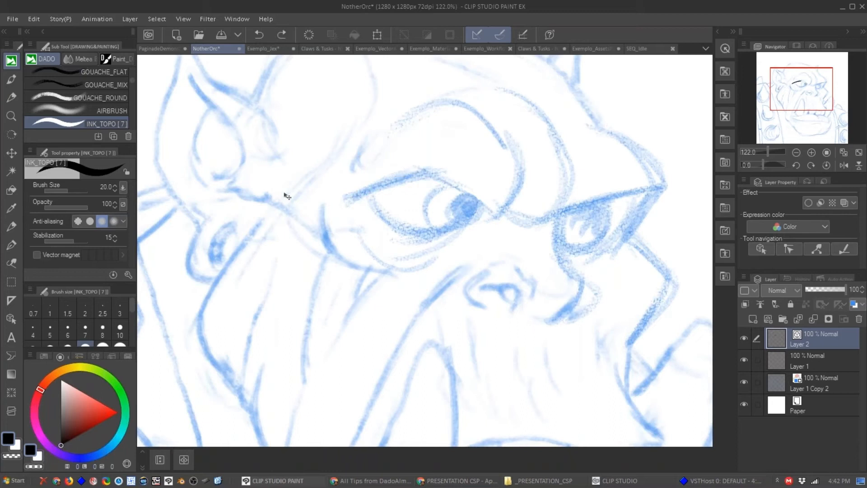
Choose the INK - ANIME brush, enlarge it, and ink the heavy brow lines over both of the orc's eyes.
scroll(131, 83, "down", 5)
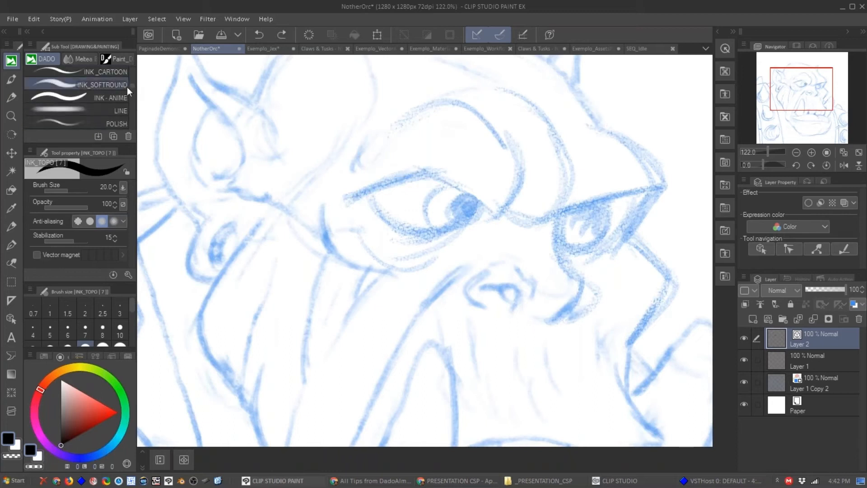
left_click(115, 97)
key("]")
key("]")
key("]")
key("]")
mouse_move(346, 202)
left_mouse_down()
mouse_move(439, 176)
mouse_move(497, 215)
mouse_move(515, 136)
mouse_move(527, 221)
mouse_move(576, 189)
mouse_move(552, 140)
left_mouse_up()
left_click_drag(570, 213, 668, 188)
mouse_move(595, 128)
left_mouse_down()
mouse_move(662, 183)
mouse_move(626, 225)
mouse_move(629, 237)
mouse_move(572, 169)
left_mouse_up()
Reduce the ink brush to size 17 and ink the contours of both eyes over the blue sketch.
key("[")
left_click_drag(497, 146, 548, 131)
mouse_move(499, 156)
left_mouse_down()
mouse_move(517, 156)
mouse_move(519, 137)
mouse_move(509, 135)
left_mouse_up()
left_click_drag(306, 117, 403, 153)
key("ctrl+z")
mouse_move(302, 118)
left_mouse_down()
mouse_move(401, 153)
mouse_move(354, 113)
mouse_move(380, 160)
left_mouse_up()
Ink the nose, from the line below the far eye down to the nose tip and the nostrils.
mouse_move(491, 156)
left_mouse_down()
mouse_move(486, 163)
mouse_move(535, 218)
mouse_move(510, 246)
left_mouse_up()
left_click_drag(519, 224, 480, 248)
mouse_move(420, 224)
left_mouse_down()
mouse_move(431, 218)
mouse_move(451, 237)
left_mouse_up()
mouse_move(417, 198)
left_mouse_down()
mouse_move(400, 218)
mouse_move(415, 238)
left_mouse_up()
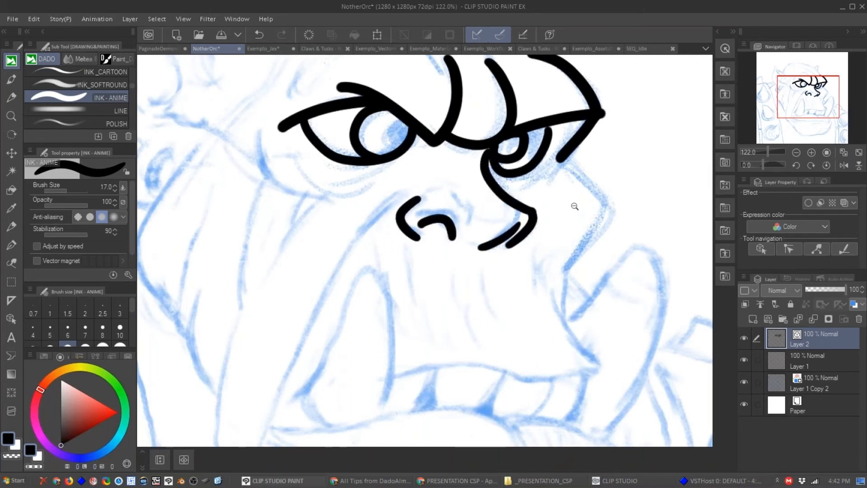
Ink the far cheek's contour and the long fold running from the nose to the mouth corner.
scroll(572, 206, "down", 2)
scroll(572, 206, "down", 1)
left_click_drag(565, 171, 571, 286)
mouse_move(449, 206)
left_mouse_down()
mouse_move(419, 237)
mouse_move(371, 370)
left_mouse_up()
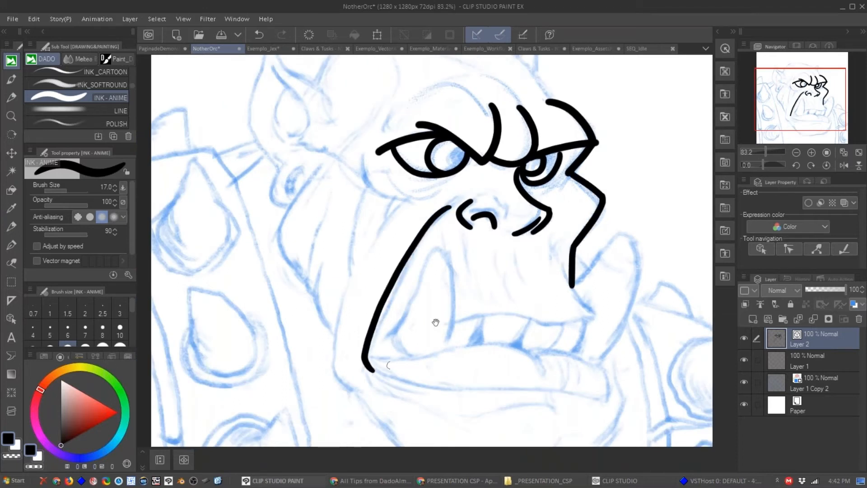
Ink the near jaw edge, the cheekbone crease beside the eye and the pointed ear.
left_click_drag(434, 323, 433, 348)
mouse_move(318, 192)
left_mouse_down()
mouse_move(305, 319)
mouse_move(335, 402)
mouse_move(354, 279)
left_mouse_up()
left_click_drag(358, 157, 344, 185)
left_click_drag(343, 205, 373, 282)
mouse_move(292, 178)
left_mouse_down()
mouse_move(300, 212)
mouse_move(251, 111)
mouse_move(312, 150)
left_mouse_up()
mouse_move(260, 94)
left_mouse_down()
mouse_move(233, 167)
mouse_move(261, 231)
mouse_move(254, 239)
mouse_move(274, 254)
left_mouse_up()
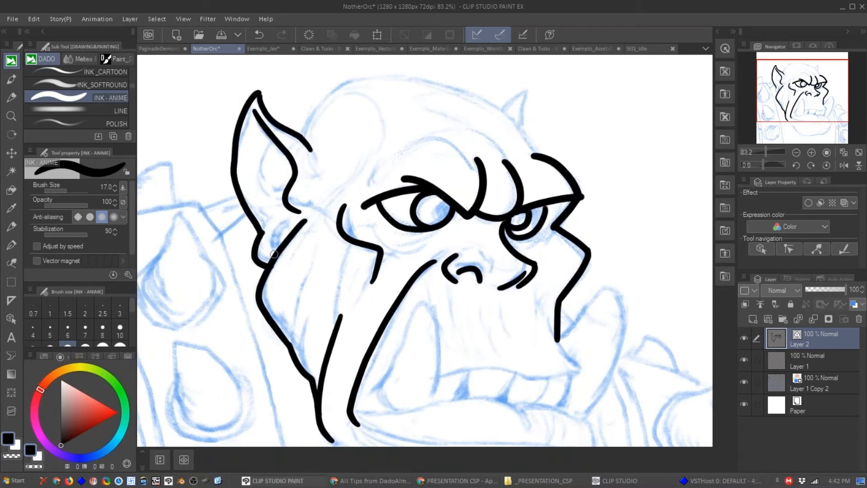
Ink the skull outline and the small horn, and redraw the near eye's iris.
left_click_drag(406, 226, 387, 248)
mouse_move(282, 153)
left_mouse_down()
mouse_move(375, 96)
mouse_move(488, 136)
mouse_move(514, 178)
left_mouse_up()
mouse_move(484, 130)
left_mouse_down()
mouse_move(513, 110)
mouse_move(502, 149)
left_mouse_up()
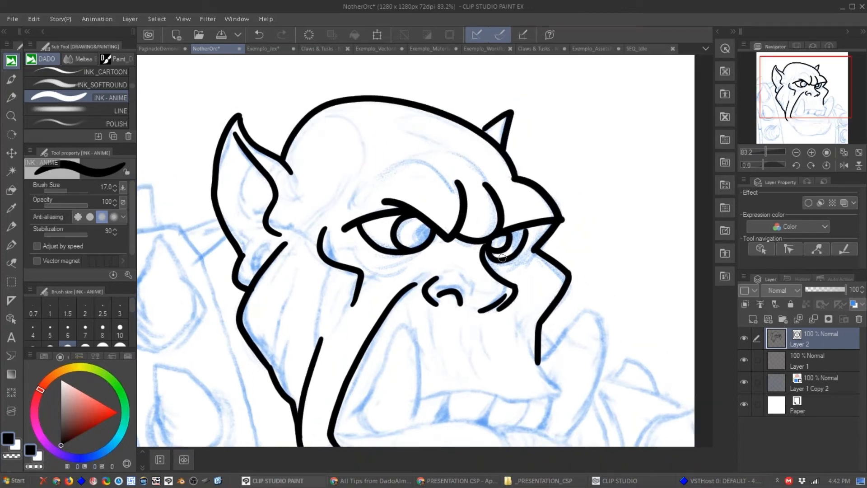
key("ctrl+z")
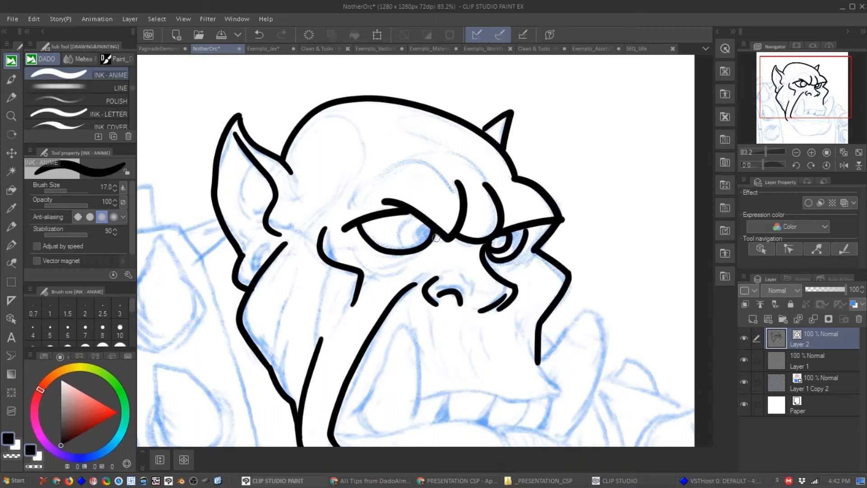
left_click_drag(445, 236, 445, 228)
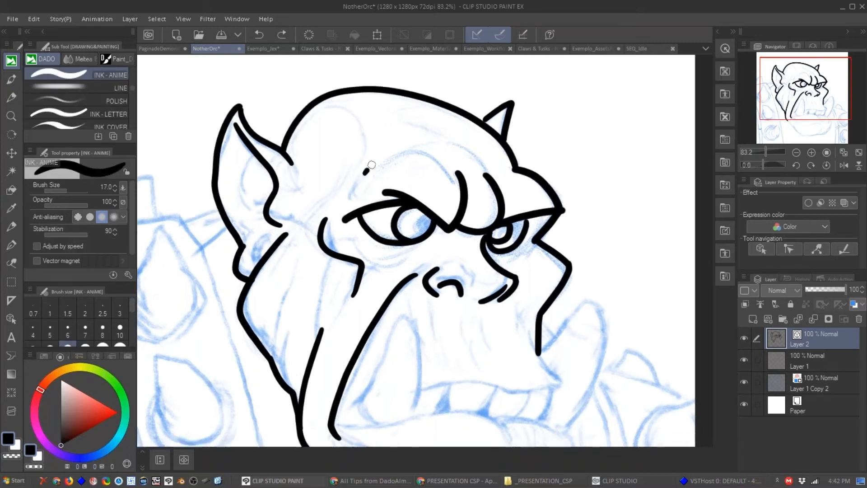
Ink the forehead wrinkles above the brows and the edge of the upper lip.
left_click_drag(363, 173, 445, 166)
left_click_drag(450, 139, 477, 161)
left_click_drag(502, 269, 472, 134)
mouse_move(389, 257)
left_mouse_down()
mouse_move(450, 242)
mouse_move(495, 257)
mouse_move(523, 251)
mouse_move(509, 222)
mouse_move(518, 205)
mouse_move(544, 302)
mouse_move(587, 328)
left_mouse_up()
left_click_drag(467, 247, 445, 177)
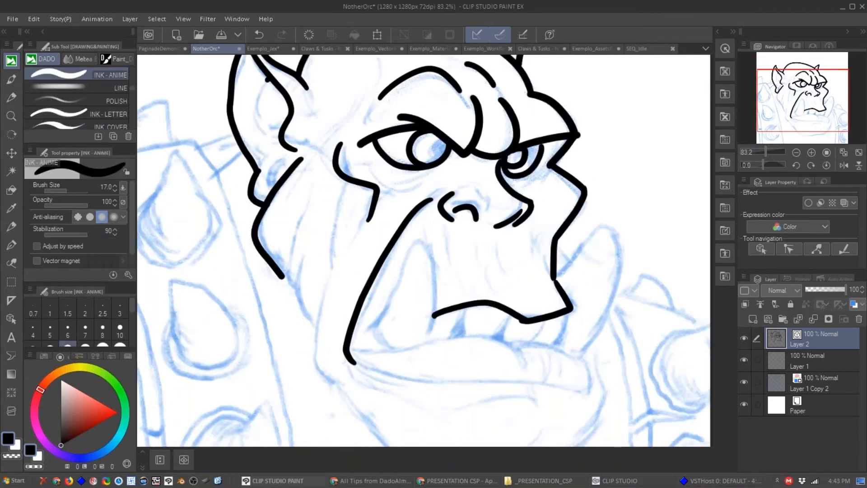
Try a jaw line that crosses the cheek fold, trimming its overshoot and then removing it with the ERASER_HARD vector eraser.
key("ctrl+z")
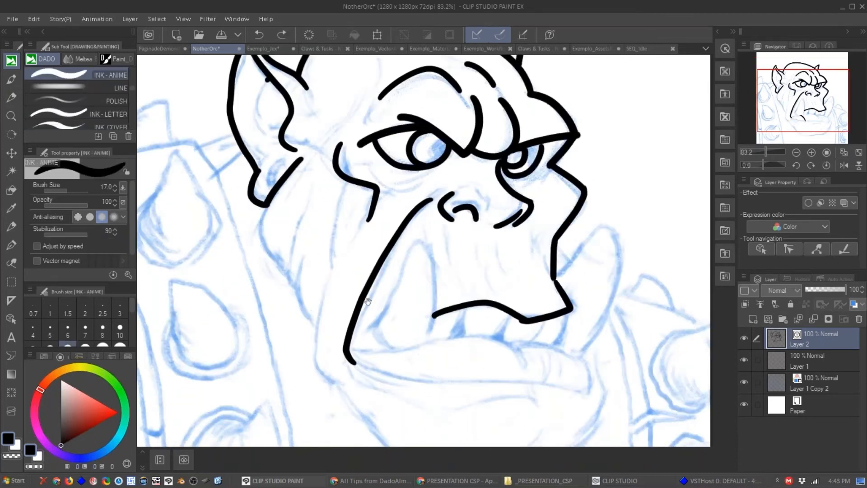
left_click_drag(368, 302, 357, 247)
mouse_move(255, 145)
left_mouse_down()
mouse_move(266, 216)
mouse_move(397, 320)
left_mouse_up()
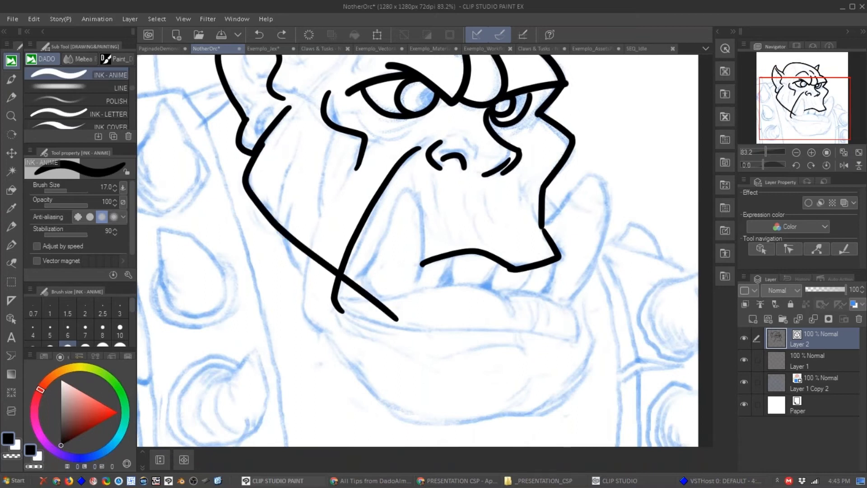
key("e")
left_click(384, 347)
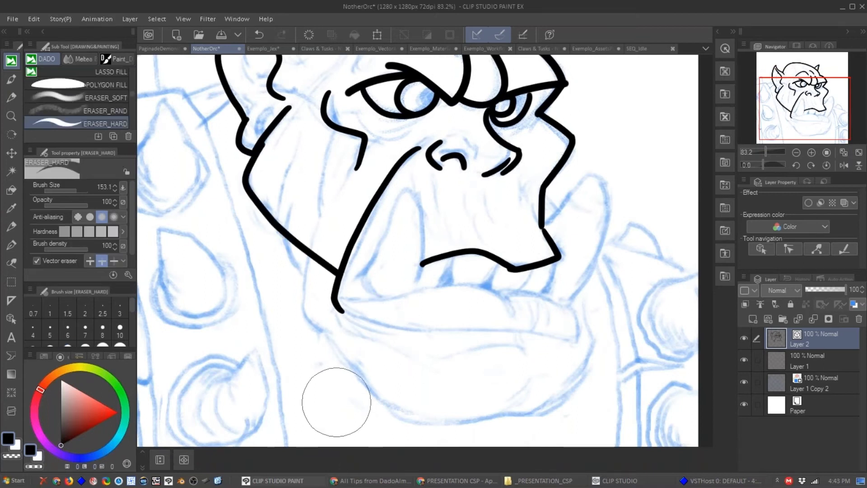
left_click(316, 235)
Ink the near jaw line from below the ear and the cheek edge down to the chin.
key("p")
mouse_move(257, 143)
left_mouse_down()
mouse_move(247, 179)
mouse_move(302, 277)
left_mouse_up()
mouse_move(314, 236)
left_mouse_down()
mouse_move(313, 323)
mouse_move(332, 334)
left_mouse_up()
Reduce the ink brush to size 15 and ink the middle spike with its ring on the near shoulder armor.
mouse_move(300, 283)
left_mouse_down()
mouse_move(409, 253)
mouse_move(409, 268)
left_mouse_up()
key("[")
mouse_move(267, 215)
left_mouse_down()
mouse_move(275, 282)
mouse_move(271, 216)
mouse_move(336, 263)
left_mouse_up()
mouse_move(284, 251)
left_mouse_down()
mouse_move(263, 275)
mouse_move(278, 295)
mouse_move(333, 294)
mouse_move(339, 248)
mouse_move(286, 250)
mouse_move(302, 313)
mouse_move(337, 304)
mouse_move(359, 263)
mouse_move(329, 236)
mouse_move(303, 245)
left_mouse_up()
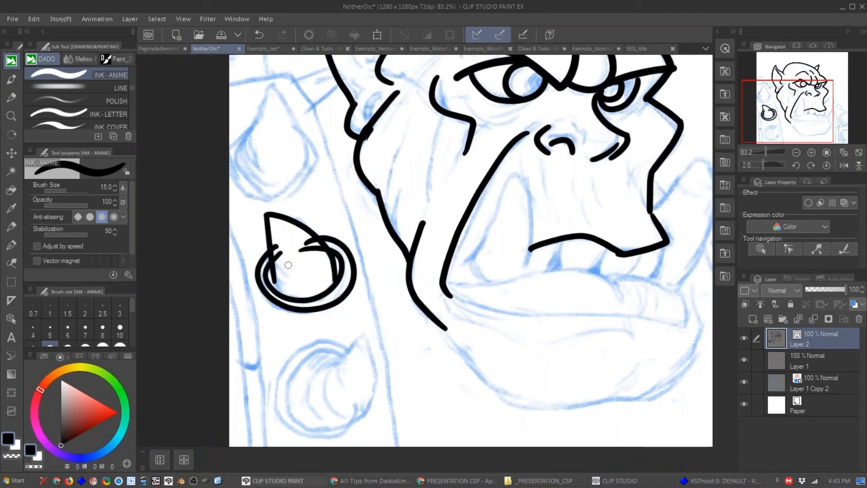
Trim the ring segments that cross the inside of the shoulder spike with the vector eraser.
key("e")
left_click(279, 246)
key("]")
key("]")
key("[")
left_click(305, 248)
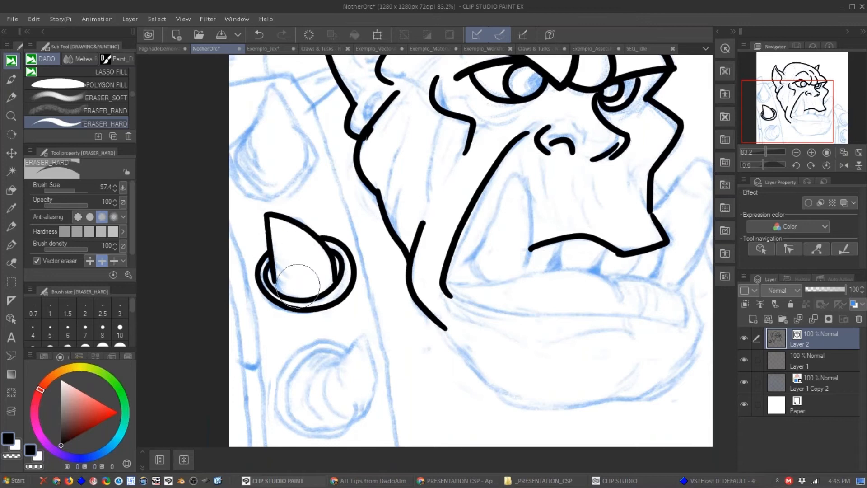
Ink the chin contour and the line under the lower lip.
key("p")
left_click_drag(364, 321, 305, 284)
mouse_move(377, 269)
left_mouse_down()
mouse_move(459, 368)
mouse_move(601, 361)
mouse_move(648, 307)
mouse_move(611, 251)
left_mouse_up()
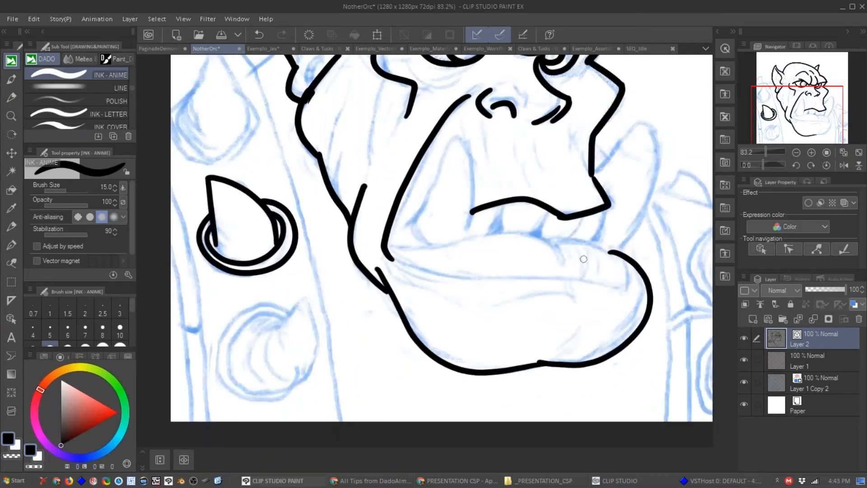
mouse_move(394, 261)
left_mouse_down()
mouse_move(481, 286)
mouse_move(578, 278)
mouse_move(618, 288)
mouse_move(659, 267)
mouse_move(653, 248)
left_mouse_up()
left_click_drag(642, 283, 420, 269)
Trim the lower lip line's overshoot beyond the chin contour with the vector eraser.
scroll(420, 269, "up", 5)
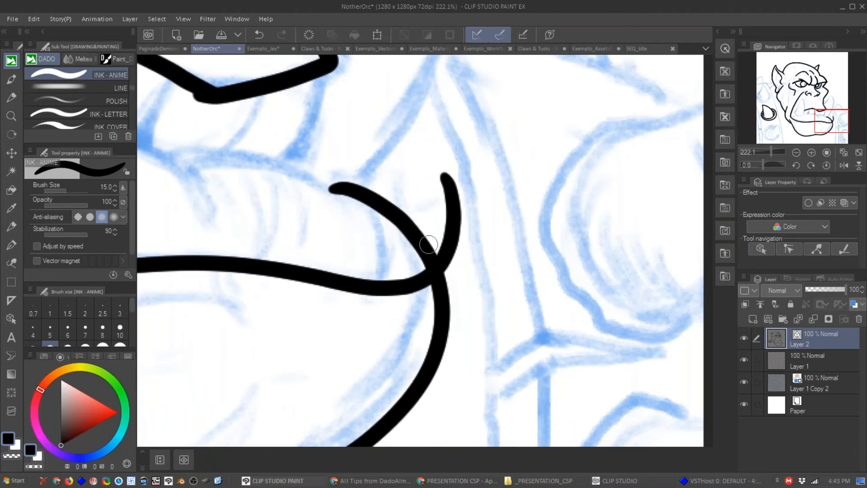
key("e")
mouse_move(444, 213)
left_mouse_down()
mouse_move(459, 204)
mouse_move(466, 228)
left_mouse_up()
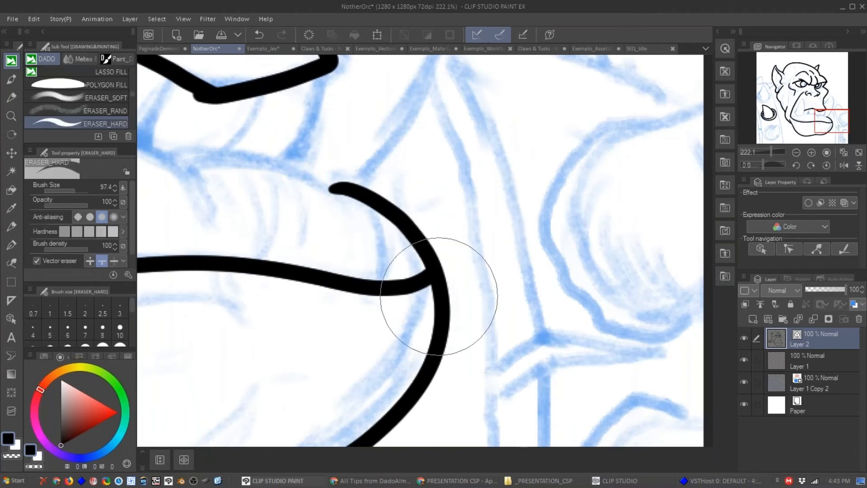
key("p")
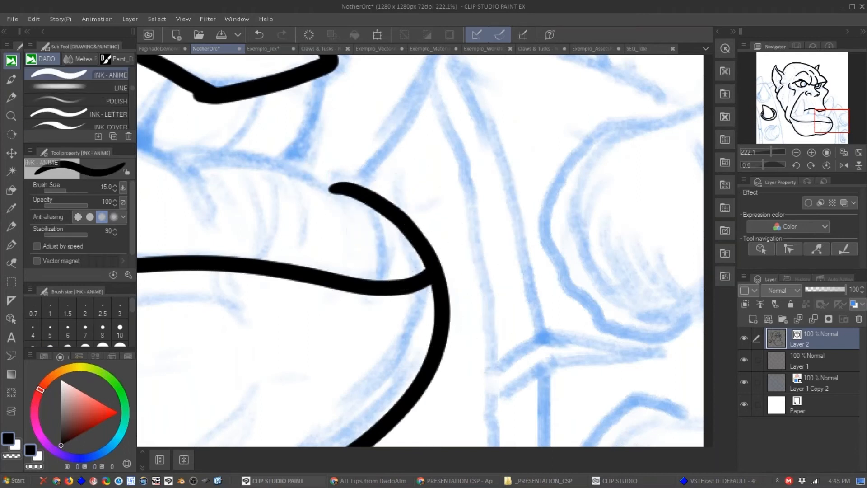
Ink the upper edge of the lower lip and the large near tusk.
scroll(438, 238, "down", 6)
scroll(490, 223, "up", 1)
left_click_drag(490, 223, 507, 233)
left_click_drag(347, 305, 465, 303)
mouse_move(462, 302)
left_mouse_down()
mouse_move(506, 299)
mouse_move(515, 311)
left_mouse_up()
mouse_move(398, 293)
left_mouse_down()
mouse_move(397, 222)
mouse_move(359, 289)
left_mouse_up()
Ink the far tusk and the teeth between the lips.
mouse_move(492, 246)
left_mouse_down()
mouse_move(540, 206)
mouse_move(522, 292)
mouse_move(499, 298)
left_mouse_up()
left_click_drag(464, 271, 457, 295)
left_click_drag(426, 272, 421, 296)
left_click_drag(491, 279, 488, 295)
left_click_drag(480, 279, 475, 300)
Erase the inked spike and ring from the near shoulder armor.
left_click_drag(394, 231, 406, 242)
key("e")
left_click_drag(228, 266, 282, 291)
Touch up the far tusk's lower end and ink the curve inside the ear.
key("p")
left_click_drag(476, 225, 471, 246)
key("e")
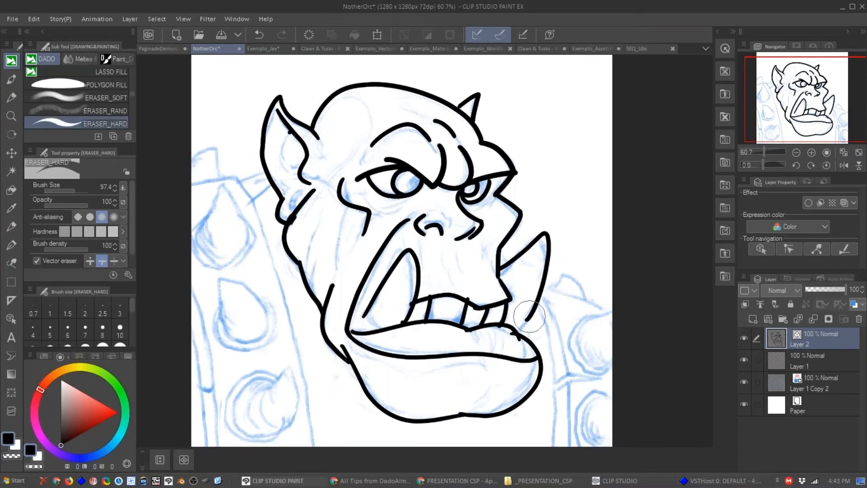
key("p")
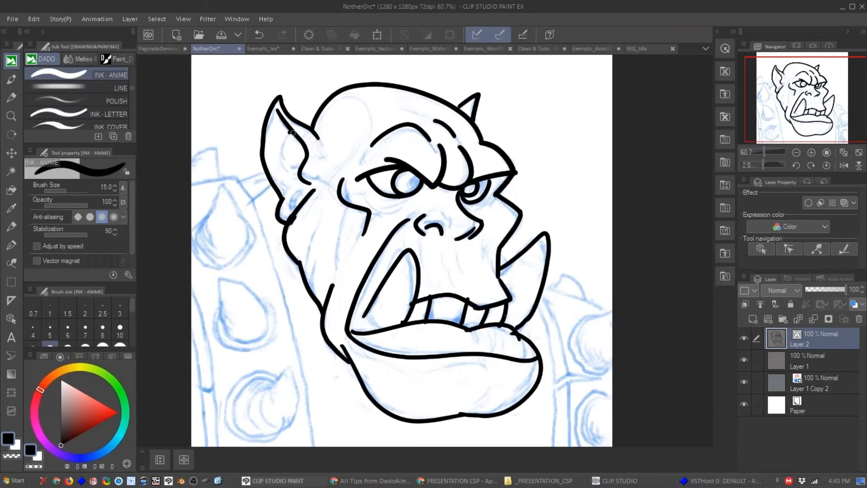
mouse_move(292, 133)
left_mouse_down()
mouse_move(278, 154)
mouse_move(291, 179)
left_mouse_up()
Examine the control points along the inner ear line with the Control point correction tool.
left_click(12, 263)
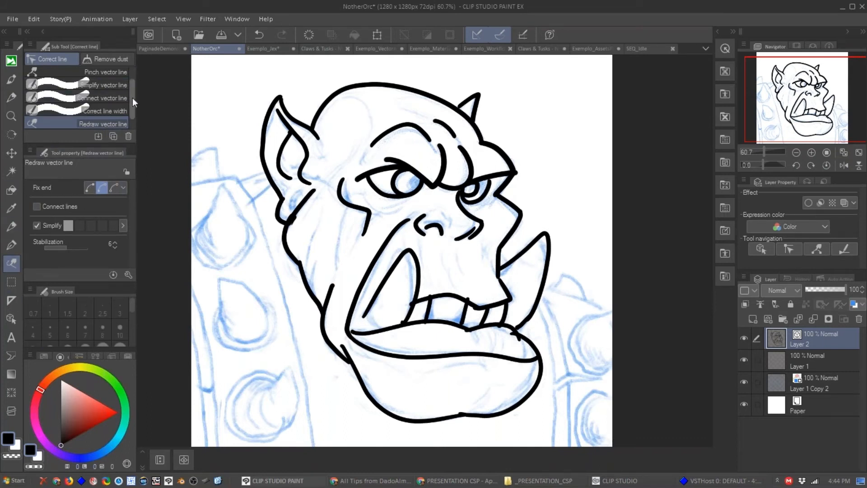
left_click_drag(132, 97, 133, 77)
left_click(112, 78)
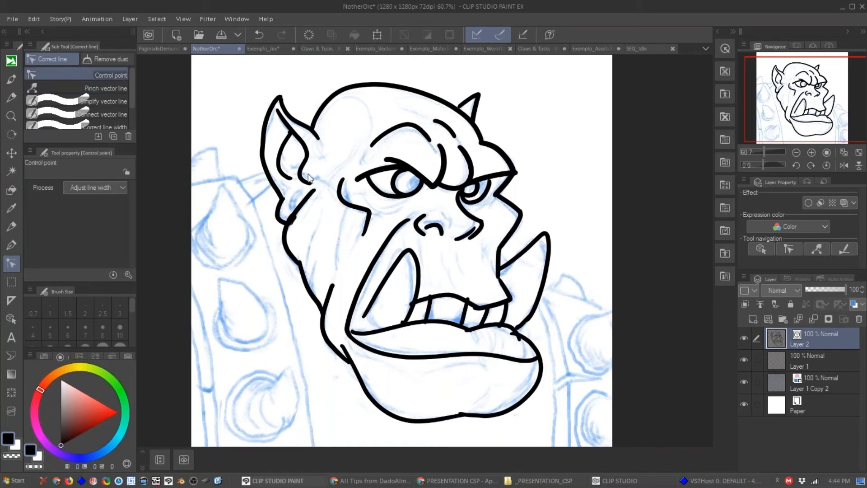
scroll(338, 180, "up", 2)
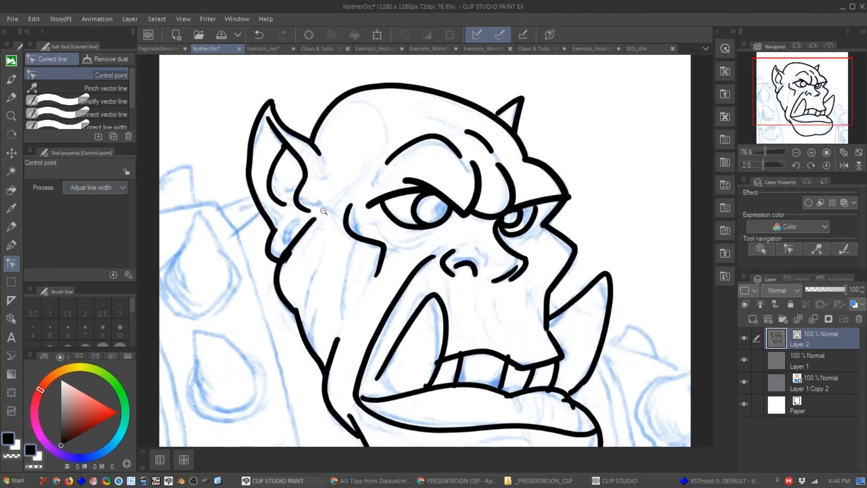
scroll(324, 211, "up", 1)
scroll(328, 215, "up", 3)
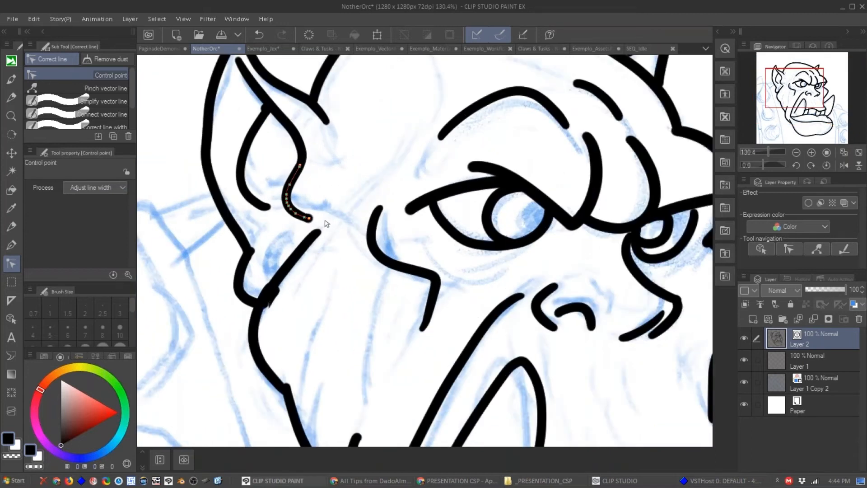
Simplify the vector lines across the whole head with the Simplify vector line tool, enlarging its brush to 371.1.
left_click(105, 102)
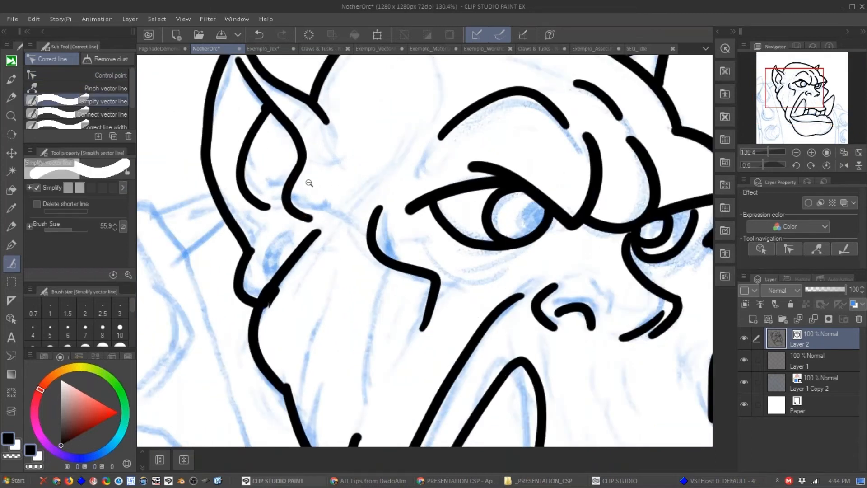
scroll(301, 183, "down", 4)
left_click_drag(301, 182, 280, 190)
left_click_drag(291, 184, 390, 183)
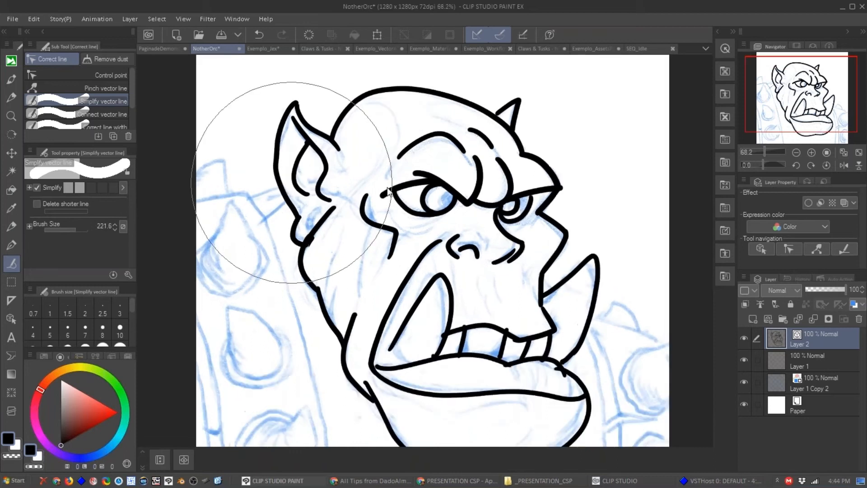
left_click_drag(264, 192, 410, 273)
scroll(492, 249, "down", 2)
left_click_drag(493, 250, 457, 238)
mouse_move(405, 129)
left_mouse_down()
mouse_move(397, 272)
mouse_move(524, 289)
mouse_move(467, 284)
mouse_move(441, 171)
mouse_move(324, 188)
mouse_move(325, 262)
left_mouse_up()
Taper the inner ear lines with the Control point tool in its Adjust line width process.
left_click(115, 87)
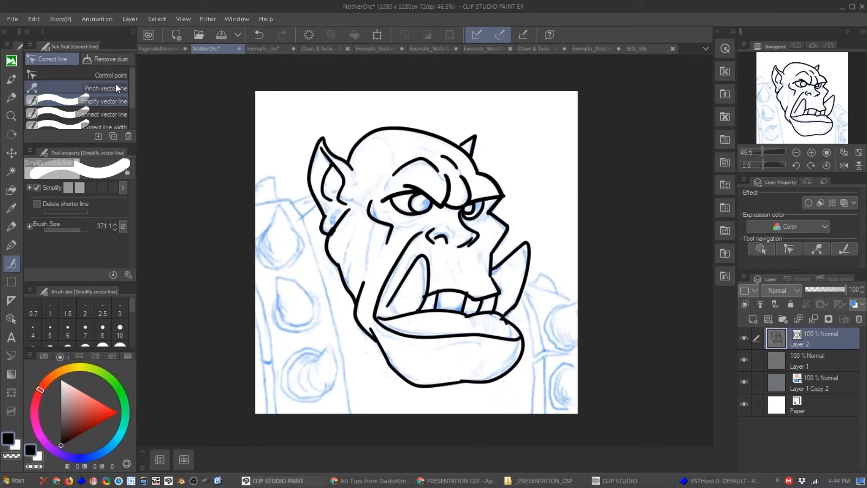
left_click(115, 75)
scroll(370, 199, "up", 2)
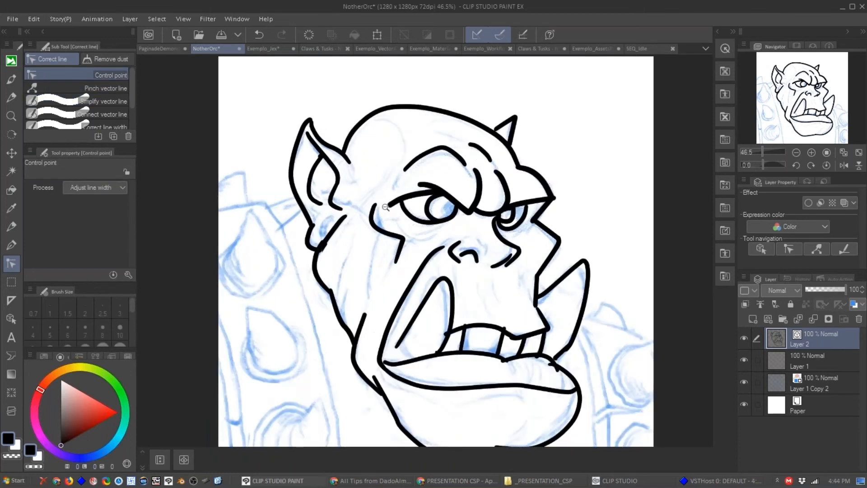
scroll(385, 207, "up", 3)
scroll(268, 160, "up", 2)
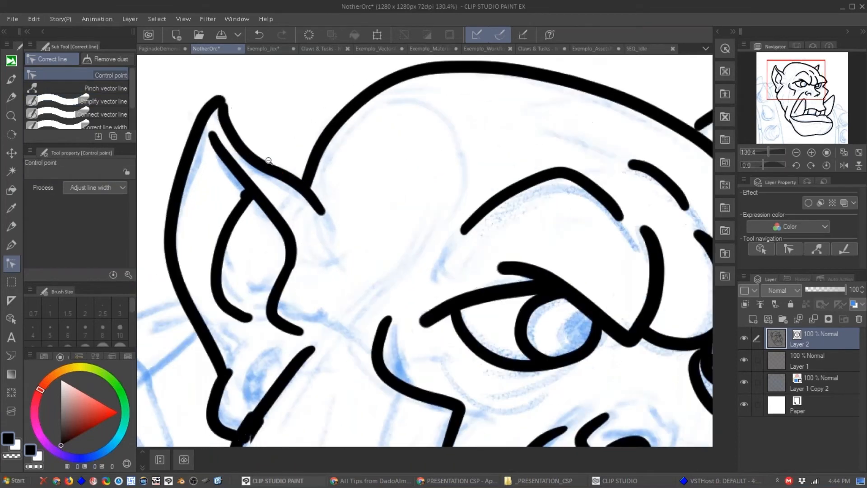
scroll(268, 161, "up", 1)
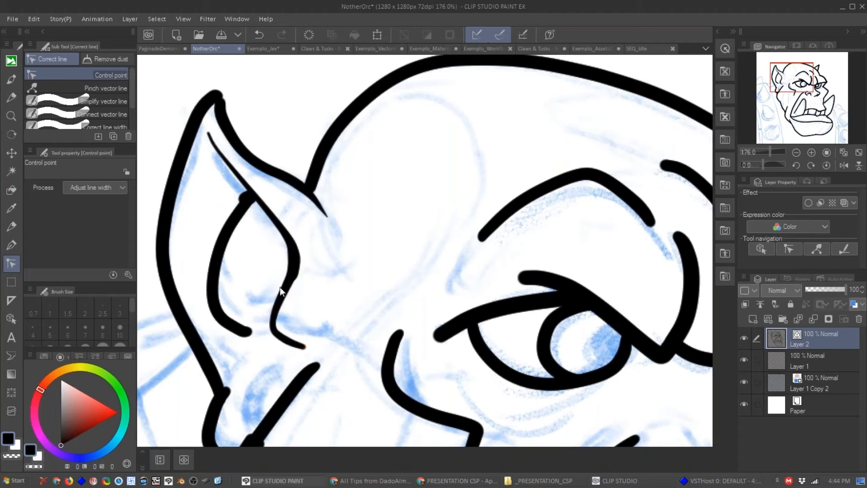
left_click_drag(204, 246, 195, 249)
left_click_drag(214, 306, 179, 320)
left_click_drag(242, 332, 224, 346)
Taper the line below the earlobe, the cheek crease beside the near eye and the near brow line by adjusting their control point widths.
key("space")
mouse_move(266, 378)
left_mouse_down()
mouse_move(279, 212)
mouse_move(293, 219)
left_mouse_up()
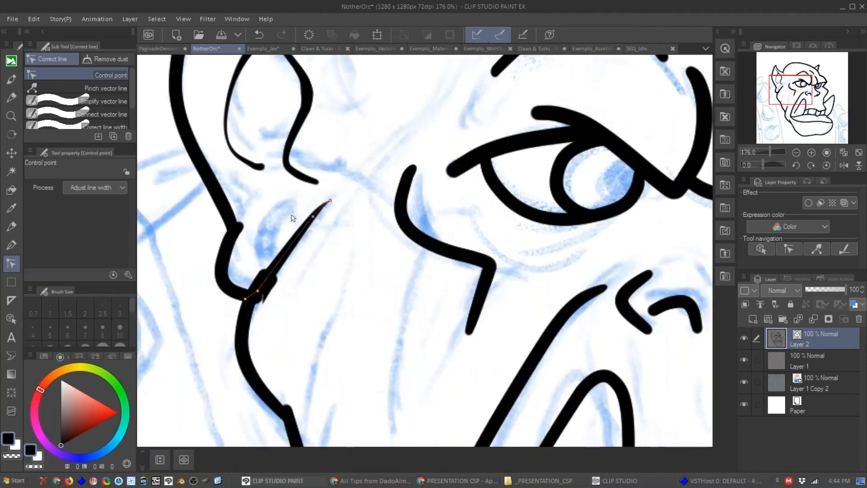
left_click_drag(264, 294, 251, 294)
left_click_drag(405, 168, 383, 177)
left_click_drag(401, 216, 372, 223)
mouse_move(434, 246)
left_mouse_down()
mouse_move(392, 260)
mouse_move(415, 259)
left_mouse_up()
left_click_drag(469, 333, 446, 330)
left_click_drag(486, 277, 464, 277)
scroll(433, 213, "down", 5)
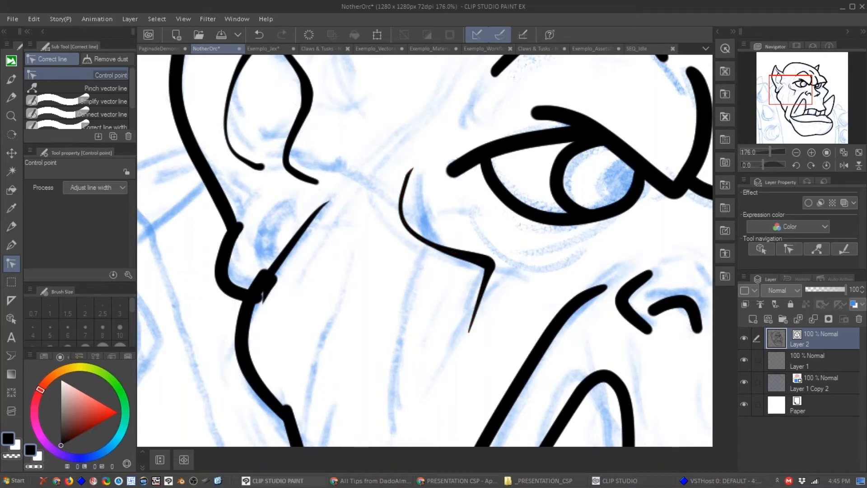
scroll(433, 213, "up", 4)
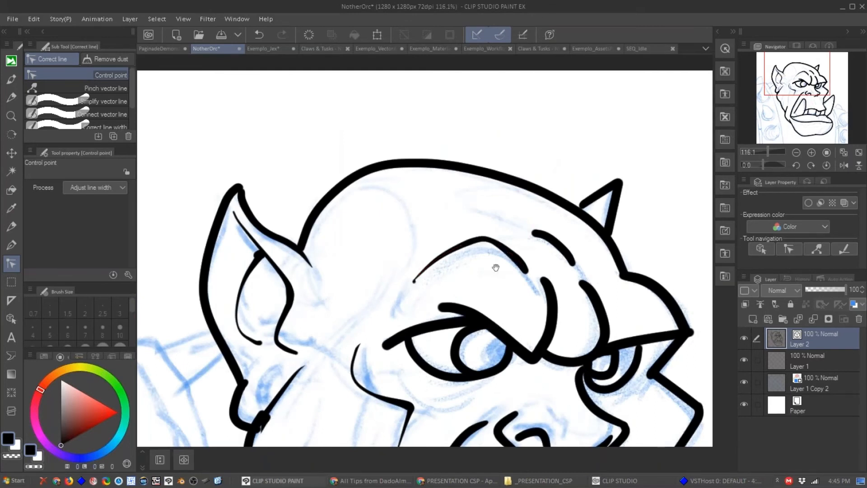
Scale the inked head on Layer 2 down to a small figure near the canvas centre and examine its lines up close.
left_click_drag(495, 268, 453, 194)
scroll(453, 194, "down", 4)
key("ctrl+t")
left_click_drag(534, 153, 466, 232)
key("Return")
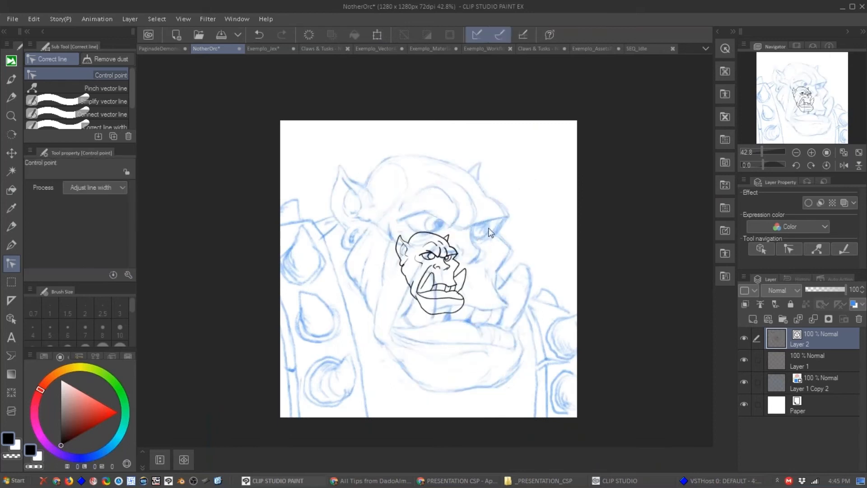
scroll(484, 272, "up", 3)
scroll(492, 275, "up", 5)
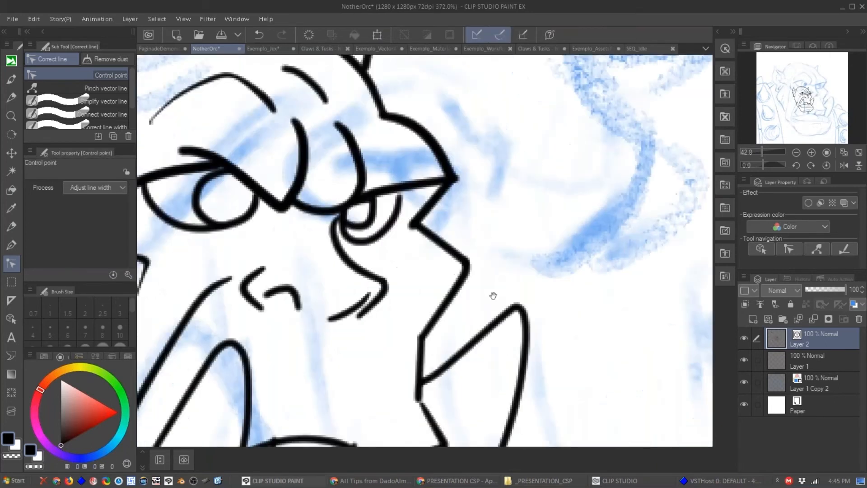
scroll(504, 216, "down", 3)
key("ctrl+t")
mouse_move(512, 210)
left_mouse_down()
mouse_move(505, 221)
mouse_move(503, 211)
left_mouse_up()
key("Escape")
Enlarge the inked head well beyond the canvas to examine its line quality, and undo the enlargement.
key("ctrl+t")
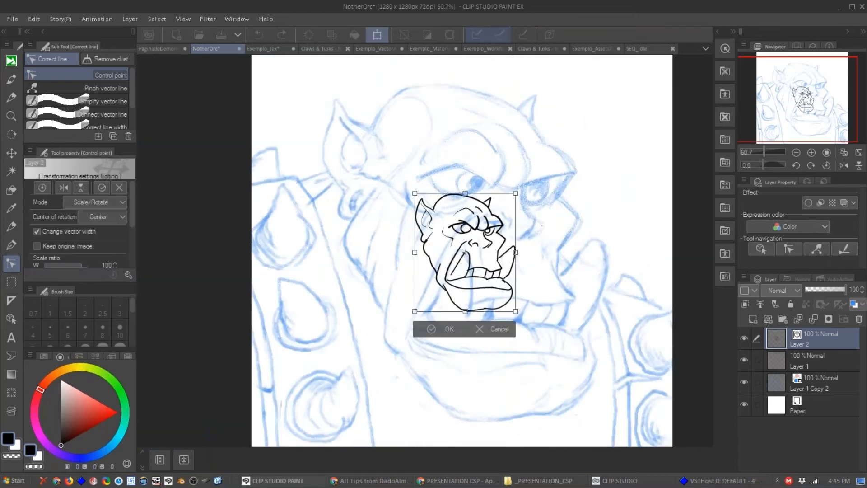
left_click_drag(524, 181, 632, 59)
scroll(488, 234, "down", 2)
left_click_drag(589, 118, 668, 6)
key("Return")
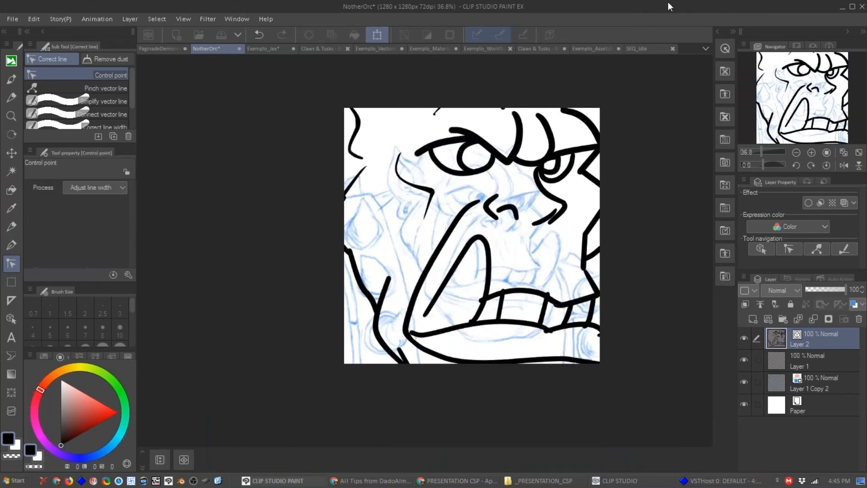
scroll(507, 251, "up", 4)
scroll(506, 251, "up", 1)
left_click_drag(507, 252, 357, 321)
left_click_drag(400, 242, 361, 246)
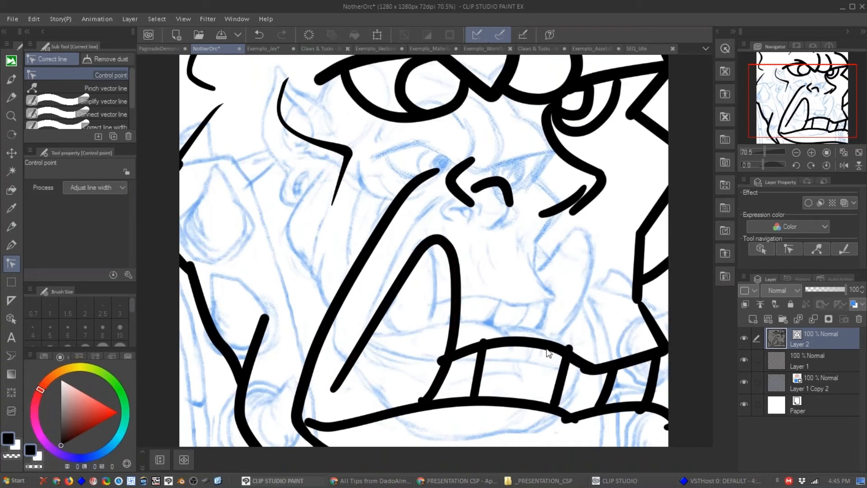
key("ctrl+z")
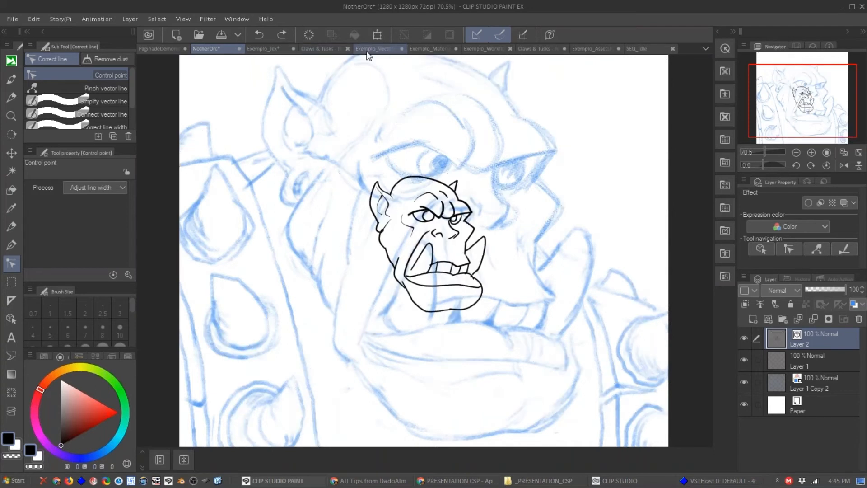
Examine the vector lines of the raised arm in the Exemplo_VectorArt document, and advance the browser presentation by one slide.
left_click(368, 49)
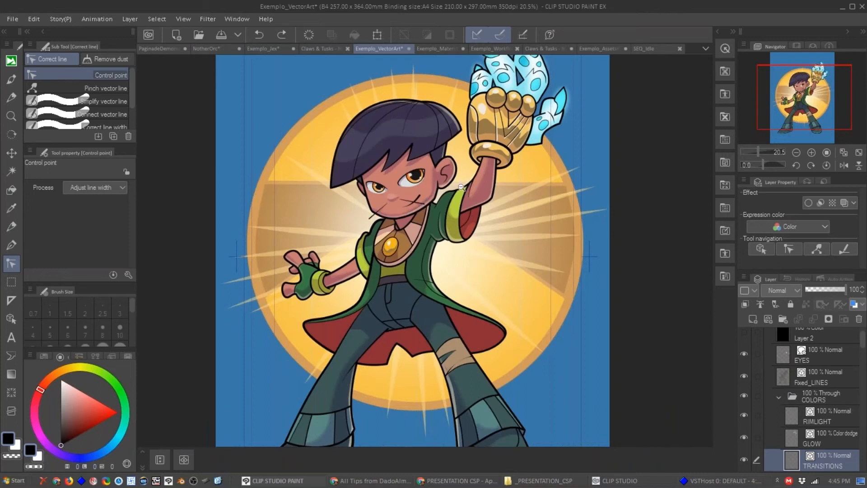
left_click_drag(473, 193, 507, 193)
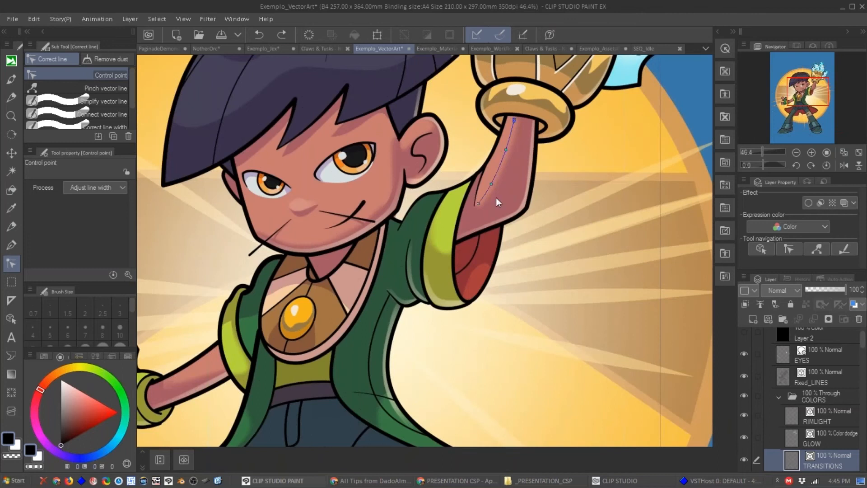
left_click(506, 182, "ctrl+shift")
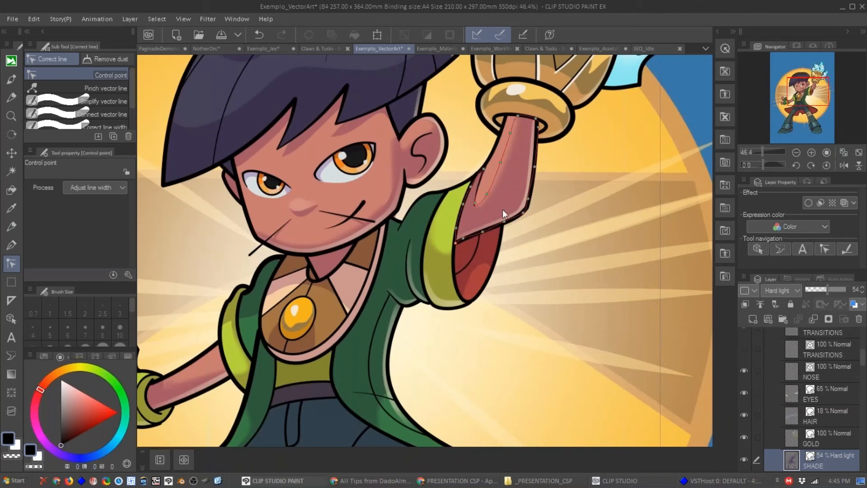
left_click(460, 481)
key("Right")
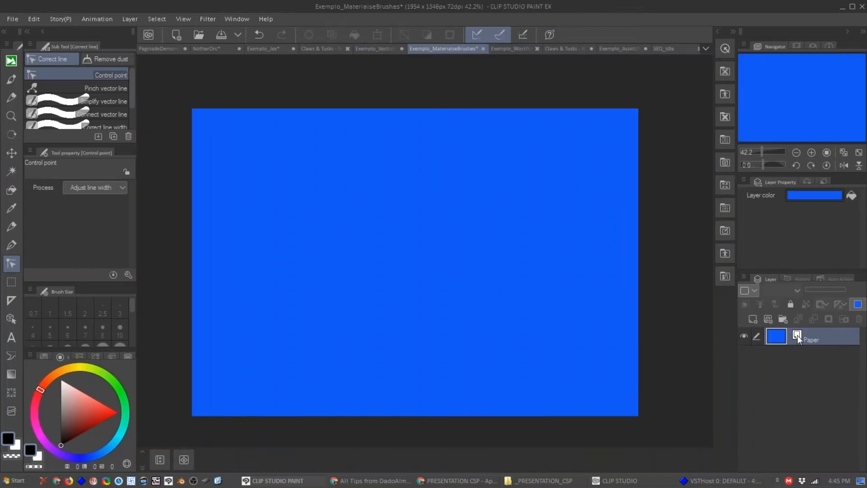
Change the Paper layer's color to the softer blue 486FC6 in the materials and brushes example document.
double_click(798, 338)
left_click(381, 223)
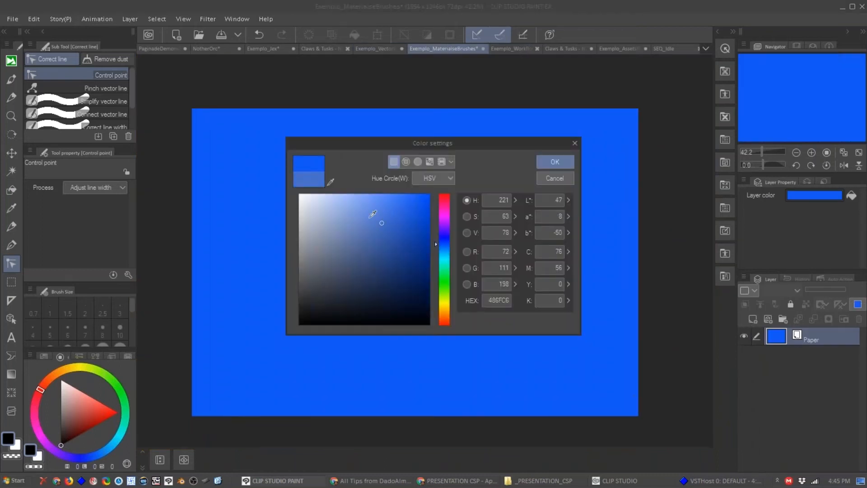
key("Return")
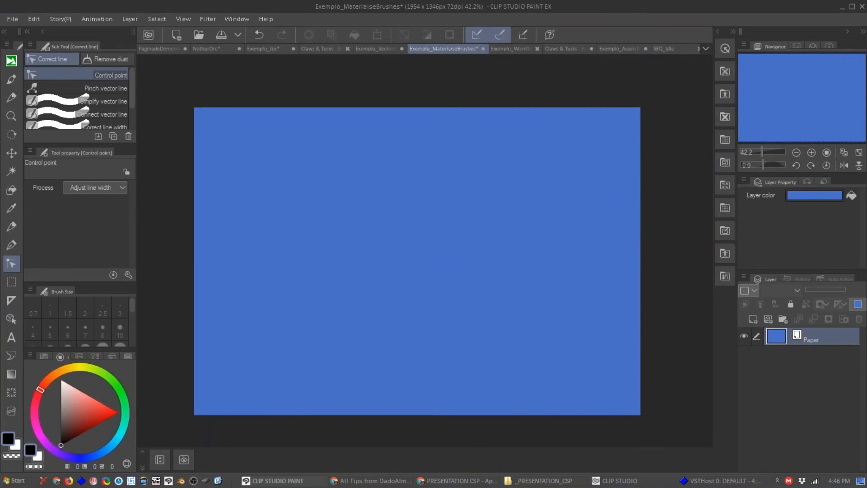
Import Exemplo_Padrao.jpg as a pattern from image and enlarge its tile to a scale ratio of 154.
left_click(14, 18)
mouse_move(74, 196)
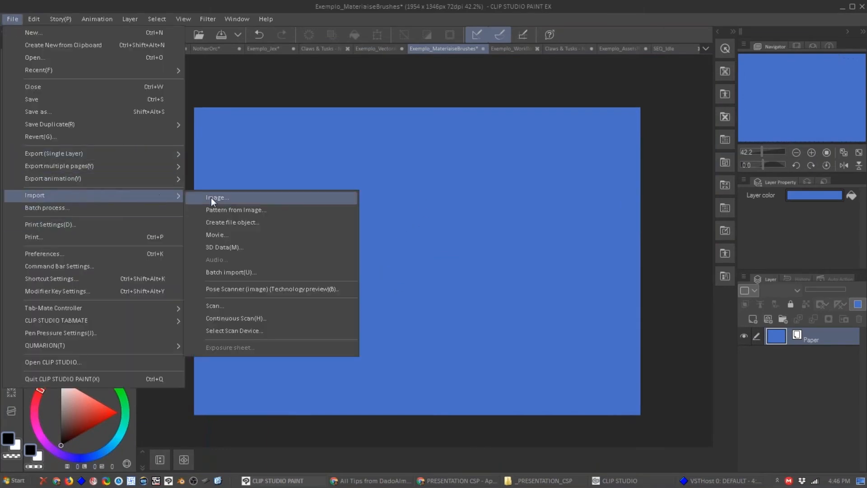
left_click(240, 211)
left_click(561, 198)
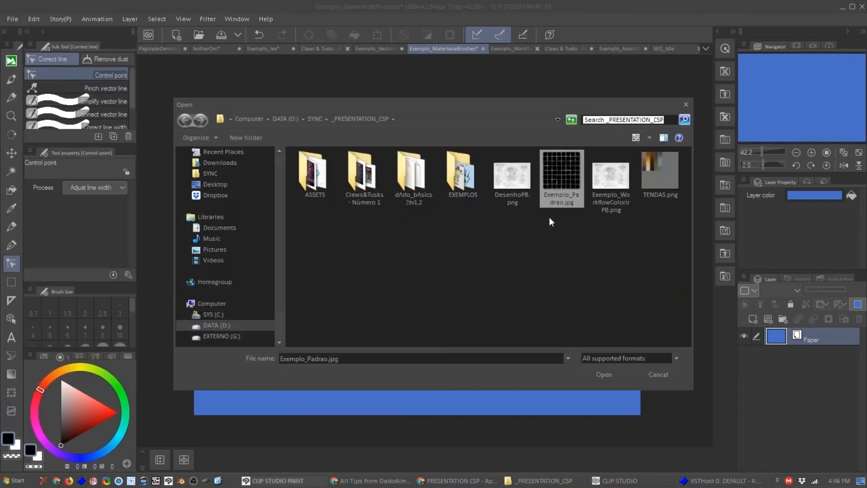
key("Return")
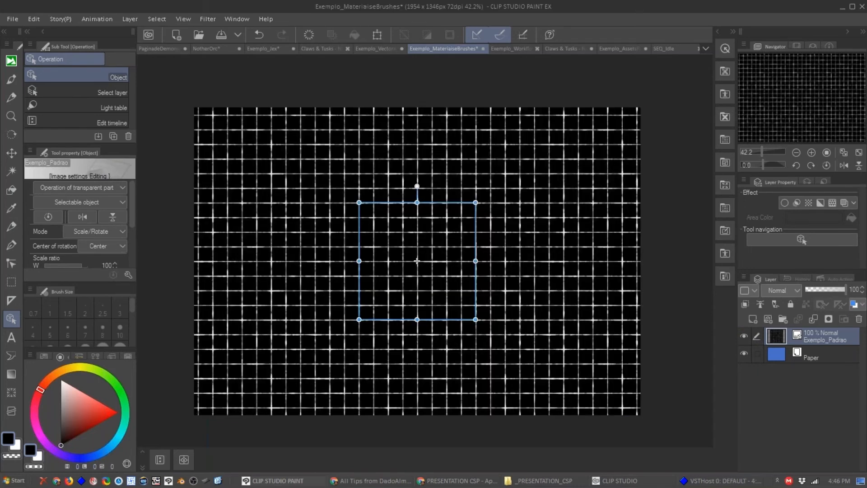
left_click_drag(476, 202, 538, 140)
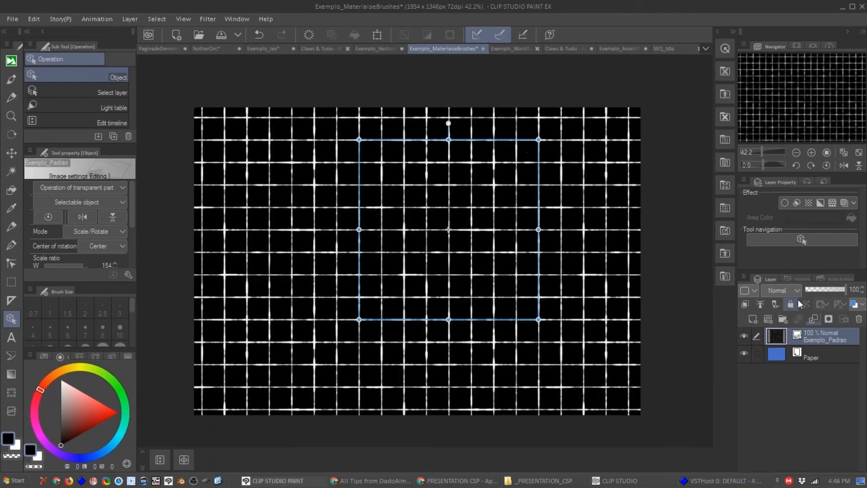
Set the Exemplo_Padrao layer to Overlay at 21% opacity and reduce its tile scale ratio to 96.
left_click(776, 289)
left_click(779, 133)
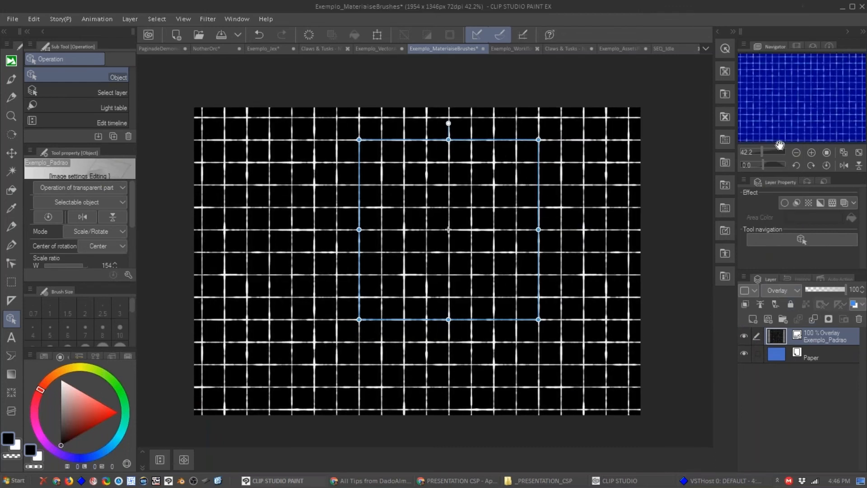
left_click_drag(823, 289, 816, 289)
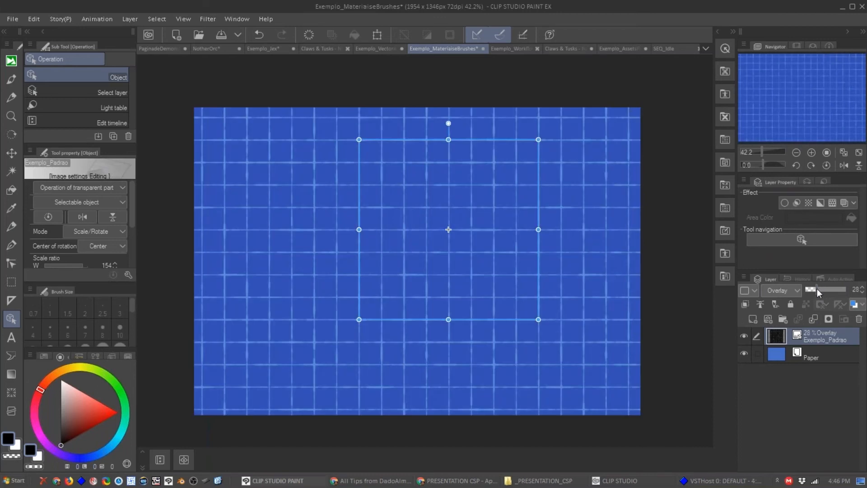
left_click_drag(360, 319, 402, 262)
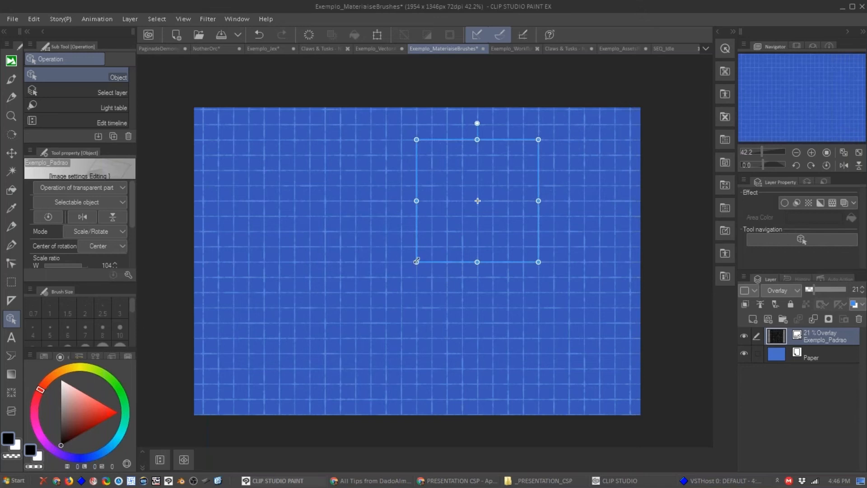
left_click_drag(416, 261, 422, 252)
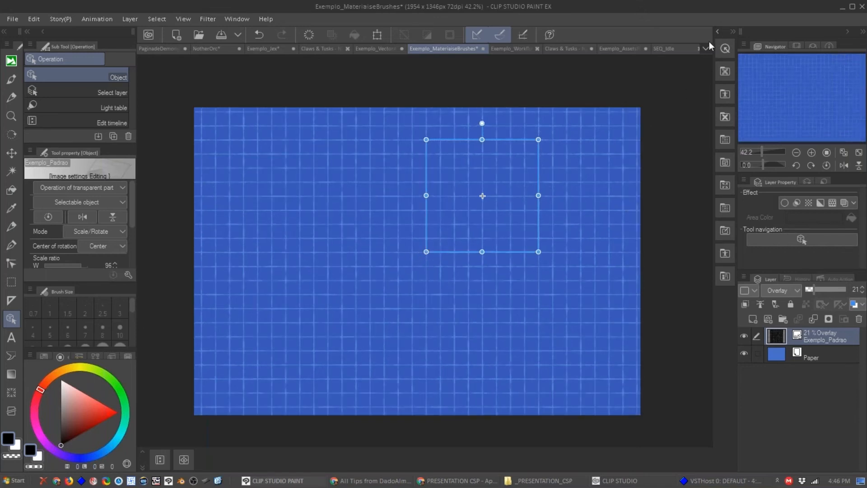
Show the Color pattern materials and hide the Exemplo_Padrao layer.
left_click(718, 31)
left_click(725, 72)
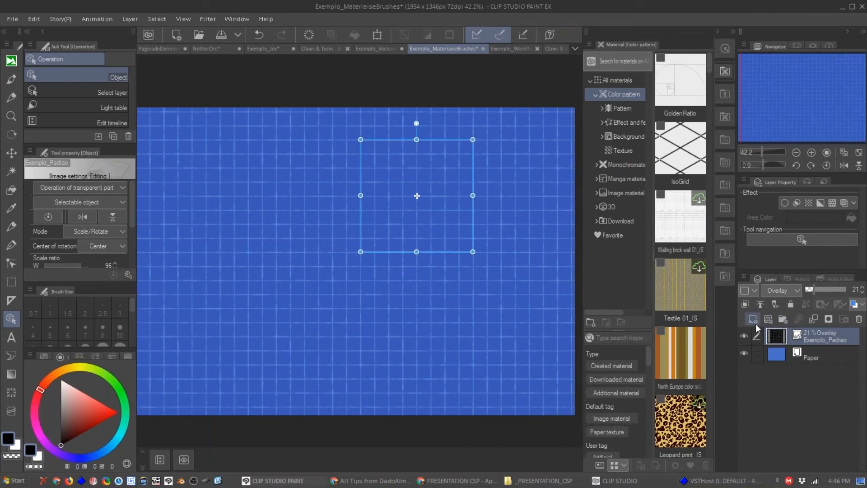
left_click(743, 335)
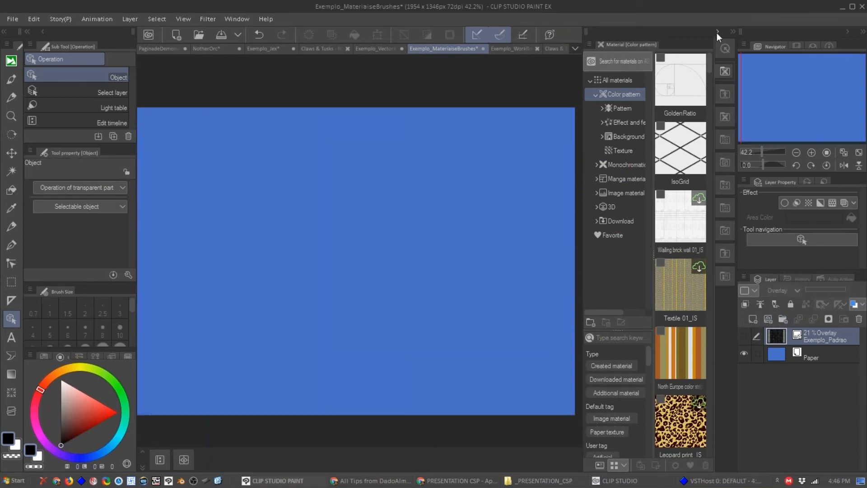
left_click(717, 32)
left_click(717, 32)
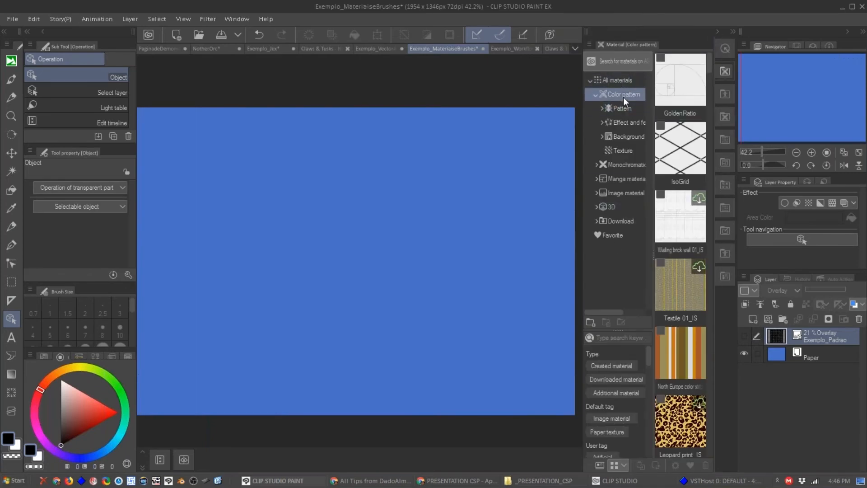
Browse the Monochromatic pattern and Manga material categories in the material library.
left_click(596, 165)
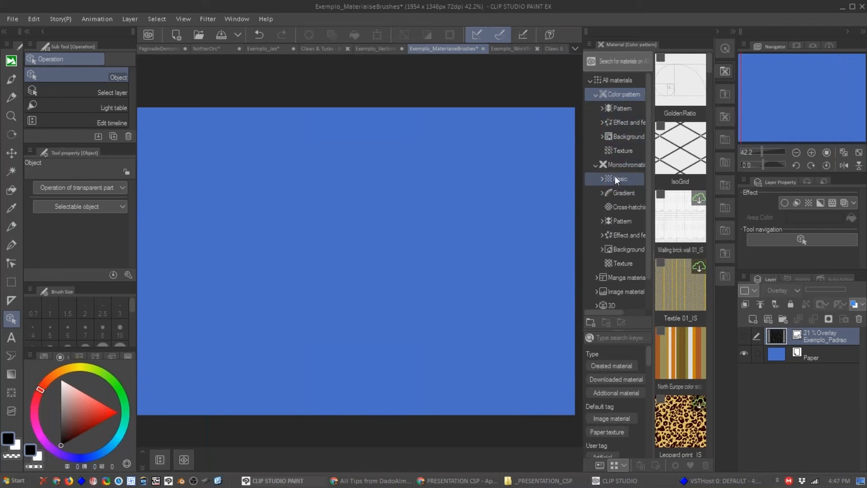
left_click(615, 177)
left_click(595, 164)
left_click(622, 180)
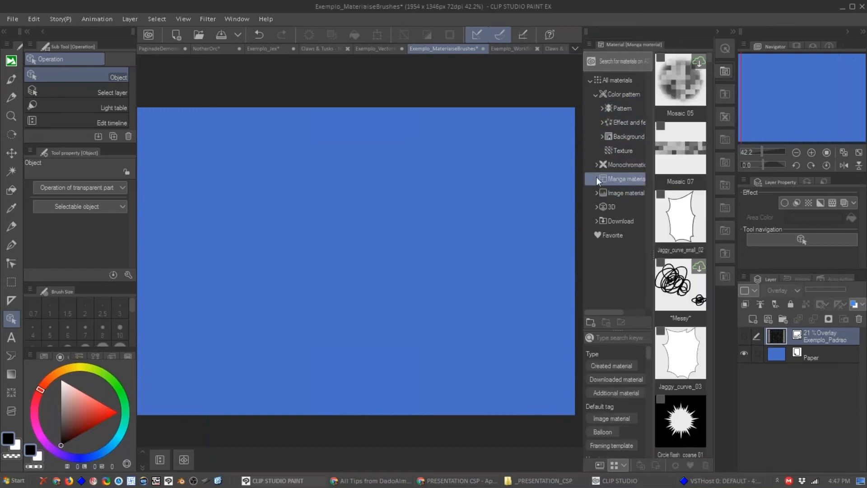
left_click_drag(708, 64, 706, 159)
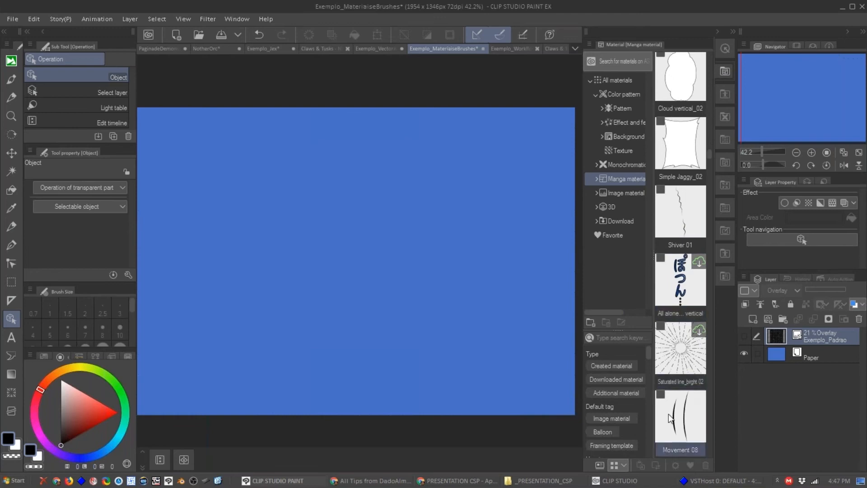
left_click(596, 179)
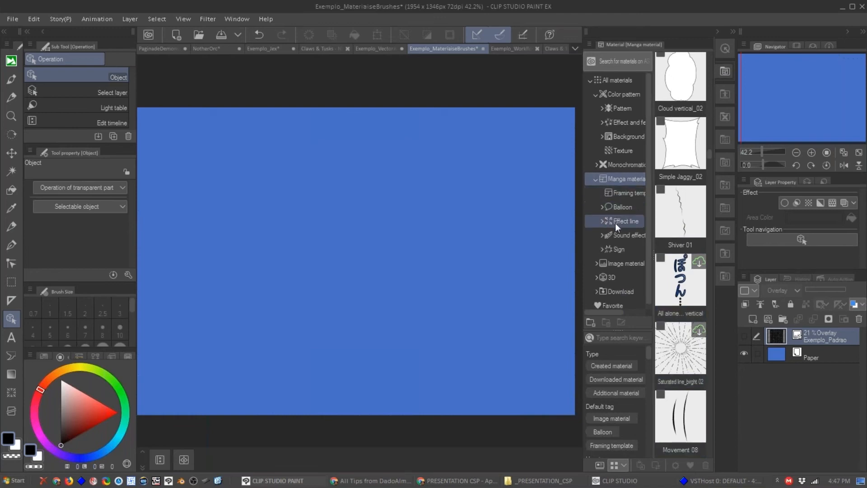
left_click(595, 95)
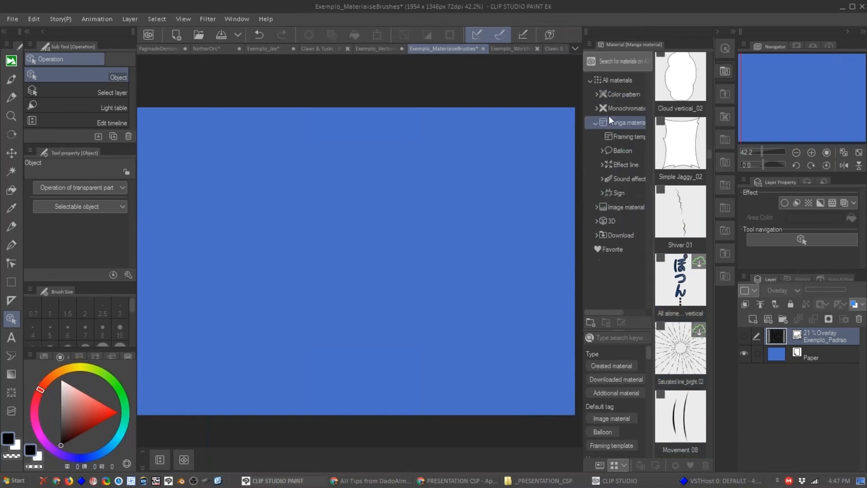
Browse all materials and the Monochromatic and Manga categories, and show the Pattern materials of the Color pattern category.
left_click(614, 82)
left_click_drag(709, 57, 708, 55)
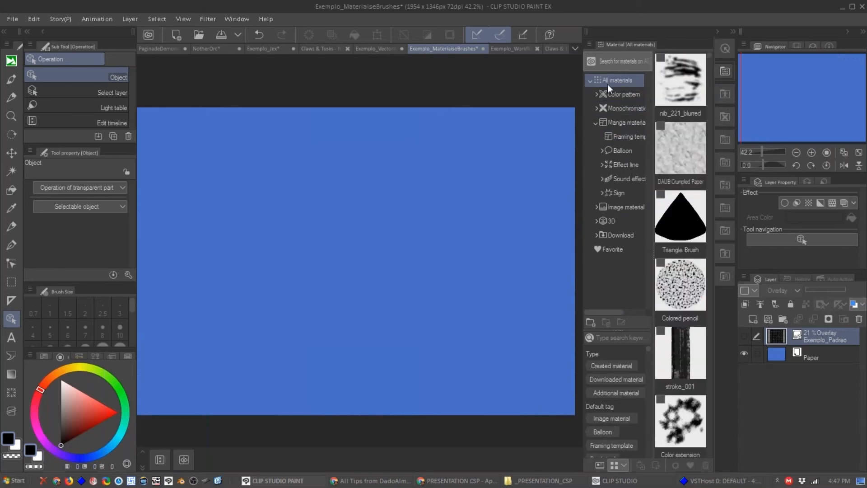
left_click(594, 122)
left_click(597, 109)
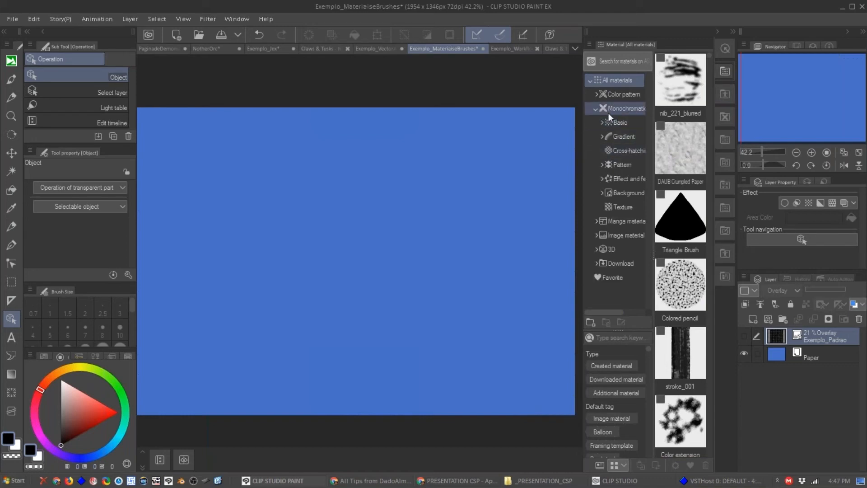
left_click(595, 95)
left_click(623, 107)
left_click(680, 149)
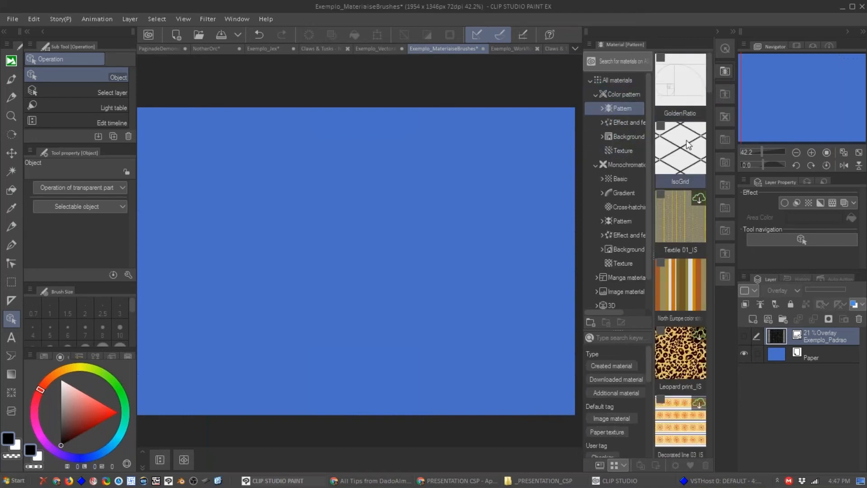
left_click_drag(356, 305, 355, 308)
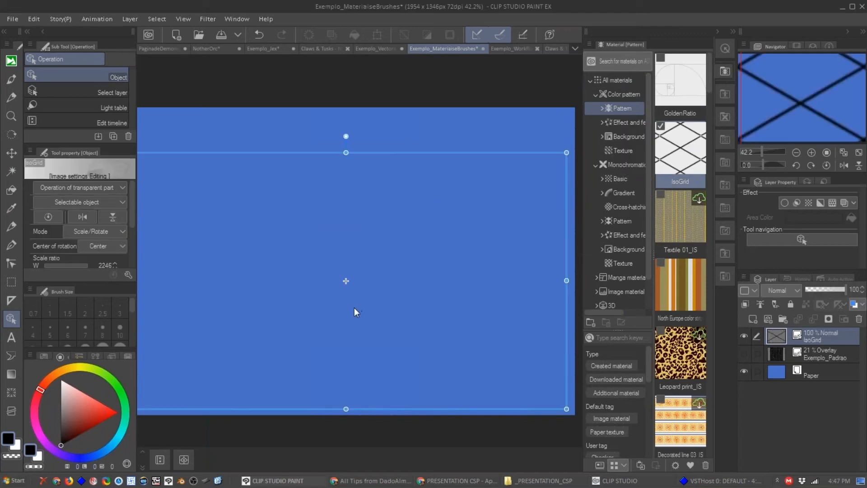
scroll(430, 263, "down", 3)
key("ctrl+z")
Place the IsoGrid pattern on the canvas and reduce its tile scale ratio to 230.
left_click_drag(681, 157, 413, 294)
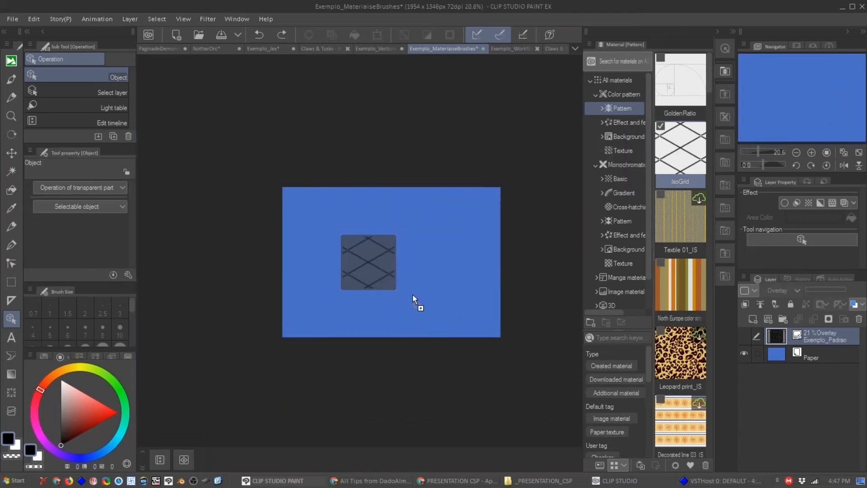
left_click_drag(475, 349, 283, 231)
key("ctrl+z")
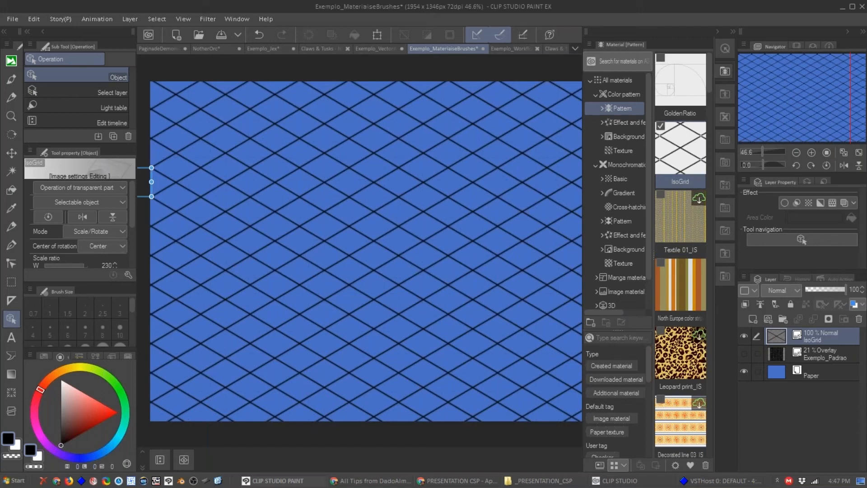
left_click_drag(406, 261, 391, 248)
scroll(410, 249, "down", 2)
scroll(411, 241, "up", 1)
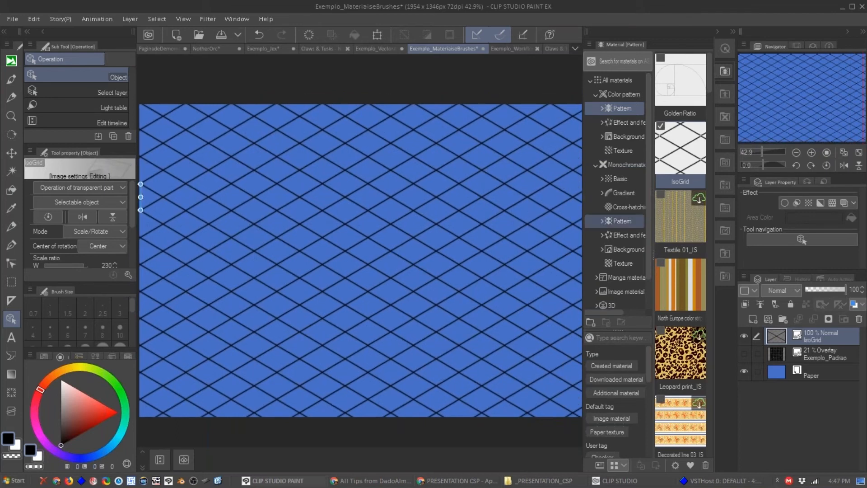
Collapse the material library with its category tree and delete the IsoGrid layer.
left_click(590, 81)
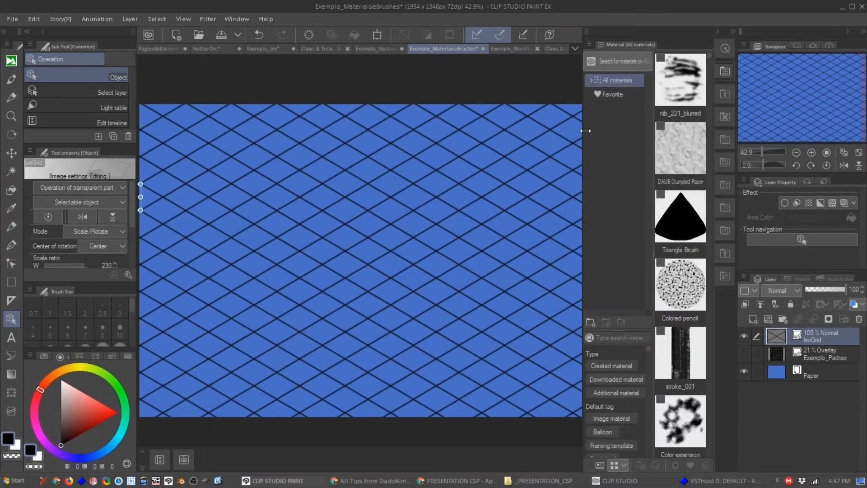
left_click_drag(586, 130, 610, 131)
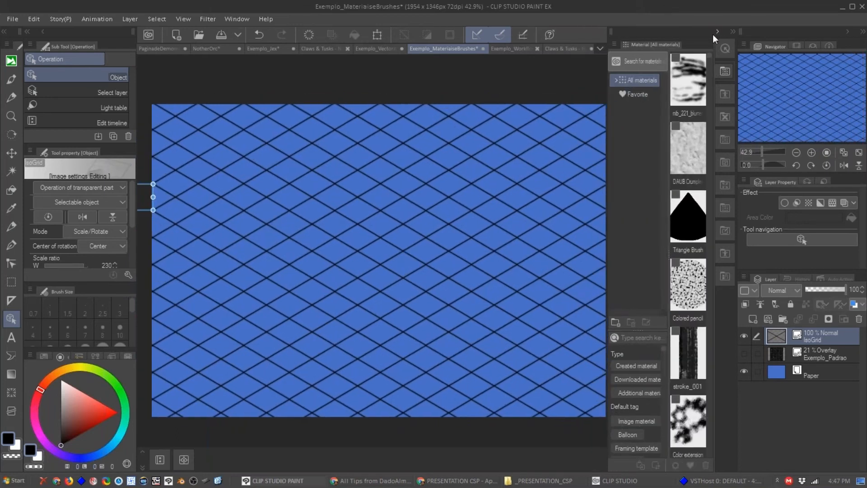
left_click(713, 35)
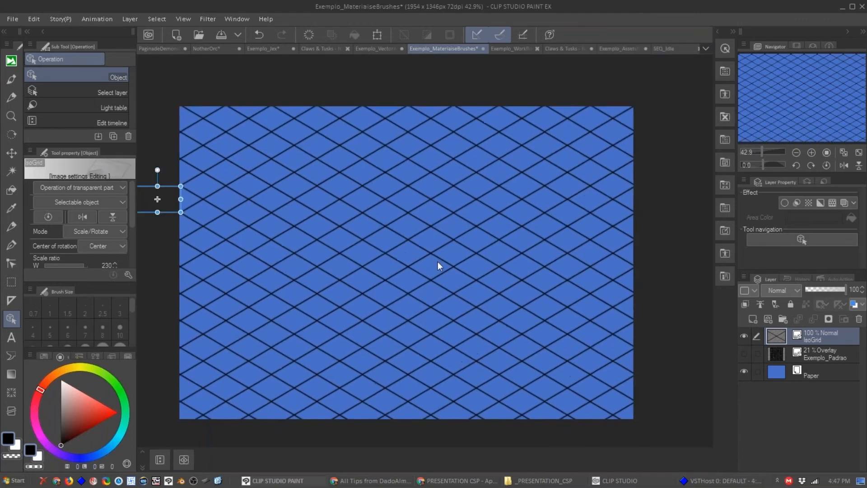
key("Delete")
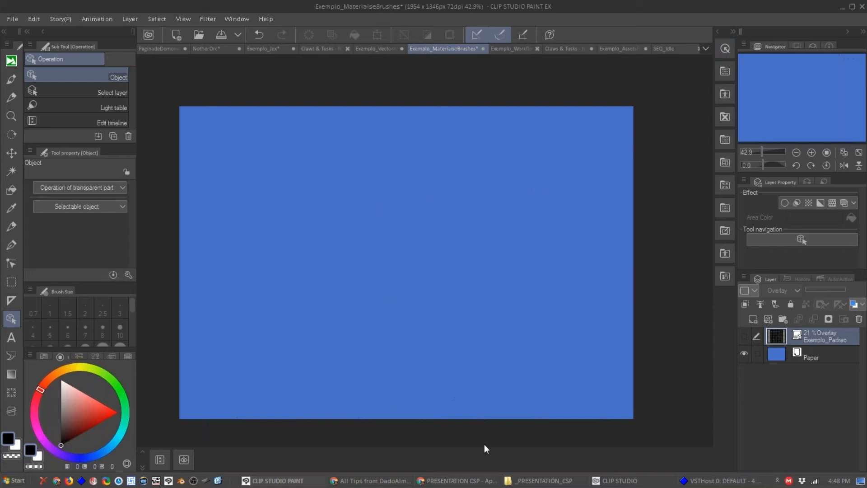
Switch to CLIP STUDIO, search CLIP STUDIO ASSETS for "brush", look through the results and return to the painting.
left_click(14, 19)
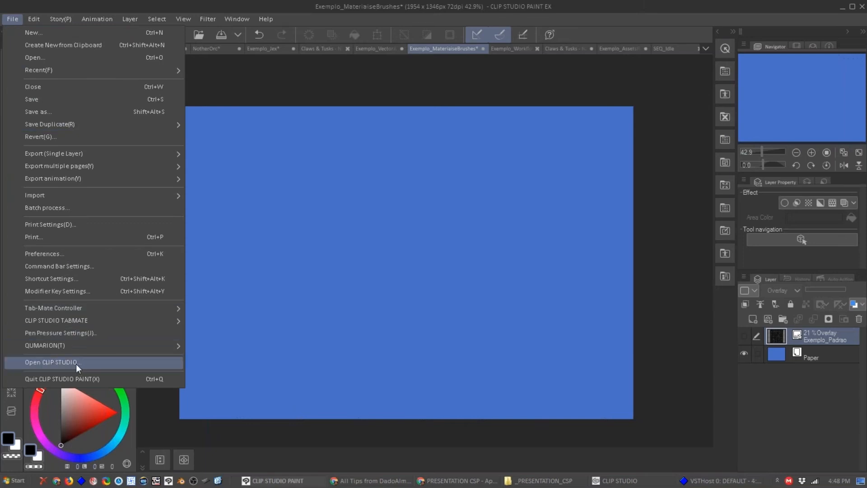
left_click(632, 482)
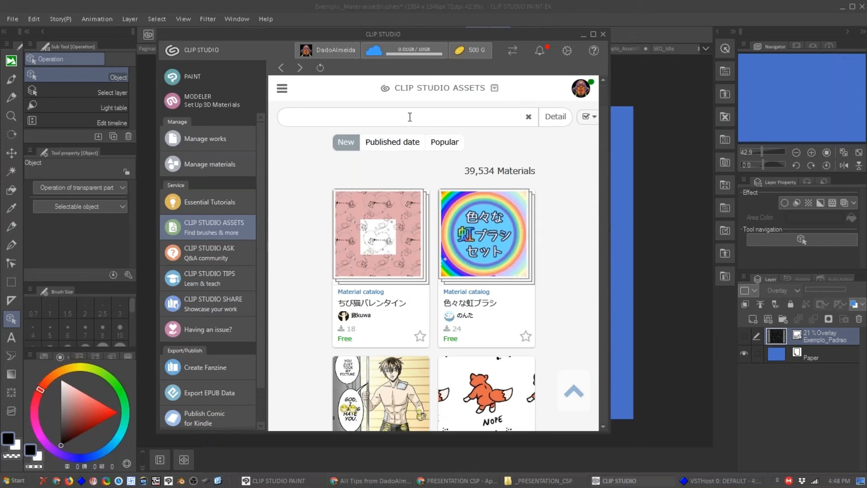
type("ush")
key("Return")
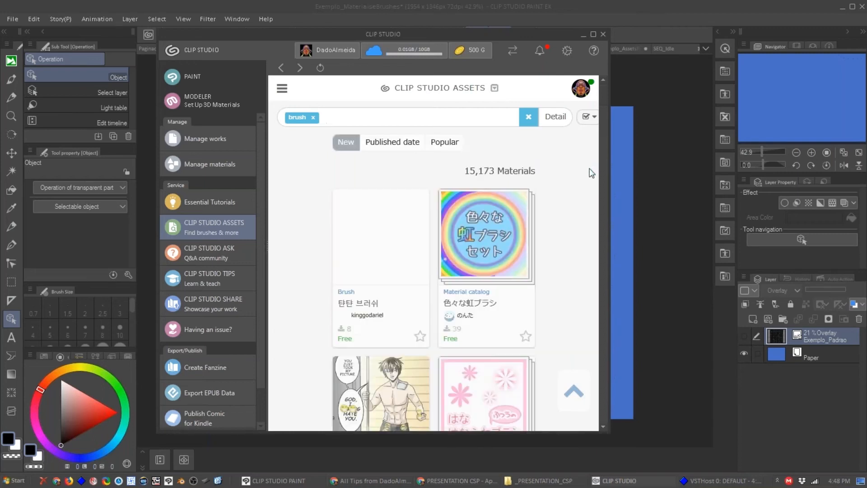
left_click_drag(605, 92, 604, 174)
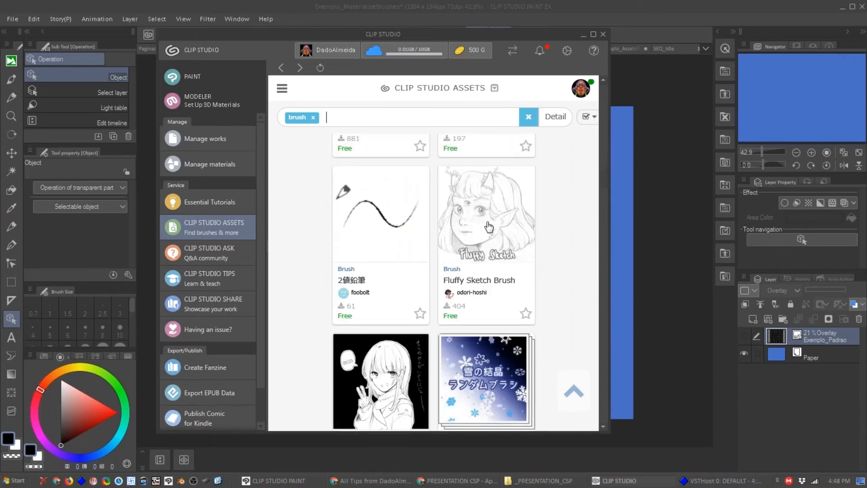
left_click(582, 35)
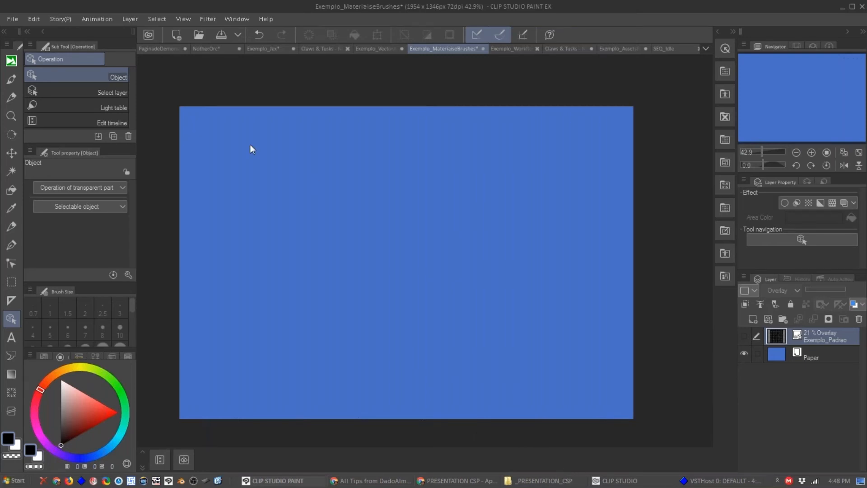
Activate the custom drawing and painting tool and look through its Paint_DAUB and DADO brush groups.
left_click(11, 60)
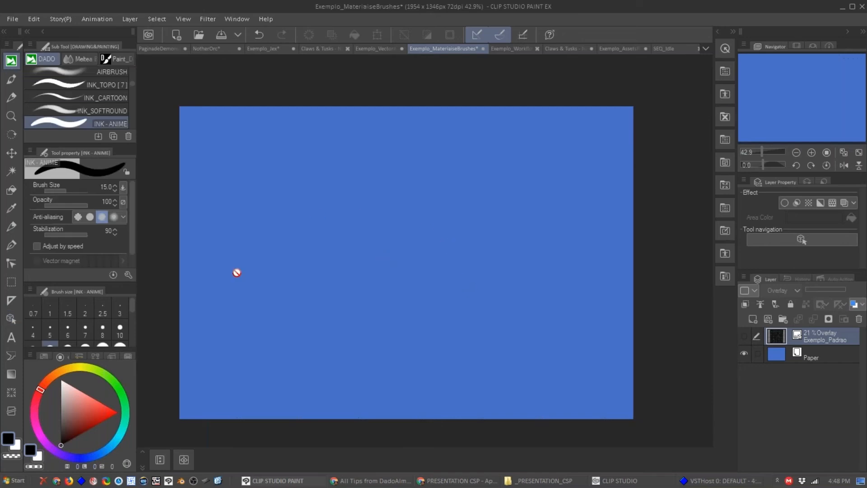
left_click(553, 484)
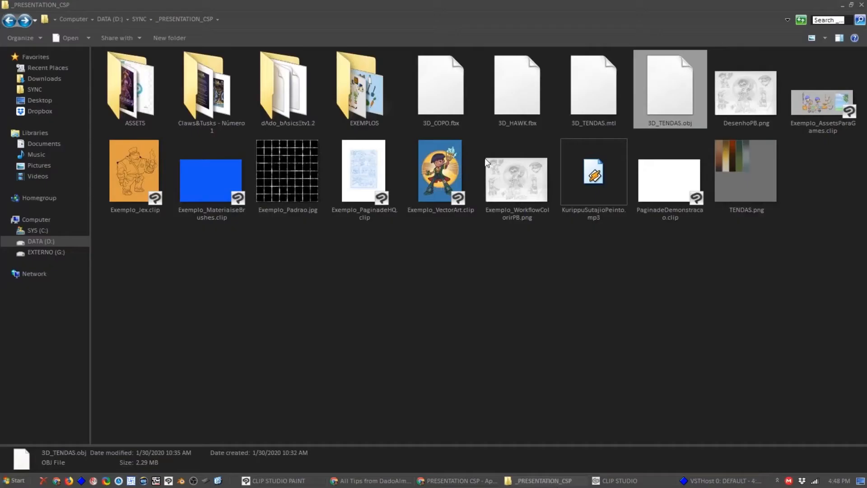
key("alt+Tab")
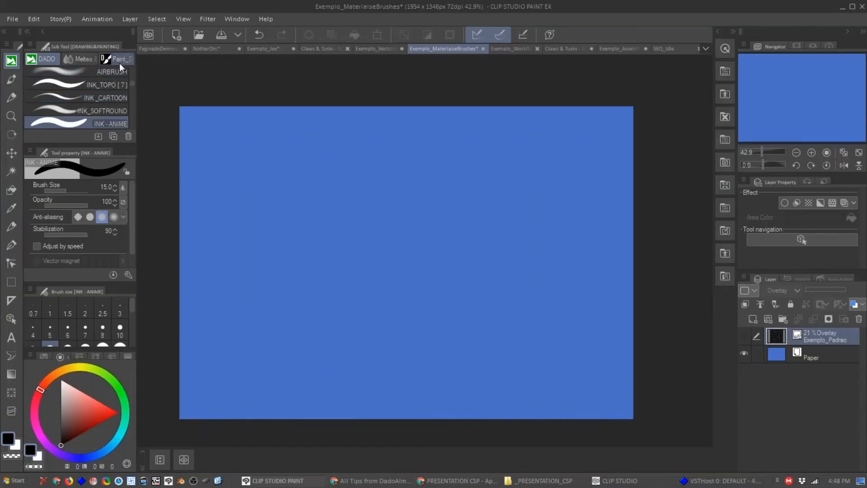
left_click(120, 60)
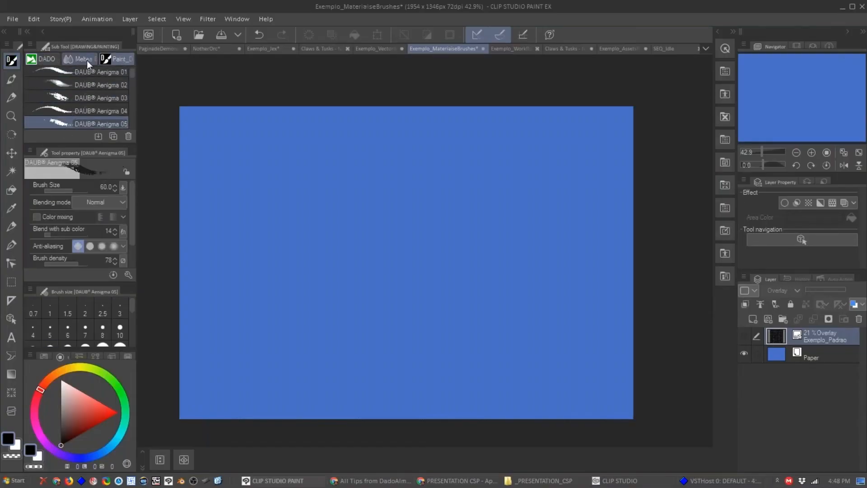
left_click(41, 60)
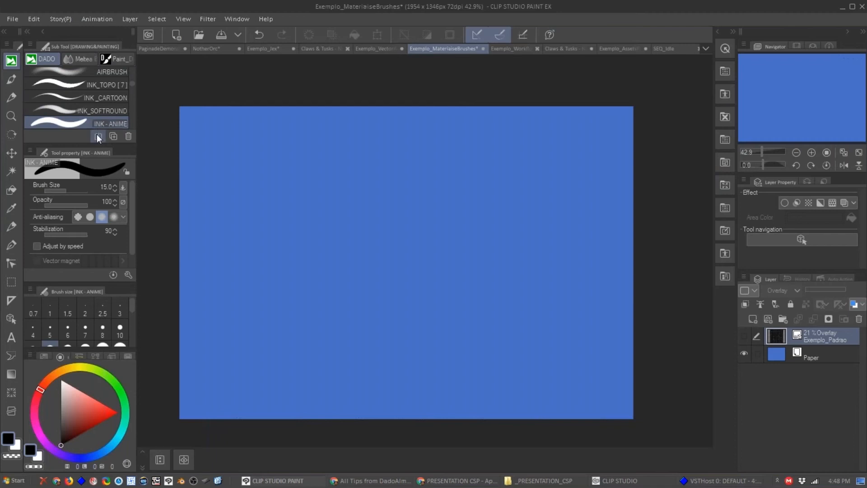
Make the brush list taller and duplicate the INK - ANIME brush under the name TEMP.
left_click_drag(96, 141, 96, 163)
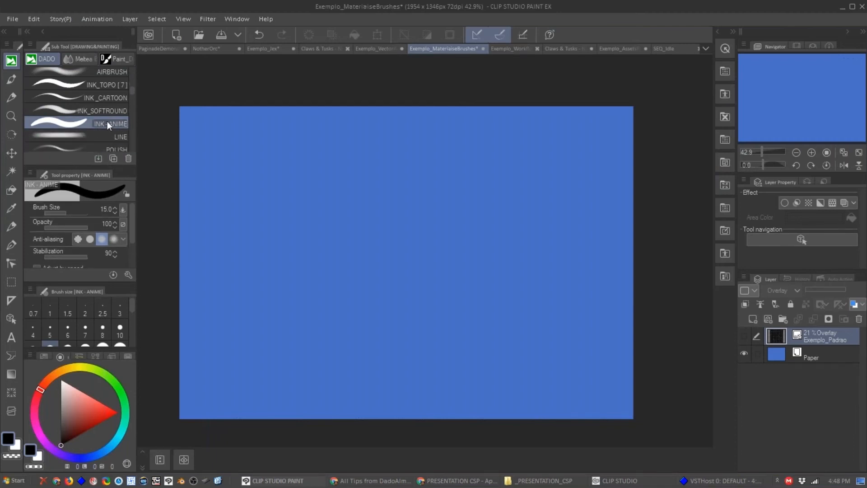
right_click(107, 121)
left_click(124, 131)
type("TE")
key("Return")
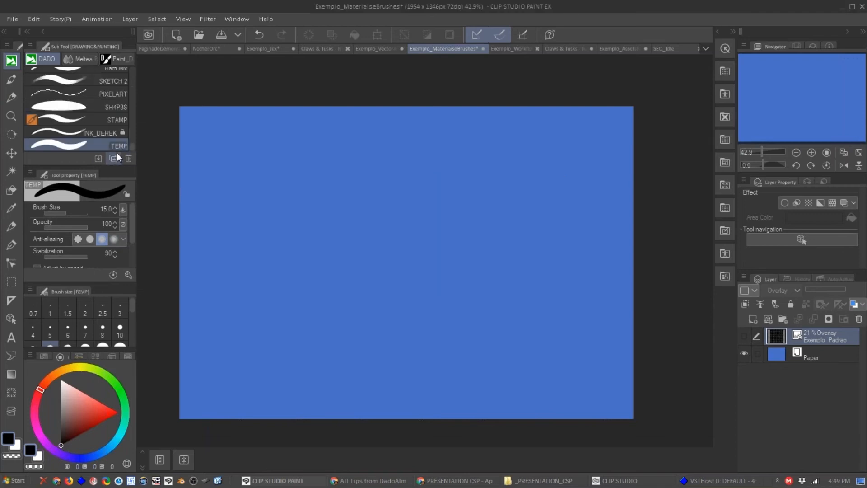
Move the TEMP brush into a sub tool group of its own and return to the DADO group.
left_click_drag(109, 140, 129, 63)
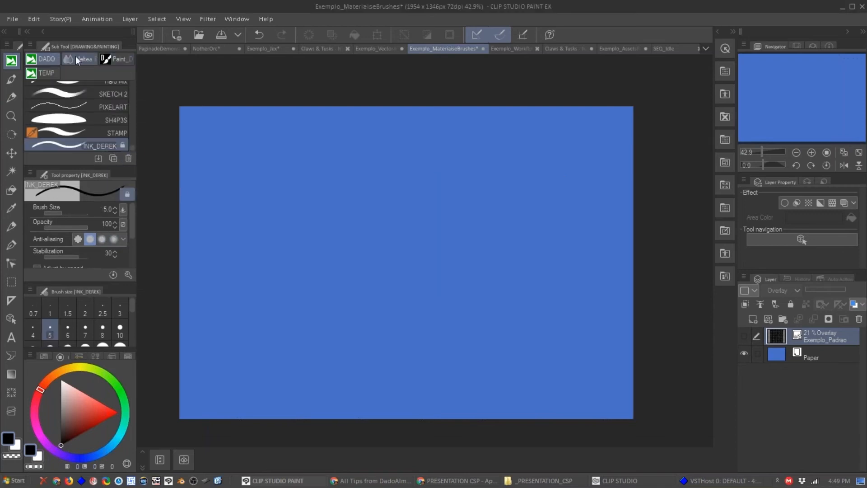
left_click(45, 72)
left_click(47, 59)
Float the Sub Tool palette over the canvas, enlarge it and show the TEMP group.
left_click_drag(73, 43, 264, 70)
mouse_move(326, 188)
left_mouse_down()
mouse_move(357, 229)
mouse_move(453, 417)
left_mouse_up()
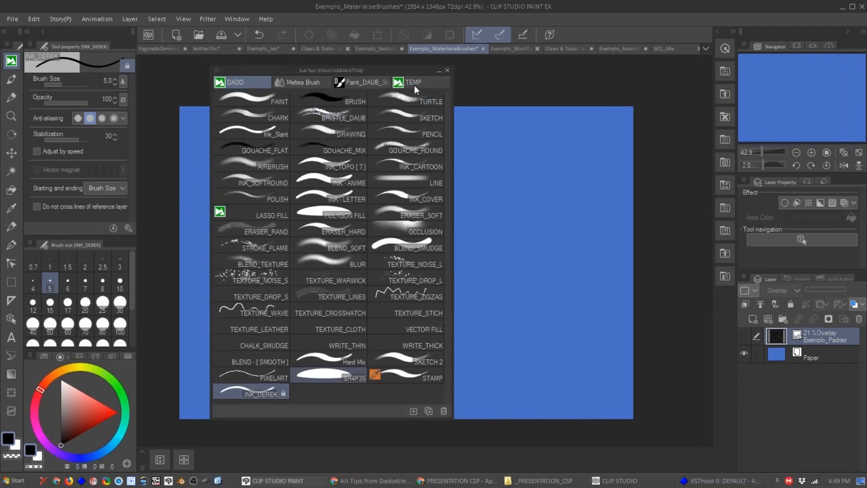
left_click(392, 81)
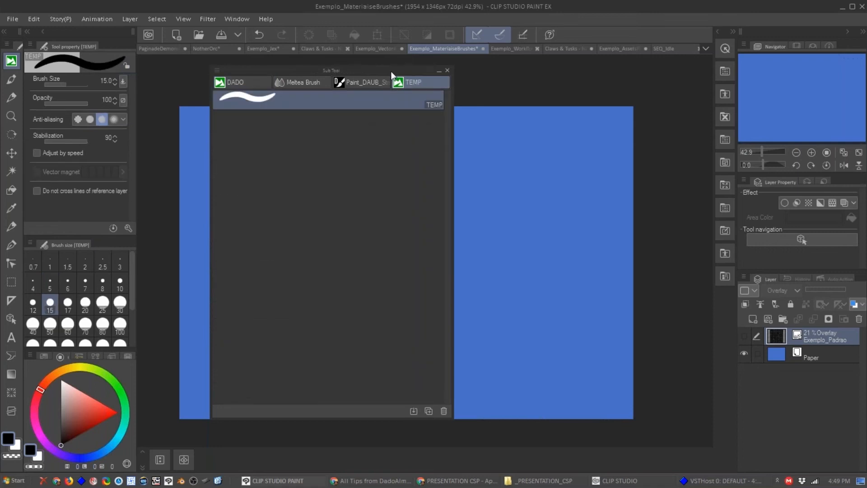
Import all five .sut brush files from the basic brush set folder in _PRESENTATION_CSP into the TEMP group.
left_click(543, 482)
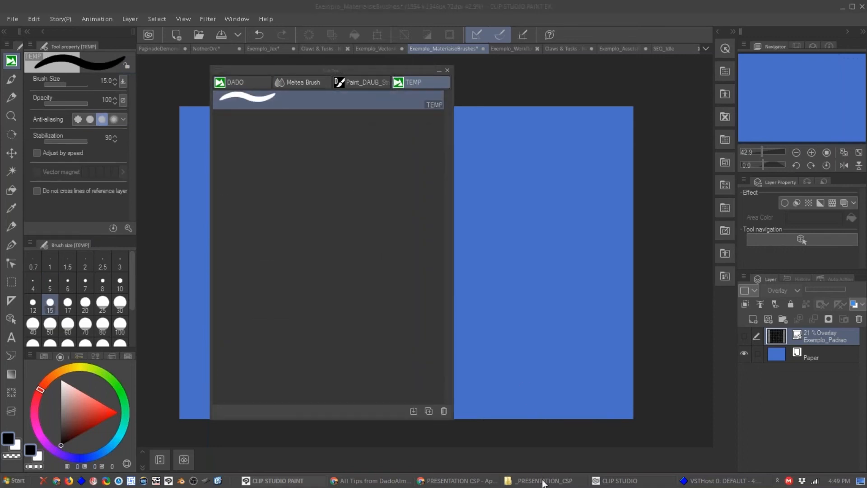
left_click_drag(493, 2, 628, 48)
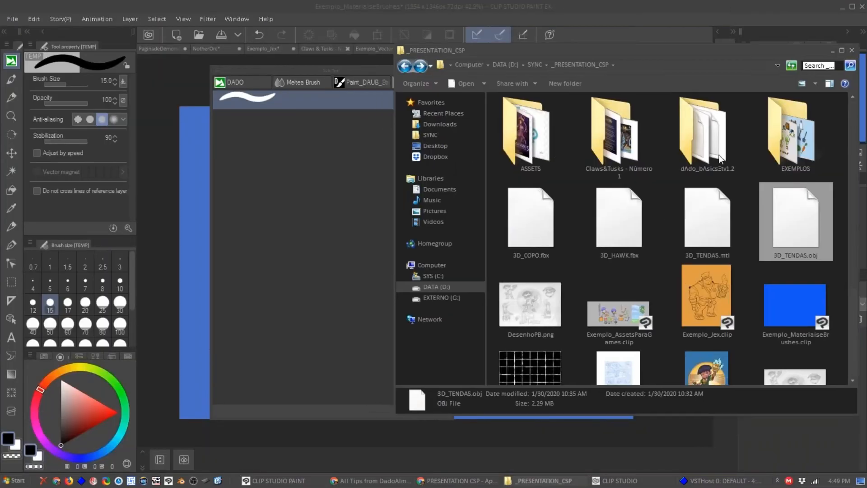
double_click(713, 156)
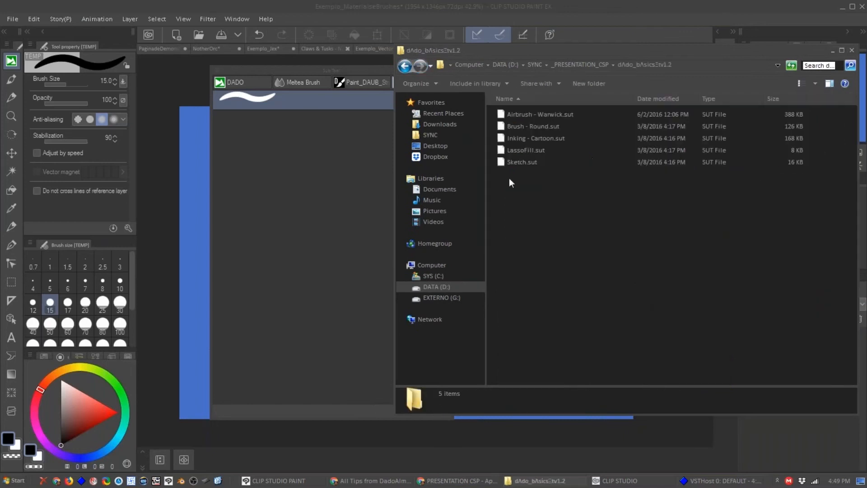
left_click_drag(563, 218, 523, 114)
left_click_drag(563, 51, 690, 78)
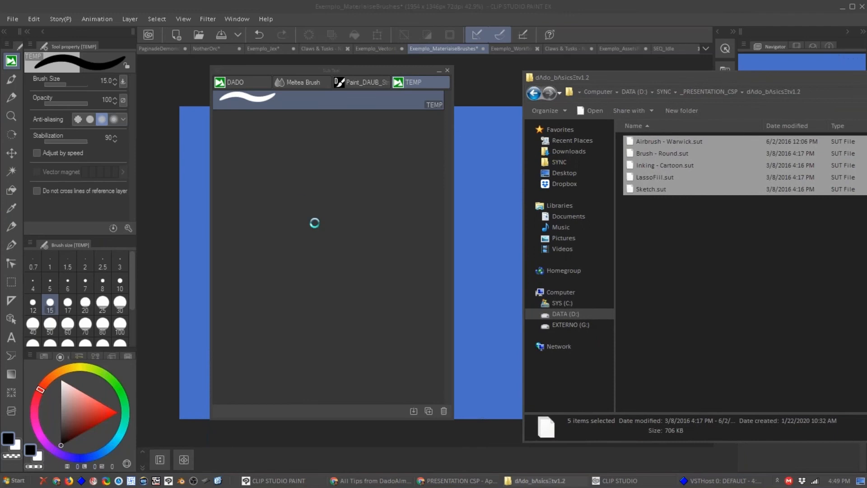
left_click_drag(753, 80, 607, 109)
left_click(602, 127)
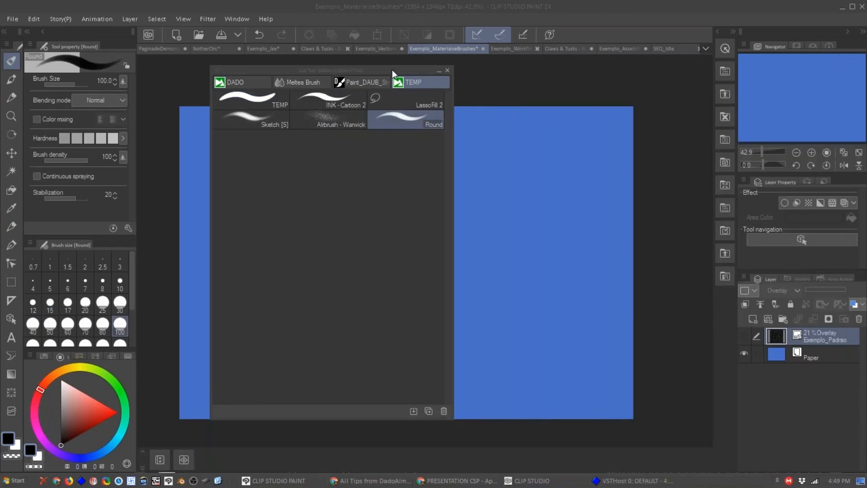
Add a new raster layer and try the Round brush with a test stroke, undoing the stroke.
left_click_drag(388, 69, 309, 76)
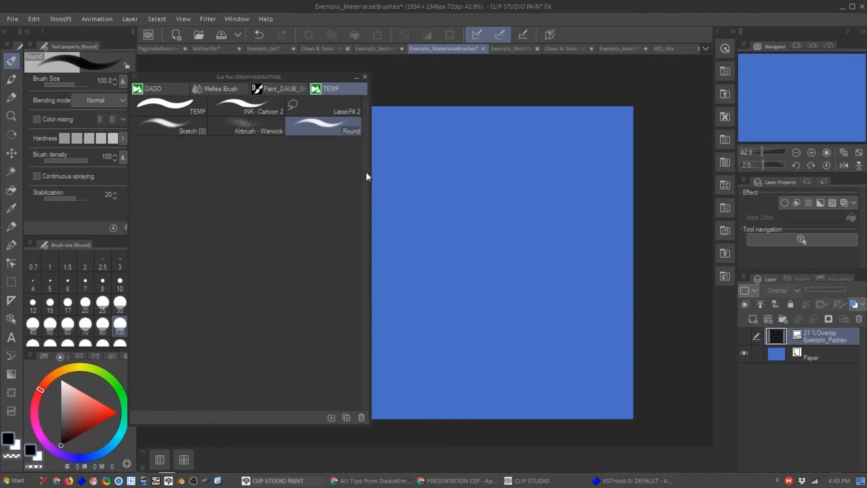
key("ctrl+shift+n")
mouse_move(425, 145)
left_mouse_down()
mouse_move(410, 216)
mouse_move(505, 354)
left_mouse_up()
key("ctrl+z")
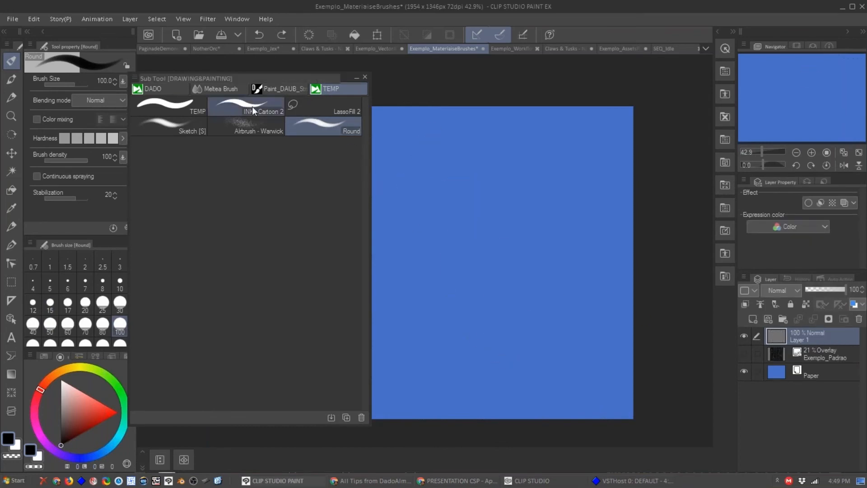
Try an enlarged INK - Cartoon 2 brush with a vertical test stroke and clear the layer.
left_click(252, 107)
left_click_drag(446, 268, 465, 268, "ctrl+alt")
mouse_move(461, 137)
left_mouse_down()
mouse_move(437, 167)
mouse_move(511, 354)
mouse_move(475, 366)
left_mouse_up()
key("Delete")
Set the Airbrush - Warwick brush to size 606.5, try it with a diagonal stroke and clear the layer.
left_click(245, 126)
left_click_drag(405, 179, 433, 179, "ctrl+alt")
mouse_move(460, 174)
left_mouse_down()
mouse_move(467, 326)
mouse_move(519, 272)
mouse_move(514, 390)
mouse_move(499, 214)
mouse_move(462, 173)
mouse_move(548, 280)
left_mouse_up()
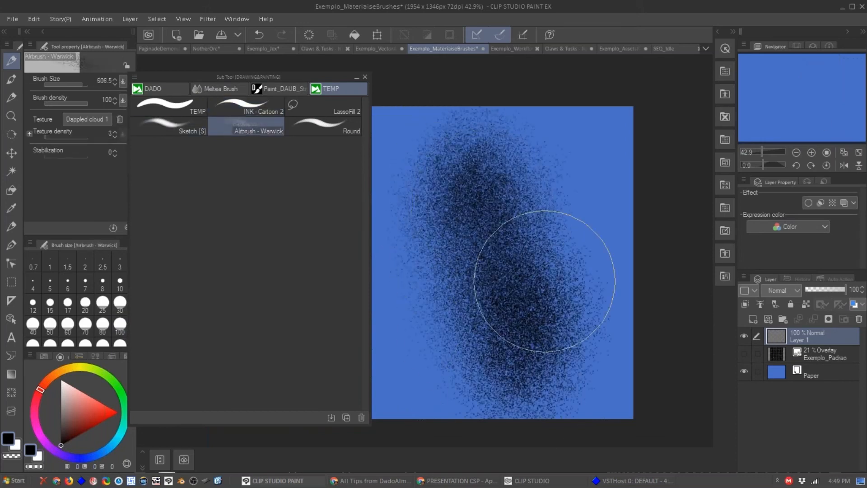
key("Delete")
Spray overlapping patches of black, red and light red on the new layer with the Airbrush - Warwick brush.
mouse_move(476, 164)
left_mouse_down()
mouse_move(469, 284)
mouse_move(479, 235)
left_mouse_up()
left_click(103, 414)
mouse_move(479, 316)
left_mouse_down()
mouse_move(523, 300)
mouse_move(468, 266)
left_mouse_up()
left_click(87, 394)
mouse_move(519, 253)
left_mouse_down()
mouse_move(511, 194)
mouse_move(461, 209)
left_mouse_up()
Clear the airbrush patches and try the Sketch [S] brush with light red strokes, followed by black strokes at size 30.
left_click(190, 131)
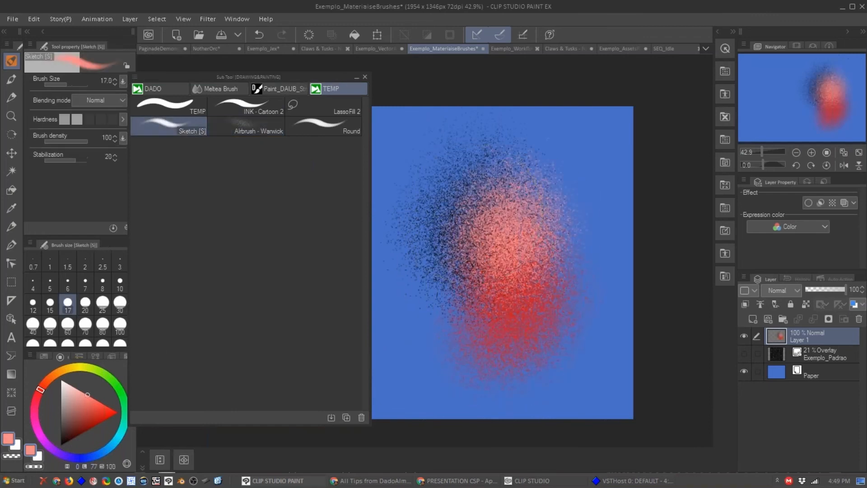
key("Delete")
left_click_drag(448, 132, 441, 243)
left_click_drag(84, 411, 61, 444)
key("c")
left_click_drag(447, 147, 443, 253)
key("Delete")
mouse_move(438, 171)
left_mouse_down()
mouse_move(534, 159)
mouse_move(523, 234)
left_mouse_up()
Dock the floating Sub Tool palette above the tool properties and clear the test strokes from Layer 1.
mouse_move(232, 78)
left_mouse_down()
mouse_move(221, 87)
mouse_move(98, 36)
left_mouse_up()
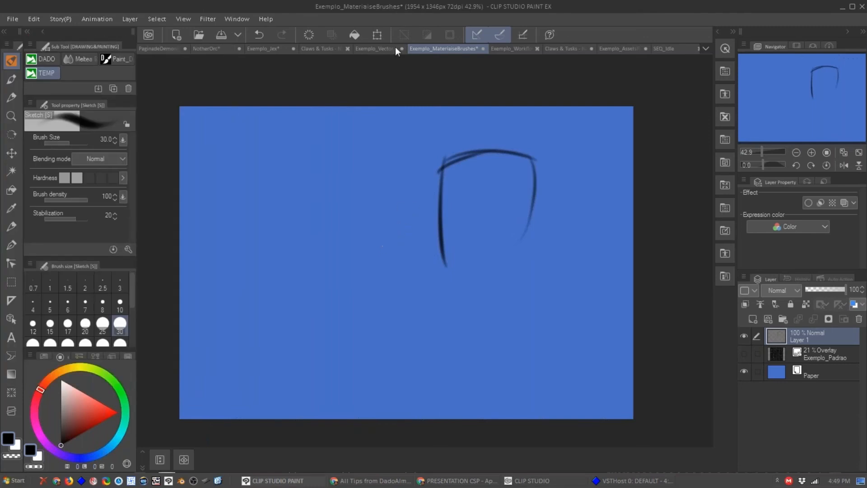
key("Delete")
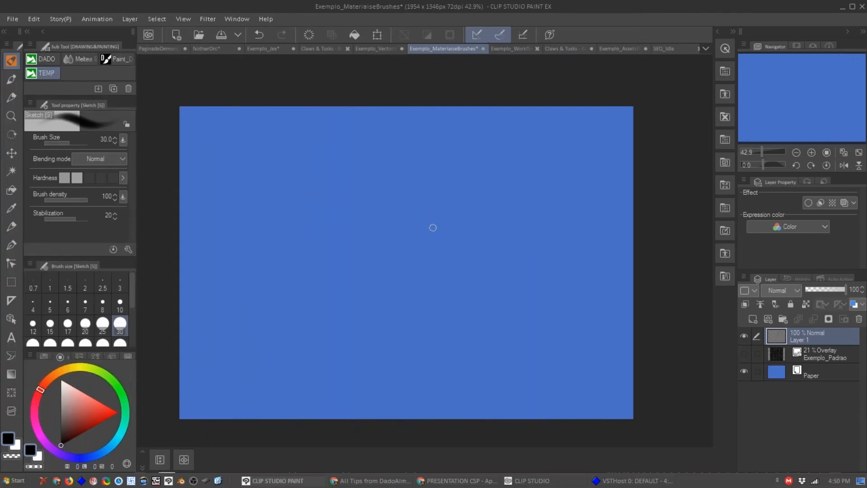
Show the Exemplo_Padrao pattern layer and expand the 3D category in a widened Material palette.
left_click(743, 353)
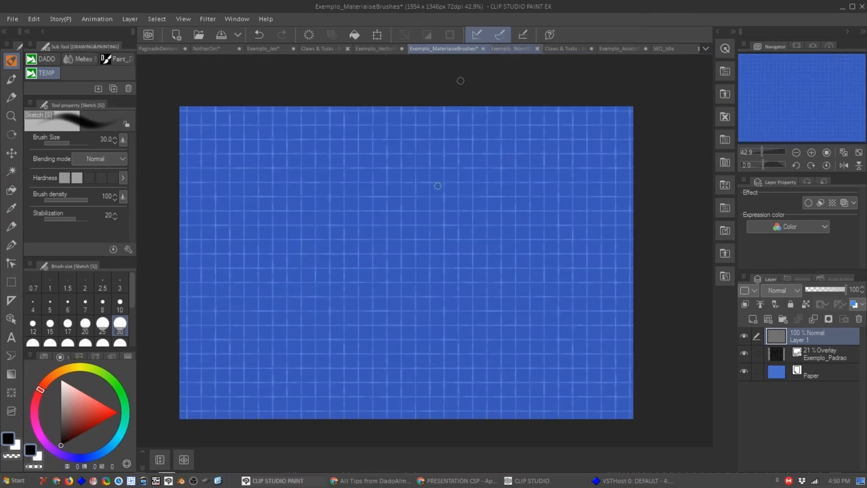
left_click(717, 31)
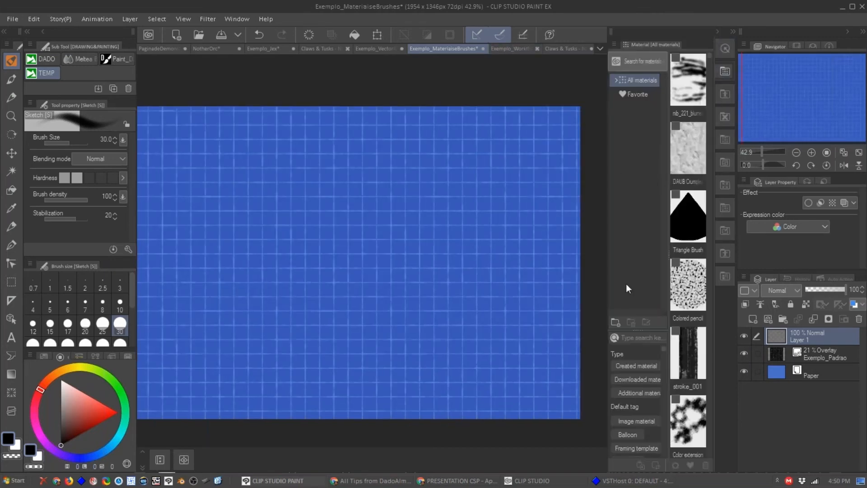
left_click(615, 80)
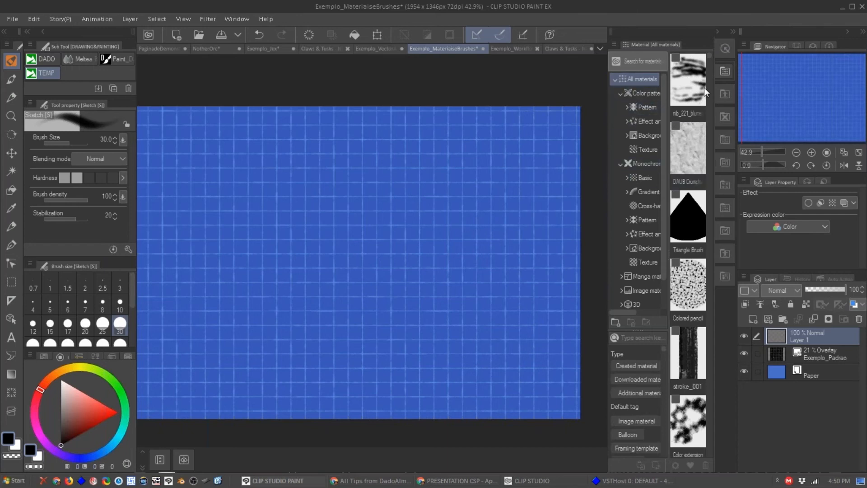
left_click_drag(664, 265, 660, 291)
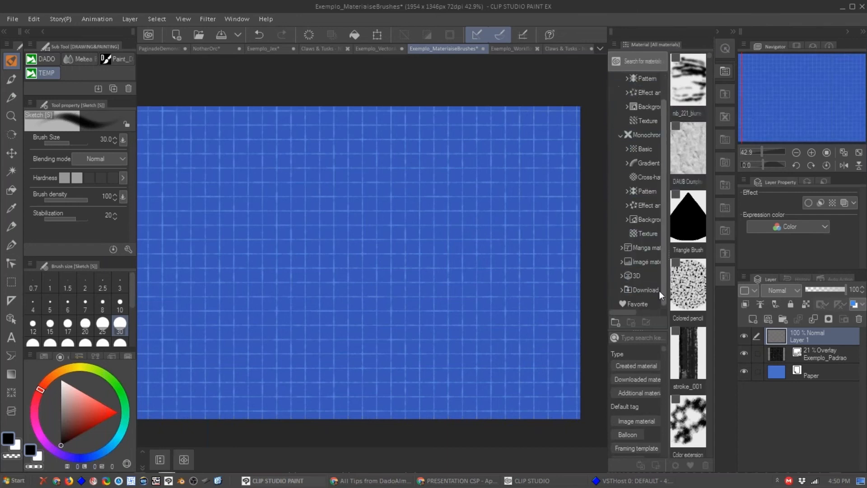
left_click(630, 276)
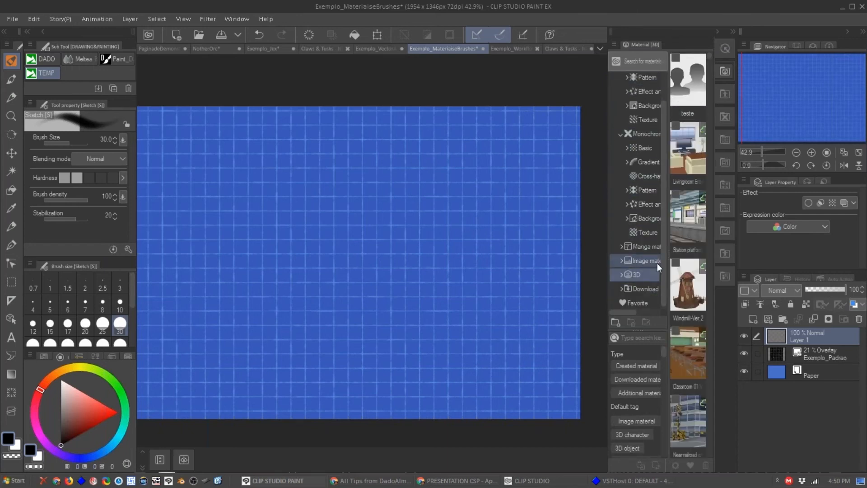
left_click(621, 273)
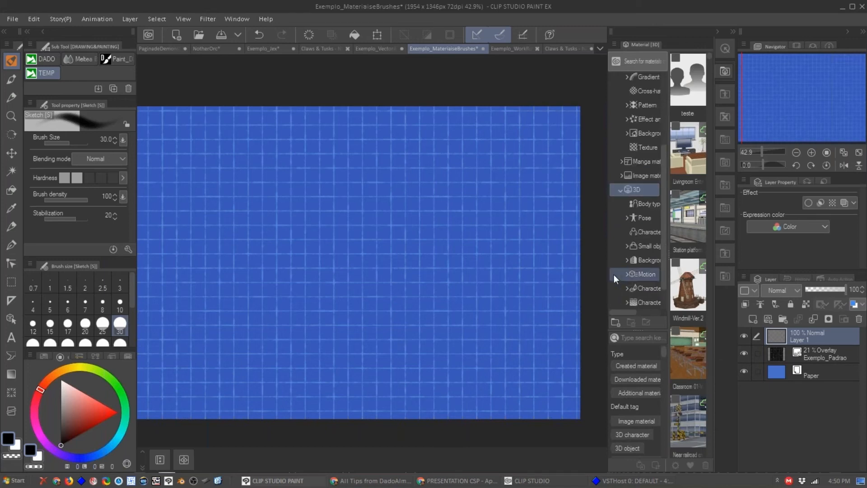
left_click_drag(606, 277, 513, 277)
Browse the Entire body and Hand pose materials and the Character materials in the 3D category.
left_click(546, 217)
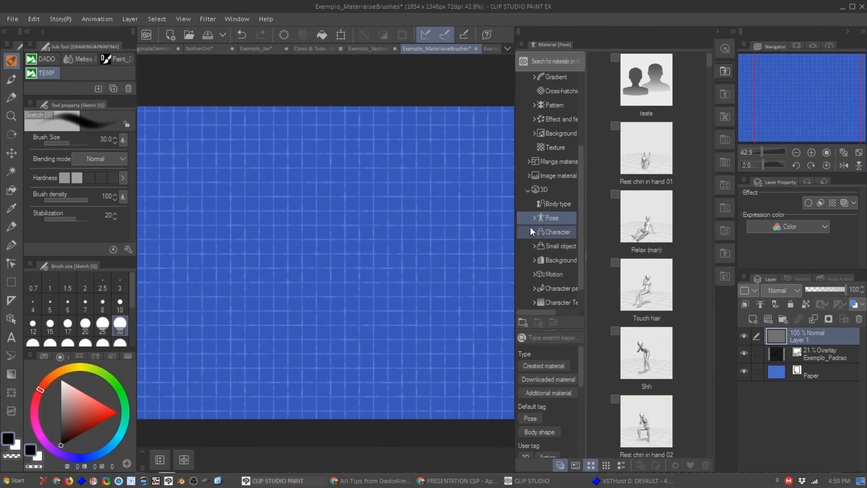
left_click(531, 217)
left_click(559, 231)
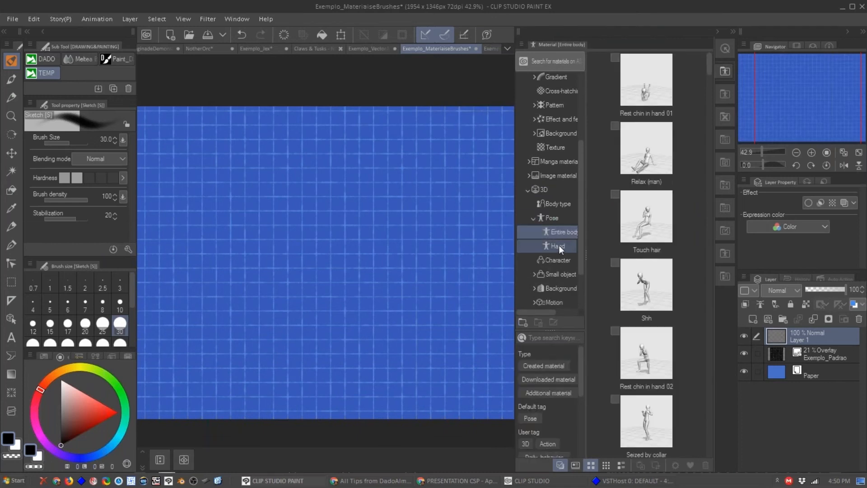
left_click(559, 246)
left_click(562, 233)
left_click_drag(708, 71, 694, 321)
left_click(566, 259)
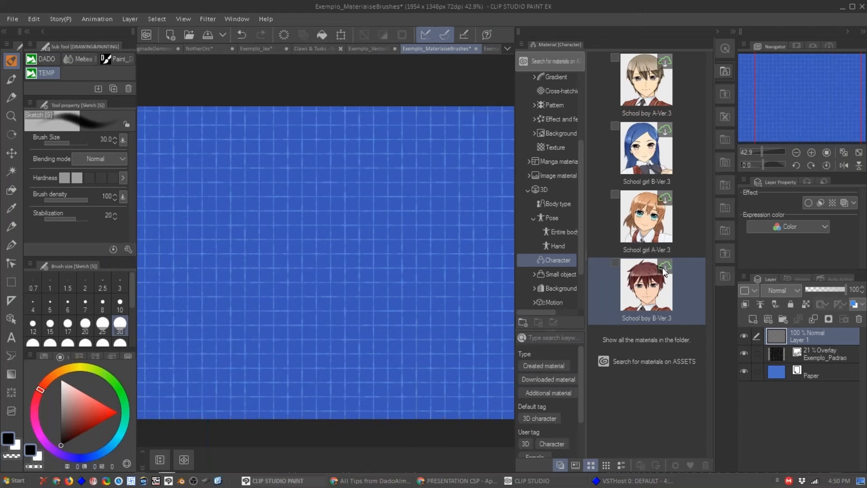
left_click(557, 246)
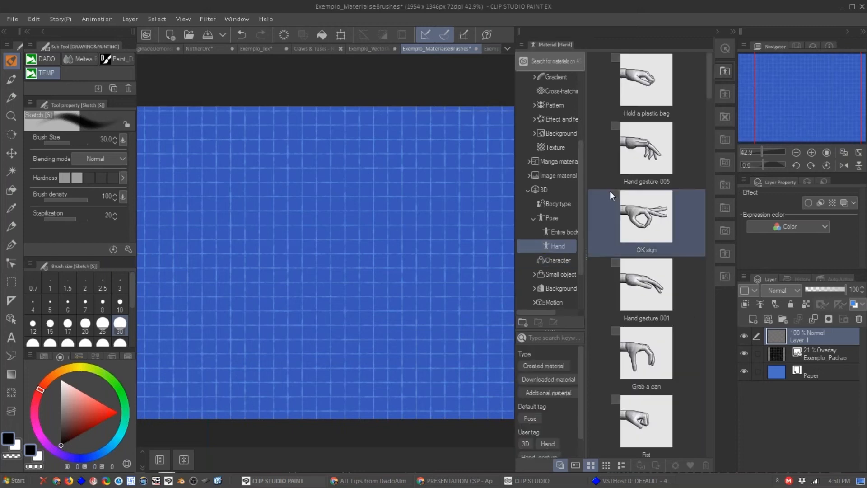
left_click(560, 219)
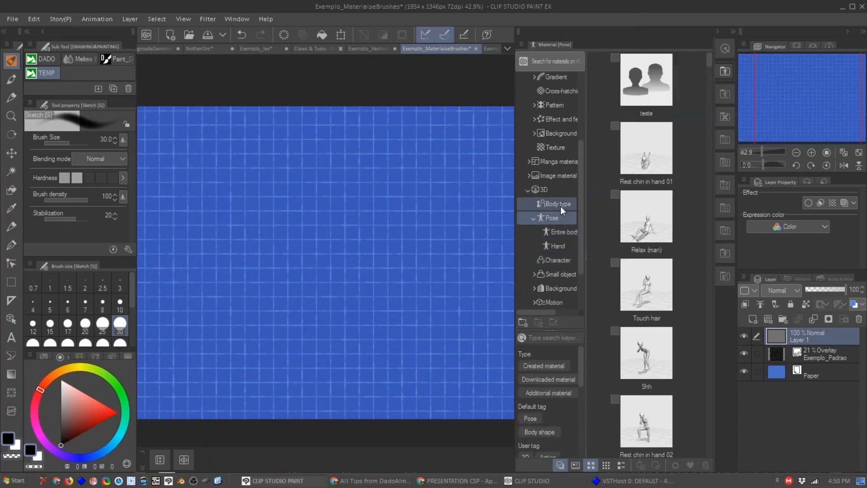
Place the 3D drawing figure-Ver.2 (Male) body type on the canvas, collapse the Material palette and select the figure.
left_click(558, 204)
left_click(641, 92)
left_click(642, 180)
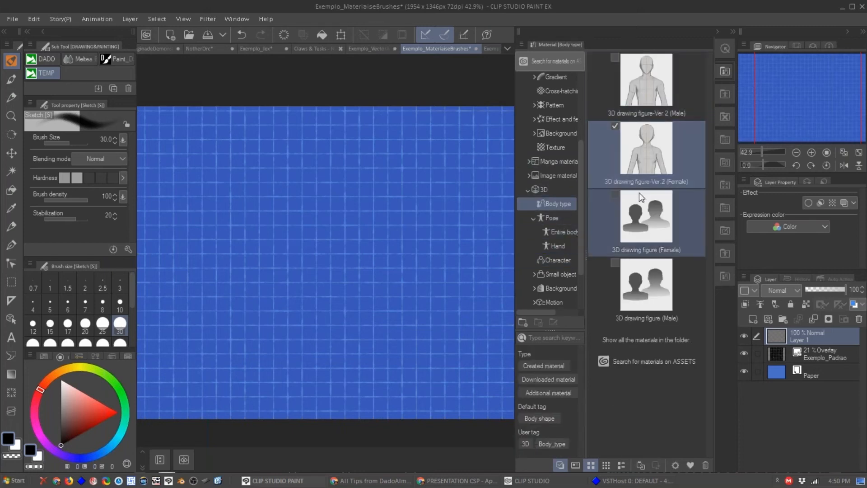
left_click_drag(650, 91, 336, 260)
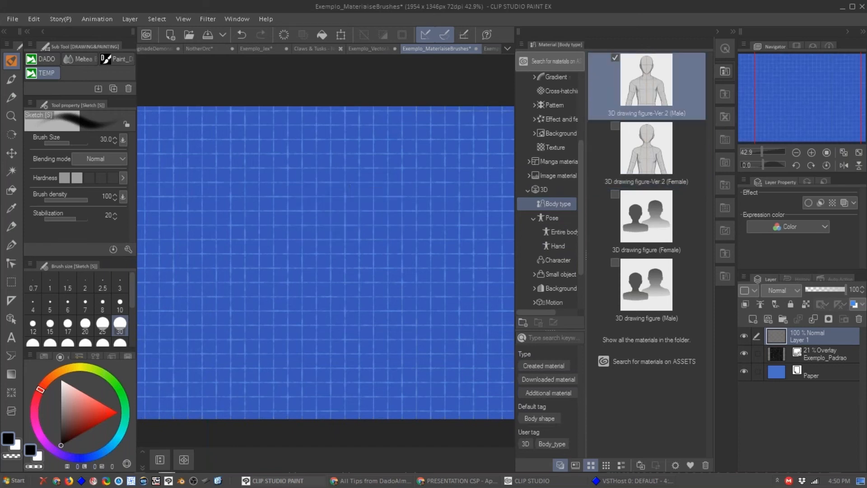
left_click(717, 32)
left_click(409, 235)
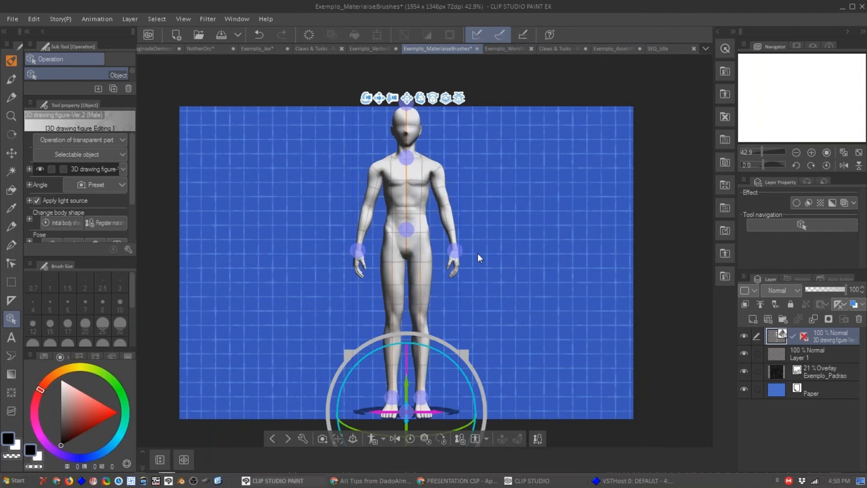
Raise both hands of the 3D figure so its arms stretch out sideways at shoulder height.
left_click_drag(456, 249, 519, 178)
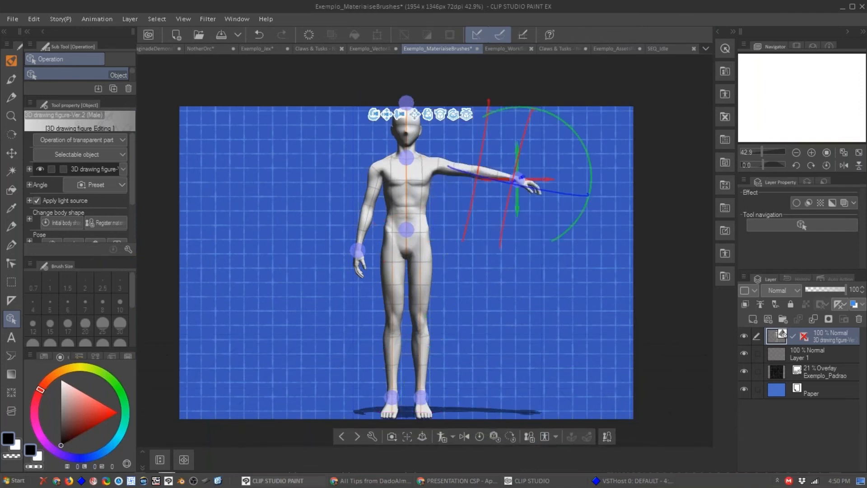
left_click_drag(357, 250, 296, 184)
Try shifting the figure's hips, leaning its upper body sideways, raising one arm and lowering the other.
left_click_drag(405, 229, 411, 269)
left_click_drag(409, 195, 437, 201)
left_click_drag(409, 269, 393, 248)
left_click_drag(333, 185, 287, 149)
left_click_drag(519, 180, 457, 271)
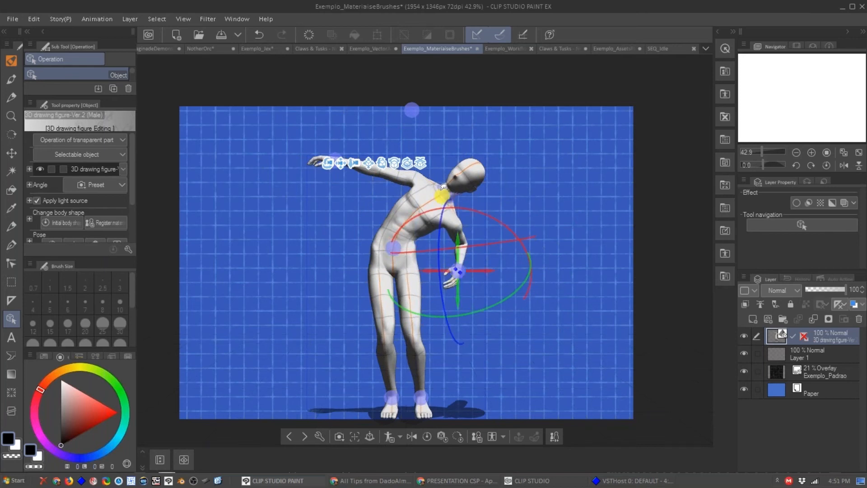
Try the figure's neck and hip controllers and the rotation rings of the pelvis.
left_click(442, 196)
mouse_move(443, 164)
left_mouse_down()
mouse_move(443, 134)
mouse_move(438, 165)
left_mouse_up()
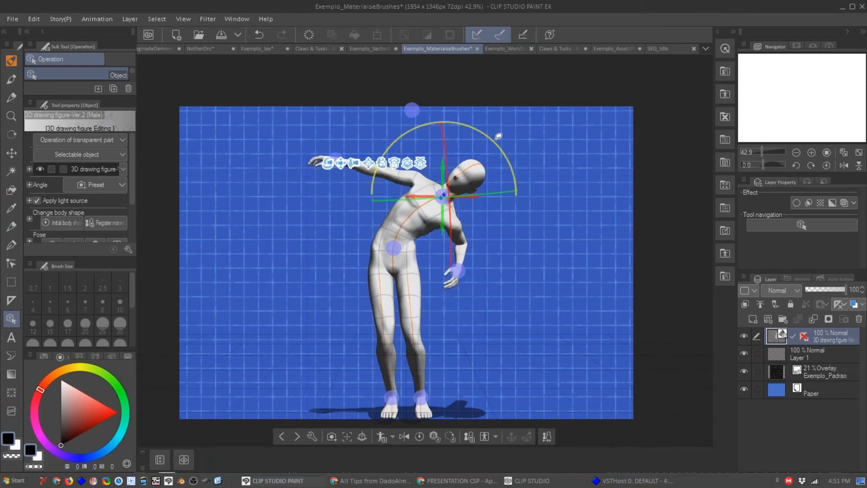
left_click(504, 198)
left_click(398, 256)
left_click(394, 252)
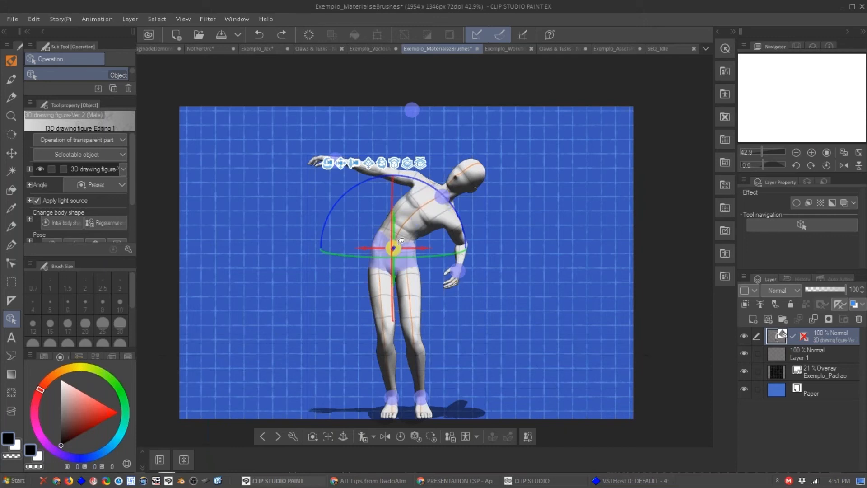
left_click(403, 245)
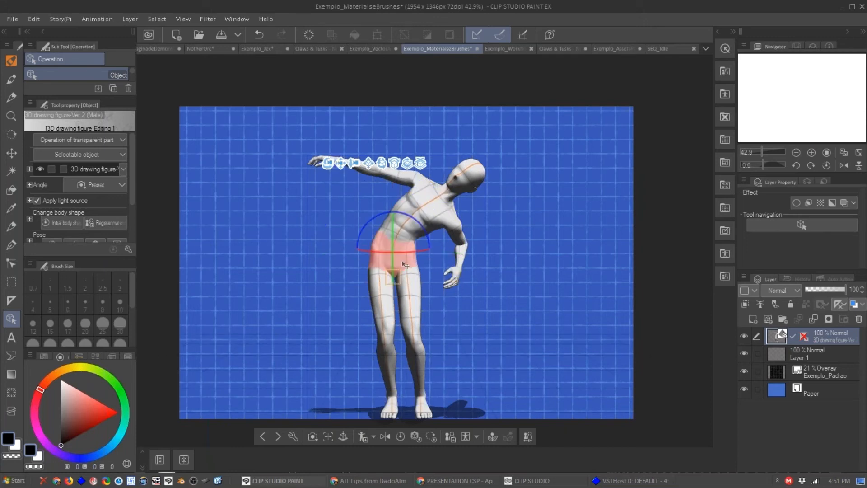
left_click(405, 265)
left_click_drag(398, 246, 516, 185)
Step back and forth through the pose history, undoing the sideways lean to restore the upright figure with outstretched arms.
key("ctrl+z")
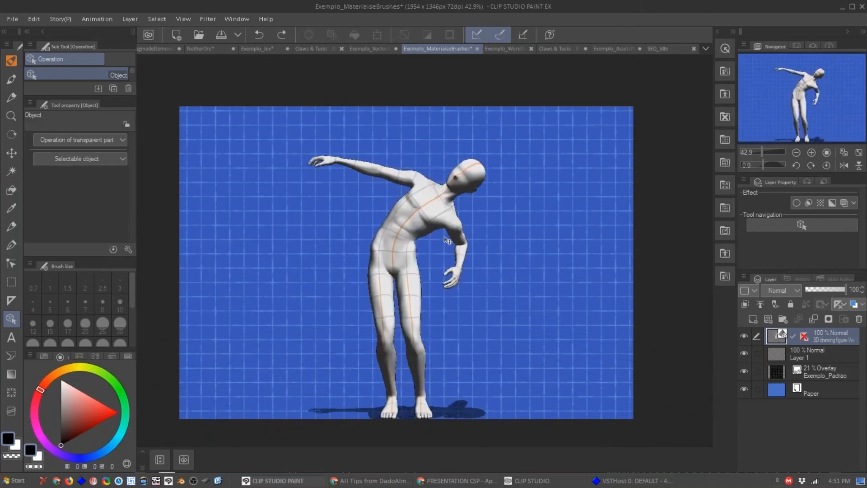
key("ctrl+z")
key("ctrl+z")
key("ctrl+z")
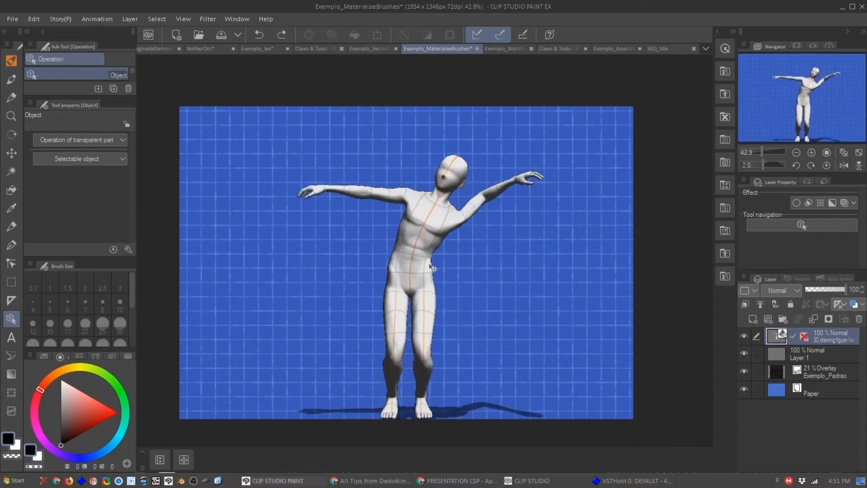
left_click(429, 272)
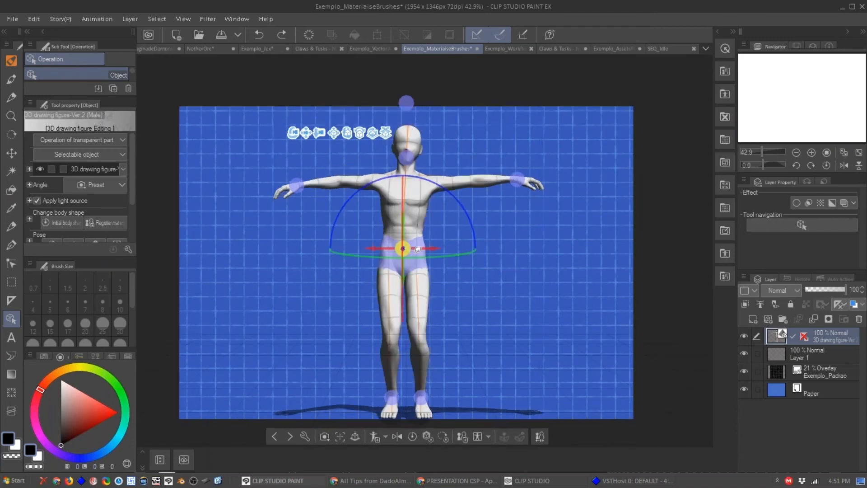
key("ctrl+y")
key("ctrl+y")
key("ctrl+y")
key("ctrl+y")
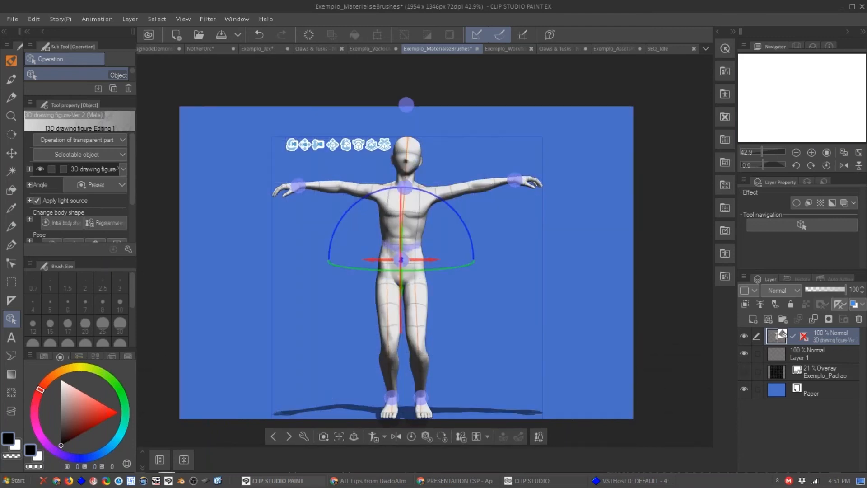
key("ctrl+z")
key("ctrl+z")
key("ctrl+z")
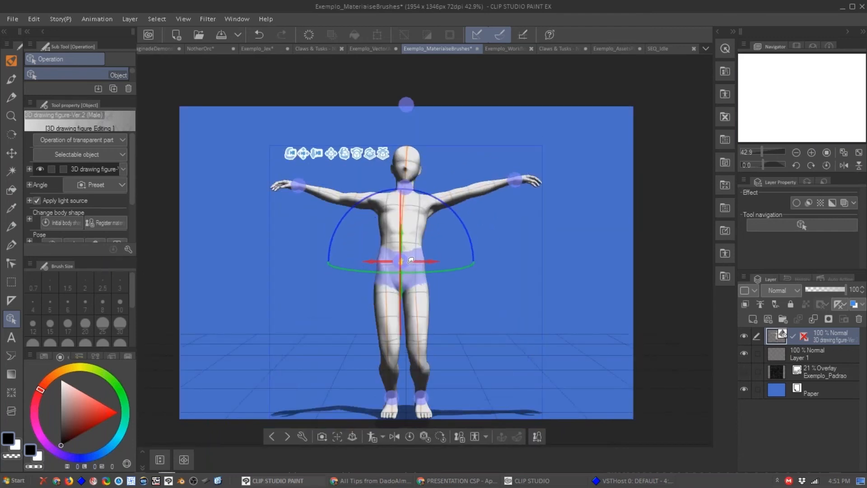
Bend the figure forward from the hips and reposition both hands, using an angled camera view.
left_click_drag(569, 275, 569, 298)
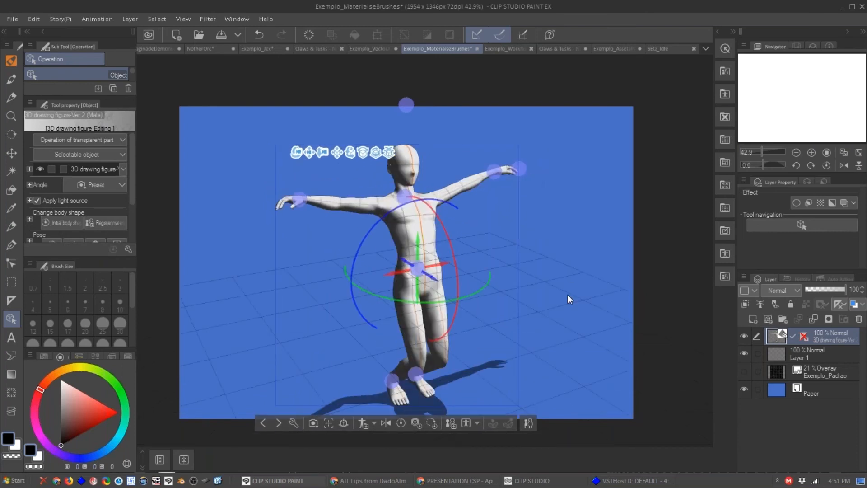
left_click_drag(426, 273, 398, 256)
mouse_move(380, 214)
left_mouse_down()
mouse_move(384, 252)
mouse_move(384, 224)
left_mouse_up()
left_click_drag(407, 197, 408, 201)
left_click_drag(300, 199, 444, 261)
left_click_drag(498, 170, 305, 226)
left_click_drag(474, 253, 482, 221)
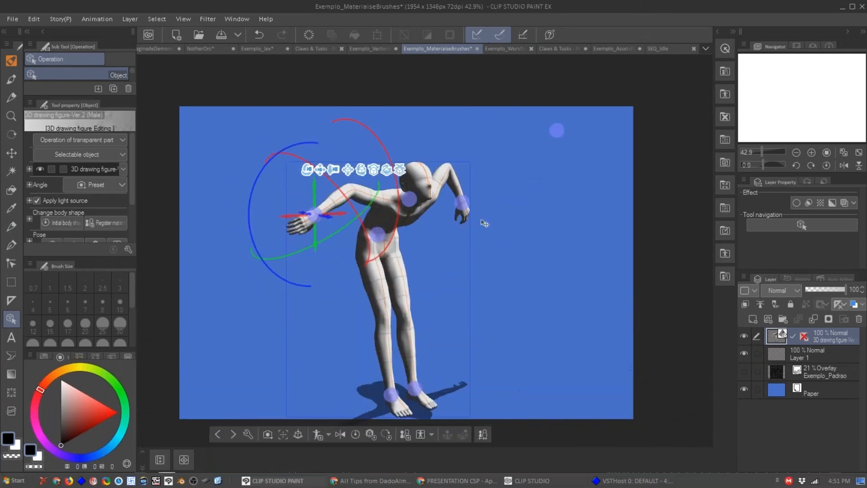
Bring the camera closer to the figure and set the Perspective in the camera angle settings to 16.79.
left_click_drag(333, 169, 343, 195)
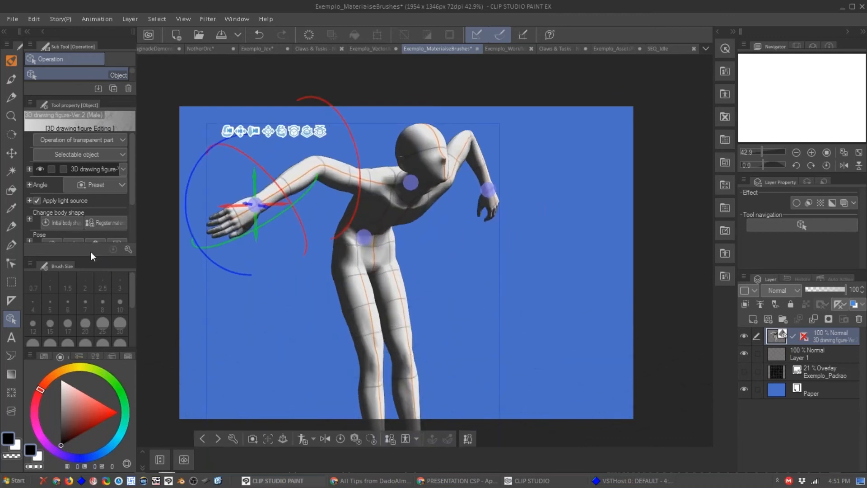
left_click_drag(91, 257, 91, 294)
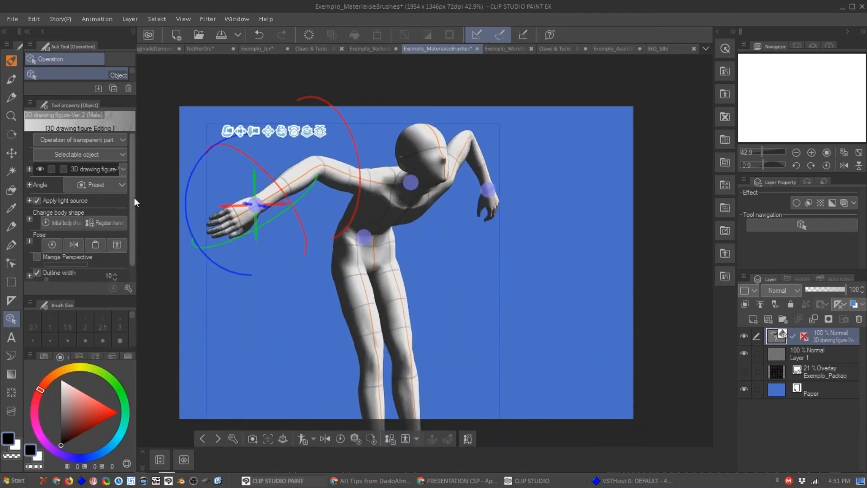
scroll(134, 197, "down", 1)
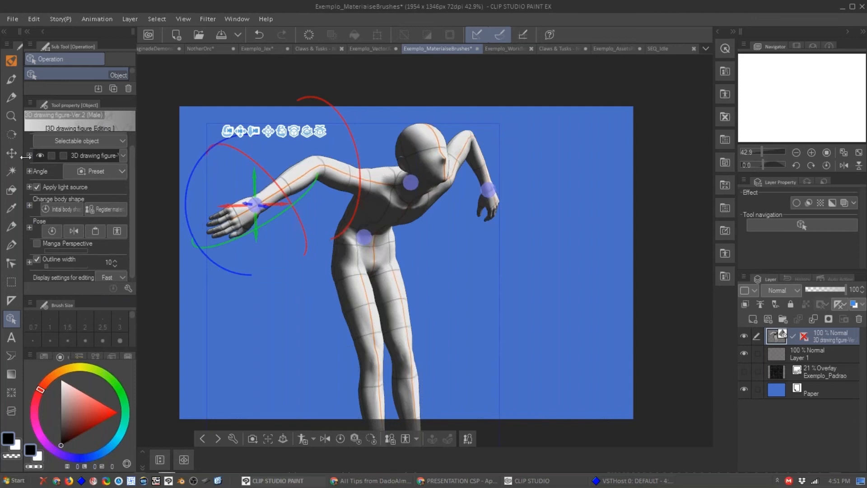
left_click(29, 171)
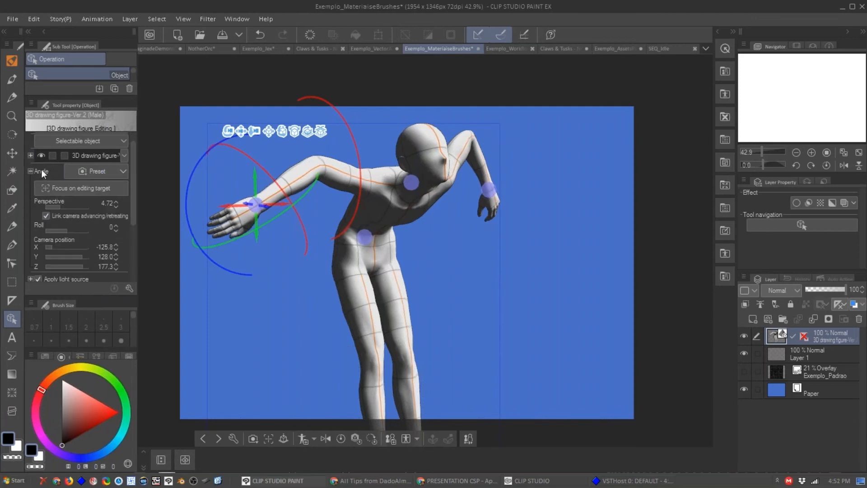
left_click_drag(62, 207, 69, 207)
Bring the figure's extended far hand in toward its body and bend both legs into a running stride.
left_click_drag(548, 257, 452, 223)
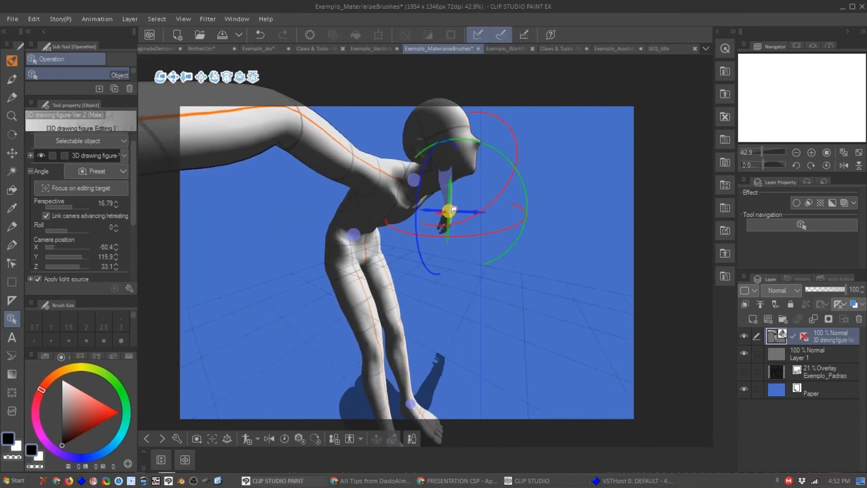
left_click(376, 384)
left_click_drag(393, 353, 439, 298)
mouse_move(511, 200)
left_mouse_down()
mouse_move(541, 195)
mouse_move(524, 208)
mouse_move(544, 199)
mouse_move(506, 195)
left_mouse_up()
Rotate the figure's head upward so that it faces ahead.
left_click(465, 153)
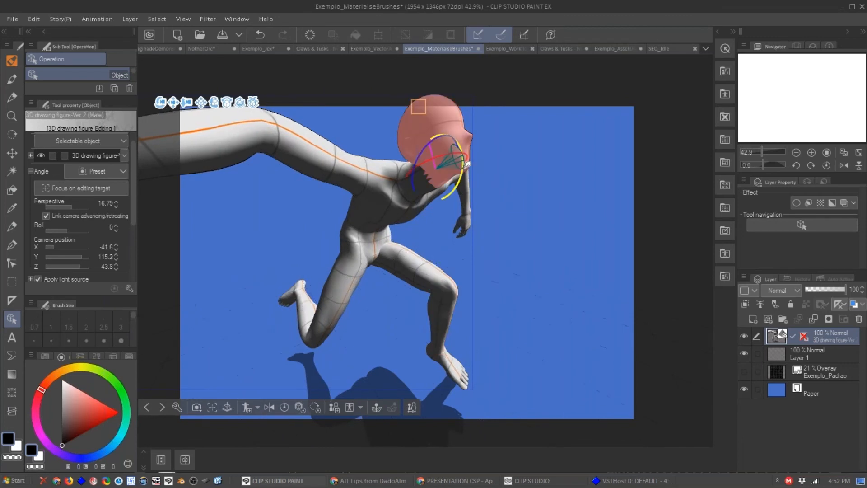
left_click_drag(460, 139, 462, 176)
left_click_drag(483, 109, 444, 75)
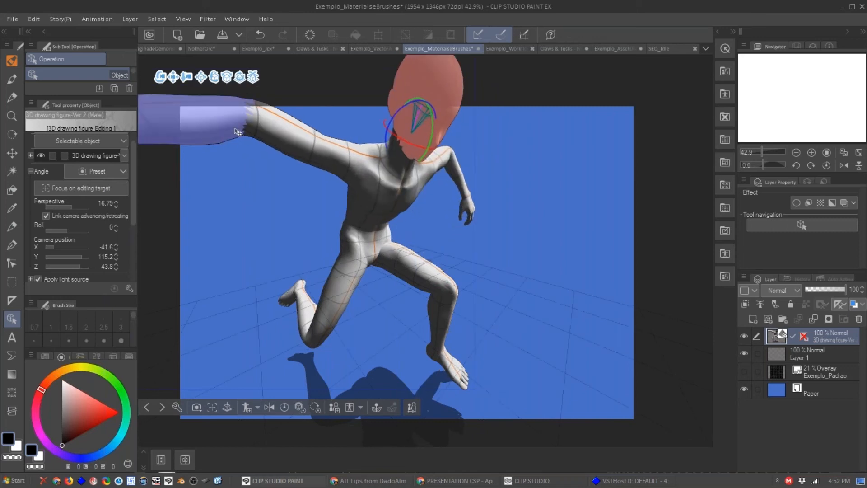
Bend the near arm at the elbow and set the camera Perspective to 21.13.
left_click(238, 133)
mouse_move(251, 150)
left_mouse_down()
mouse_move(293, 157)
mouse_move(242, 137)
left_mouse_up()
left_click(235, 198)
left_click_drag(238, 182, 236, 158)
left_click_drag(199, 257, 211, 280)
left_click_drag(75, 205, 73, 206)
Delete the 3D drawing figure layer.
left_click_drag(507, 209, 448, 181)
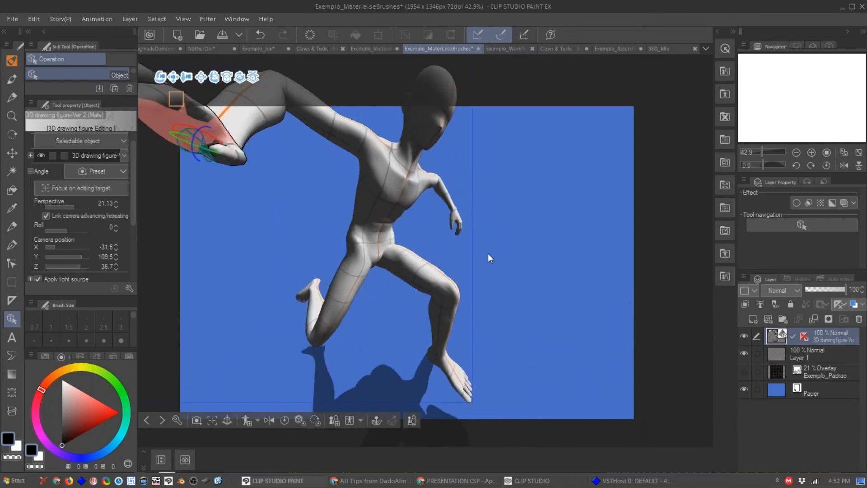
left_click_drag(514, 249, 456, 235)
key("Delete")
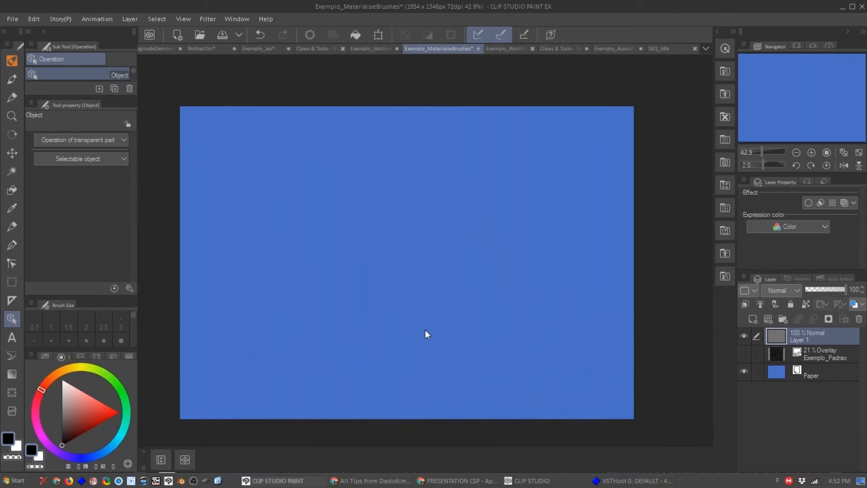
Switch to the file explorer, open the _PRESENTATION_CSP folder and place its window over the lower part of the canvas.
key("super+e")
middle_click(460, 266)
mouse_move(466, 274)
left_click(421, 343)
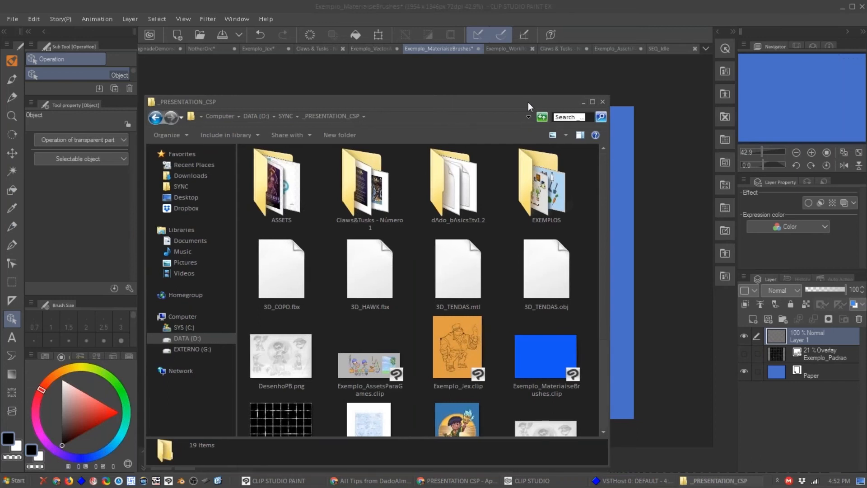
left_click_drag(526, 111, 520, 70)
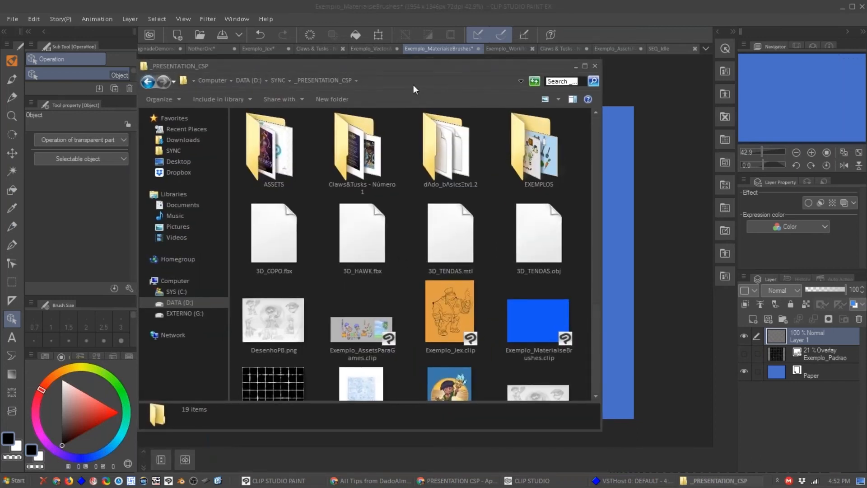
left_click_drag(416, 68, 408, 178)
Import 3D_COPO.fbx from the folder onto the Exemplo_MateriaiseBrushes canvas and bring that document to the front.
left_click_drag(267, 348, 364, 148)
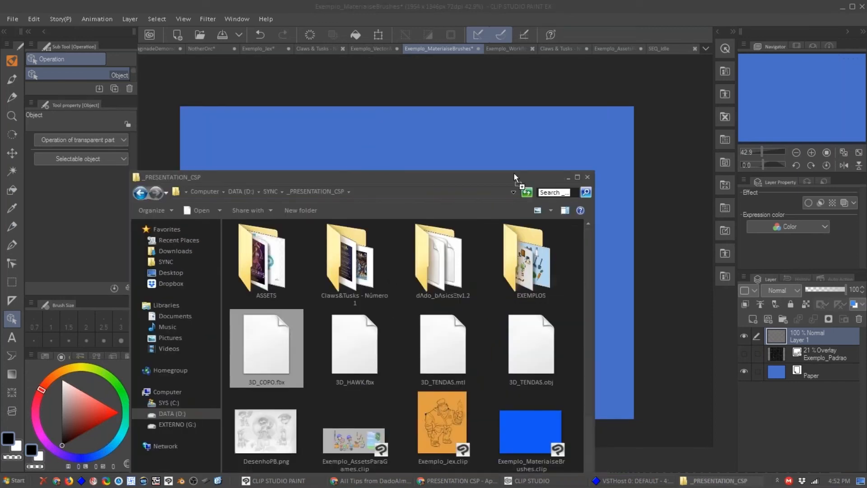
left_click_drag(515, 178, 622, 207)
left_click_drag(544, 258, 316, 54)
left_click(315, 51)
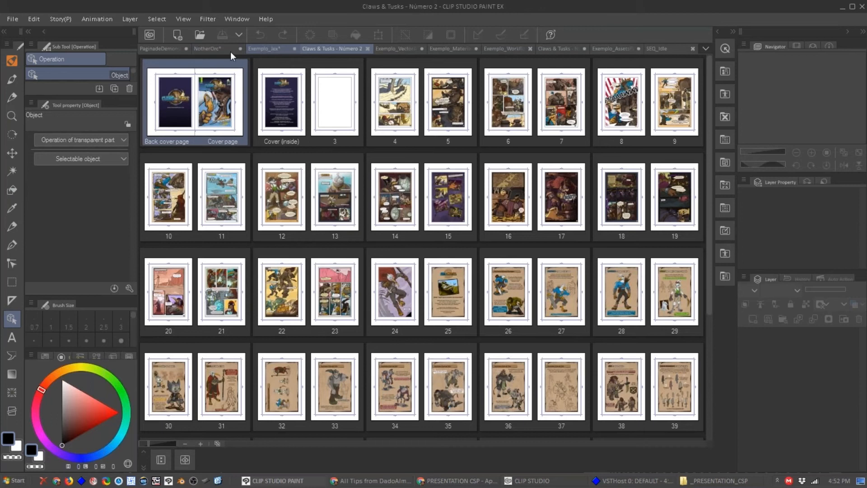
left_click(264, 48)
left_click(443, 56)
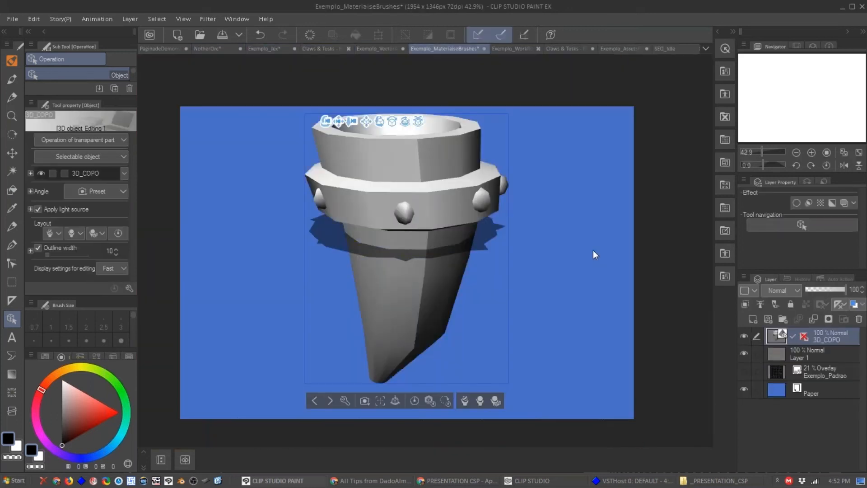
Delete the 3D_COPO model layer.
mouse_move(381, 290)
left_mouse_down()
mouse_move(557, 255)
mouse_move(643, 259)
mouse_move(556, 267)
mouse_move(553, 309)
mouse_move(509, 283)
mouse_move(571, 262)
mouse_move(544, 302)
mouse_move(576, 251)
mouse_move(476, 308)
mouse_move(573, 246)
mouse_move(555, 202)
mouse_move(529, 259)
mouse_move(578, 201)
mouse_move(538, 224)
mouse_move(422, 333)
mouse_move(469, 250)
mouse_move(469, 294)
mouse_move(491, 280)
mouse_move(453, 281)
left_mouse_up()
key("Delete")
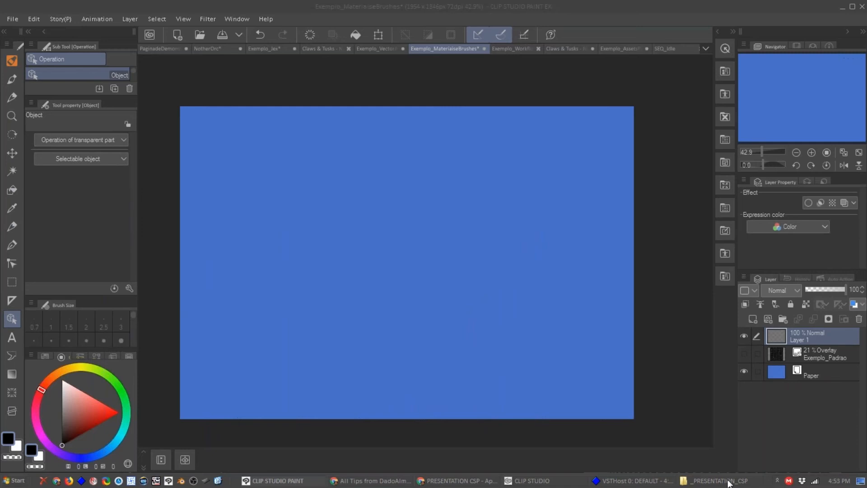
Import 3D_HAWK.fbx from the _PRESENTATION_CSP folder onto the canvas and turn off the model's light source.
left_click(718, 481)
left_click_drag(339, 363, 434, 151)
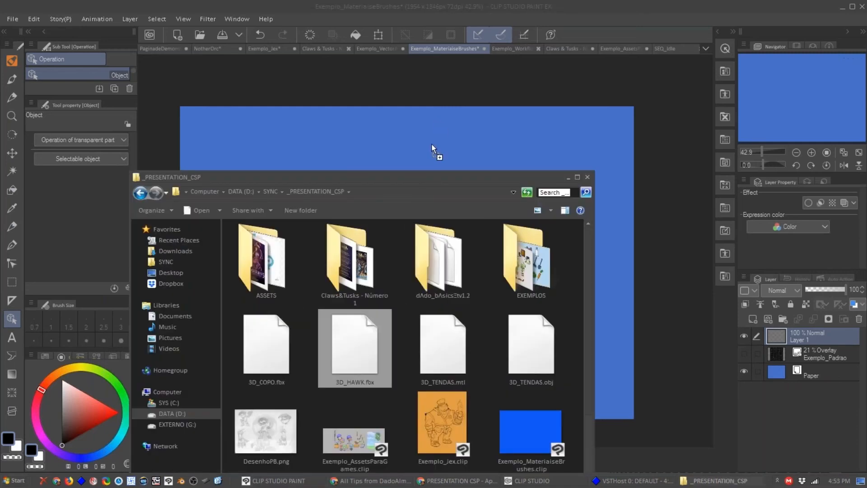
left_click(625, 259)
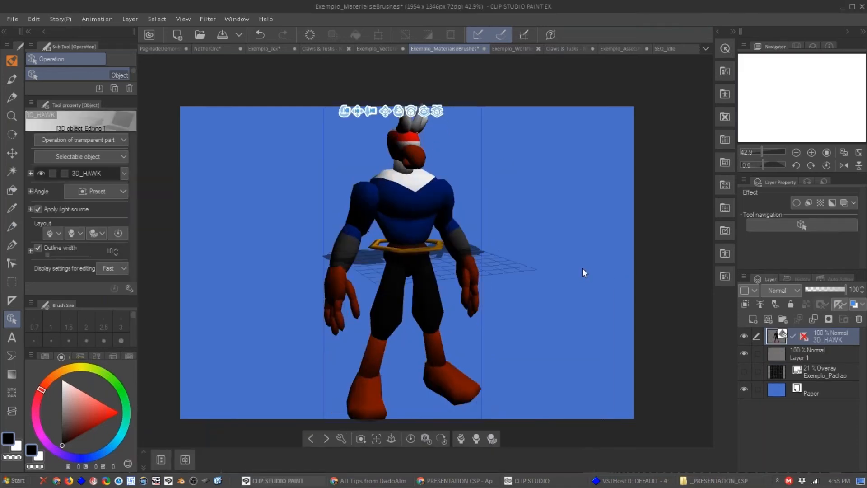
left_click(38, 210)
Try moving the hawk model's hand away from its arm, and undo the move.
left_click_drag(390, 261, 298, 234)
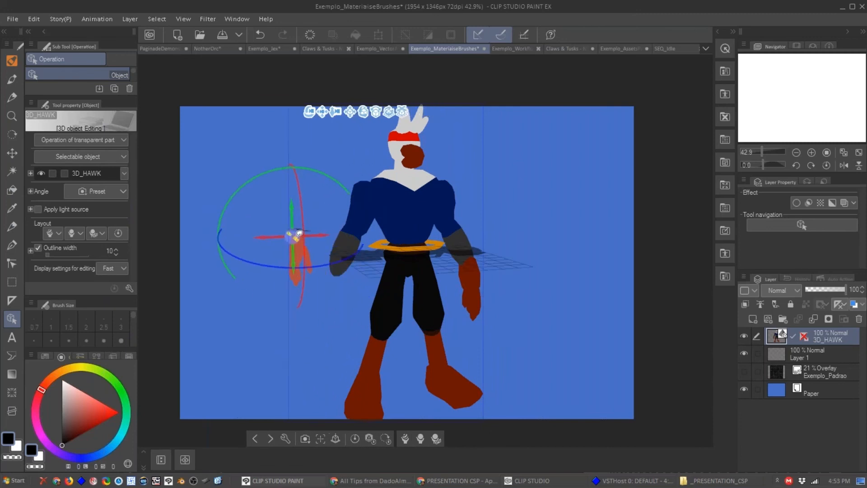
key("ctrl+z")
left_click(356, 233)
left_click(335, 278)
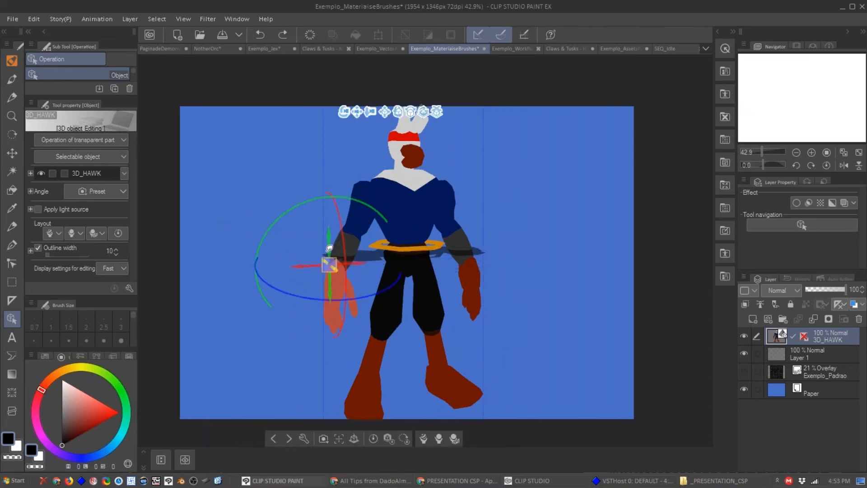
Raise both of the hawk model's arms outward from the shoulders and swing one forearm forward.
left_click(361, 210)
left_click_drag(306, 162, 375, 108)
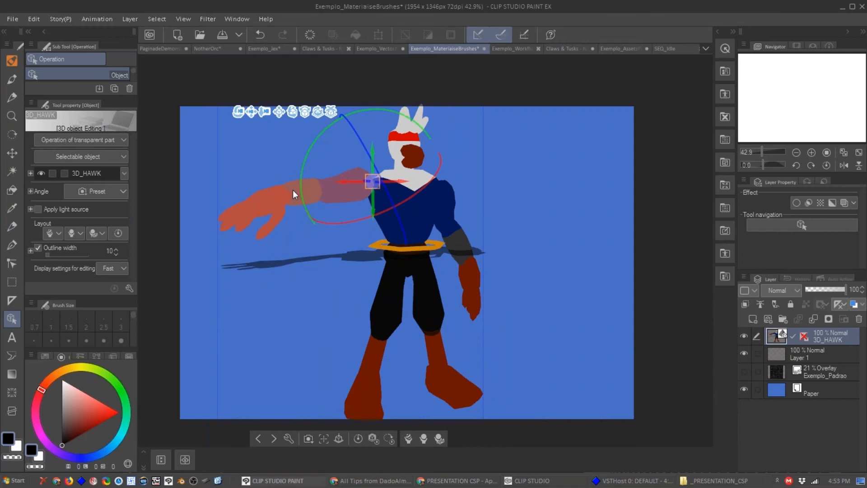
left_click(307, 192)
left_click_drag(313, 211, 385, 199)
left_click(445, 204)
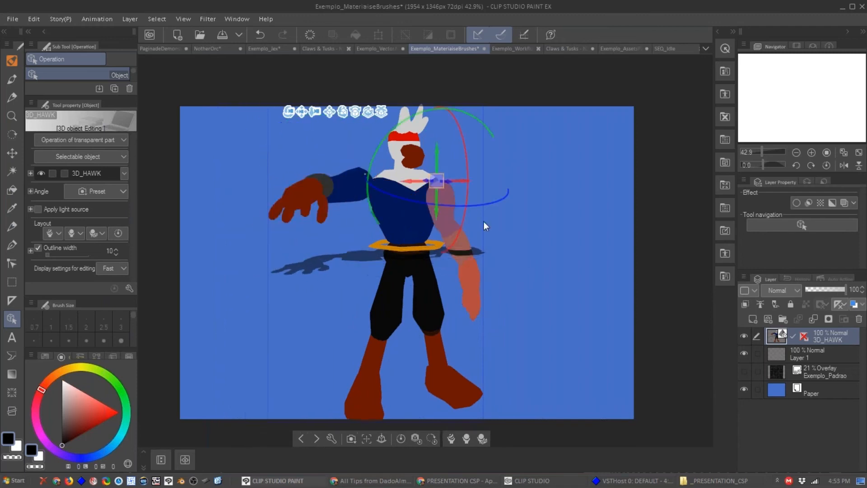
left_click_drag(499, 201, 542, 184)
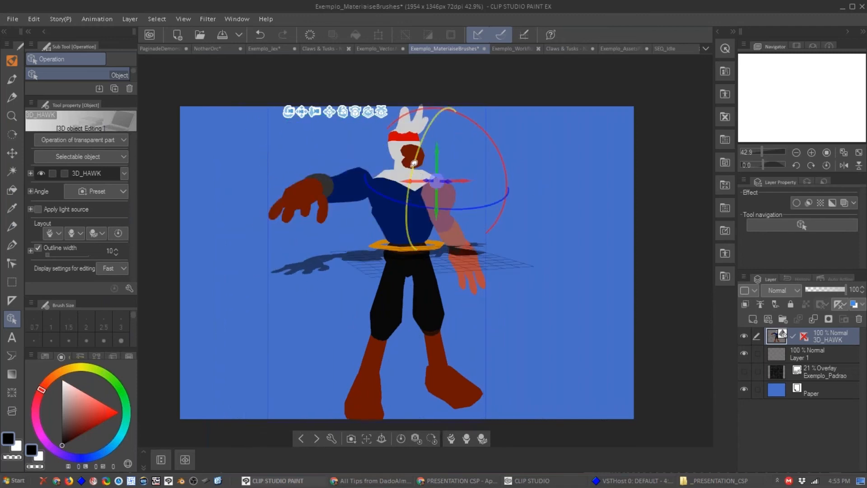
left_click_drag(414, 164, 398, 219)
Bend and twist the hawk model's torso forward and tilt its head.
left_click(397, 210)
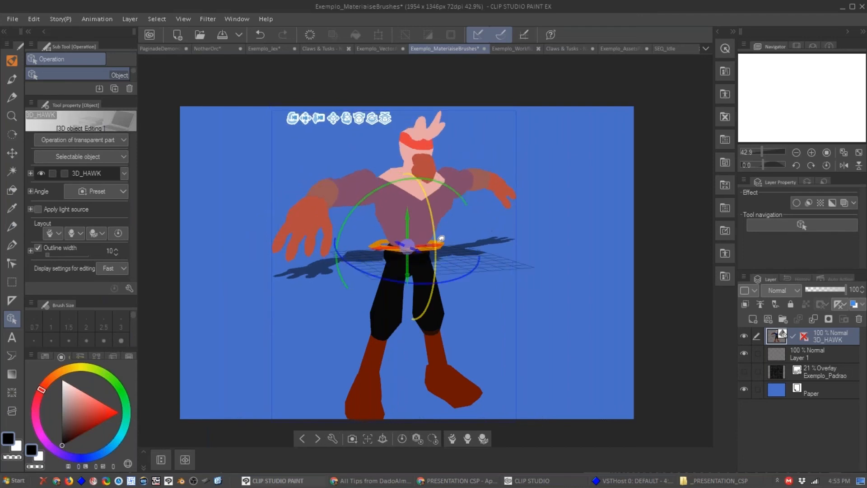
left_click(441, 163)
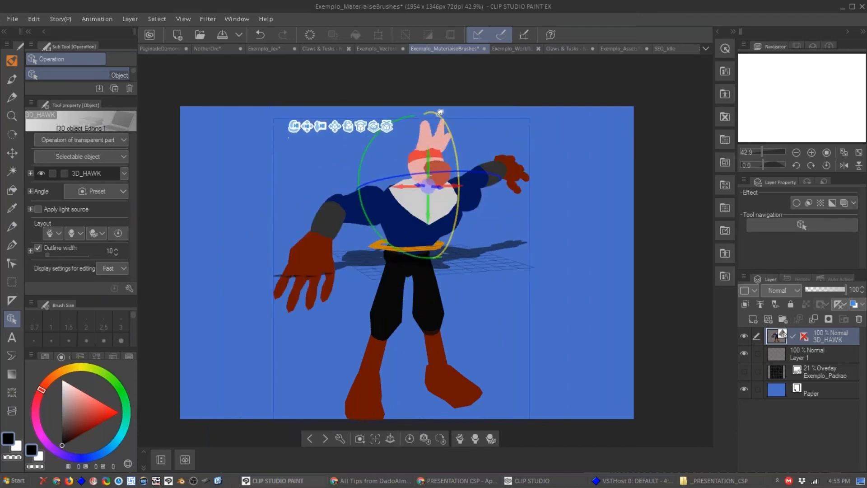
Pose the hawk model's legs in a running stride and turn the camera to show the model from its other side.
left_click(442, 314)
left_click_drag(453, 291, 415, 389)
left_click(423, 311)
left_click(386, 322)
left_click_drag(426, 316, 442, 248)
left_click(401, 339)
left_click_drag(430, 301, 434, 356)
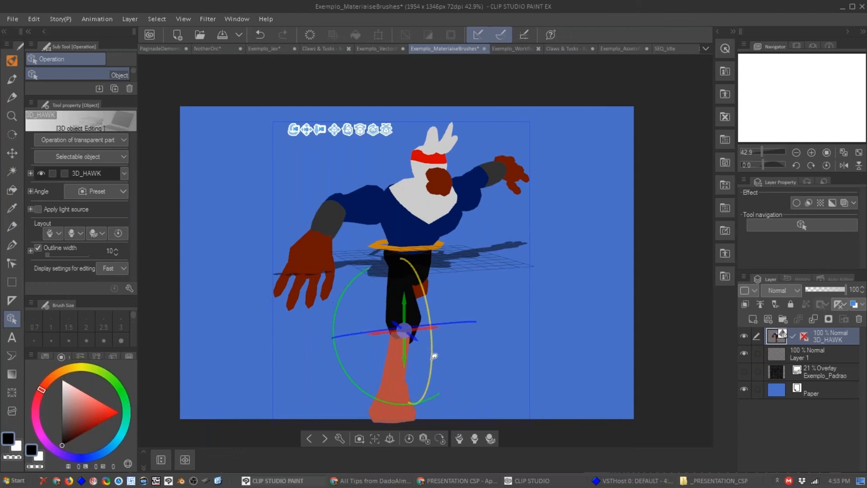
left_click_drag(551, 305, 399, 302)
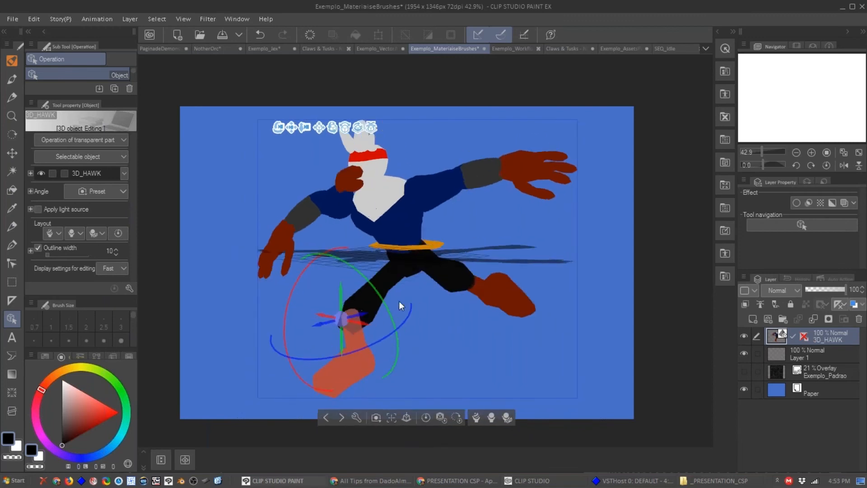
Create a new raster layer above 3D_HAWK and try a brush stroke on it, undoing the stroke.
left_click(753, 319)
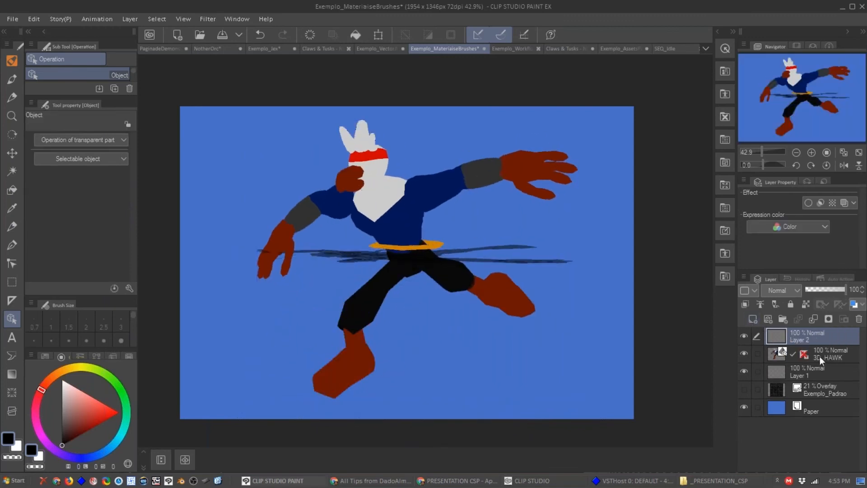
key("b")
mouse_move(329, 168)
left_mouse_down()
mouse_move(361, 185)
mouse_move(424, 185)
mouse_move(456, 199)
left_mouse_up()
key("ctrl+z")
Apply the blue Layer color effect to the 3D_HAWK layer and lower its opacity to 48%.
left_click(820, 356)
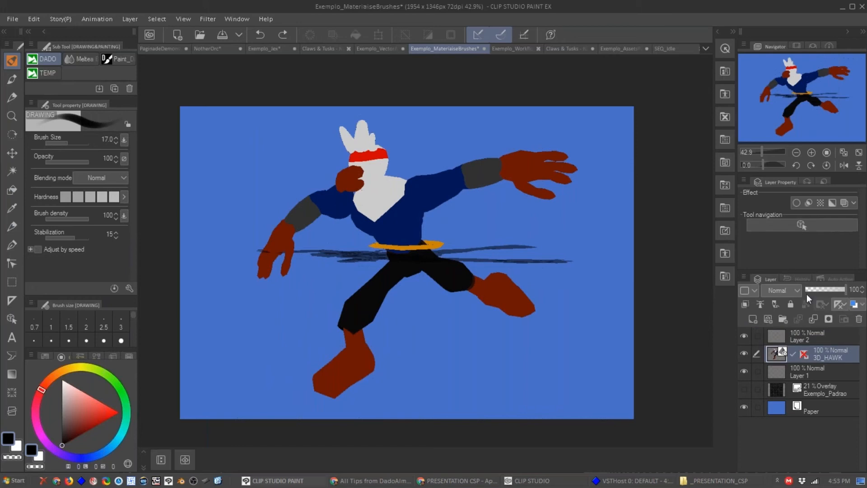
left_click(844, 203)
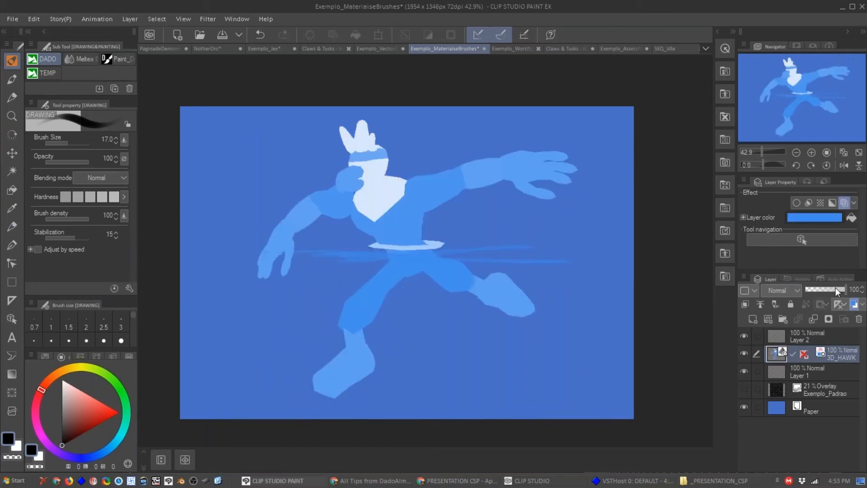
left_click_drag(838, 291, 826, 291)
Draw the outline of the hawk's beak on Layer 2 with the brush size set to 10.
left_click(780, 341)
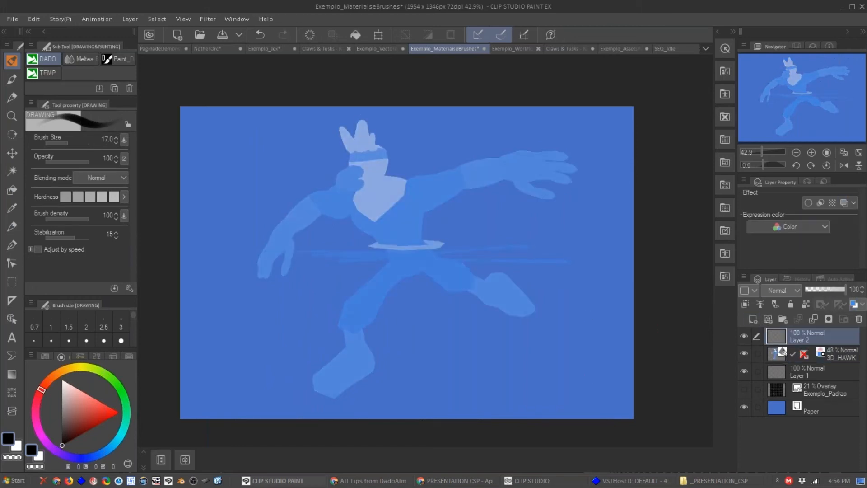
scroll(372, 211, "up", 6)
key("bracketleft")
key("bracketleft")
key("bracketleft")
mouse_move(346, 161)
left_mouse_down()
mouse_move(315, 176)
mouse_move(305, 230)
mouse_move(372, 190)
mouse_move(366, 200)
left_mouse_up()
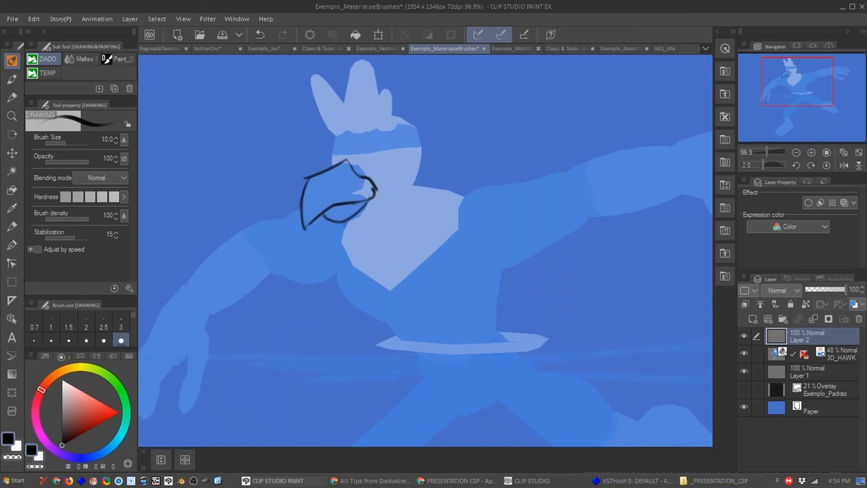
Sketch the hawk's eyes with pupils and the edges of its headband on Layer 2.
mouse_move(332, 164)
left_mouse_down()
mouse_move(359, 136)
mouse_move(363, 167)
mouse_move(411, 135)
left_mouse_up()
left_click(353, 161)
left_click_drag(331, 132, 400, 121)
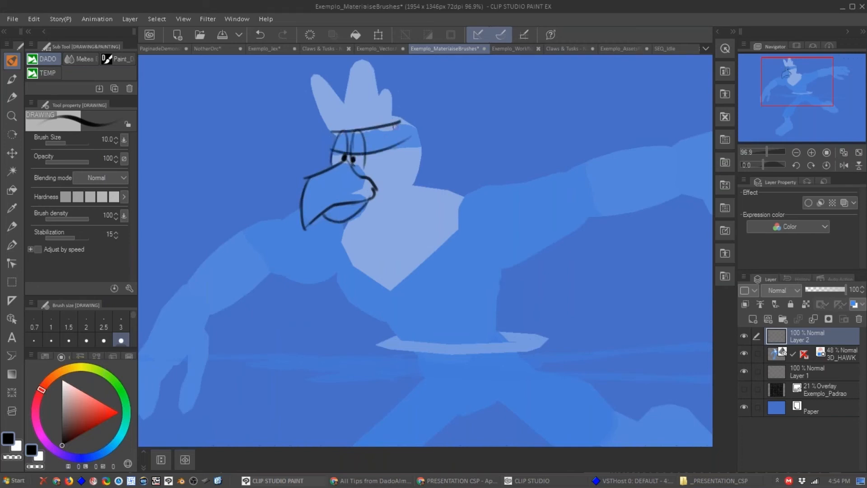
Clear the sketch strokes and delete both Layer 2 and the 3D_HAWK layer.
left_click_drag(485, 261, 456, 262)
mouse_move(528, 298)
left_mouse_down()
mouse_move(476, 257)
mouse_move(497, 298)
mouse_move(442, 268)
left_mouse_up()
key("Delete")
left_click(836, 357)
left_click(832, 337)
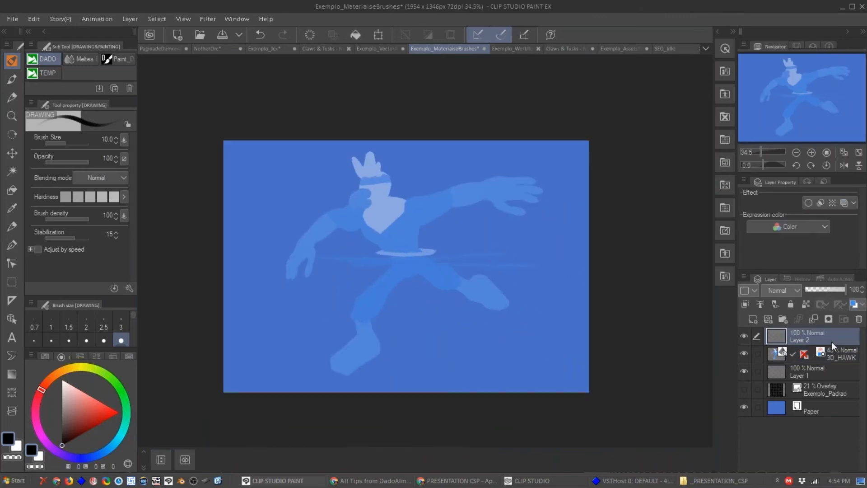
key("Delete")
key("Delete")
Show the Exemplo_Padrao grid pattern layer.
scroll(434, 265, "up", 2)
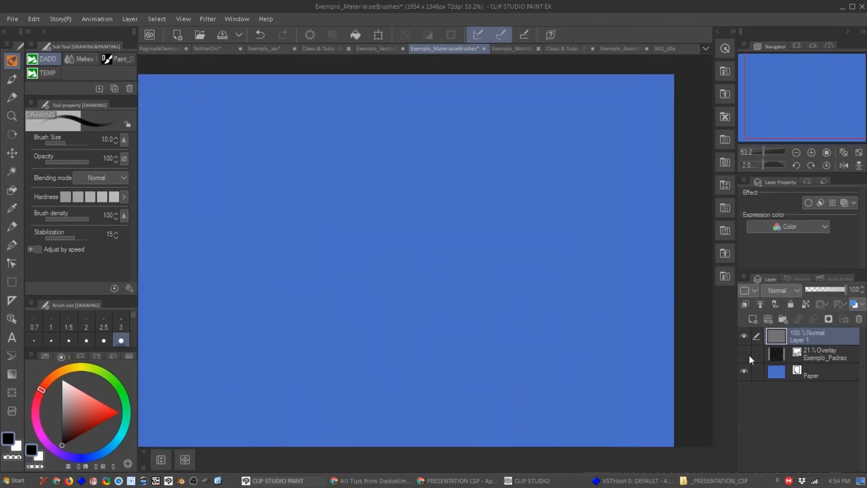
left_click(744, 353)
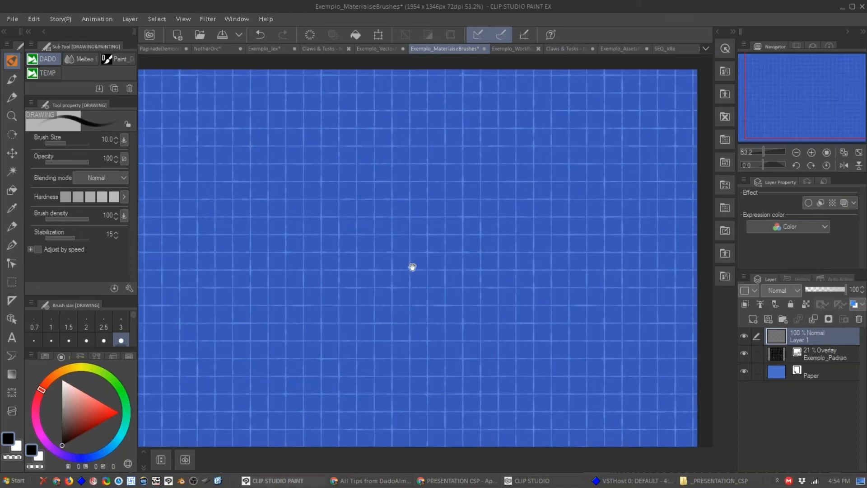
left_click_drag(413, 266, 405, 271)
Import 3D_TENDAS.obj from the _PRESENTATION_CSP folder onto the canvas.
left_click(718, 481)
left_click(452, 336)
left_click_drag(542, 345, 616, 167)
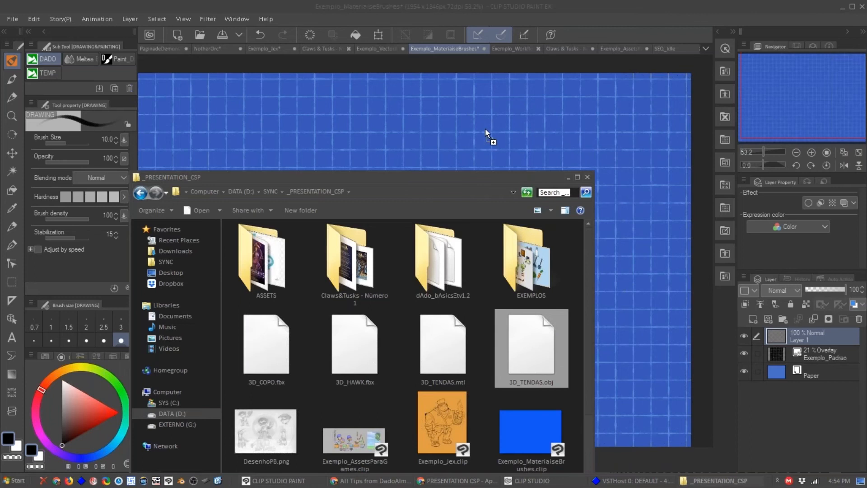
left_click_drag(478, 175, 478, 174)
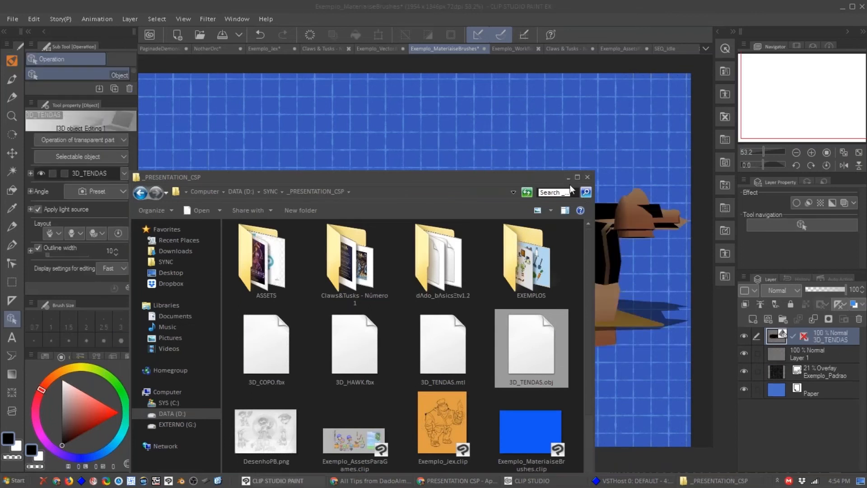
Move the camera in among the tents of the 3D_TENDAS scene and set its Perspective to 7.50.
mouse_move(473, 208)
left_mouse_down()
mouse_move(538, 215)
mouse_move(512, 206)
mouse_move(392, 306)
mouse_move(379, 283)
mouse_move(382, 267)
mouse_move(400, 236)
mouse_move(429, 223)
mouse_move(440, 300)
mouse_move(543, 305)
mouse_move(516, 319)
mouse_move(524, 242)
mouse_move(575, 205)
mouse_move(520, 196)
mouse_move(497, 275)
mouse_move(524, 278)
mouse_move(465, 275)
mouse_move(492, 271)
mouse_move(545, 285)
mouse_move(554, 258)
mouse_move(532, 257)
mouse_move(549, 248)
mouse_move(576, 270)
mouse_move(560, 267)
mouse_move(565, 248)
mouse_move(488, 271)
mouse_move(586, 201)
mouse_move(543, 248)
mouse_move(530, 231)
mouse_move(517, 251)
mouse_move(136, 251)
left_mouse_up()
left_click(30, 191)
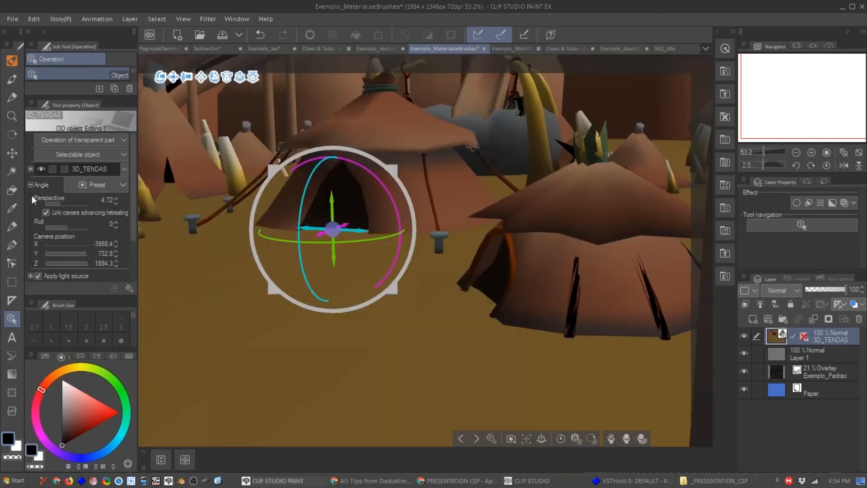
left_click(64, 205)
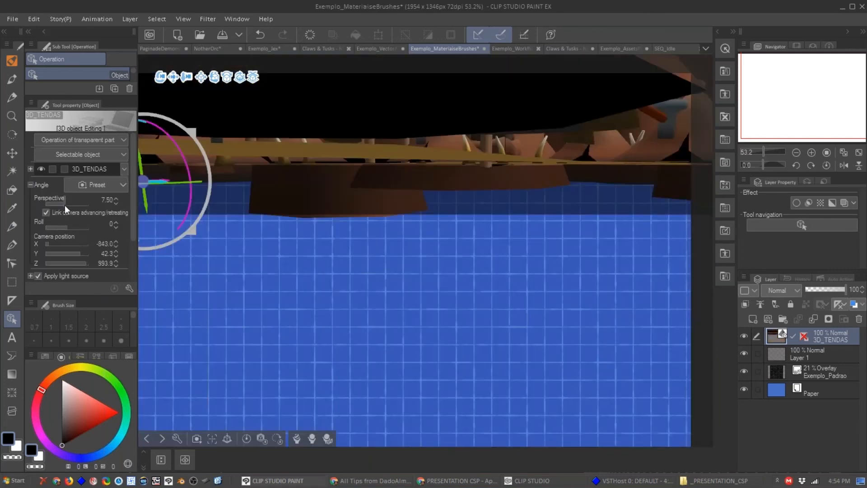
Frame the large central tent of the 3D_TENDAS scene with Perspective at 9.44 and add a new layer above it.
left_click_drag(64, 205, 66, 205)
mouse_move(422, 232)
left_mouse_down()
mouse_move(398, 194)
mouse_move(440, 273)
mouse_move(494, 248)
mouse_move(499, 277)
mouse_move(520, 198)
mouse_move(521, 210)
left_mouse_up()
left_click(752, 319)
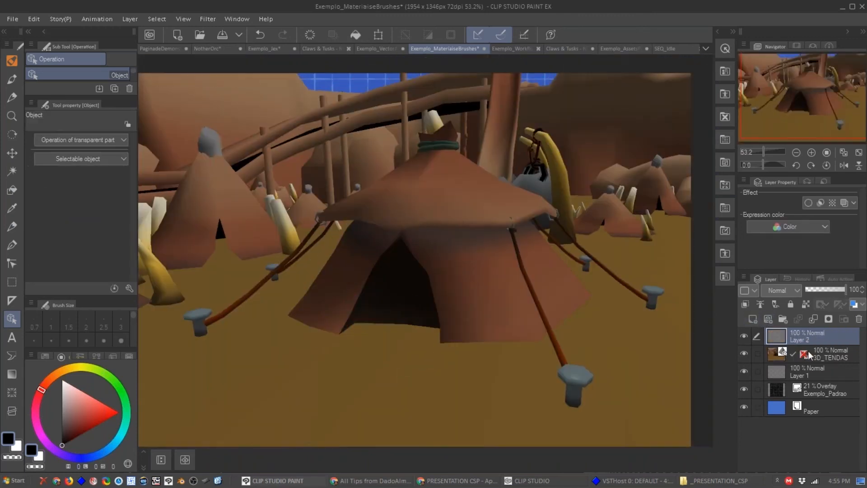
Lower the 3D_TENDAS layer's opacity to 25% and make Layer 2 active again.
key("alt+[")
left_click(815, 288)
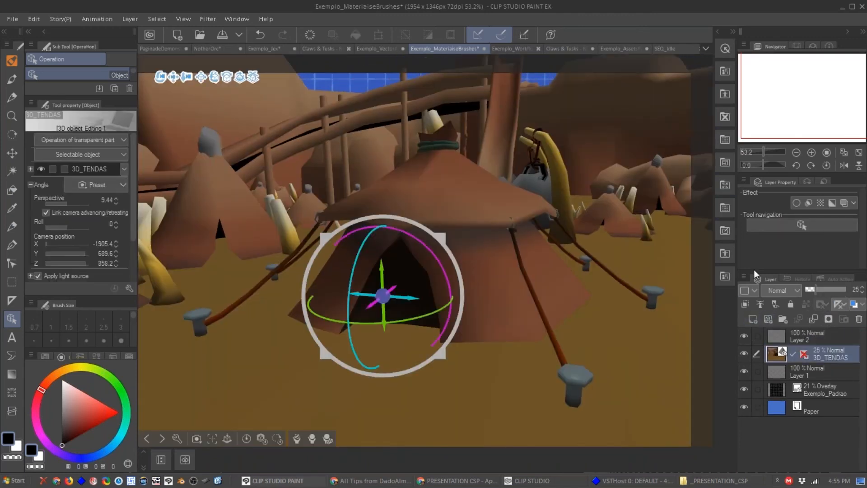
left_click(819, 342)
key("ctrl+z")
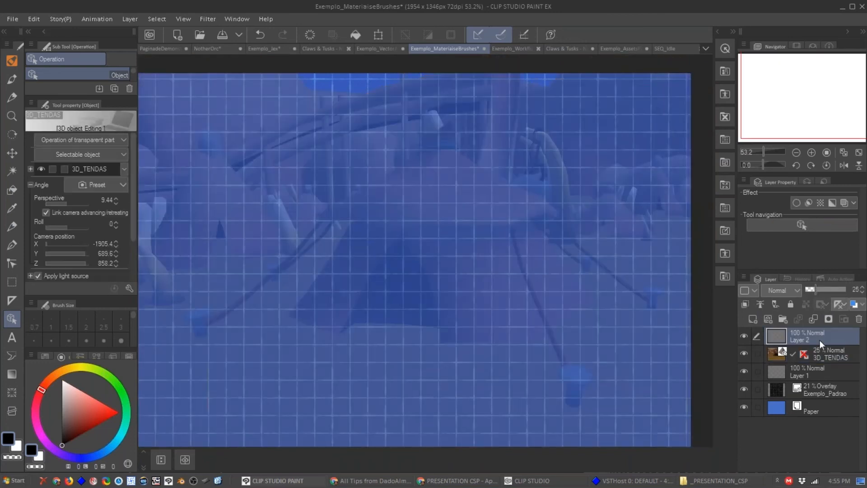
Sketch trial strokes along the left slope of the central tent's roof on Layer 2 with the drawing brush, undoing the last one.
left_click(806, 334)
key("b")
left_click_drag(419, 149, 327, 205)
left_click_drag(394, 167, 317, 207)
key("ctrl+z")
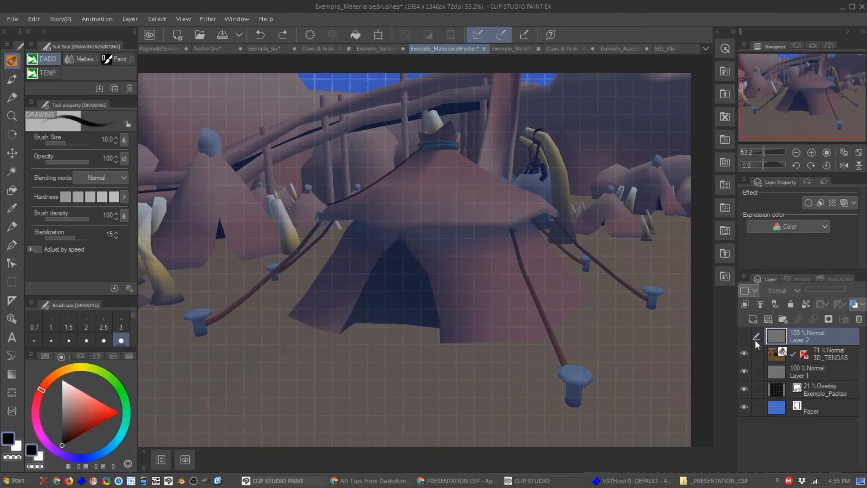
Restore the 3D_TENDAS layer to 100% opacity with its perspective ruler shown, and delete that layer.
left_click(829, 355)
left_click_drag(840, 289, 855, 290)
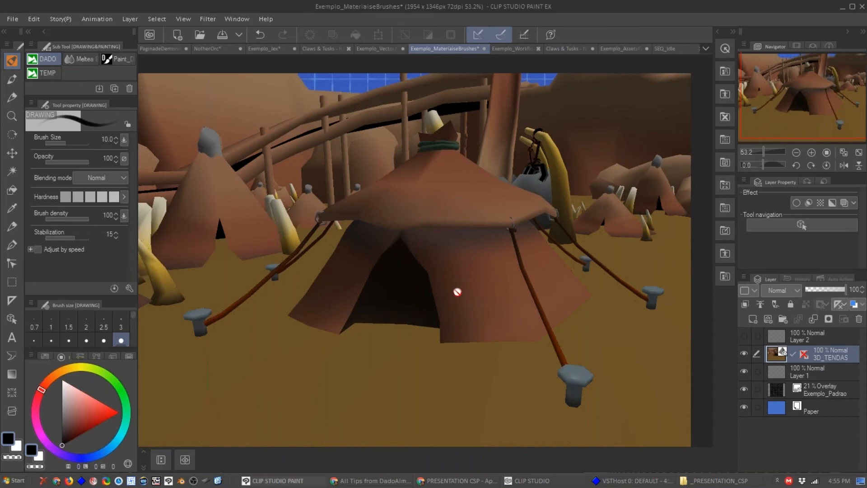
left_click(802, 352, "shift")
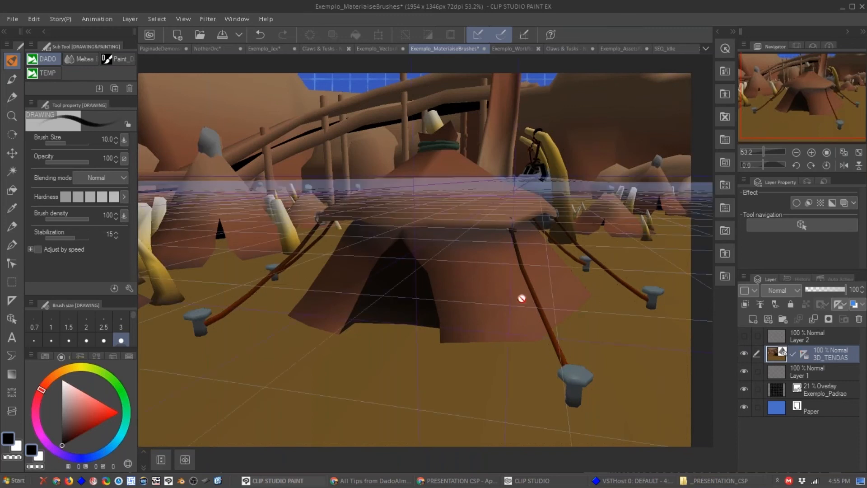
key("Delete")
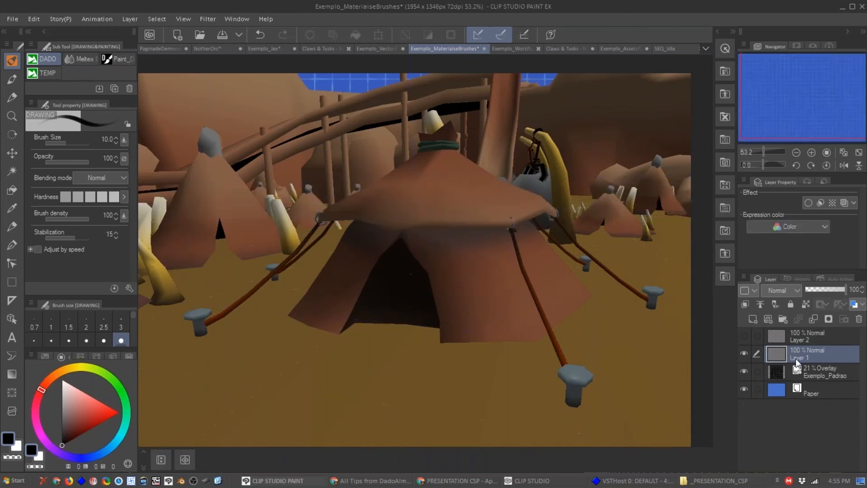
View the Dicas de Workflow slide in Google Slides and return to Clip Studio Paint's Exemplo_WorkflowColorirPB.png drawing, framing the central boy.
left_click(459, 481)
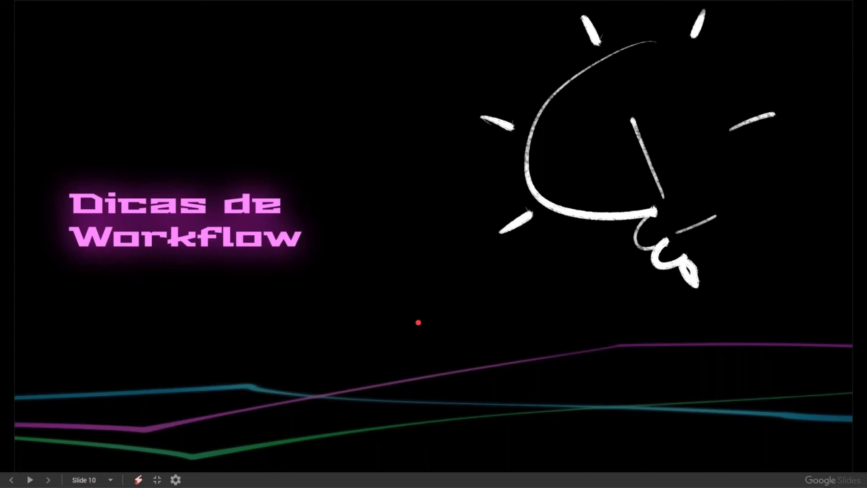
key("alt+Tab")
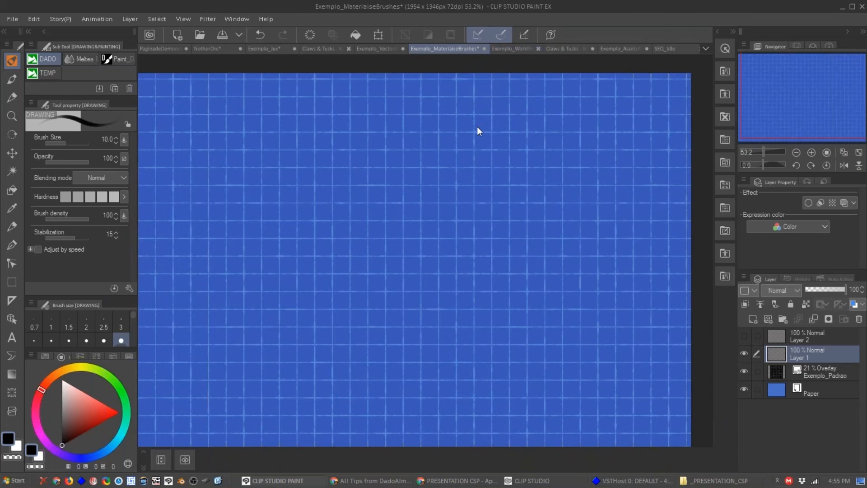
left_click(513, 49)
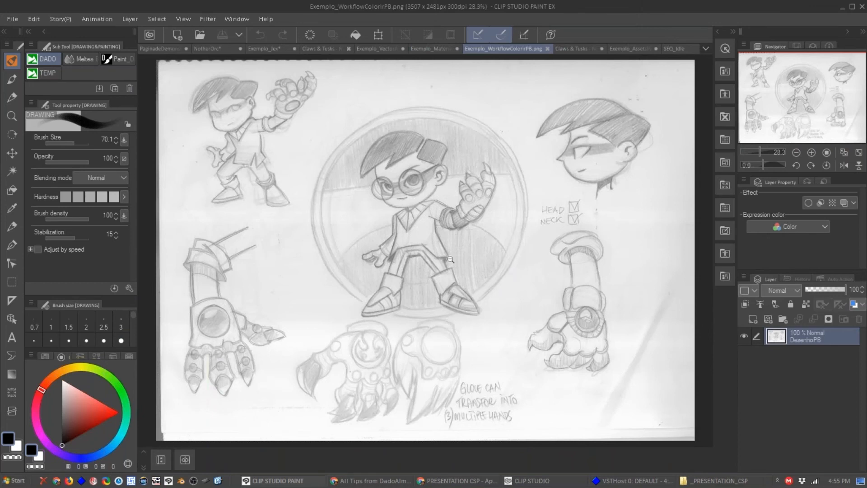
scroll(450, 259, "up", 3)
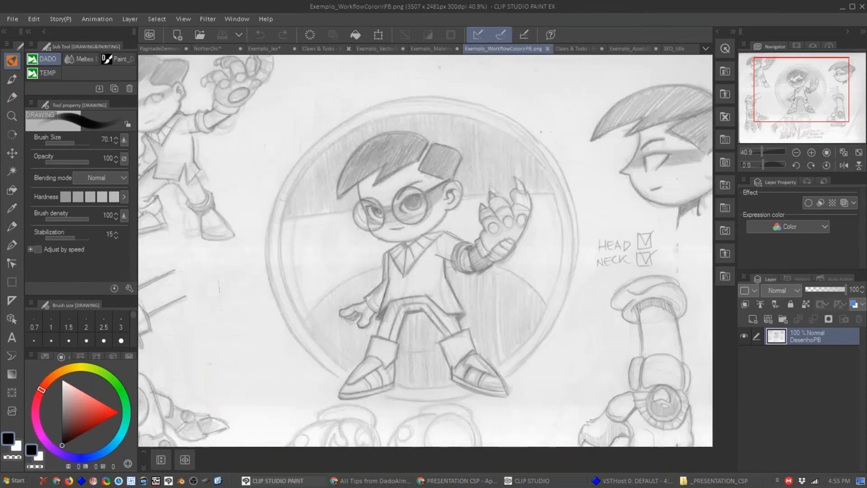
left_click_drag(388, 264, 433, 246)
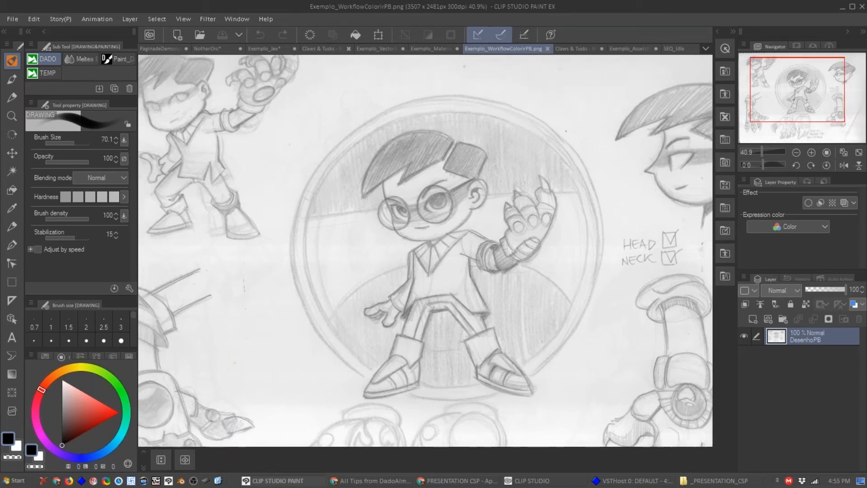
Apply a Level Correction to the DesenhoPB scan, moving the black and white input points inward to darken lines and whiten paper.
key("ctrl+l")
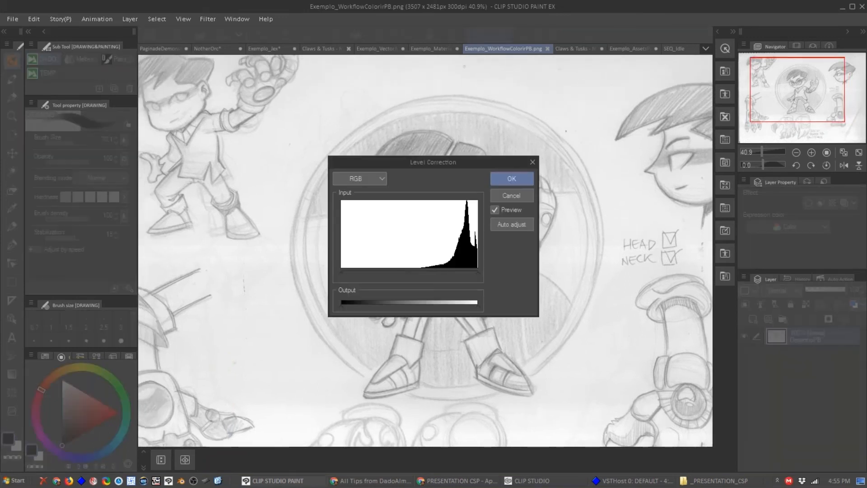
left_click_drag(451, 162, 608, 173)
left_click_drag(498, 285, 564, 285)
left_click_drag(639, 284, 617, 284)
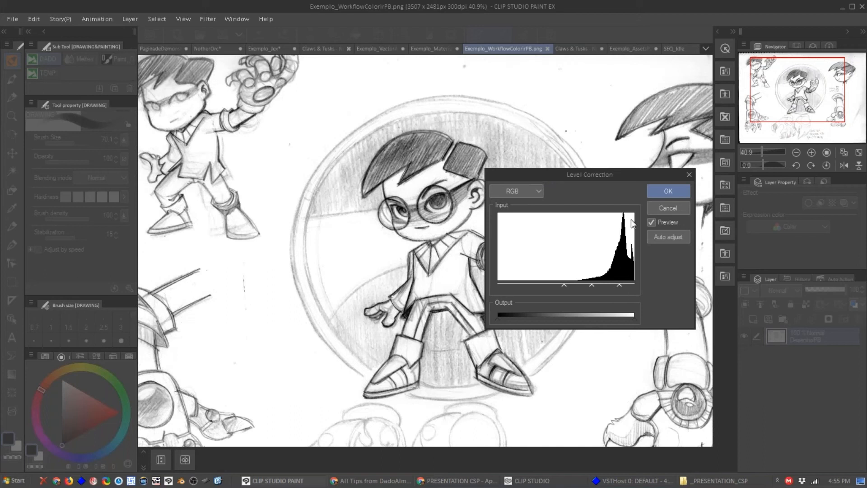
left_click(671, 191)
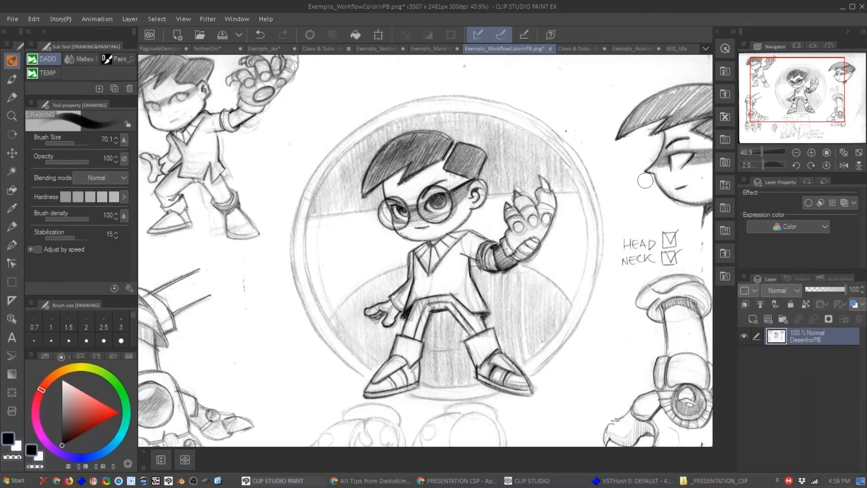
Convert the DesenhoPB layer's brightness to opacity, leaving only the pencil lines on a transparent background.
left_click_drag(645, 181, 638, 166)
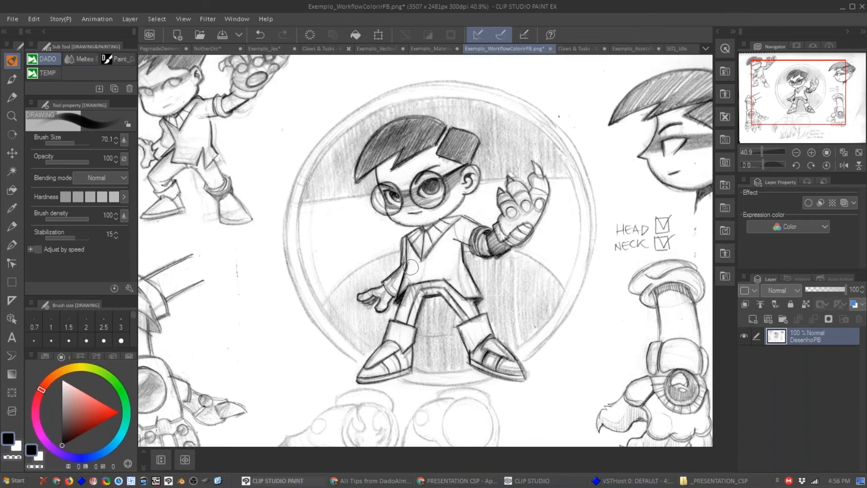
left_click(35, 19)
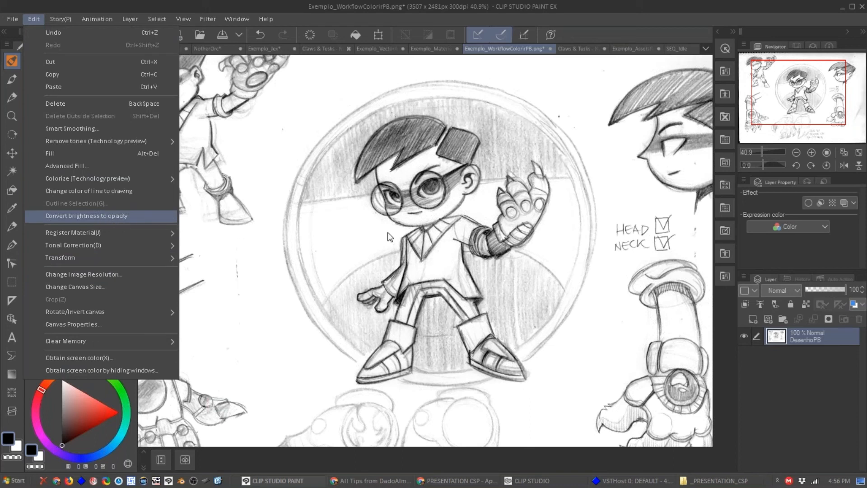
left_click(86, 216)
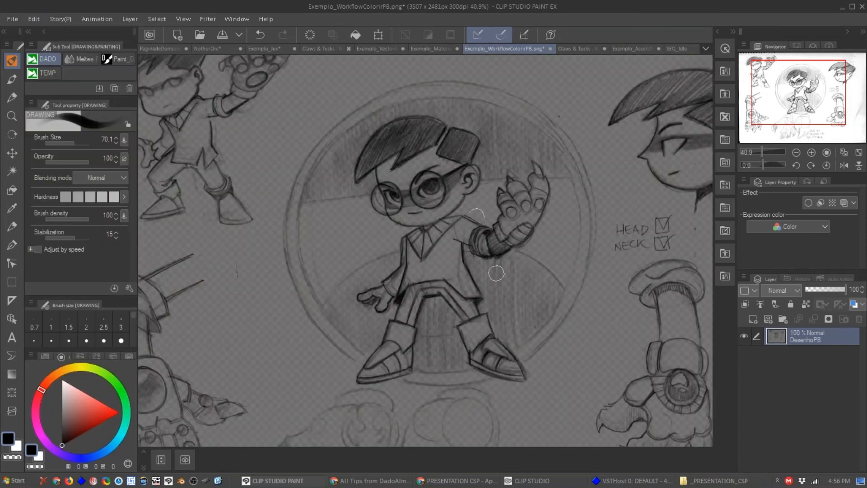
Add a new layer beneath DesenhoPB and choose an orange-brown skin color.
key("ctrl+shift+n")
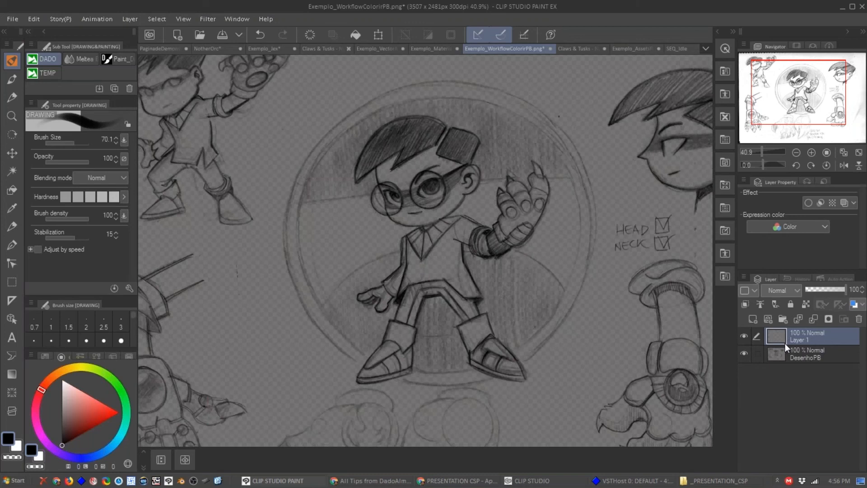
left_click_drag(784, 343, 784, 359)
key("c")
left_click(457, 262)
left_click(408, 209)
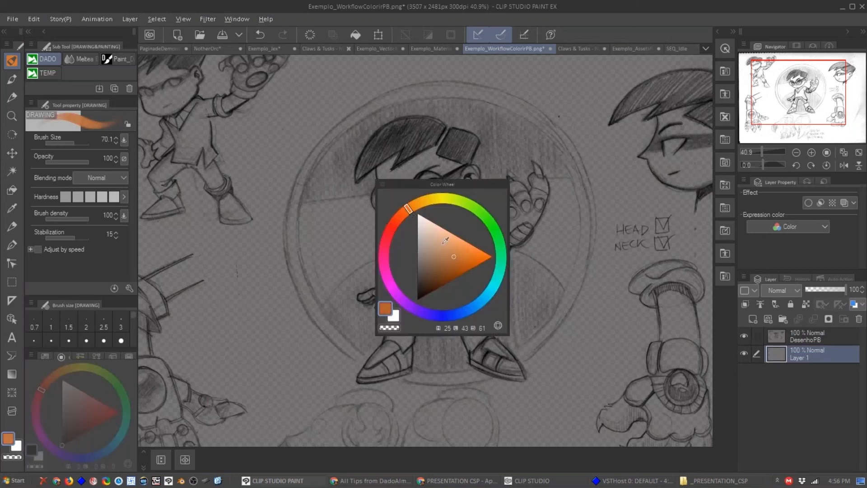
left_click(454, 256)
key("c")
Paint the boy's face and ear orange-brown on Layer 1 with the INK_COVER brush, cleaning up the edges at brush size 80.
left_click_drag(411, 186, 425, 196)
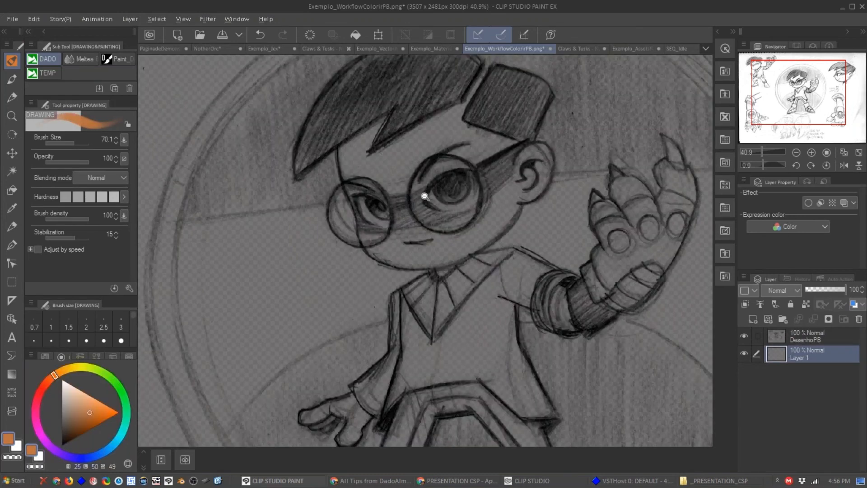
key("p")
mouse_move(524, 181)
left_mouse_down()
mouse_move(526, 163)
mouse_move(452, 143)
mouse_move(382, 143)
mouse_move(361, 172)
mouse_move(395, 245)
mouse_move(493, 179)
mouse_move(432, 187)
mouse_move(397, 177)
mouse_move(411, 148)
mouse_move(463, 109)
mouse_move(357, 130)
left_mouse_up()
key("bracketleft")
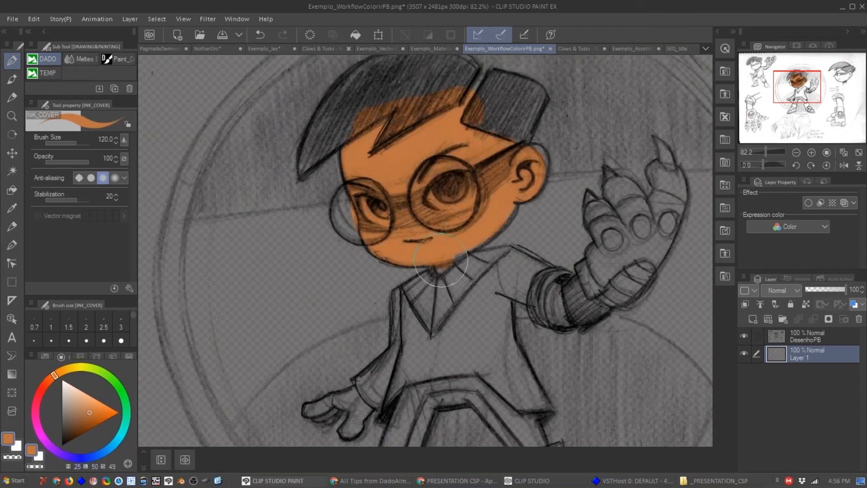
key("bracketleft")
key("bracketleft")
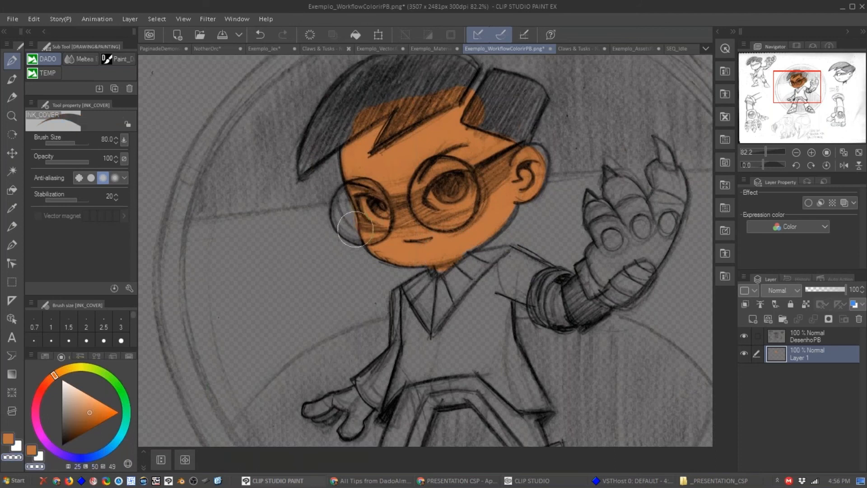
left_click_drag(535, 149, 519, 186)
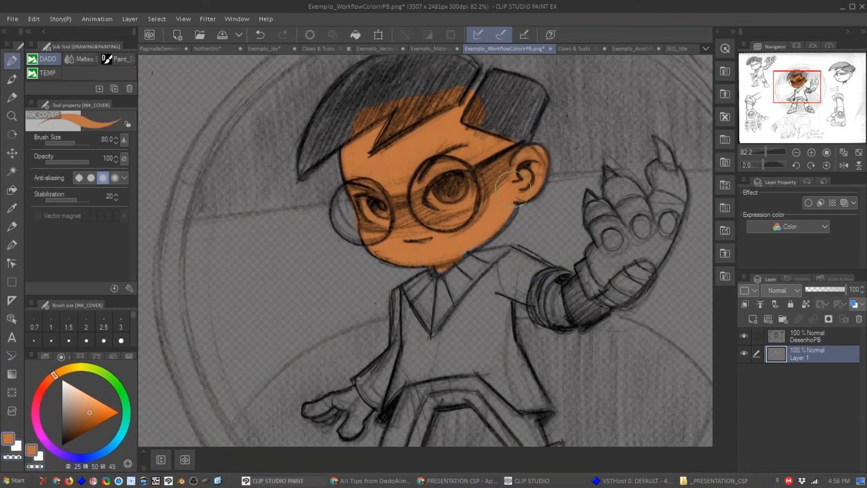
Choose a near-white color and paint the whites of both of the boy's eyes on Layer 1.
key("c")
left_click(442, 176)
left_click_drag(460, 182, 434, 193)
mouse_move(377, 207)
left_mouse_down()
mouse_move(364, 202)
mouse_move(374, 208)
left_mouse_up()
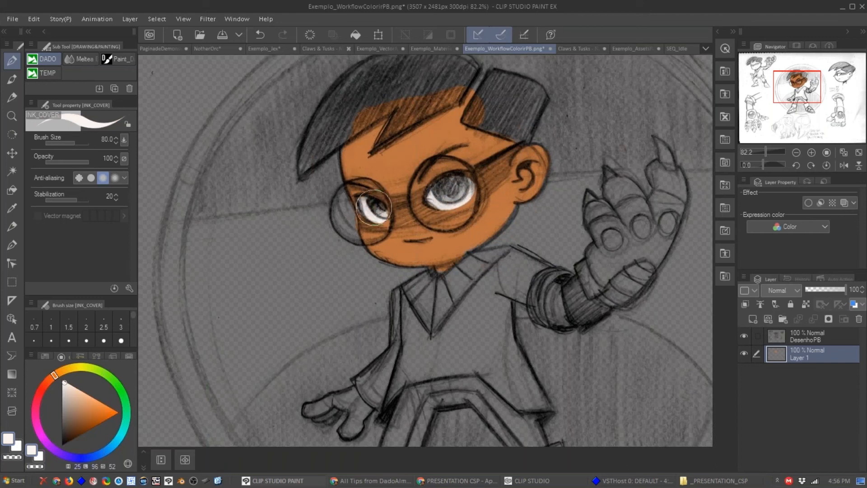
Lock the transparent pixels of the DesenhoPB line art layer.
left_click(816, 339)
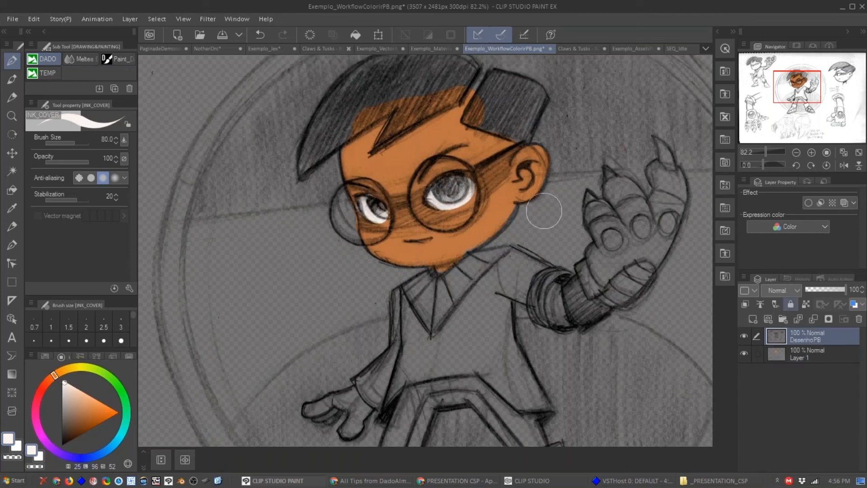
left_click_drag(502, 261, 466, 258)
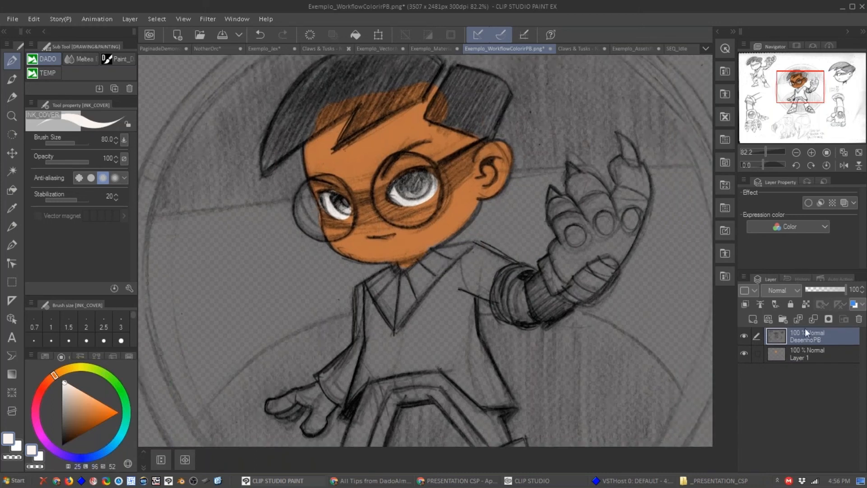
left_click(806, 305)
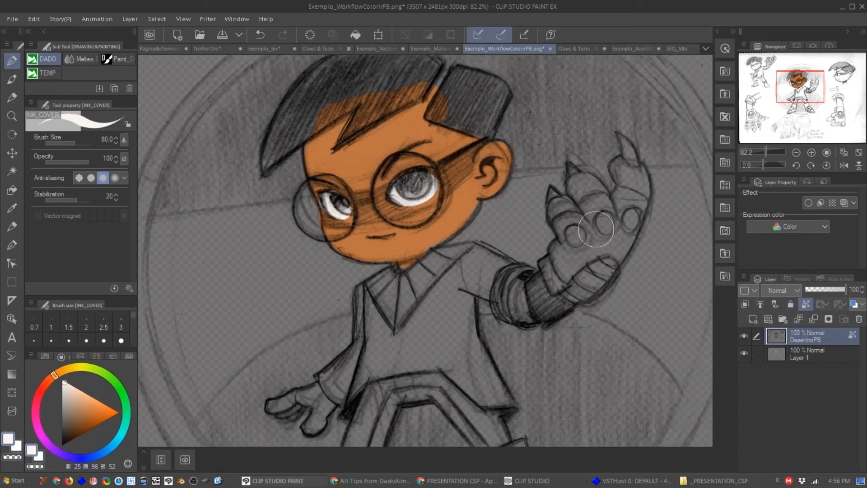
Sample the skin color, darken it to a deep brown and paint it over the jaw and ear lines.
left_click(446, 222, "alt")
key("c")
left_click(456, 225)
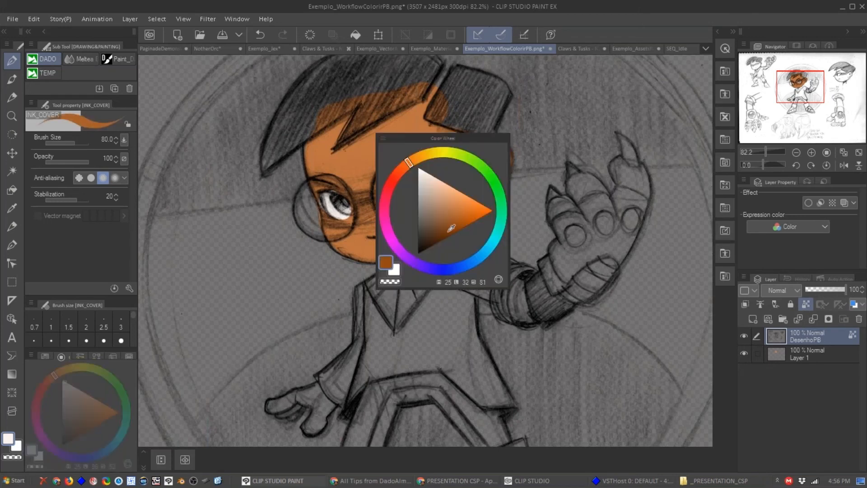
key("c")
key("c")
left_click(437, 241)
key("c")
left_click_drag(478, 215, 508, 164)
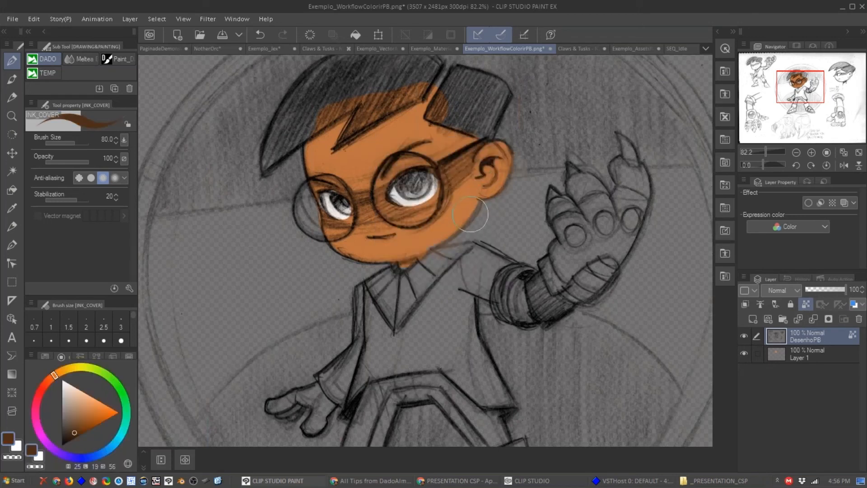
Choose a dark red color and brush it over the glove and arm lines with INK_COVER at size 150.
key("c")
left_click_drag(489, 201, 467, 211)
left_click(470, 224)
left_click_drag(442, 148, 429, 162)
key("c")
mouse_move(497, 234)
left_mouse_down()
mouse_move(496, 194)
mouse_move(516, 252)
left_mouse_up()
key("]")
key("]")
key("]")
mouse_move(613, 127)
left_mouse_down()
mouse_move(633, 174)
mouse_move(510, 338)
left_mouse_up()
Fill all the transparency-locked DesenhoPB lines with the dark red color.
key("alt+Delete")
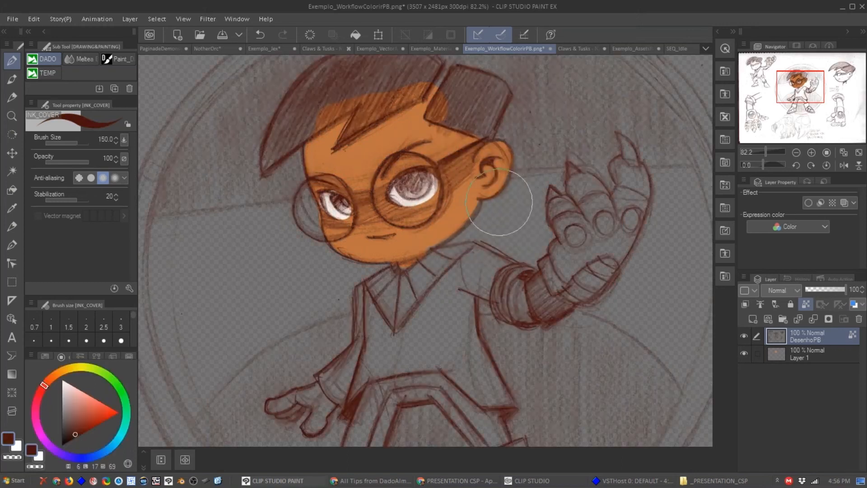
left_click_drag(499, 202, 480, 229)
left_click_drag(477, 155, 475, 191)
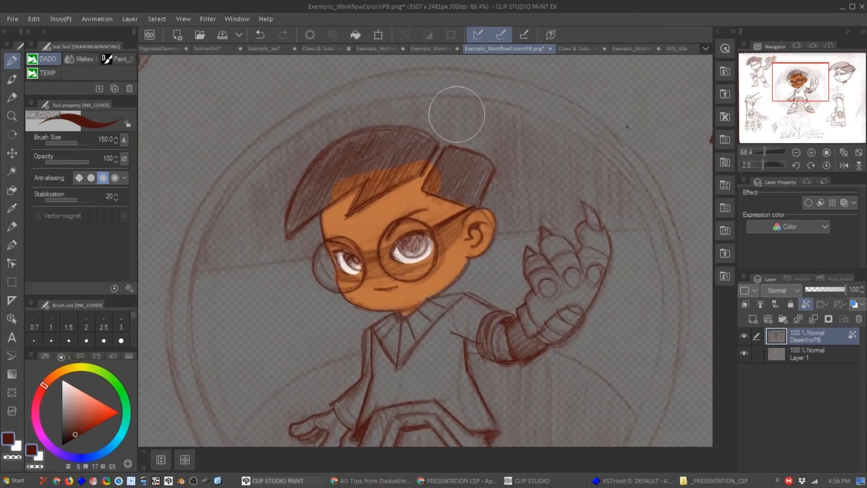
Switch to the Claws & Tusks - Número 2 page Exemplo_PaginadeHQ, enlarge its panels and make the Thumbnails layer active.
left_click(574, 48)
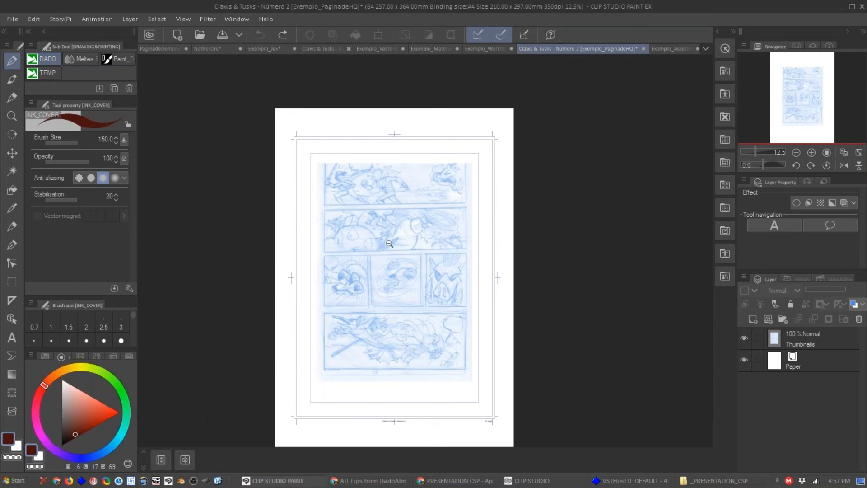
scroll(379, 241, "up", 2)
left_click_drag(399, 269, 396, 212)
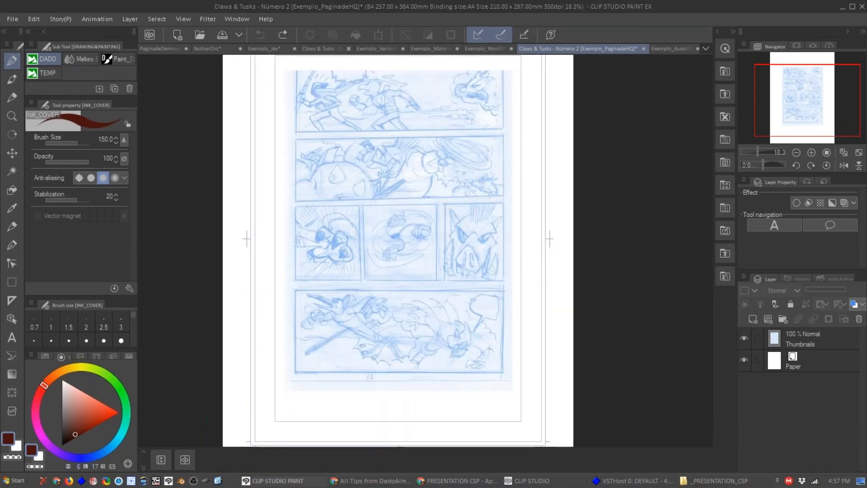
left_click_drag(397, 194, 389, 226)
key("ctrl+z")
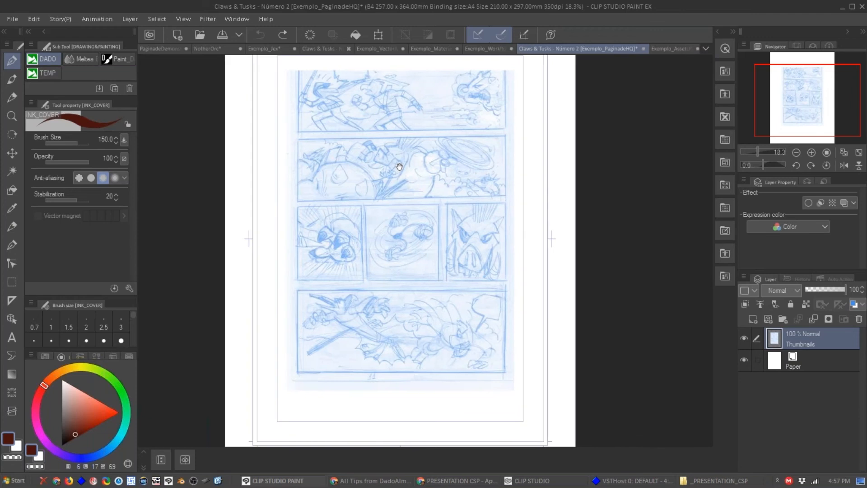
Reposition the Thumbnails sketch within the page's inner margin.
scroll(395, 167, "up", 5)
left_click_drag(464, 246, 469, 139)
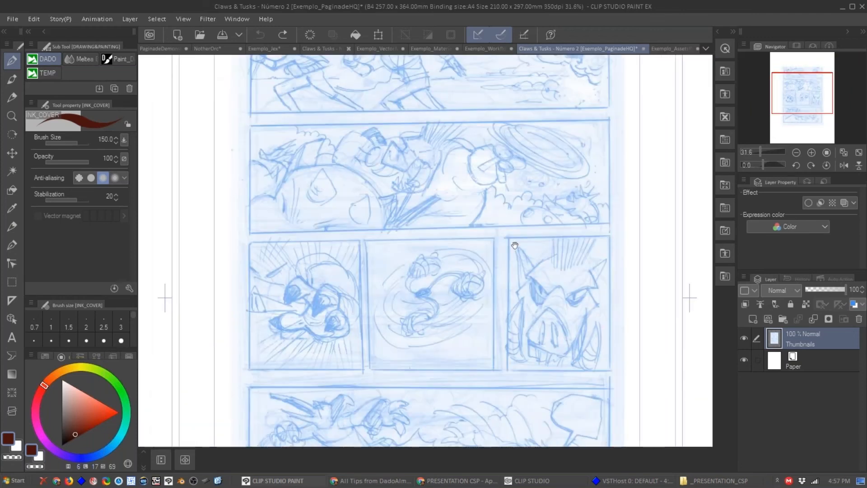
left_click_drag(513, 237, 500, 181)
mouse_move(532, 248)
left_mouse_down()
mouse_move(516, 204)
mouse_move(517, 162)
left_mouse_up()
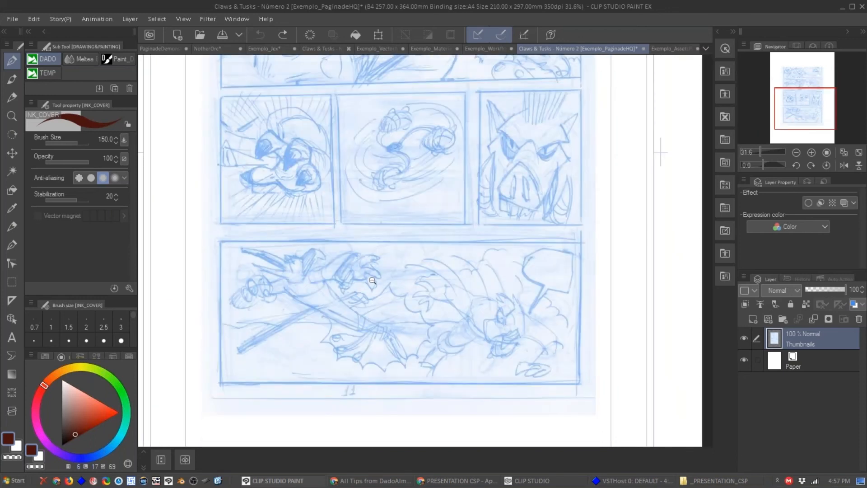
scroll(384, 302, "down", 3)
mouse_move(407, 235)
left_mouse_down()
mouse_move(421, 295)
mouse_move(410, 244)
left_mouse_up()
mouse_move(394, 251)
left_mouse_down()
mouse_move(441, 248)
mouse_move(396, 252)
mouse_move(371, 275)
mouse_move(377, 267)
mouse_move(398, 270)
mouse_move(409, 261)
mouse_move(405, 251)
mouse_move(408, 285)
left_mouse_up()
scroll(398, 258, "down", 1)
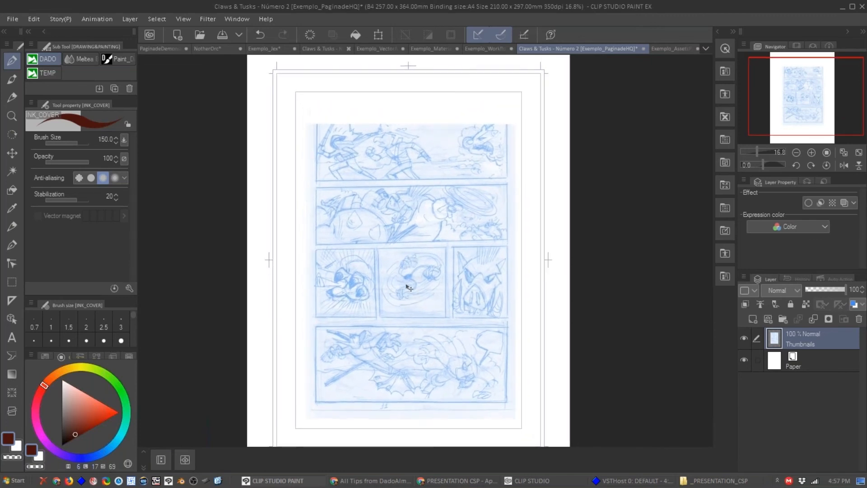
key("ctrl+z")
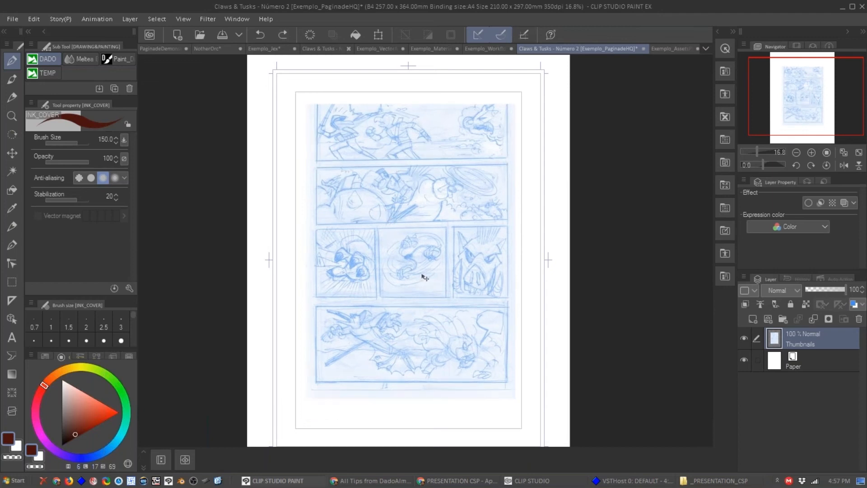
key("ctrl+y")
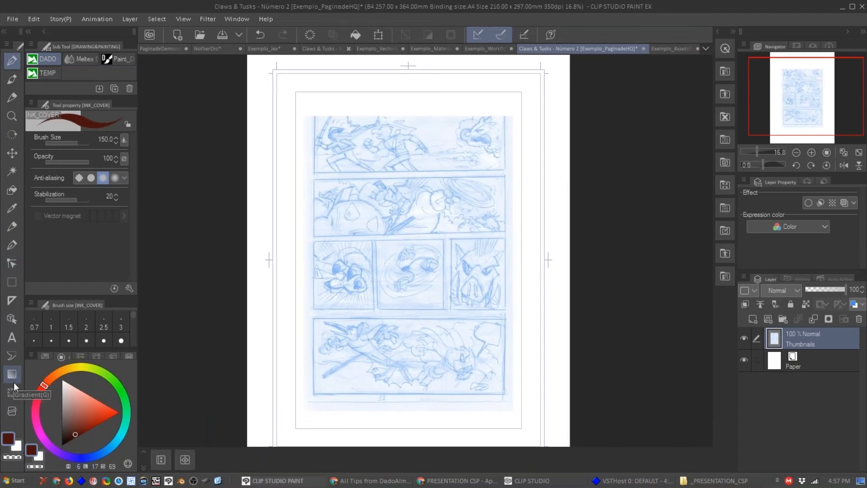
Choose the Rectangle frame tool for creating panels, expand its tool list and set the border color to black.
left_click(14, 410)
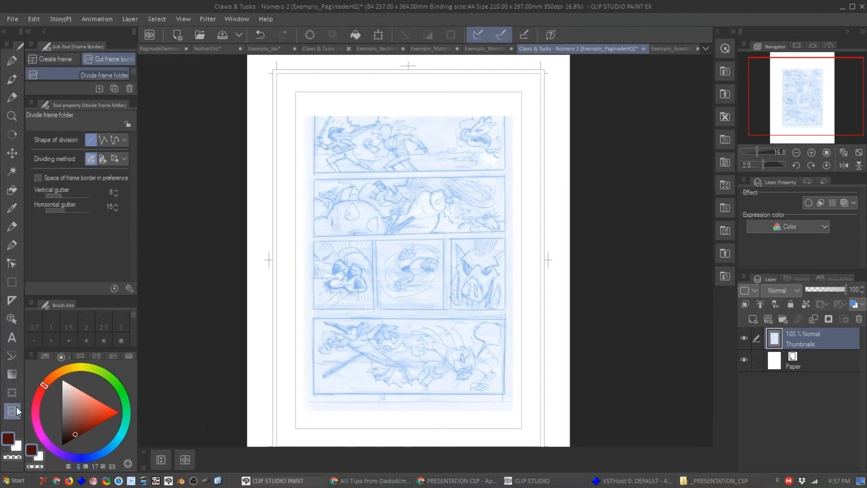
left_click(53, 59)
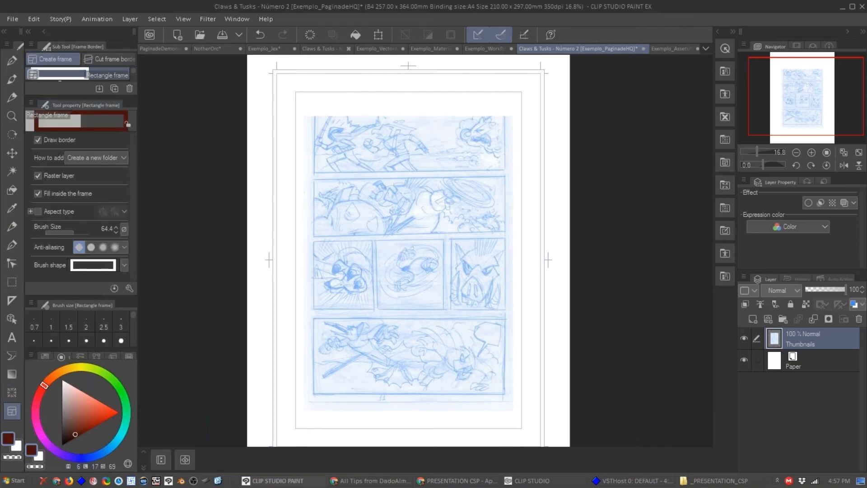
left_click_drag(71, 93, 70, 166)
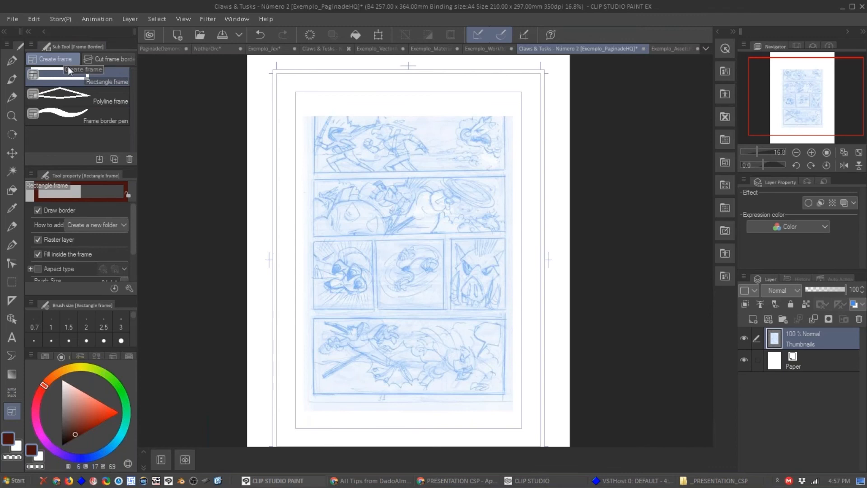
left_click_drag(74, 421, 62, 445)
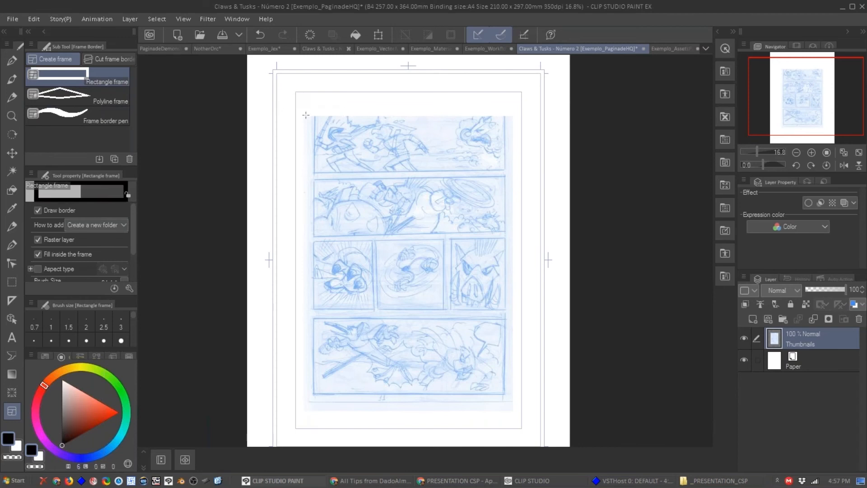
Scribble black INK_TOPO strokes over the upper-left corner of the inner margin area and undo them.
left_click_drag(309, 107, 312, 248)
left_click_drag(323, 203, 306, 207)
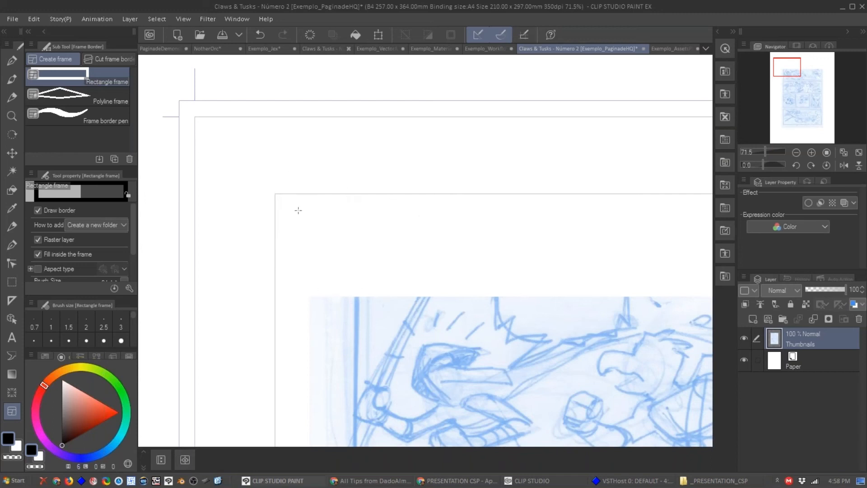
key("b")
mouse_move(286, 221)
left_mouse_down()
mouse_move(327, 193)
mouse_move(358, 197)
mouse_move(274, 357)
mouse_move(434, 196)
mouse_move(309, 402)
left_mouse_up()
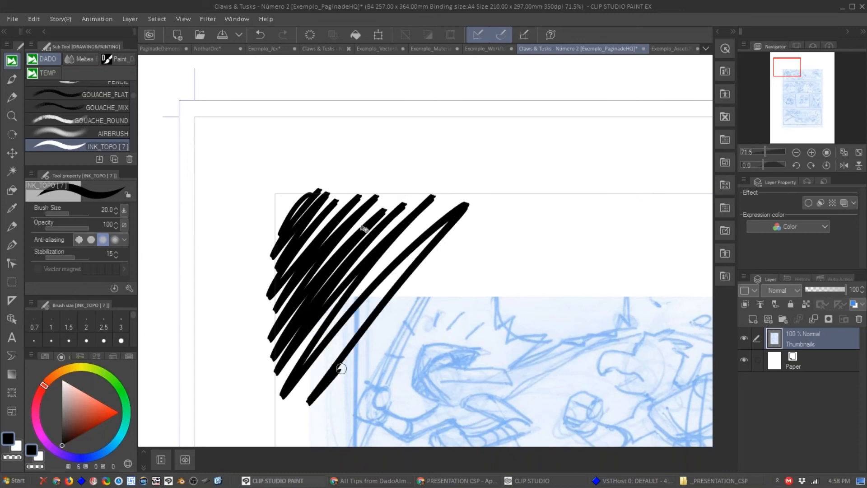
key("ctrl+z")
Try light red INK_TOPO strokes at size 30 around the inner margin corner and undo them.
left_click(94, 407)
key("]")
key("]")
mouse_move(301, 197)
left_mouse_down()
mouse_move(273, 255)
mouse_move(334, 189)
mouse_move(362, 210)
mouse_move(284, 375)
left_mouse_up()
key("ctrl+z")
left_click(223, 155)
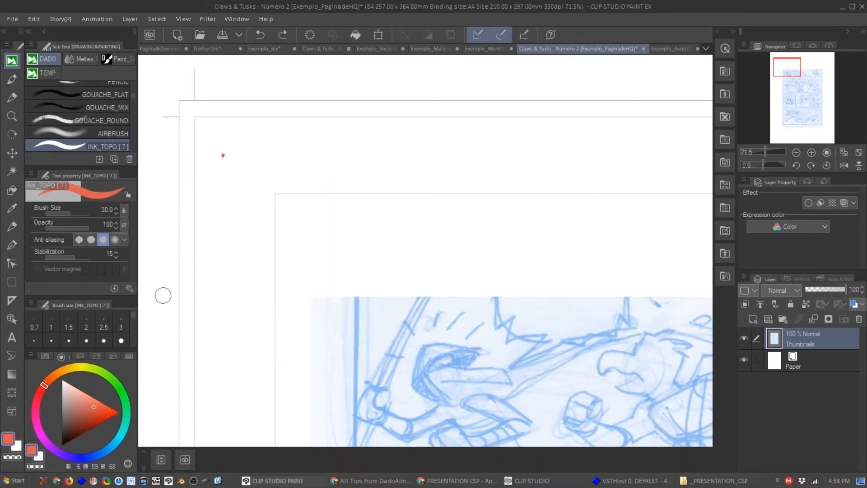
key("ctrl+z")
Mark the area inside the inner margin in orange-red and the band outside it in green with INK_TOPO.
left_click(103, 411)
mouse_move(330, 271)
left_mouse_down()
mouse_move(348, 232)
mouse_move(312, 312)
mouse_move(350, 271)
left_mouse_up()
left_click(126, 409)
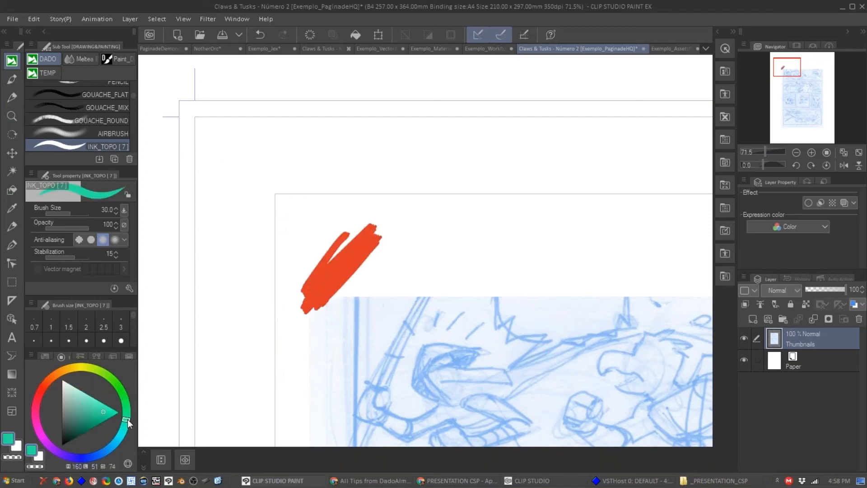
left_click(114, 380)
mouse_move(235, 174)
left_mouse_down()
mouse_move(229, 278)
mouse_move(322, 158)
mouse_move(345, 152)
mouse_move(237, 195)
mouse_move(231, 291)
left_mouse_up()
left_click_drag(298, 307, 347, 312)
Paint green INK_TOPO marks around the bleed lines and crop marks at the page's upper-left corner.
scroll(297, 195, "up", 2)
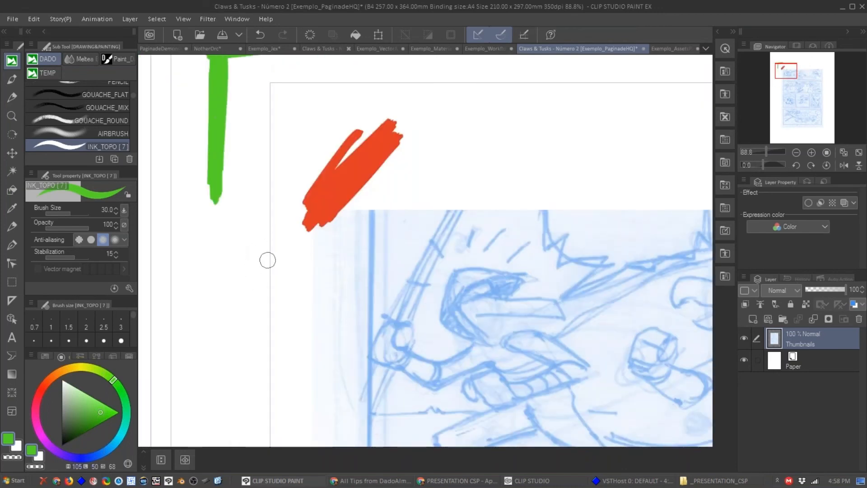
mouse_move(256, 205)
left_mouse_down()
mouse_move(232, 129)
mouse_move(228, 325)
left_mouse_up()
mouse_move(398, 174)
left_mouse_down()
mouse_move(194, 188)
mouse_move(256, 180)
left_mouse_up()
left_click_drag(225, 193, 226, 135)
mouse_move(261, 135)
left_mouse_down()
mouse_move(214, 127)
mouse_move(206, 174)
mouse_move(207, 155)
left_mouse_up()
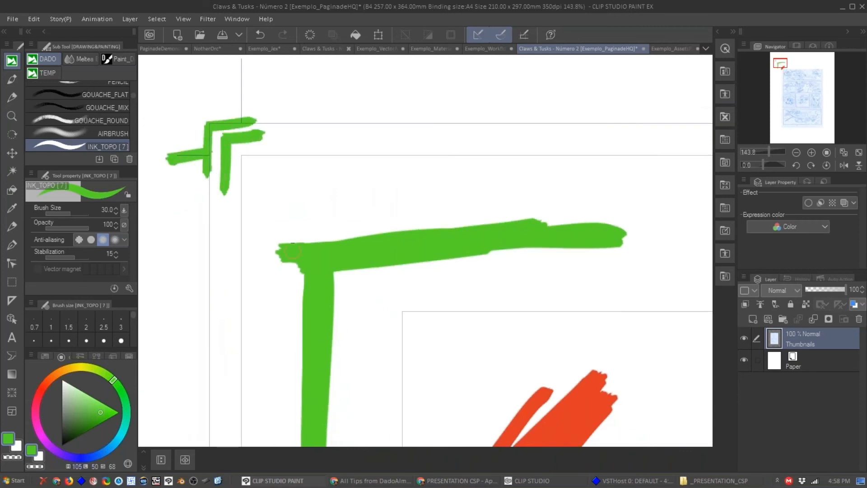
Clear all the red and green margin marks from the page.
left_click(299, 262, "alt")
left_click_drag(406, 316, 288, 163)
key("Delete")
mouse_move(340, 195)
left_mouse_down()
mouse_move(365, 226)
mouse_move(317, 175)
left_mouse_up()
key("ctrl+z")
key("ctrl+z")
key("ctrl+z")
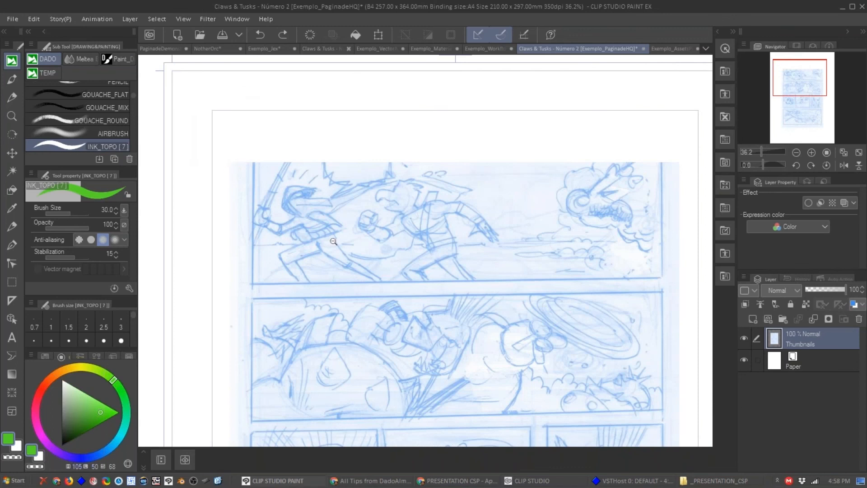
Draw four stacked black rectangle frames across the full width of the inner margin, one per row of sketched panels.
left_click(333, 241, "alt")
left_click(284, 227, "alt")
left_click_drag(402, 232, 375, 181)
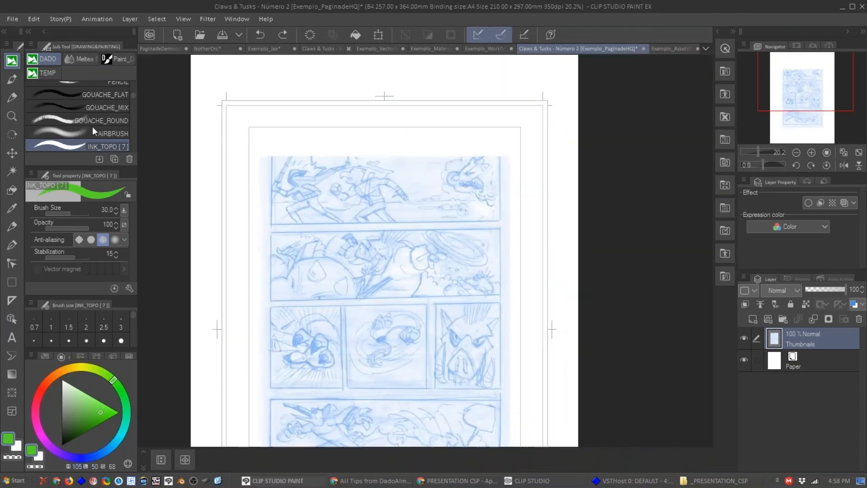
left_click(12, 411)
left_click_drag(279, 210, 293, 186)
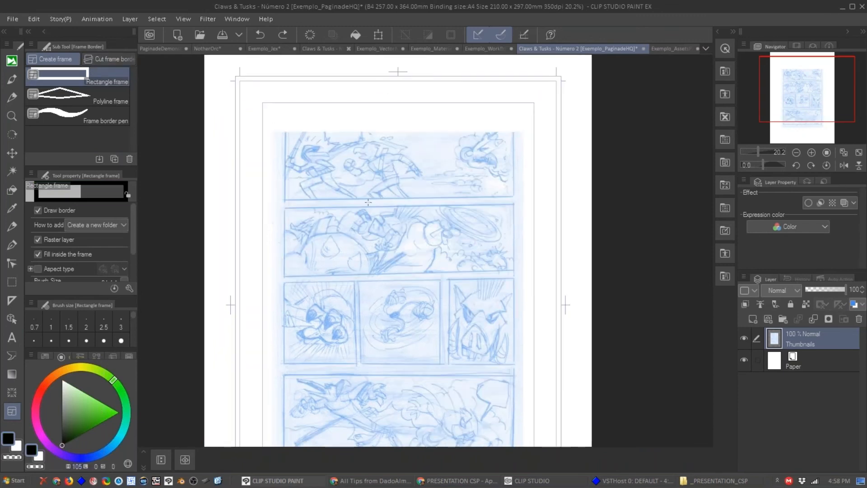
left_click_drag(375, 217, 347, 181)
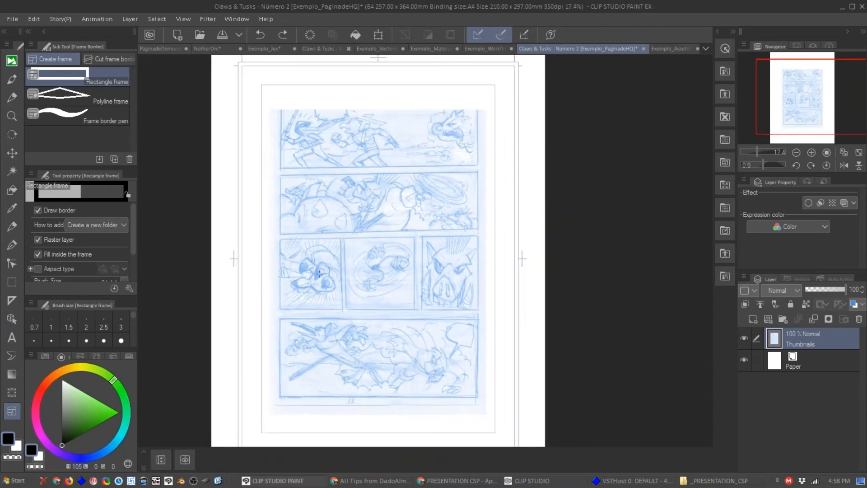
left_click_drag(289, 101, 496, 181)
left_click_drag(262, 189, 495, 254)
left_click_drag(265, 268, 496, 328)
left_click_drag(262, 336, 495, 435)
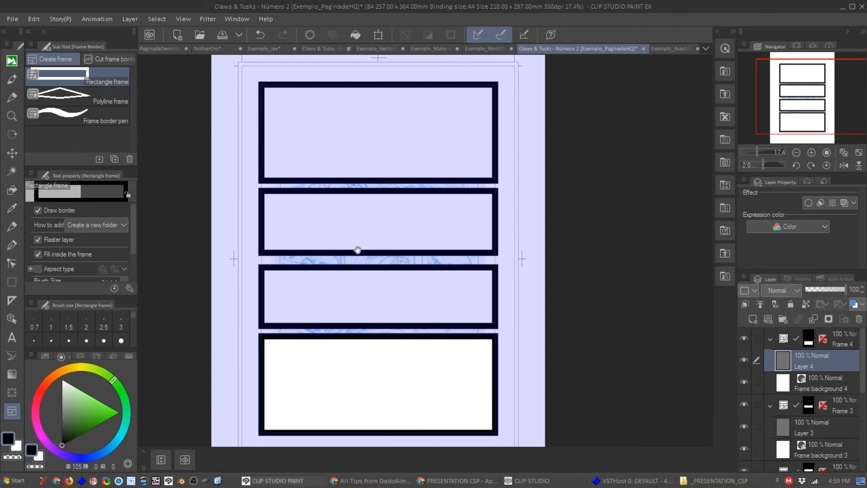
Isolate the Thumbnails layer to check the sketched panel layout against the frames.
scroll(375, 257, "up", 3)
scroll(374, 272, "down", 3)
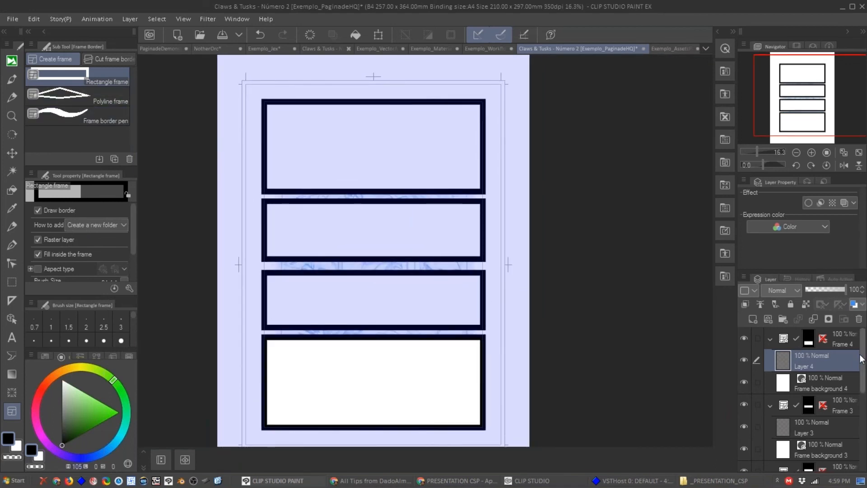
scroll(804, 398, "down", 5)
left_click(744, 449)
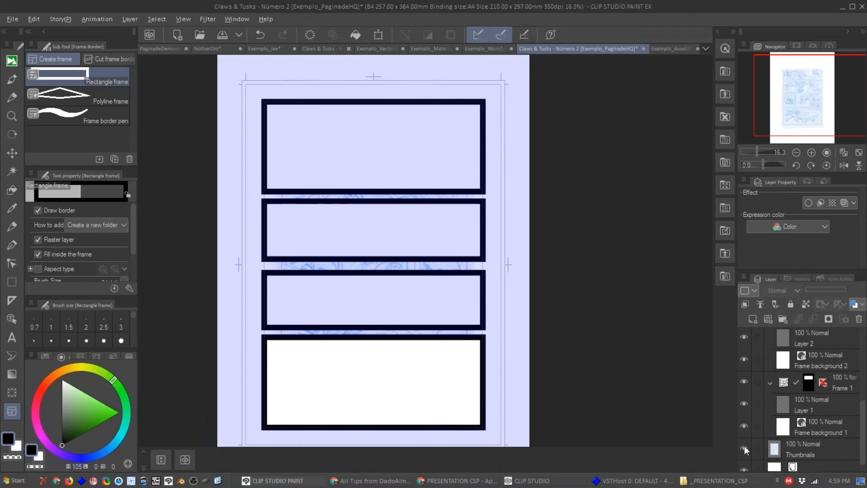
left_click(743, 449)
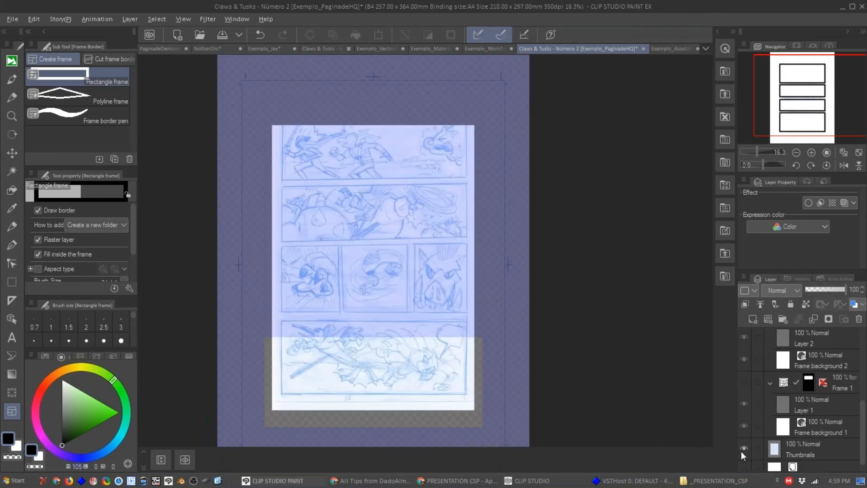
Divide the third frame folder into three side-by-side panels with vertical cuts and make the Thumbnails layer active.
left_click(104, 57)
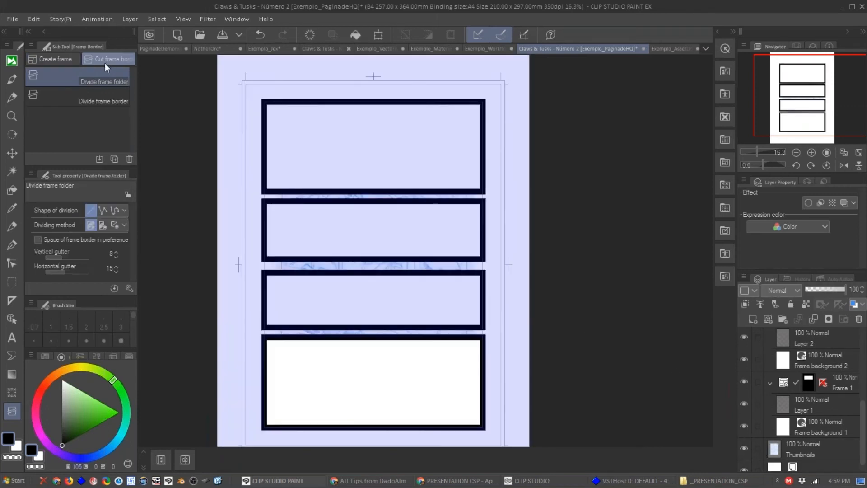
left_click_drag(324, 273, 350, 316)
left_click_drag(408, 276, 407, 327)
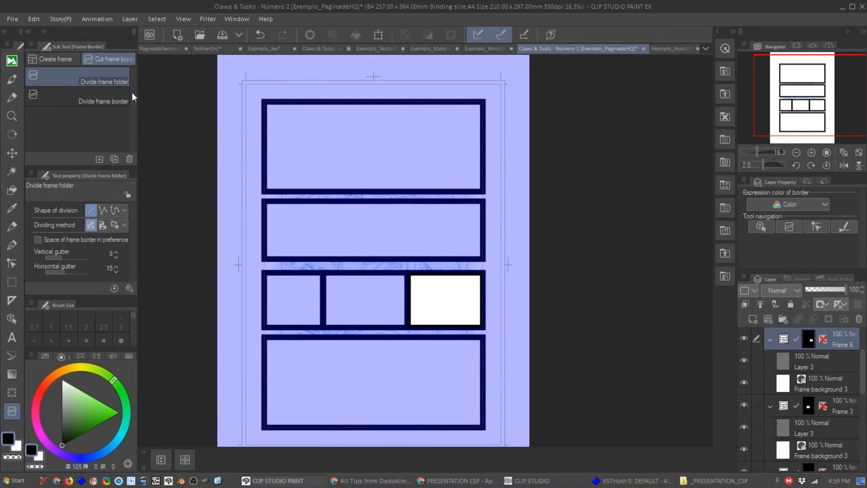
left_click(308, 148, "ctrl+shift")
left_click_drag(421, 216, 435, 234)
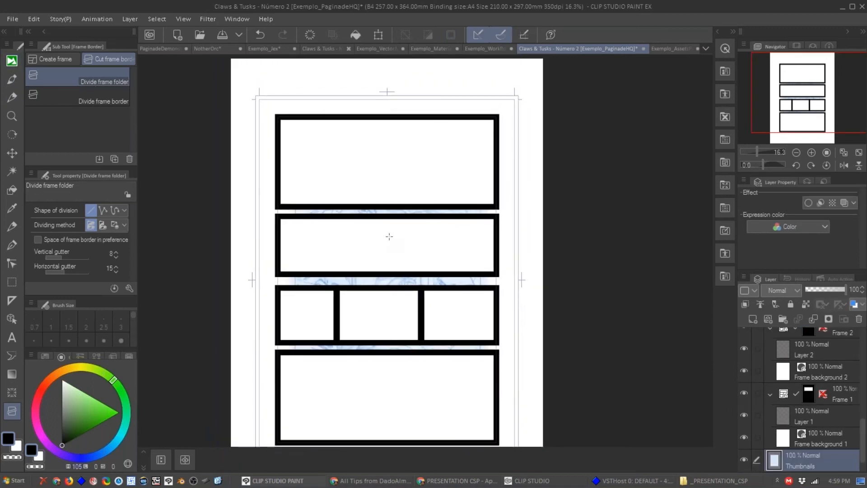
Float the Layer palette over the canvas, enlarge it and make Layer 4 inside Frame 4 active.
left_click_drag(862, 431, 861, 338)
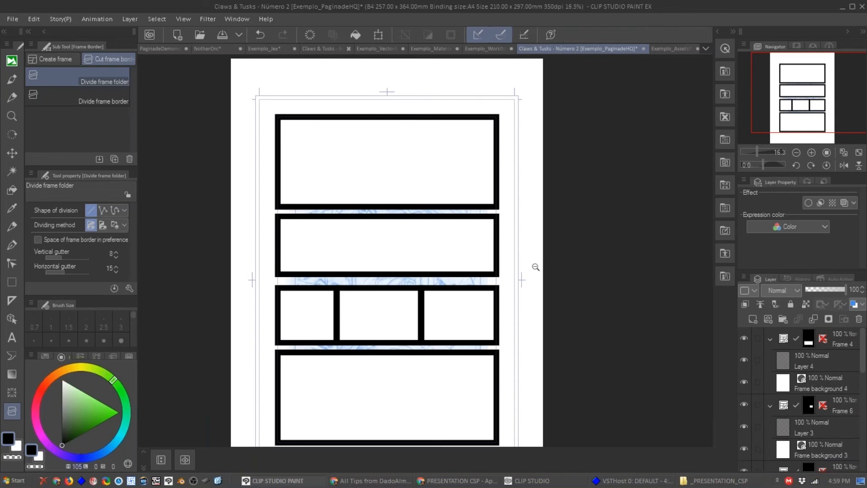
scroll(536, 267, "up", 2)
left_click_drag(756, 279, 500, 86)
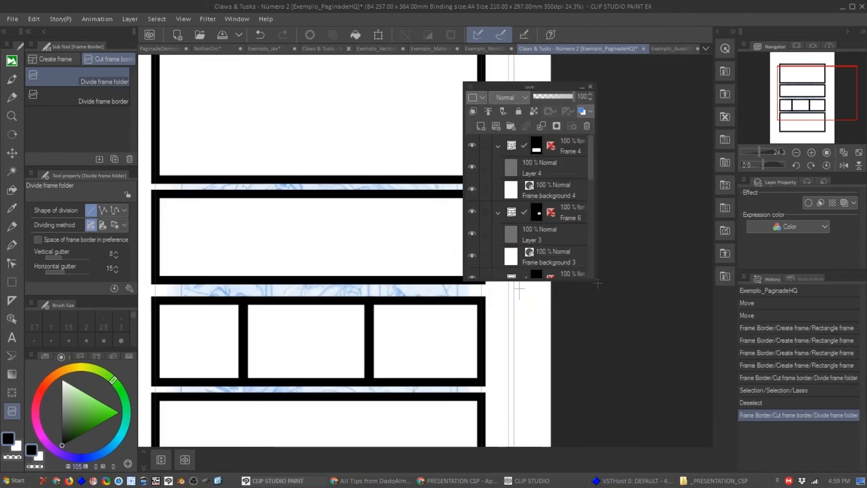
left_click_drag(596, 281, 671, 407)
left_click(511, 149)
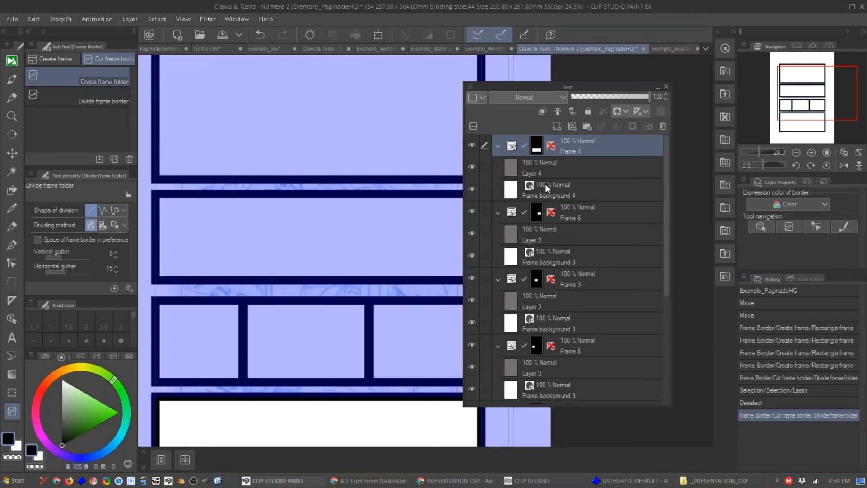
left_click(541, 165)
Make the Thumbnails layer active again, move the Layer palette aside and show only that layer.
left_click(332, 276, "alt")
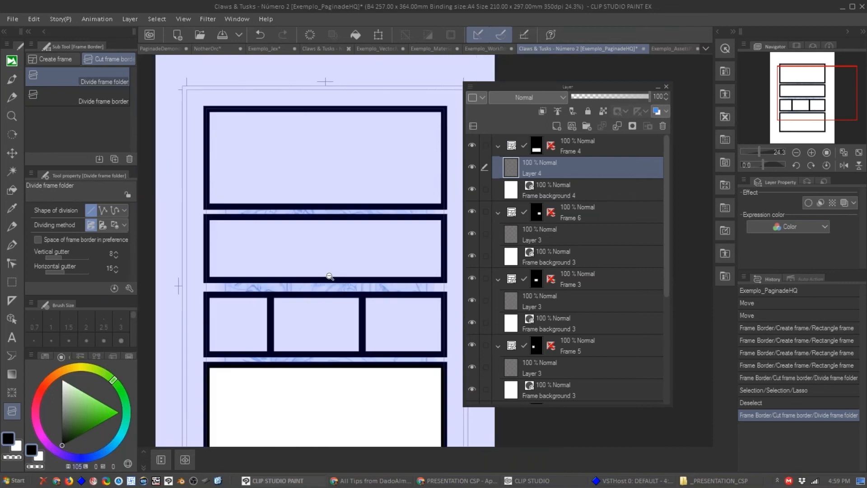
left_click_drag(354, 240, 372, 248)
left_click(357, 224, "ctrl+shift")
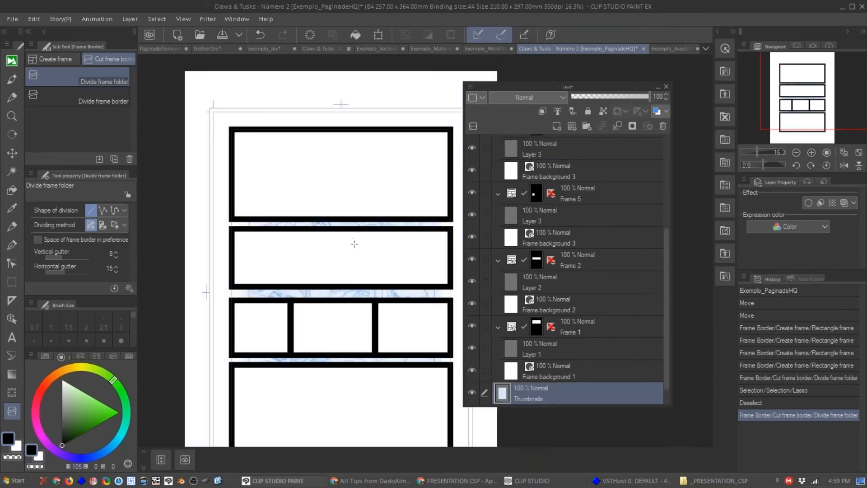
left_click_drag(337, 317, 338, 289)
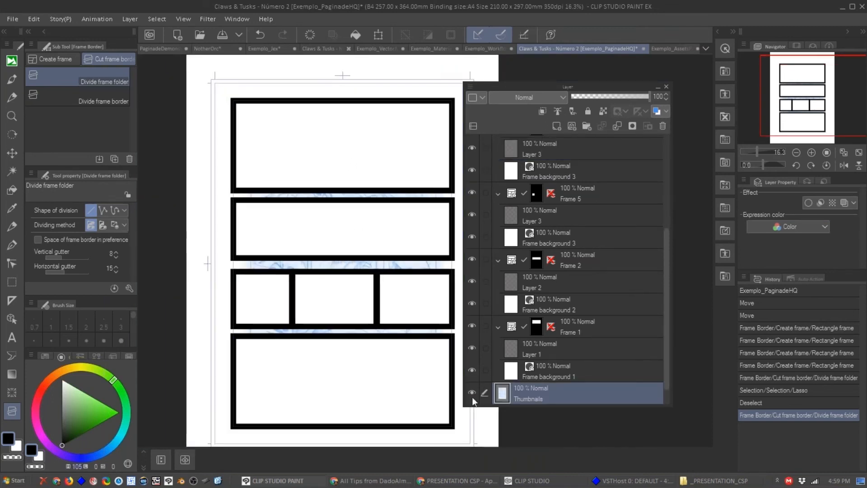
left_click_drag(617, 87, 662, 76)
left_click(530, 377, "alt")
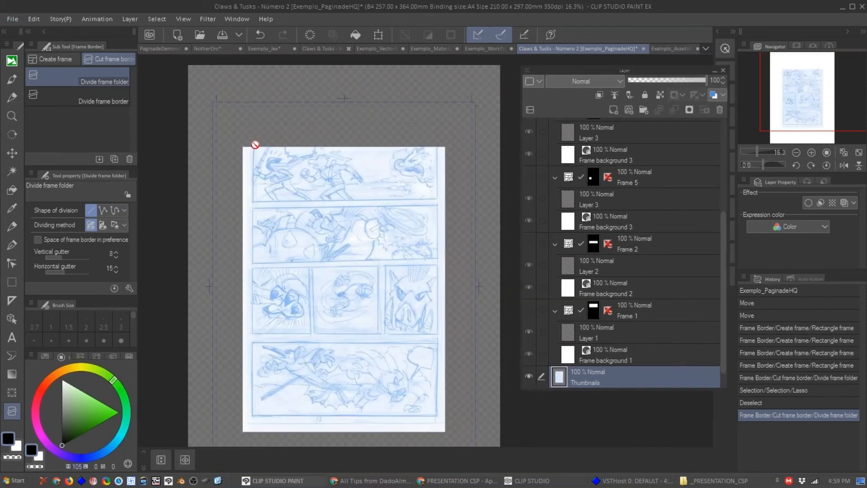
Cut the top panel's sketch out of the Thumbnails layer with a rectangular selection, deselect and hide that layer.
key("m")
left_click_drag(246, 139, 442, 204)
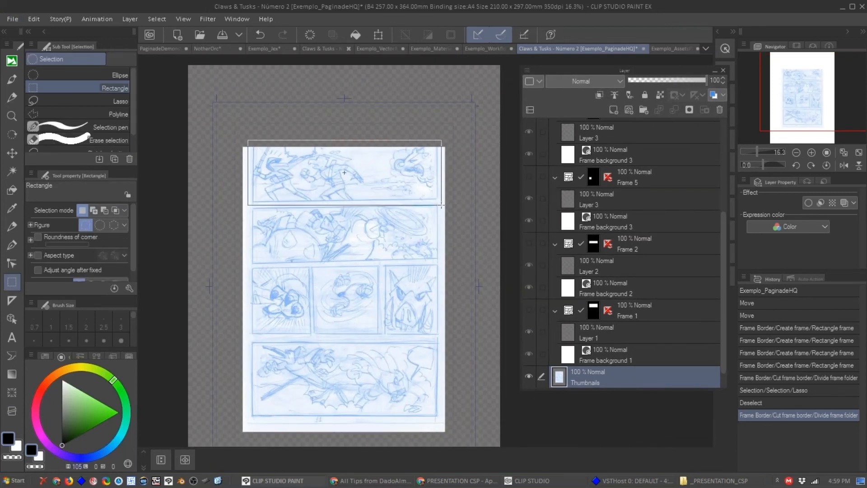
key("ctrl+x")
key("ctrl+d")
left_click(529, 377)
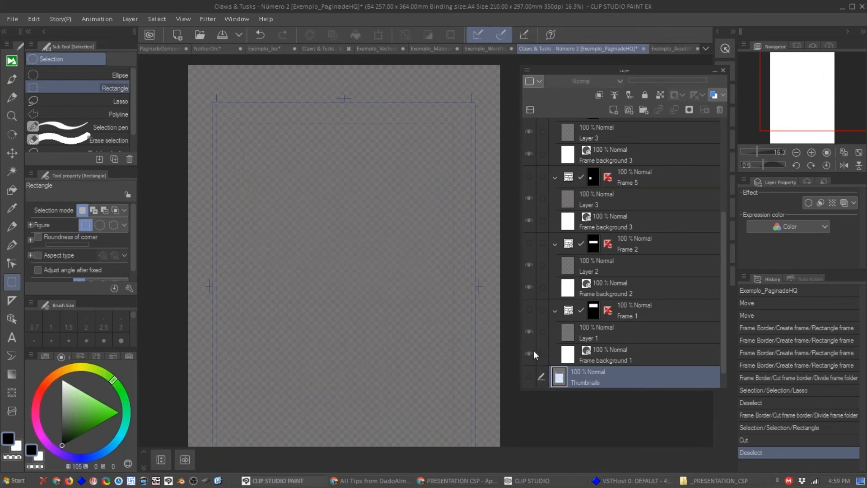
Show all the layers again and paste the cut sketch into the Frame 1 folder above Layer 1.
left_click(529, 378, "alt")
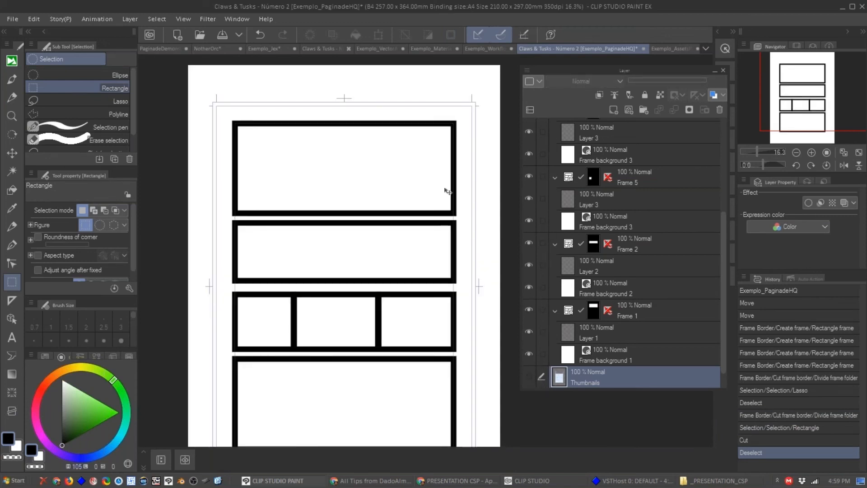
left_click(429, 188, "ctrl+shift")
left_click_drag(354, 172, 384, 180)
left_click(554, 311)
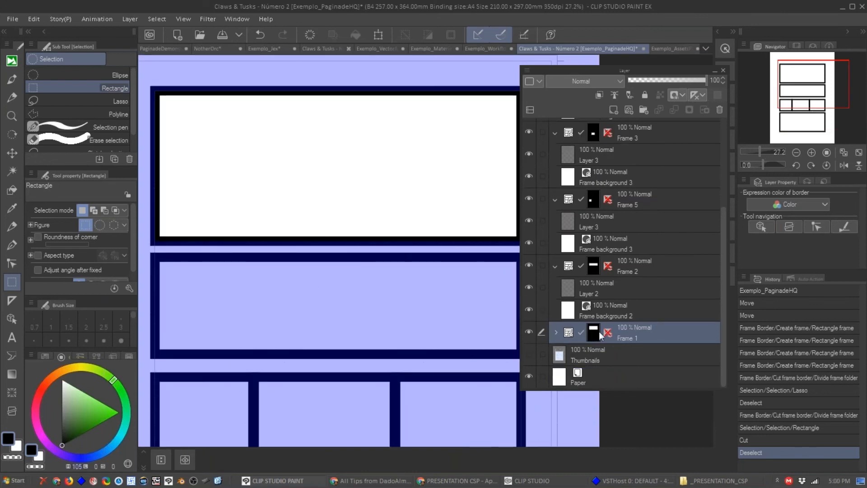
left_click(622, 356)
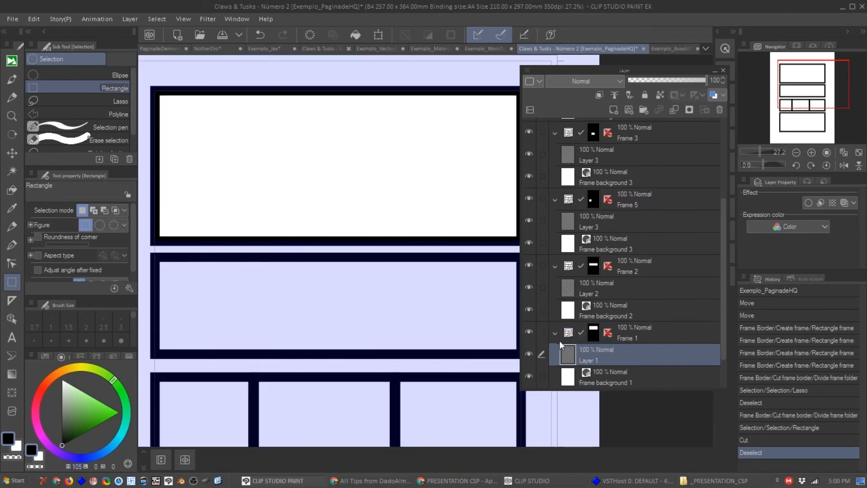
key("ctrl+v")
Hide the palettes and enlarge, rotate and reposition the pasted sketch over the top panel.
left_click_drag(376, 191, 357, 191)
key("Tab")
key("ctrl+t")
left_click_drag(481, 151, 534, 118)
mouse_move(480, 156)
left_mouse_down()
mouse_move(499, 143)
mouse_move(503, 151)
left_mouse_up()
left_click_drag(555, 102, 558, 127)
left_click_drag(439, 186, 444, 189)
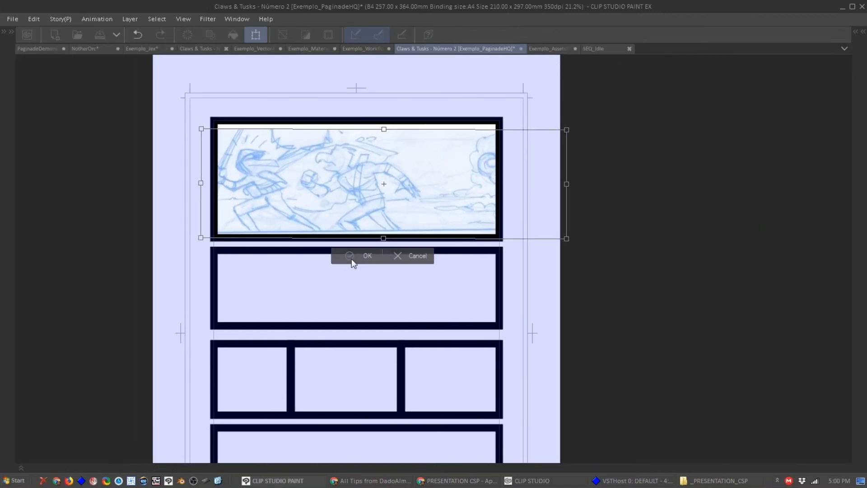
Narrow the sketch and distort its upper corners so it fills the top panel, then apply the transformation.
left_click_drag(563, 182, 530, 187)
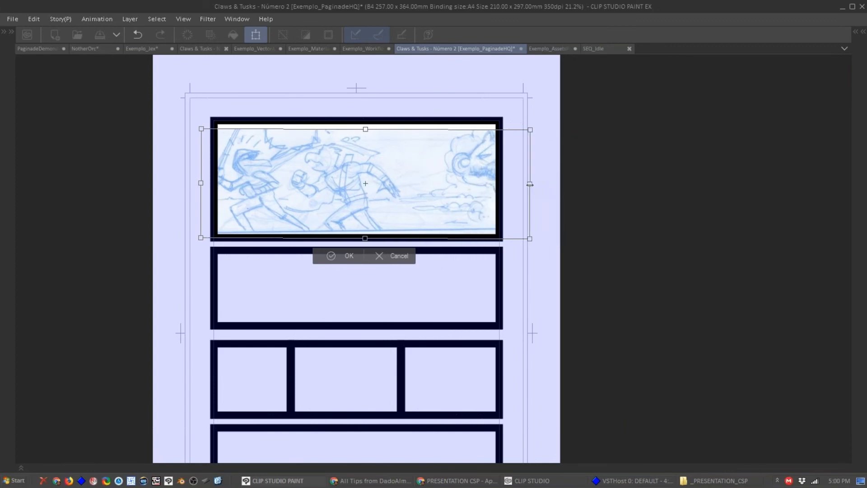
left_click_drag(364, 130, 364, 137)
left_click_drag(530, 136, 506, 121)
left_click_drag(202, 136, 202, 126)
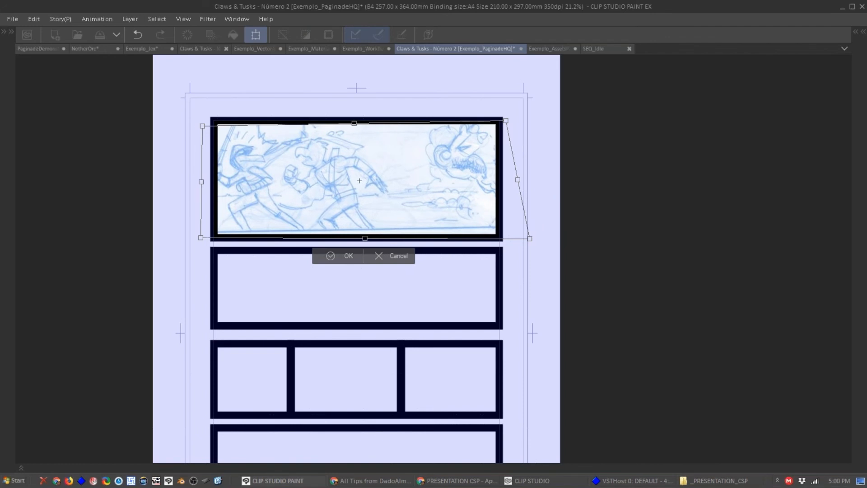
key("Return")
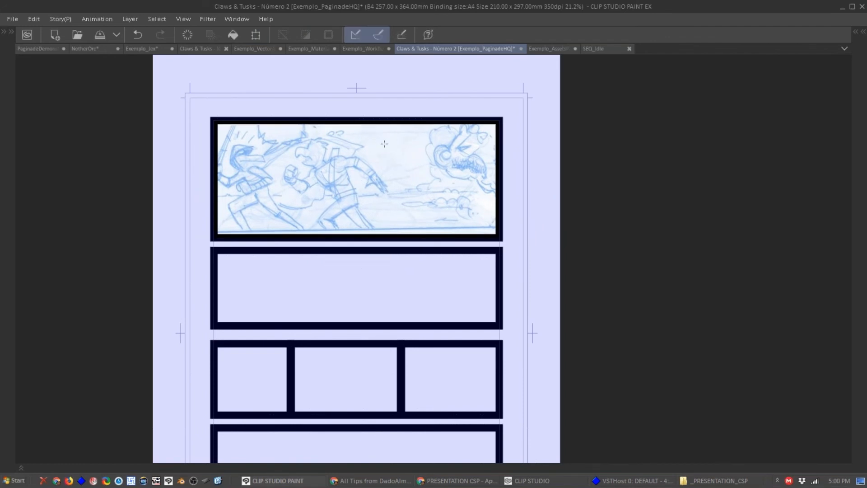
Lasso the running figures in the sketch, move them slightly right inside the panel, deselect and restore the palettes.
mouse_move(384, 131)
left_mouse_down()
mouse_move(136, 230)
mouse_move(367, 199)
mouse_move(350, 206)
mouse_move(363, 213)
left_mouse_up()
key("ctrl+d")
key("Tab")
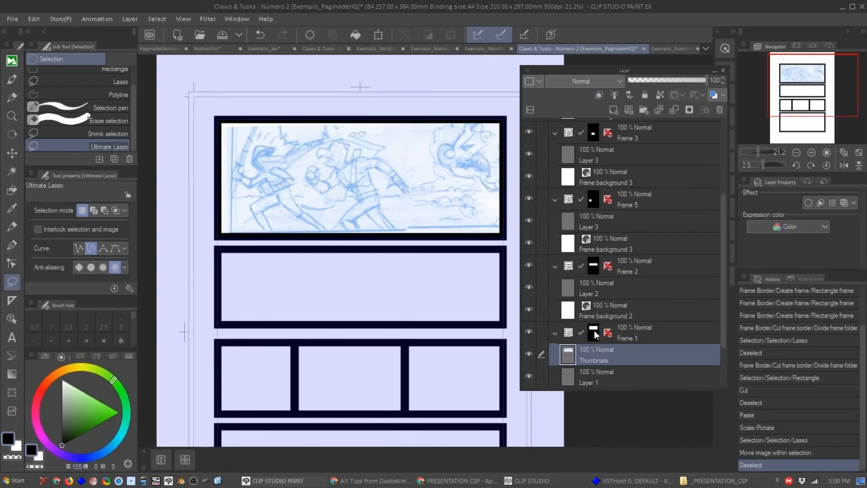
Switch to the DRAWING brush and lower the opacity of the Thumbnails layer in Frame 1 to 70%.
scroll(363, 182, "up", 1)
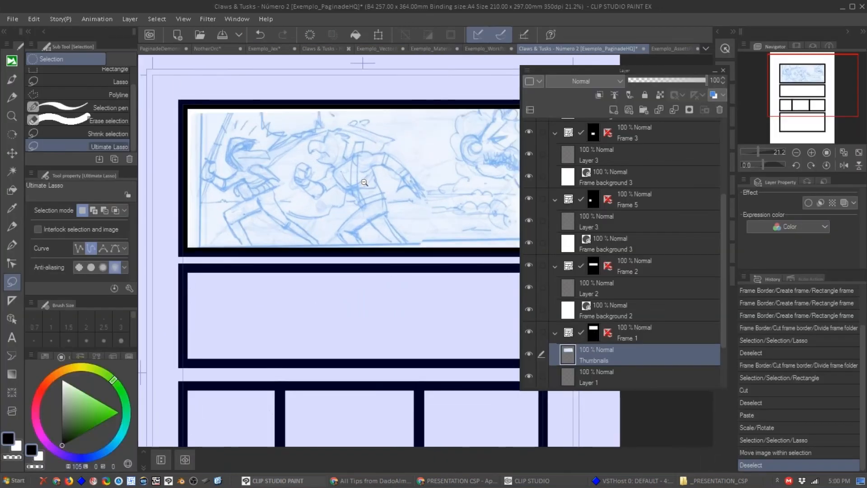
scroll(363, 182, "up", 1)
left_click_drag(363, 182, 351, 219)
key("b")
mouse_move(347, 221)
left_mouse_down()
mouse_move(442, 135)
mouse_move(374, 274)
left_mouse_up()
key("ctrl+z")
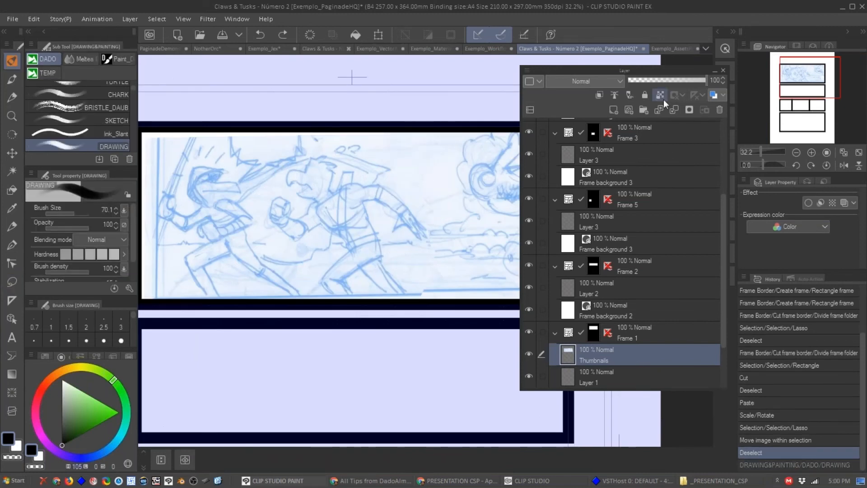
left_click_drag(703, 80, 684, 78)
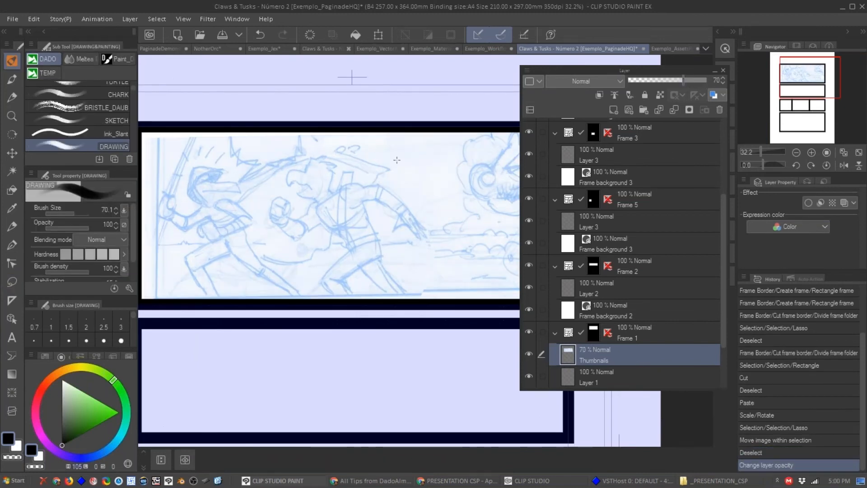
Create a new raster layer above the faded sketch and reduce the brush size to 50.
key("ctrl+shift+n")
key("bracketleft")
key("bracketleft")
Draw trial strokes over the running character on the new layer and clear them.
left_click_drag(312, 164, 278, 208)
left_click_drag(315, 176, 278, 235)
left_click_drag(315, 206, 275, 256)
left_click_drag(340, 201, 280, 269)
left_click_drag(331, 228, 289, 276)
key("Delete")
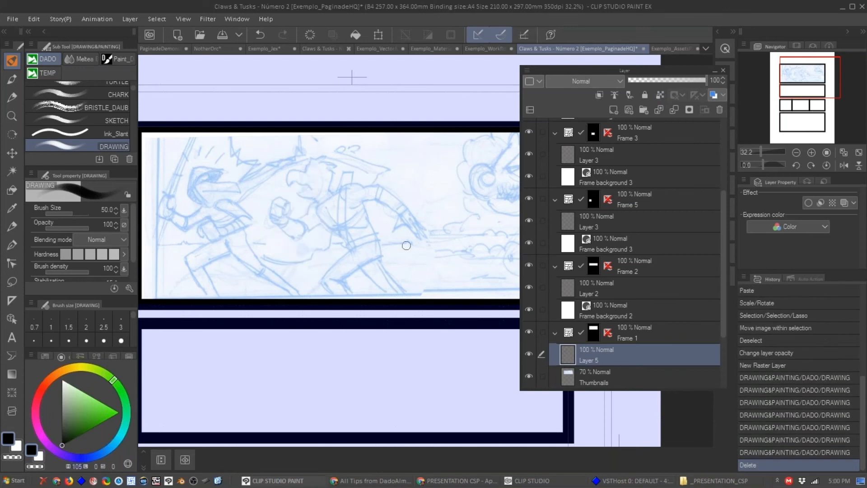
Dock the Layer palette again and, with Layer 5 active, draw a wide ellipse balloon in the top panel's upper right.
mouse_move(648, 73)
left_mouse_down()
mouse_move(754, 280)
mouse_move(790, 277)
left_mouse_up()
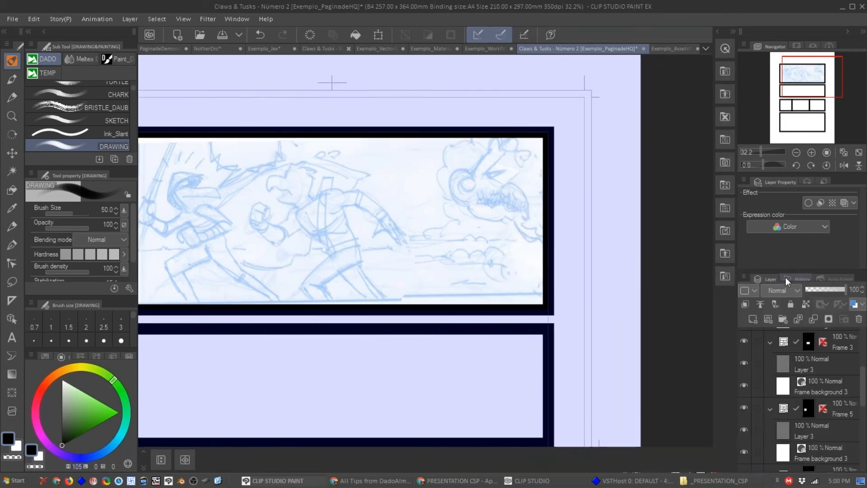
left_click(12, 355)
left_click(108, 76)
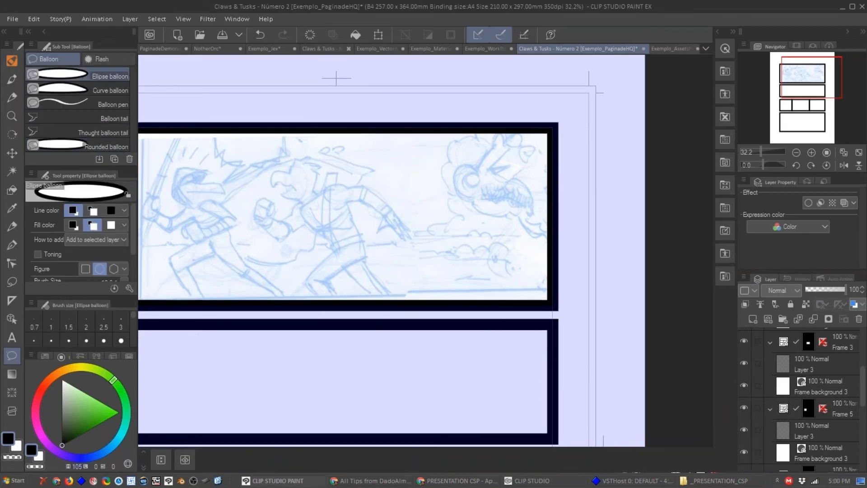
scroll(405, 184, "up", 3)
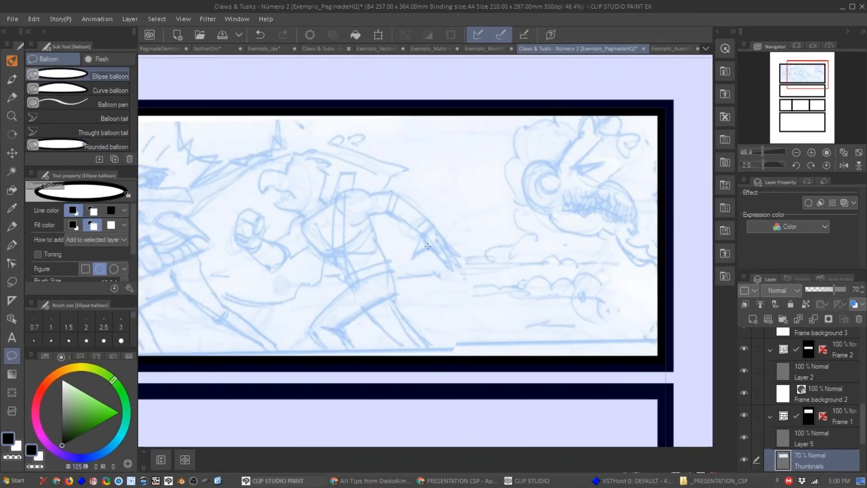
left_click(809, 441)
mouse_move(379, 131)
left_mouse_down()
mouse_move(424, 164)
mouse_move(526, 210)
mouse_move(627, 231)
mouse_move(624, 240)
left_mouse_up()
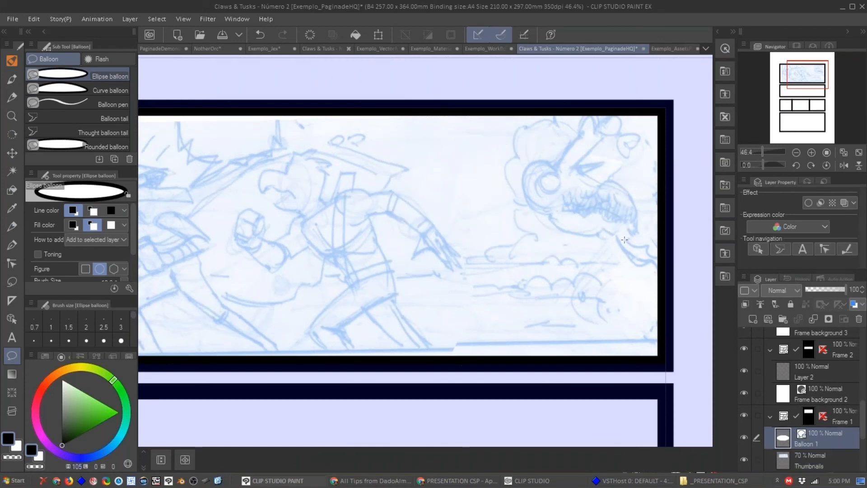
Add the text "EITA!" inside the ellipse balloon.
left_click_drag(400, 242, 393, 202)
scroll(430, 188, "up", 2)
key("t")
left_click(426, 183)
type("EITA!")
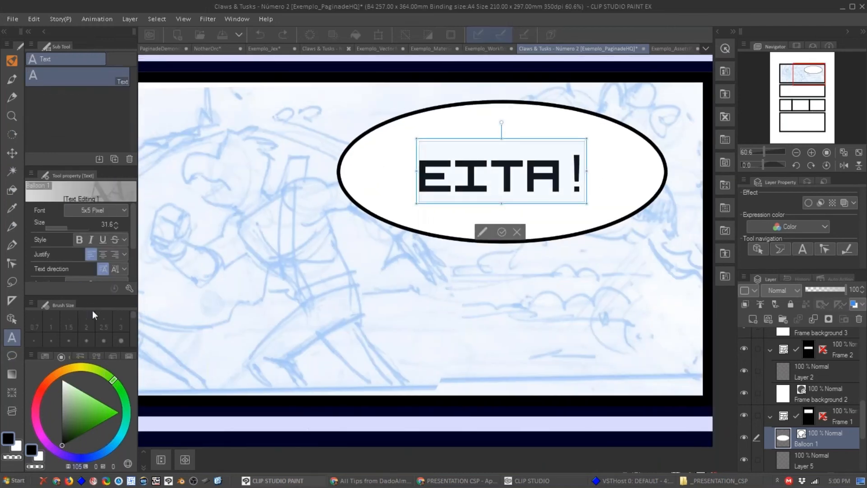
Set the balloon text's font to Anime Ace 2.0 BB, commit it and enlarge the text slightly.
left_click(106, 209)
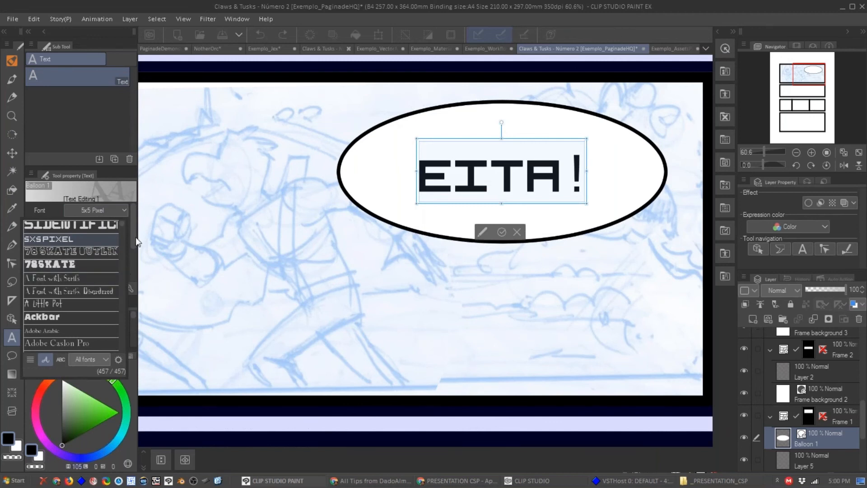
scroll(121, 224, "down", 10)
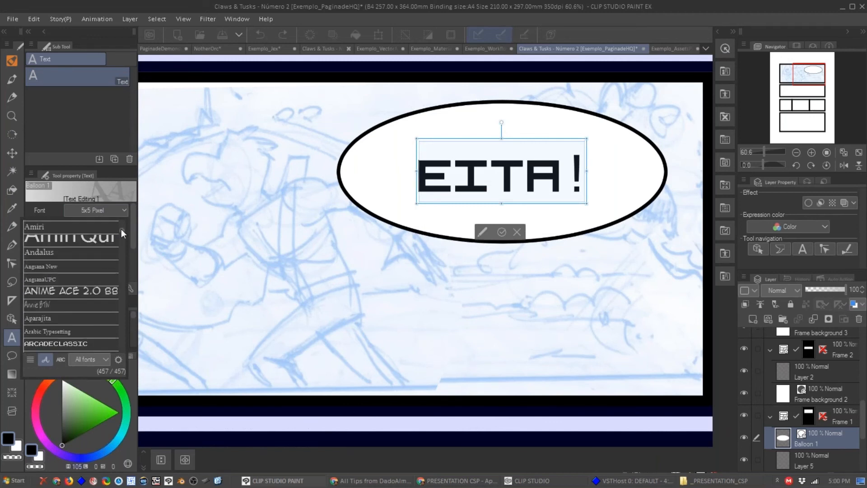
left_click(68, 265)
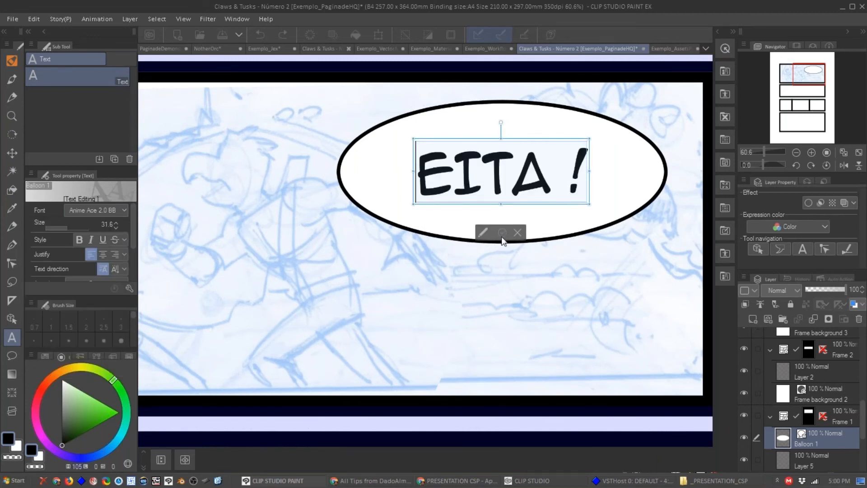
left_click(502, 231)
left_click_drag(413, 203, 391, 221)
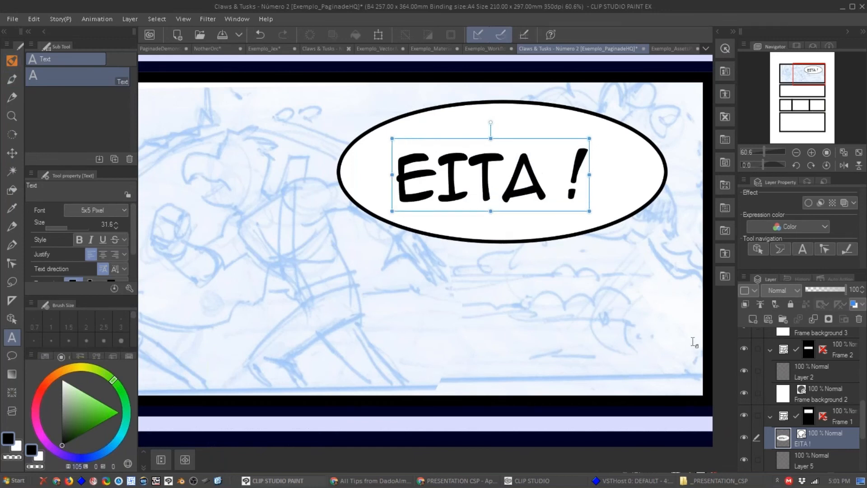
Try straight balloon tails in different directions, keeping the one that points down to the running character's waist.
left_click(12, 355)
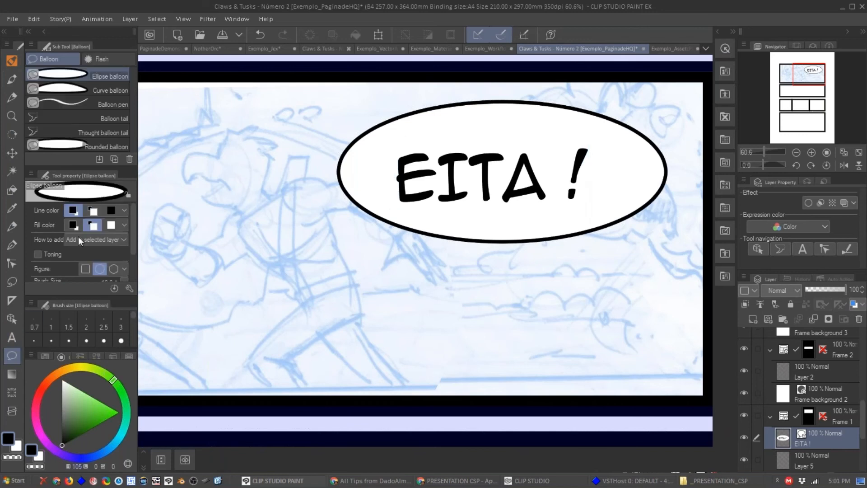
left_click(111, 120)
left_click_drag(431, 219, 352, 279)
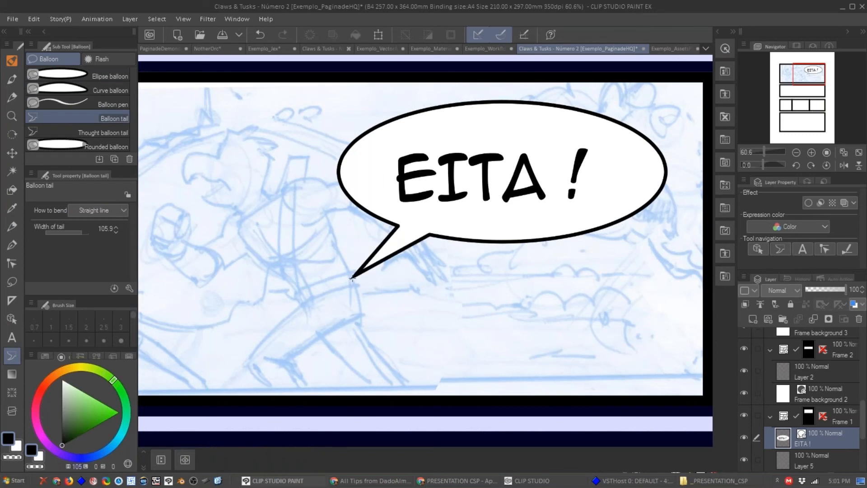
mouse_move(403, 267)
left_mouse_down()
mouse_move(432, 255)
mouse_move(393, 255)
mouse_move(398, 299)
left_mouse_up()
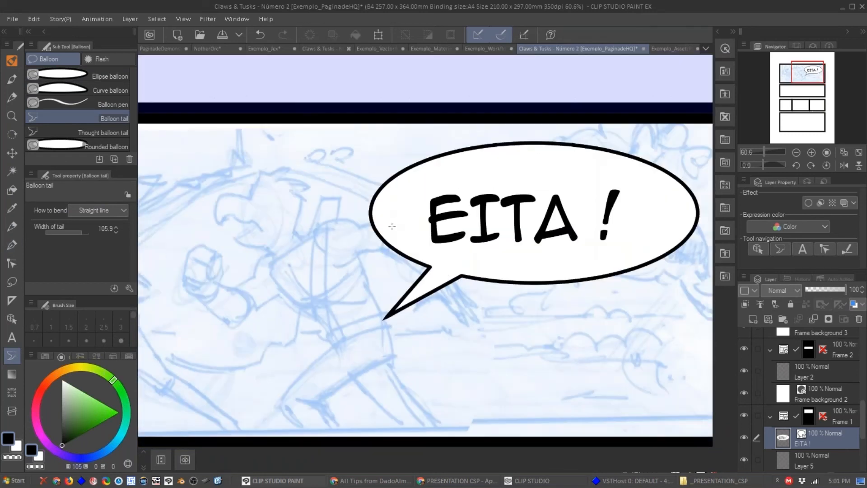
key("ctrl+z")
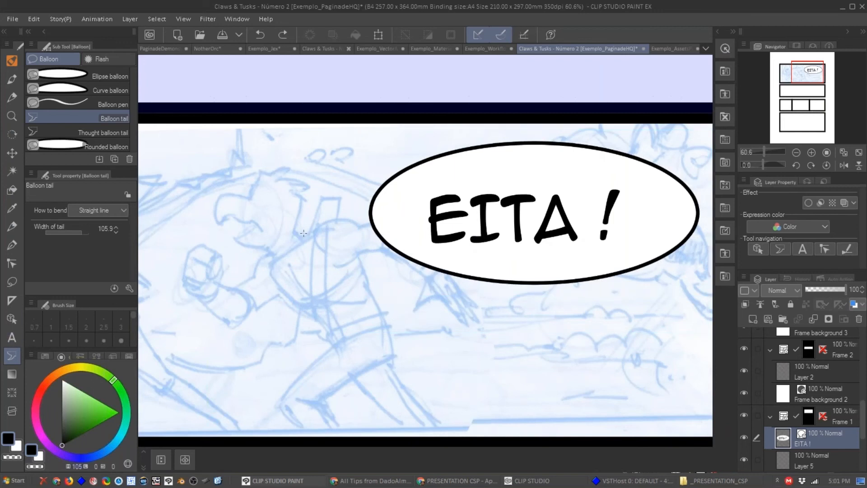
left_click_drag(419, 192, 324, 226)
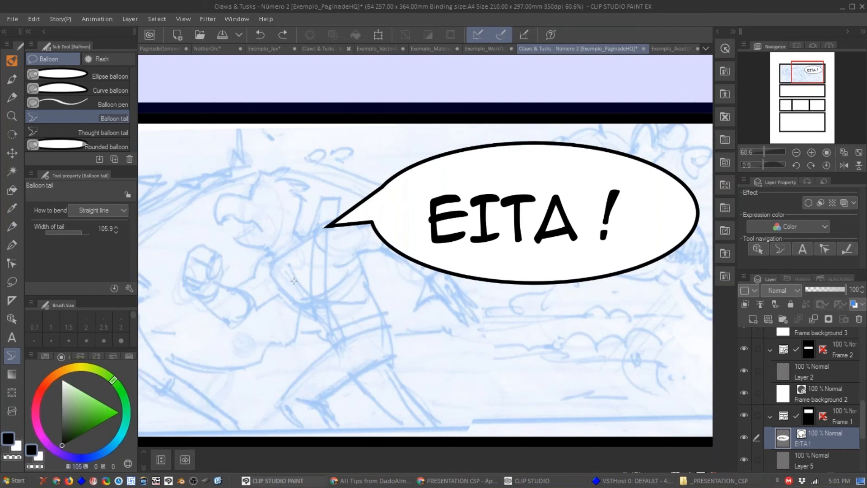
key("ctrl+z")
left_click_drag(458, 257, 331, 317)
Try reshaping the balloon tail with the Object tool and undo the edits.
left_click(11, 319)
left_click(408, 329)
left_click_drag(481, 273, 429, 238)
left_click_drag(332, 316, 379, 308)
key("ctrl+z")
key("ctrl+z")
key("ctrl+z")
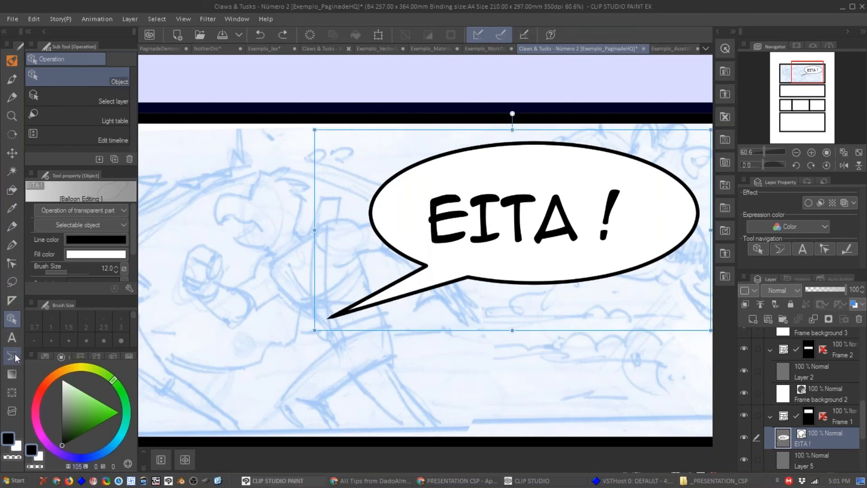
Set the balloon tail's bend to Spline and draw a second, curved tail from the balloon to the character's head.
left_click(15, 354)
left_click(107, 132)
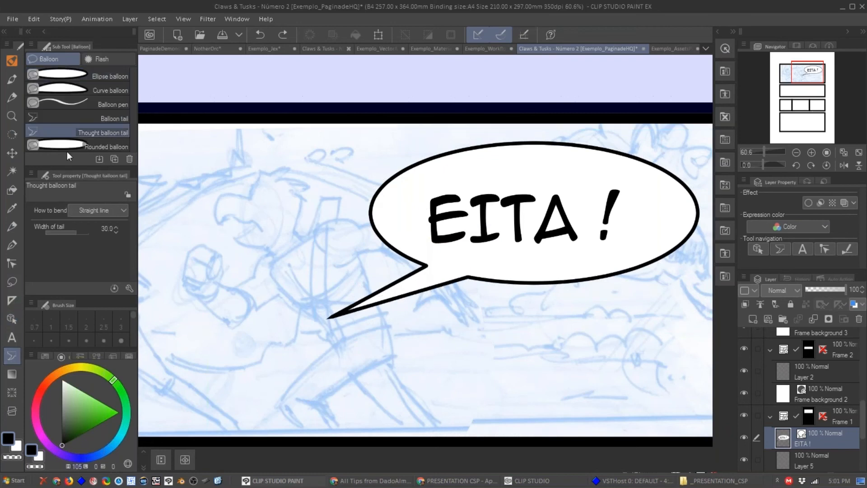
left_click(108, 119)
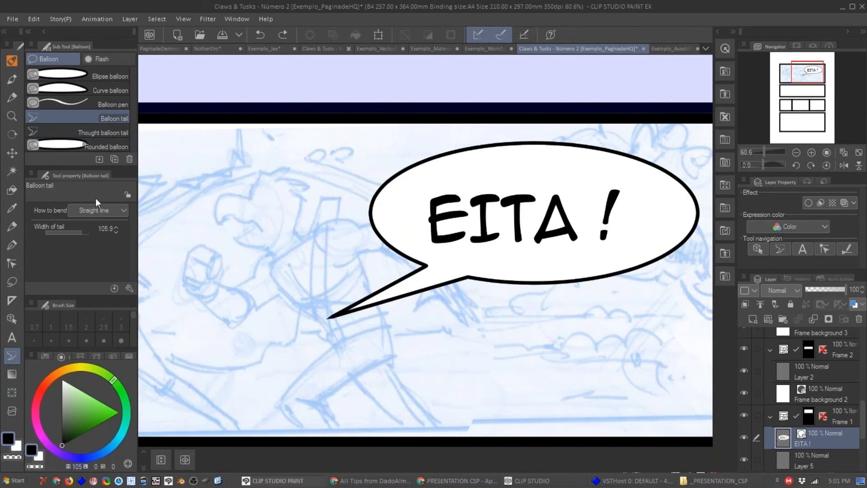
left_click(88, 243)
left_click(395, 212)
left_click(346, 247)
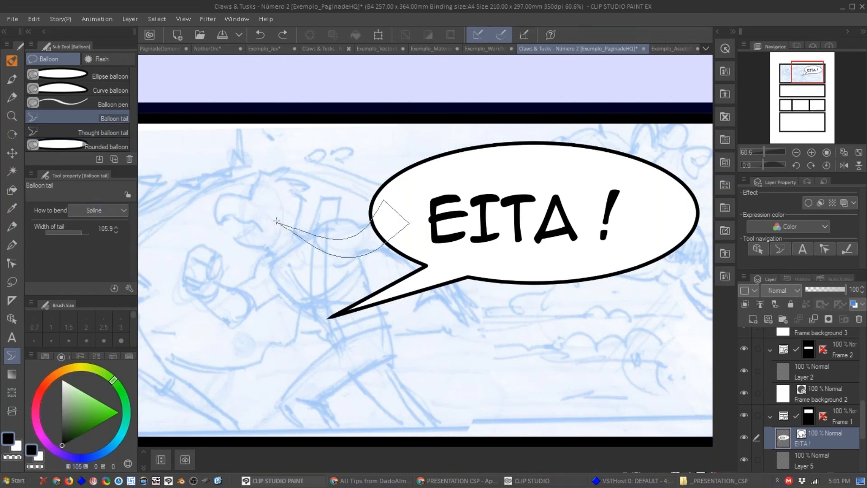
double_click(254, 231)
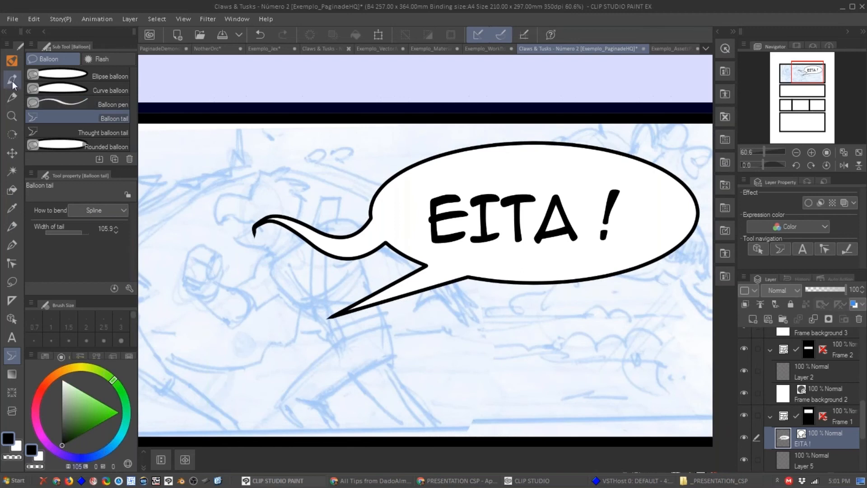
scroll(404, 250, "down", 4)
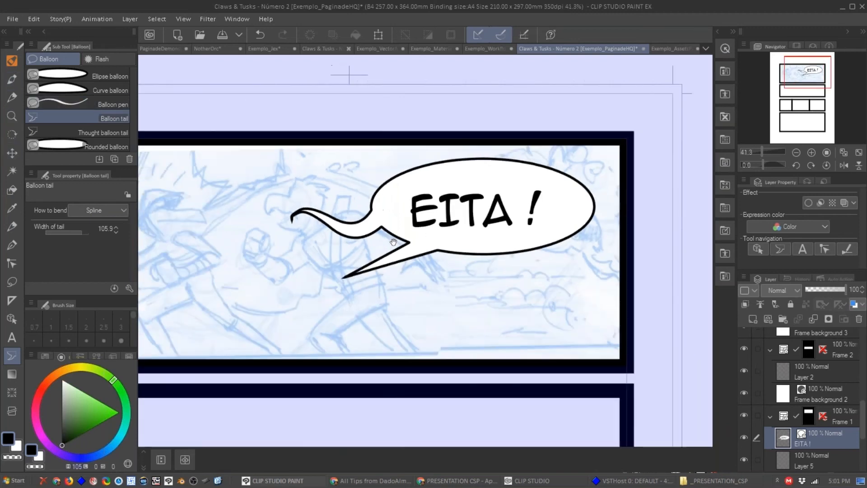
scroll(382, 151, "down", 4)
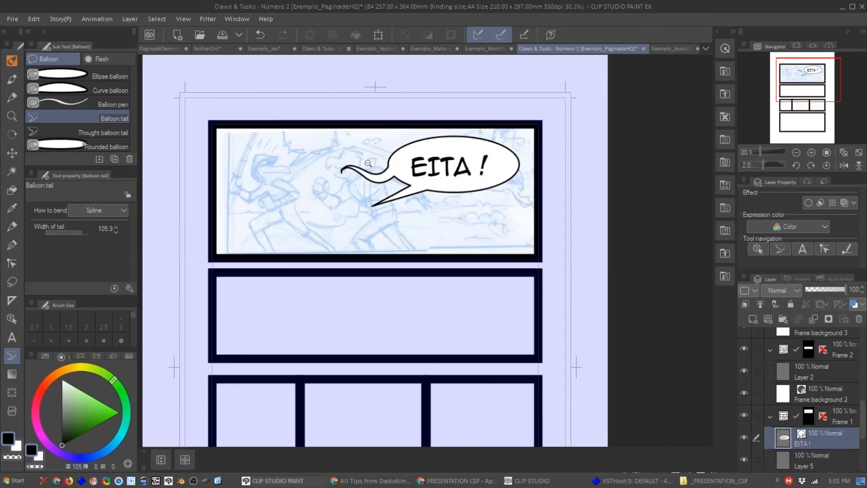
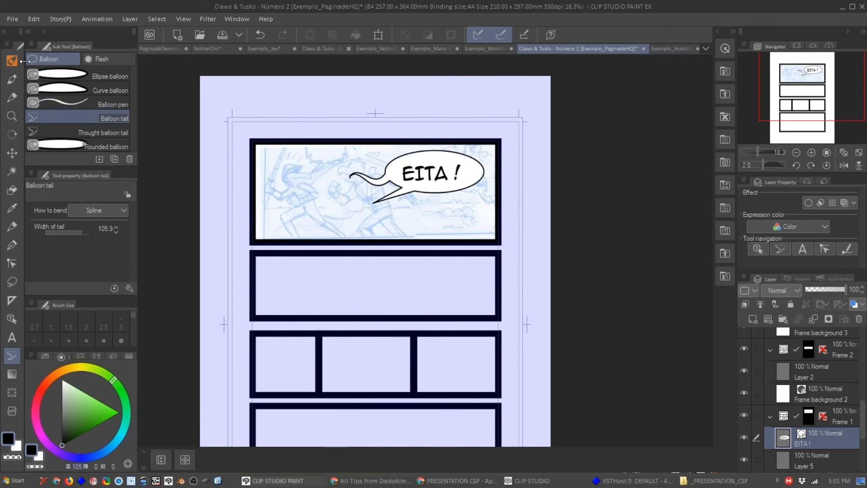
scroll(434, 193, "up", 3)
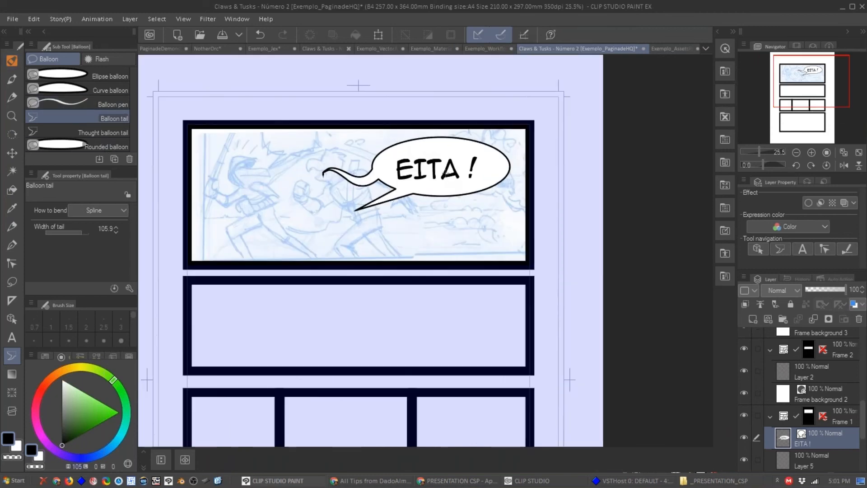
Collapse the Frame 2 folder in the layer list and review the comic page's first panel.
left_click(770, 349)
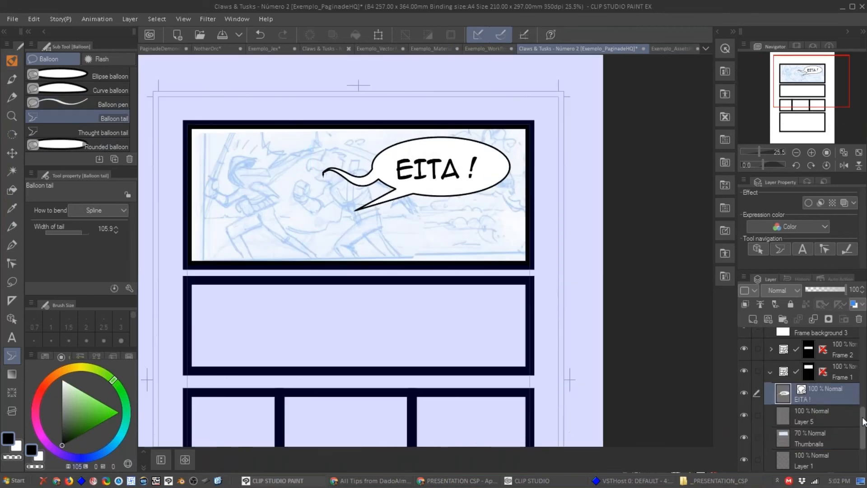
scroll(858, 415, "up", 3)
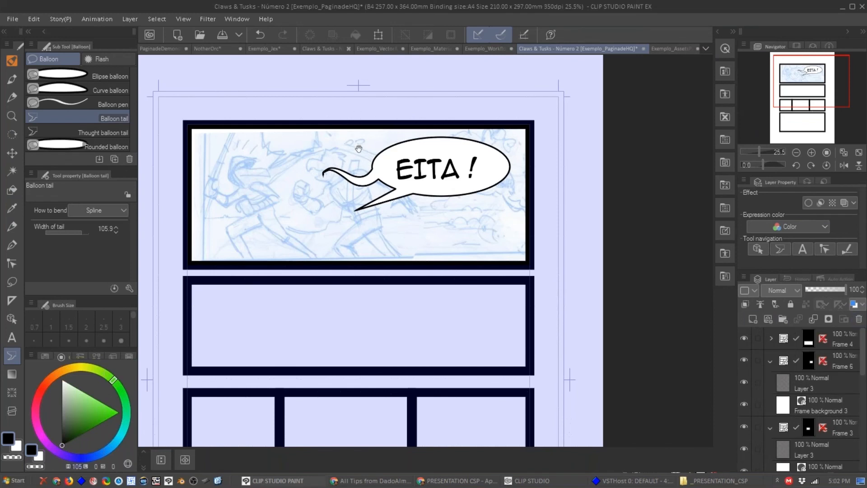
left_click_drag(359, 149, 368, 153)
left_click_drag(428, 191, 452, 193)
Switch to the Exemplo_AssetsParaGames document, hide the palettes and examine the assembled character and its separate game parts.
scroll(434, 189, "up", 4)
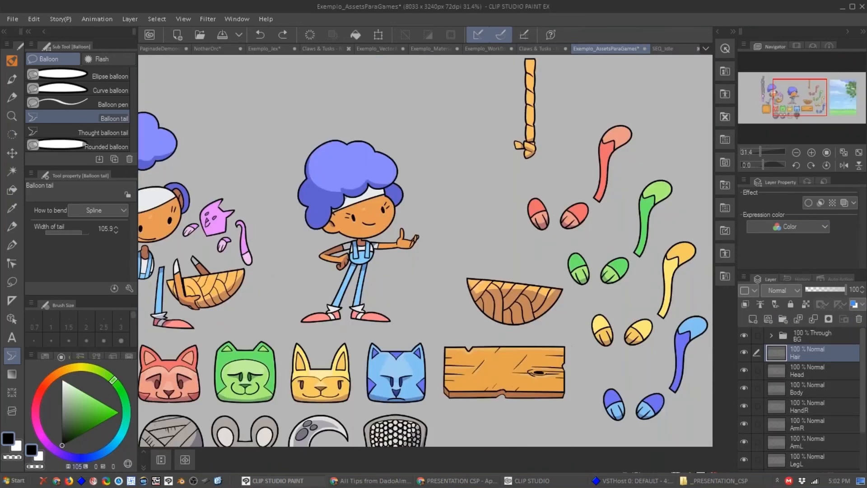
left_click_drag(349, 157, 384, 152)
scroll(390, 160, "up", 4)
key("ctrl+z")
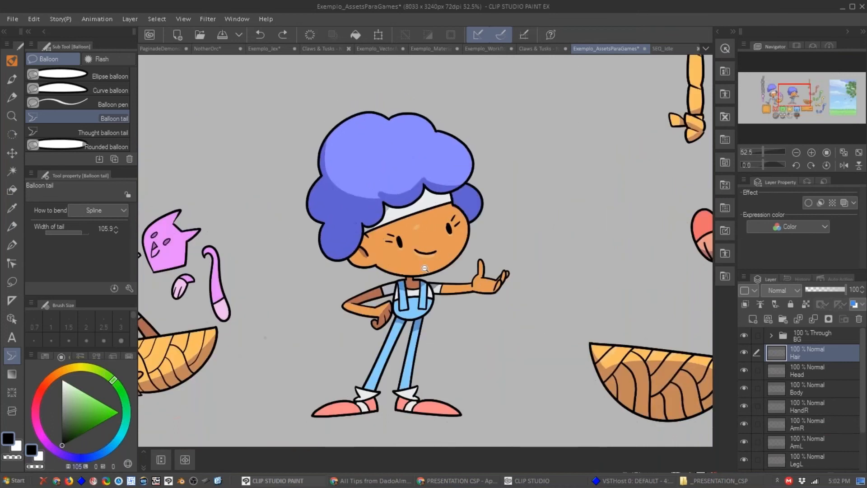
scroll(424, 268, "down", 5)
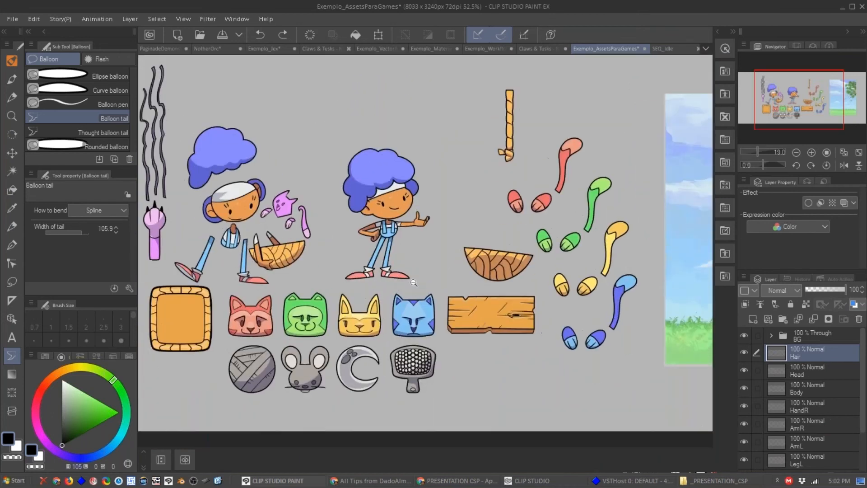
key("Tab")
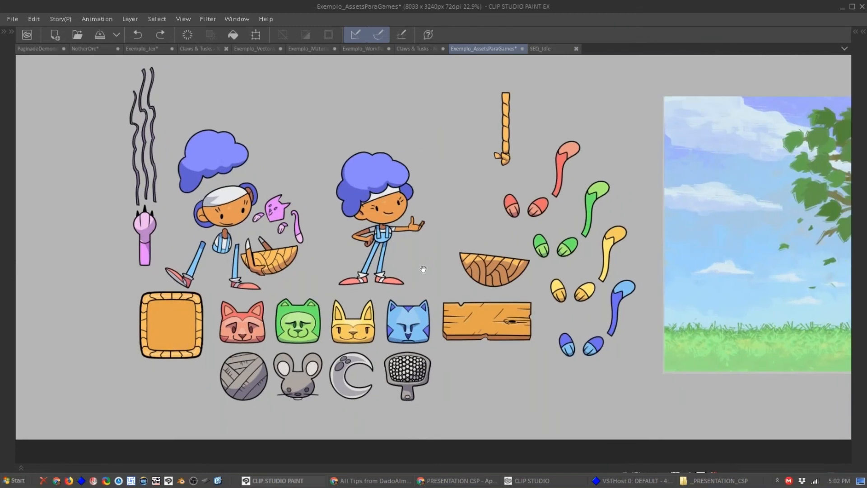
left_click_drag(423, 269, 425, 283)
scroll(361, 251, "up", 1)
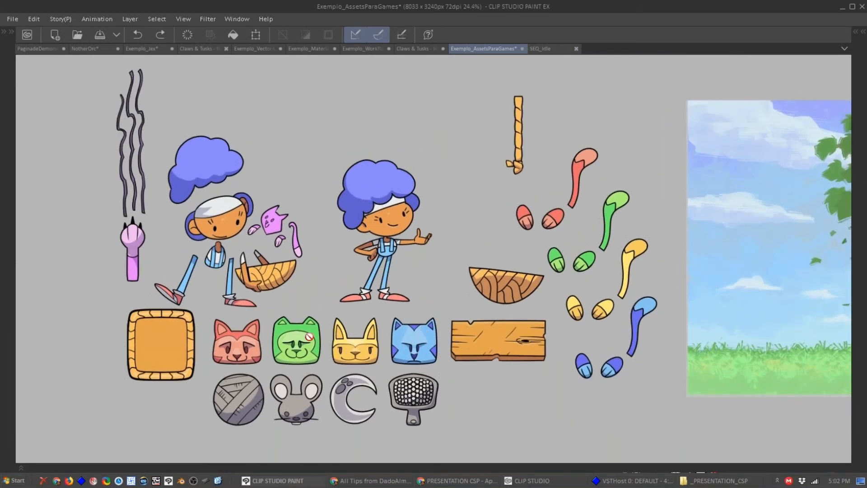
Try moving the standing girl's hair off her head as a separate part and undo the moves.
left_click_drag(373, 187, 363, 165)
key("ctrl+z")
left_click_drag(388, 201, 408, 215)
left_click_drag(380, 184, 363, 139)
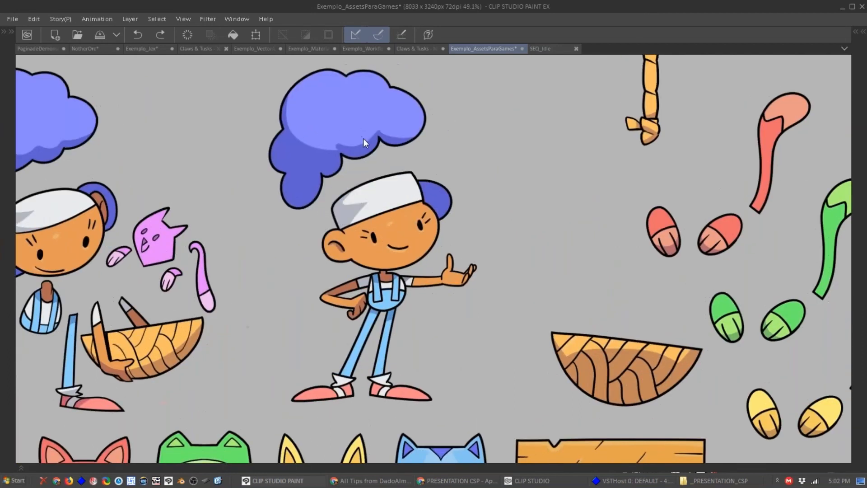
key("ctrl+z")
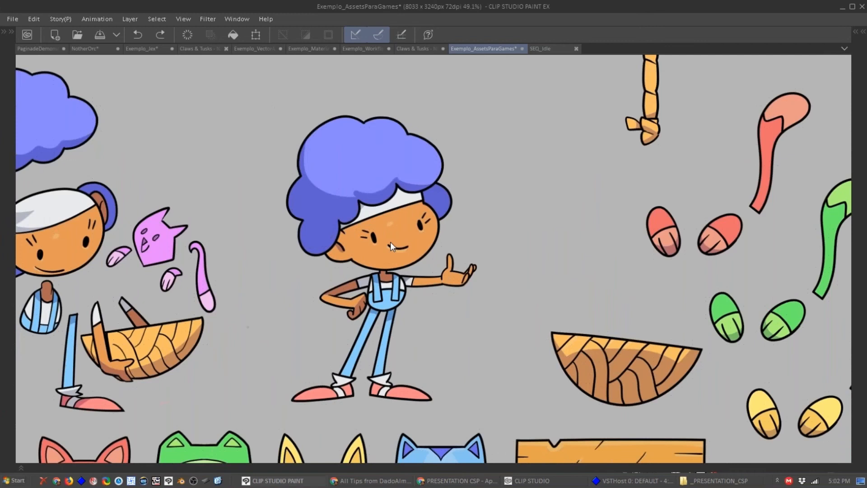
Try moving the standing girl's arm, body and hand parts away from the figure, undoing each move.
left_click_drag(411, 264, 489, 273)
key("ctrl+z")
left_click_drag(403, 290, 422, 313)
key("ctrl+z")
left_click_drag(455, 277, 504, 274)
key("ctrl+z")
Restore the palettes, run EXPORT SPRITE from the ASSETS FOR GAMES auto action set, and save the hair as PNG file 123 at 100% scale.
key("Tab")
left_click(783, 291)
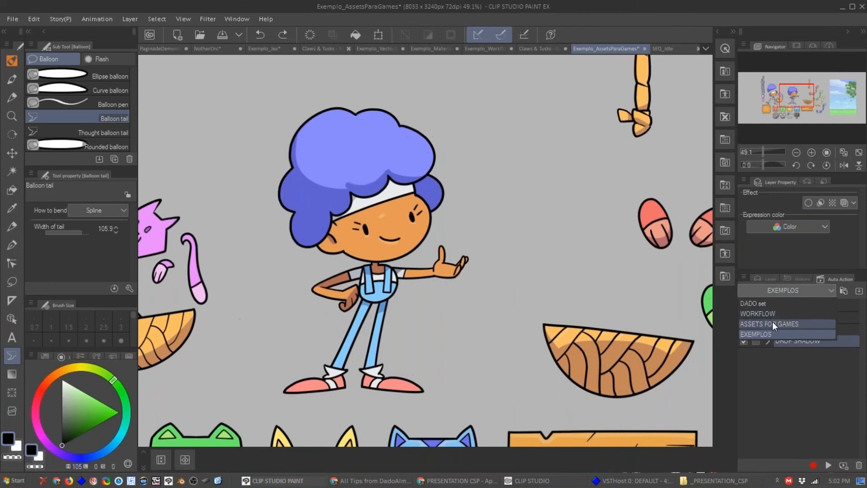
left_click(772, 322)
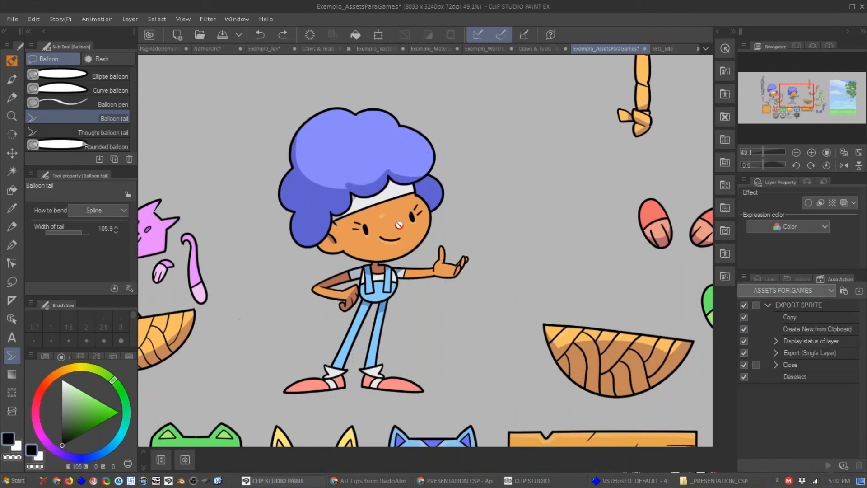
key("ctrl+shift+e")
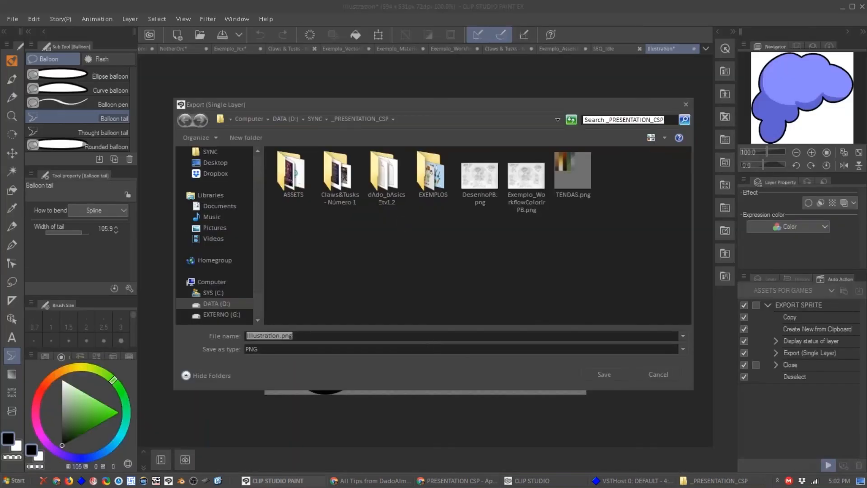
type("123")
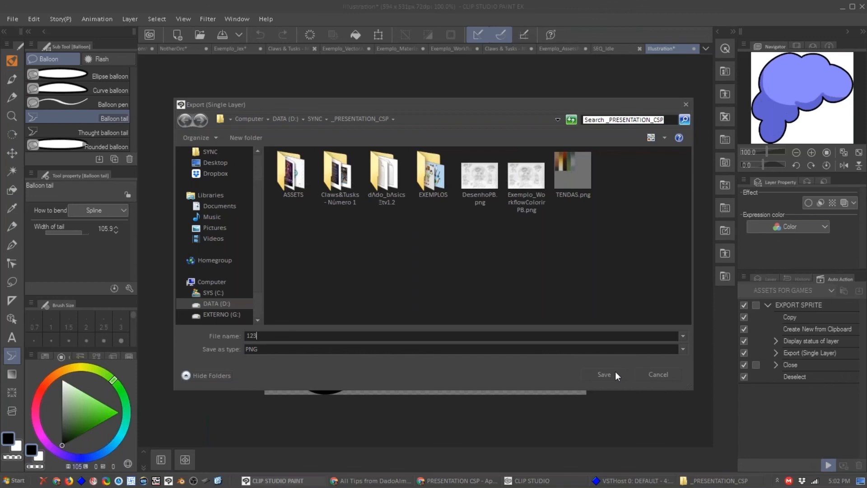
left_click(603, 376)
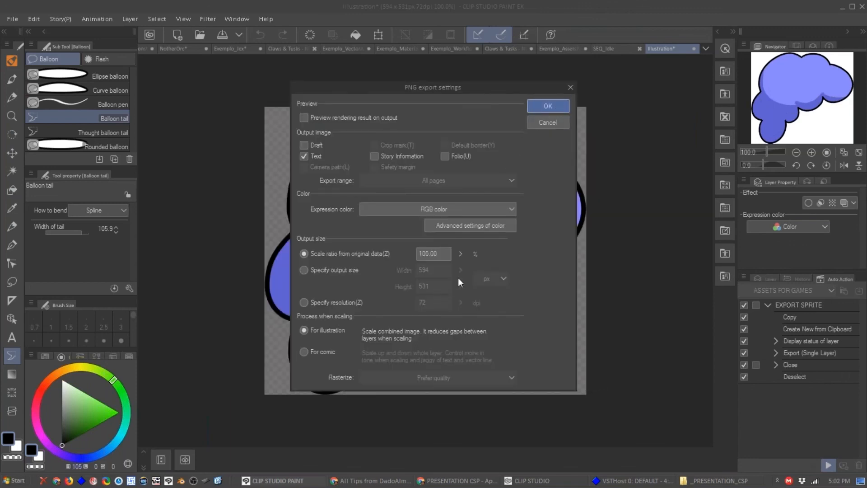
left_click(548, 106)
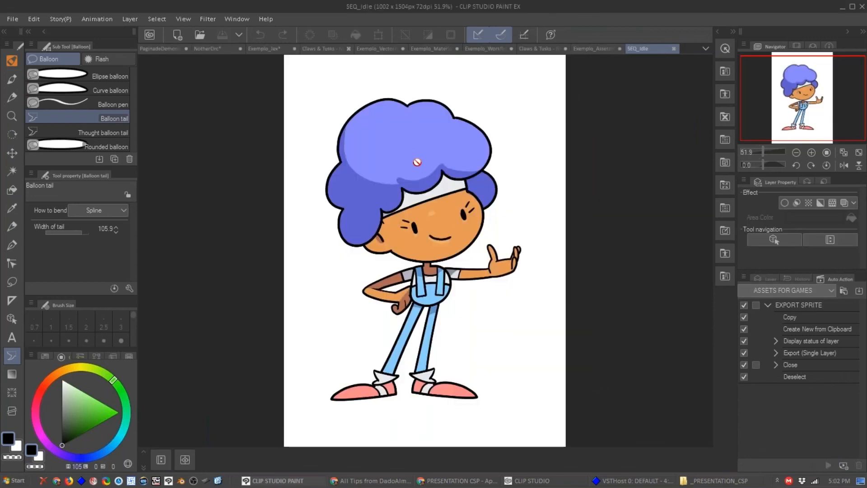
Play the Idle animation of SEQ_Idle in the Timeline, stop it and hide the Timeline again.
key("ctrl+z")
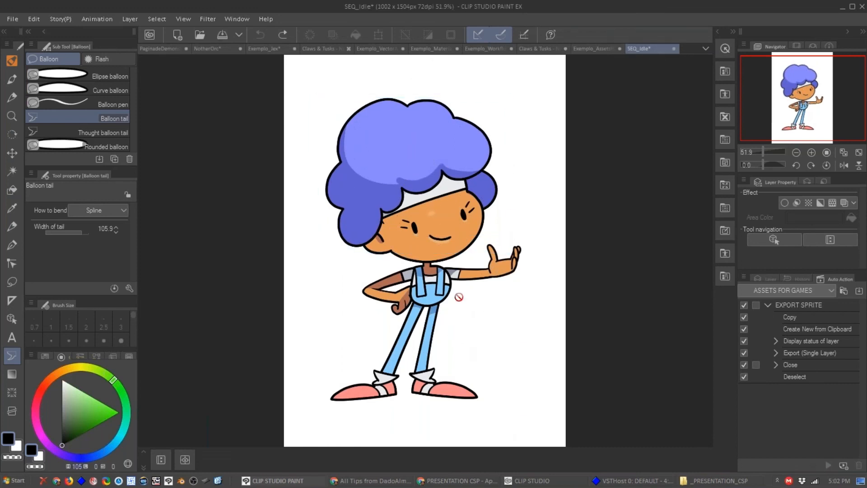
left_click(161, 458)
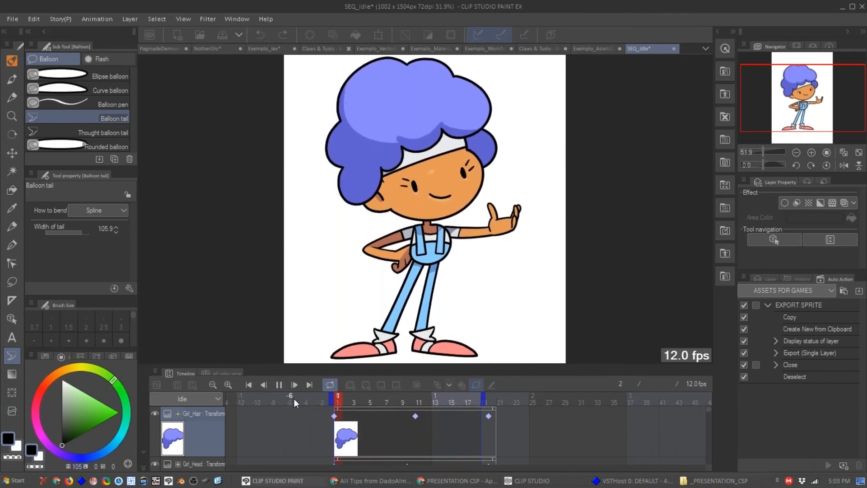
left_click(280, 384)
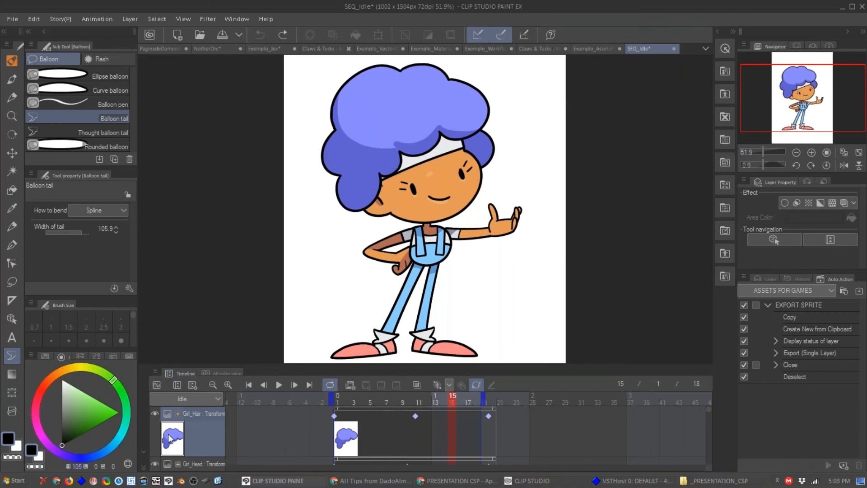
left_click(144, 451)
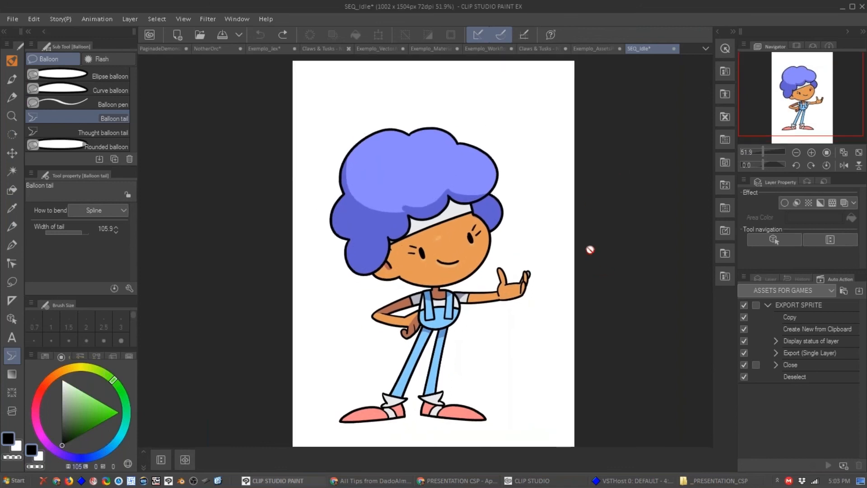
Switch to the Exemplo_Jex document, show its layers and examine the frog character sketch.
left_click(271, 47)
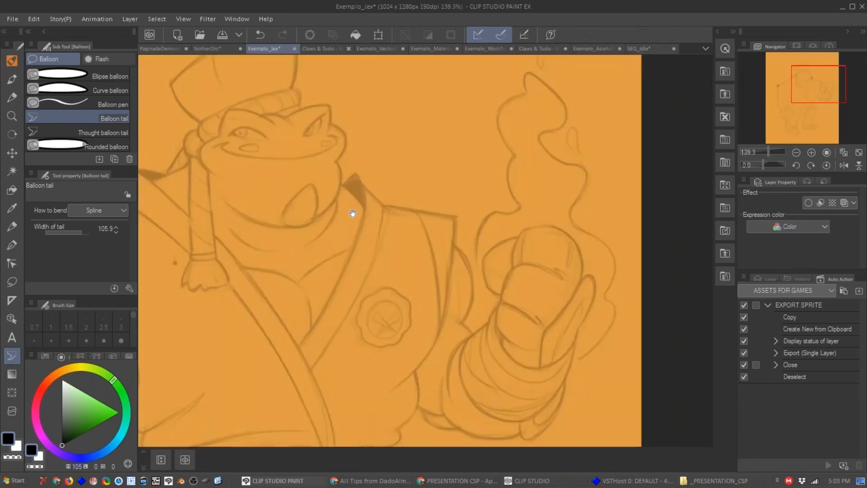
left_click_drag(404, 201, 374, 201)
left_click(766, 279)
left_click_drag(407, 250, 418, 261)
left_click_drag(405, 232, 436, 202)
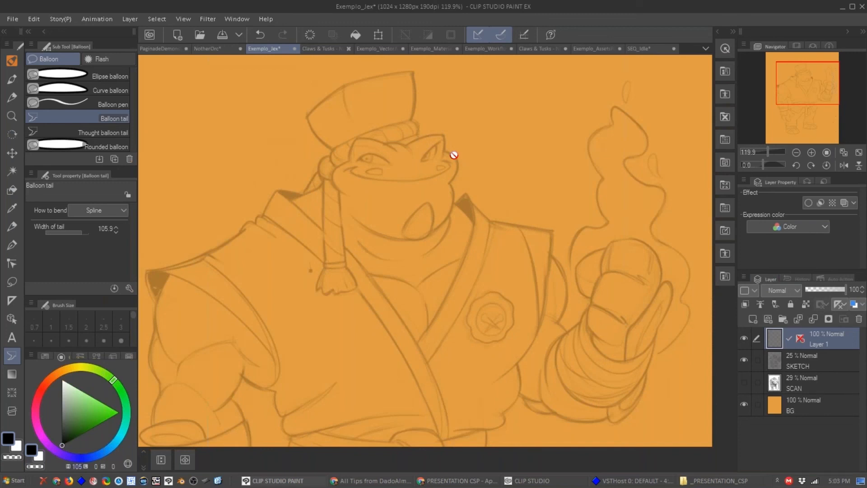
Switch to the Google Slides presentation and advance through the closing slides to slide 14.
left_click(456, 481)
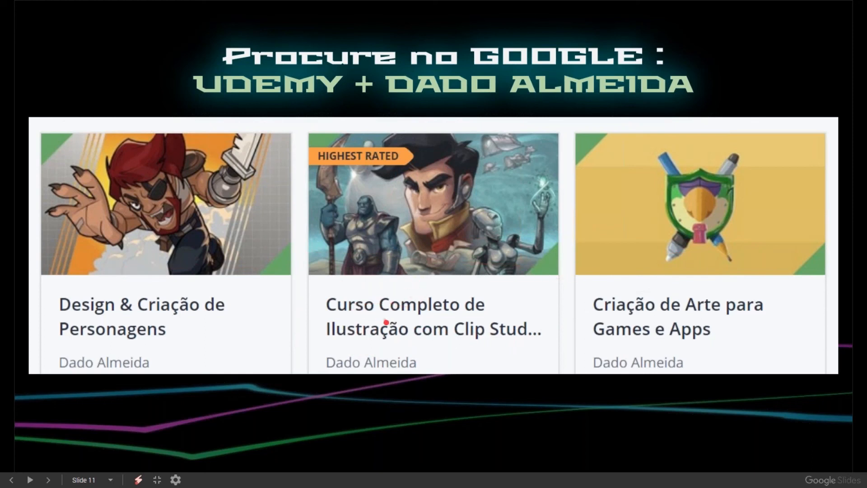
key("Right")
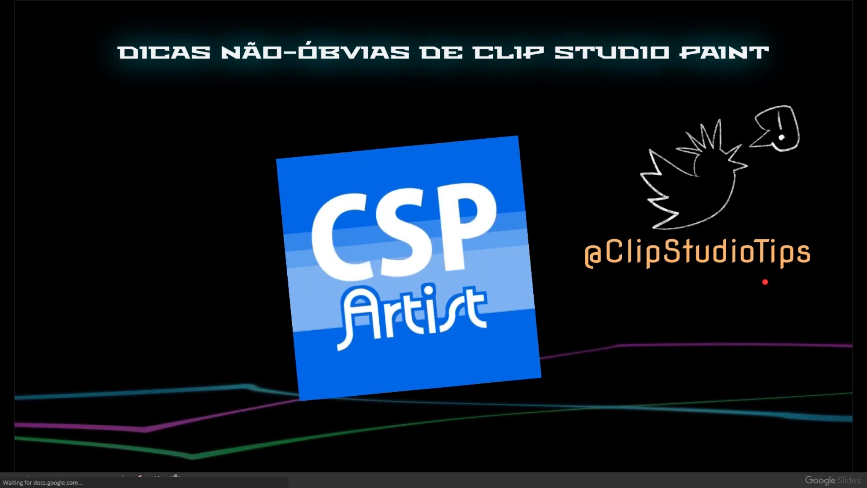
key("Right")
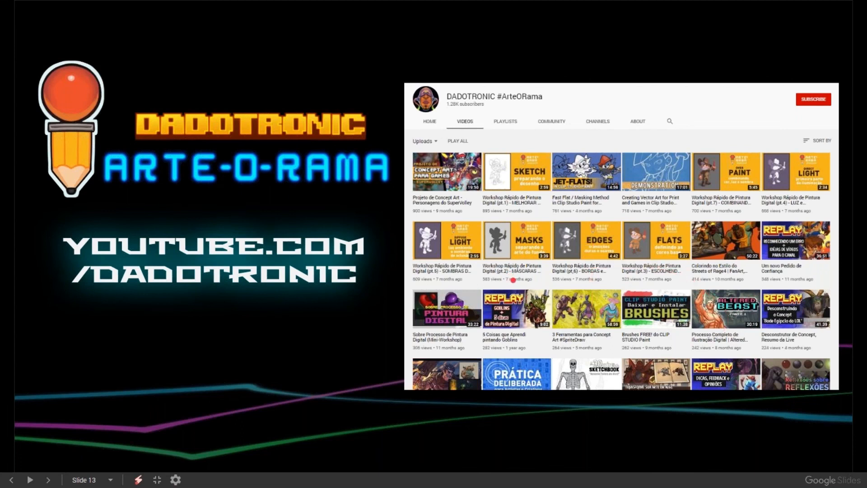
key("Right")
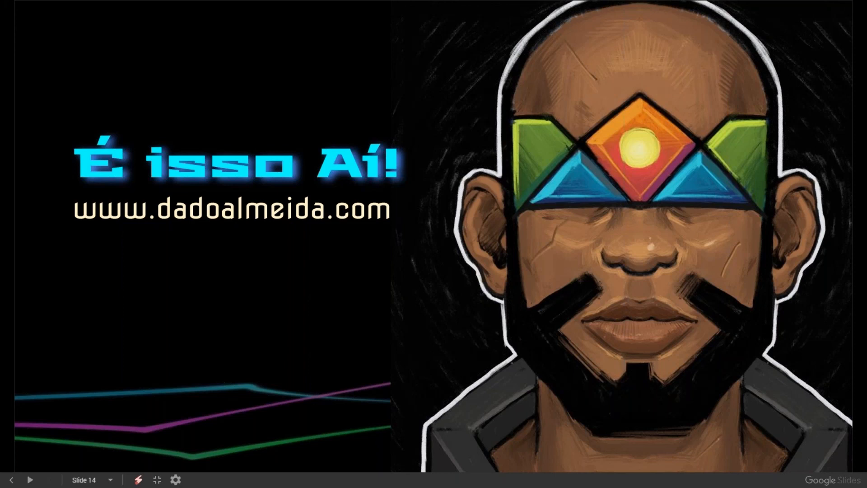
Switch back to Clip Studio Paint, open the PaginadeDemonstracao document and choose the Design pencil.
key("alt+Tab")
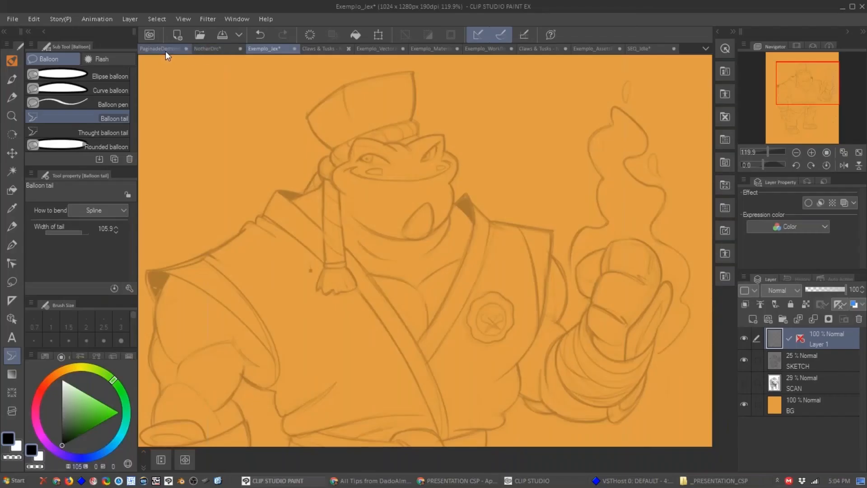
left_click(164, 47)
key("c")
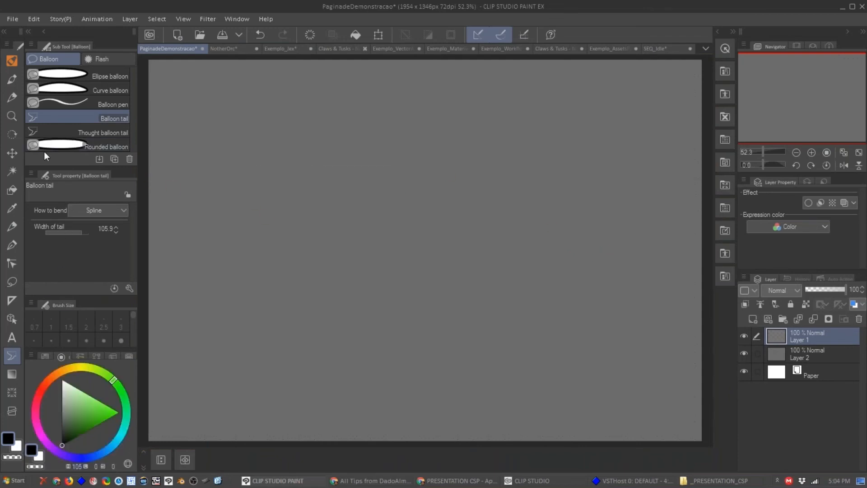
left_click(12, 60)
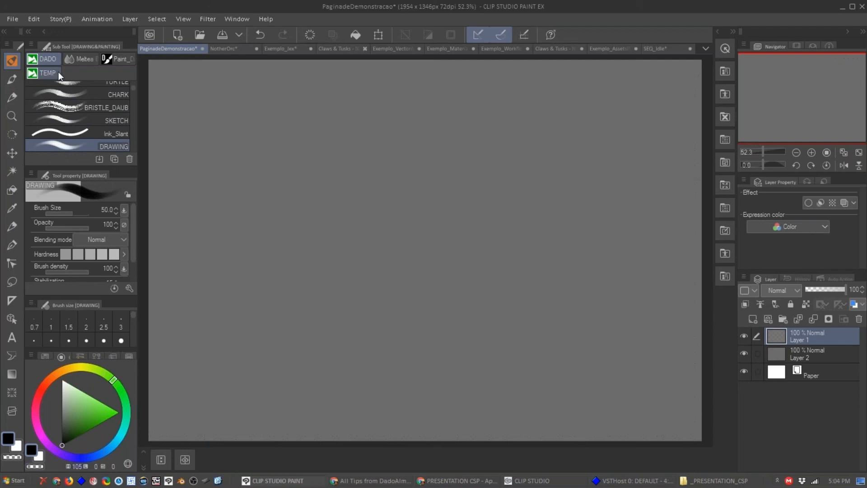
left_click(15, 83)
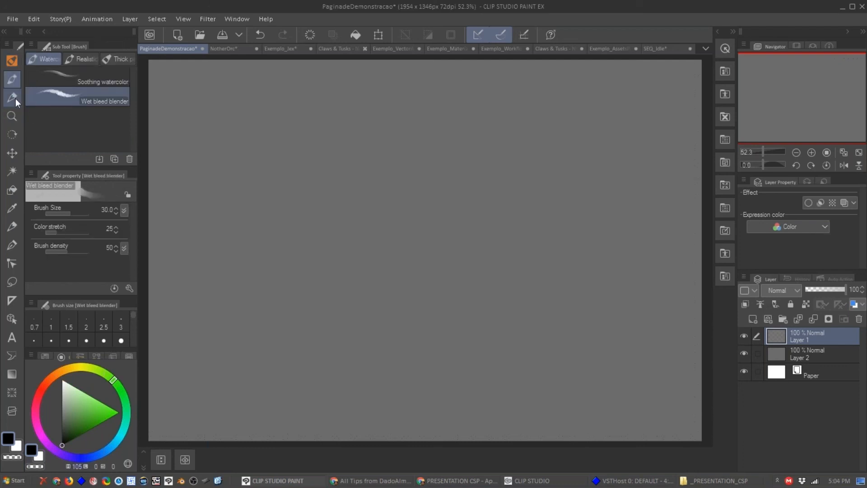
left_click(13, 97)
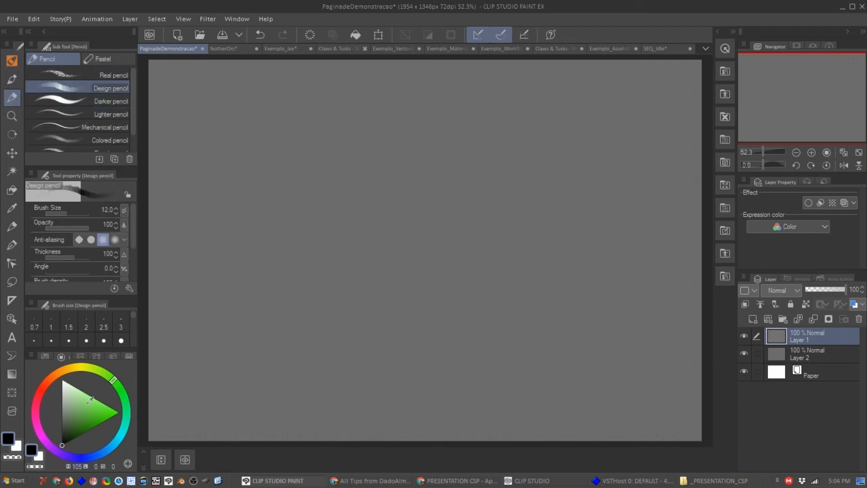
Lower Layer 2's opacity to 55%, return to Layer 1 and enlarge the Design pencil to size 17.
left_click(807, 352)
left_click_drag(832, 289, 827, 288)
left_click(806, 336)
key("bracketright")
key("bracketright")
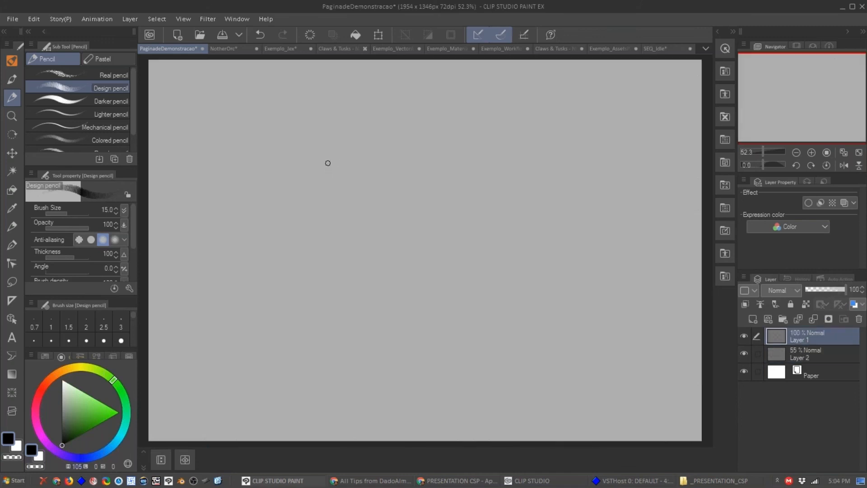
Try a few head outline strokes with the Design pencil and undo them.
left_click_drag(323, 129, 344, 218)
key("ctrl+z")
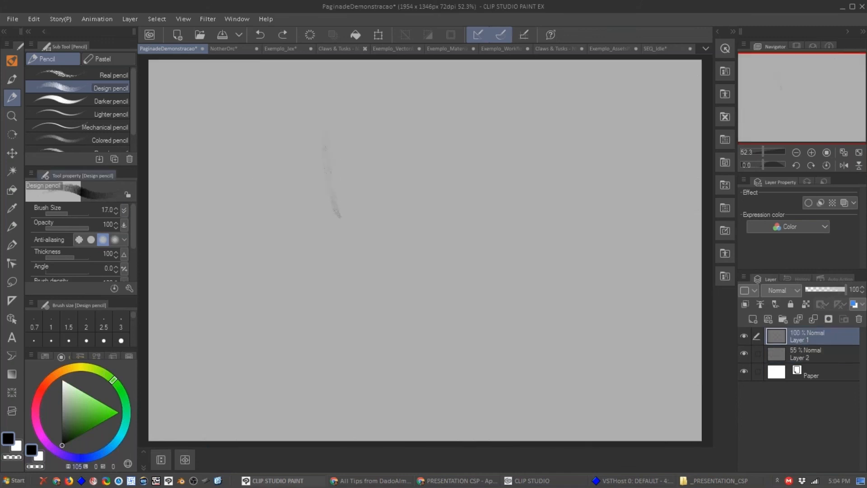
key("bracketleft")
left_click_drag(323, 128, 344, 222)
key("ctrl+z")
mouse_move(269, 181)
left_mouse_down()
mouse_move(310, 225)
mouse_move(426, 176)
mouse_move(503, 179)
left_mouse_up()
key("ctrl+z")
key("ctrl+z")
Switch to the Real pencil, undo the trial head strokes and enlarge the brush to size 40.
left_click(112, 76)
left_click_drag(316, 130, 387, 231)
key("ctrl+z")
mouse_move(320, 120)
left_mouse_down()
mouse_move(448, 91)
mouse_move(424, 85)
mouse_move(479, 132)
mouse_move(501, 172)
left_mouse_up()
key("ctrl+z")
key("ctrl+z")
key("bracketright")
key("bracketright")
Sketch the tall cranium outline and an ear with inner folds on the head's side.
mouse_move(438, 89)
left_mouse_down()
mouse_move(502, 155)
mouse_move(482, 256)
left_mouse_up()
left_click_drag(323, 110, 315, 207)
mouse_move(315, 135)
left_mouse_down()
mouse_move(330, 254)
mouse_move(331, 235)
mouse_move(325, 248)
mouse_move(289, 243)
mouse_move(283, 277)
left_mouse_up()
left_click_drag(286, 243, 331, 304)
mouse_move(297, 263)
left_mouse_down()
mouse_move(320, 262)
mouse_move(334, 295)
left_mouse_up()
mouse_move(354, 239)
left_mouse_down()
mouse_move(375, 209)
mouse_move(404, 196)
mouse_move(473, 199)
mouse_move(487, 210)
mouse_move(477, 273)
left_mouse_up()
key("ctrl+z")
Sketch the long rounded nose, the jaw line, the pointed chin with jagged beard edge, and the far cheek.
mouse_move(446, 236)
left_mouse_down()
mouse_move(456, 271)
mouse_move(448, 316)
left_mouse_up()
mouse_move(396, 295)
left_mouse_down()
mouse_move(415, 317)
mouse_move(453, 307)
left_mouse_up()
mouse_move(335, 300)
left_mouse_down()
mouse_move(351, 351)
mouse_move(337, 311)
mouse_move(372, 367)
mouse_move(342, 343)
mouse_move(401, 389)
left_mouse_up()
mouse_move(377, 351)
left_mouse_down()
mouse_move(389, 385)
mouse_move(428, 386)
mouse_move(392, 387)
mouse_move(409, 416)
mouse_move(429, 403)
mouse_move(437, 364)
mouse_move(461, 351)
mouse_move(443, 391)
mouse_move(461, 354)
left_mouse_up()
left_click_drag(442, 402, 476, 314)
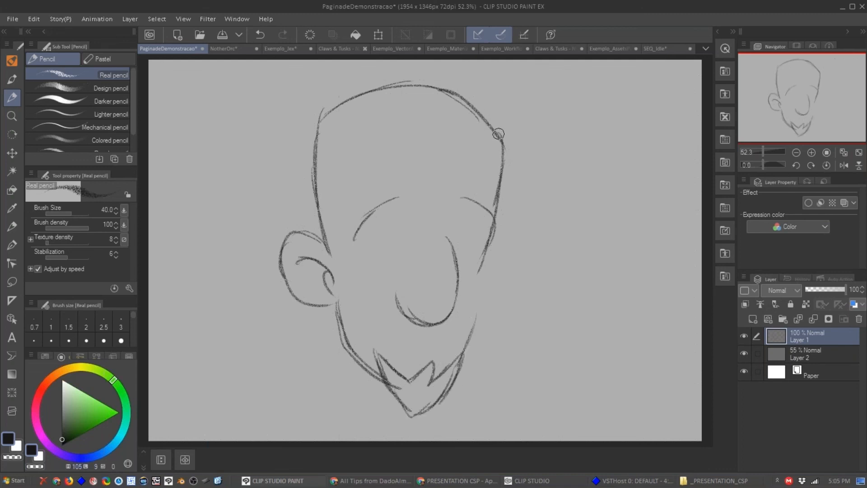
mouse_move(488, 205)
left_mouse_down()
mouse_move(508, 229)
mouse_move(479, 273)
left_mouse_up()
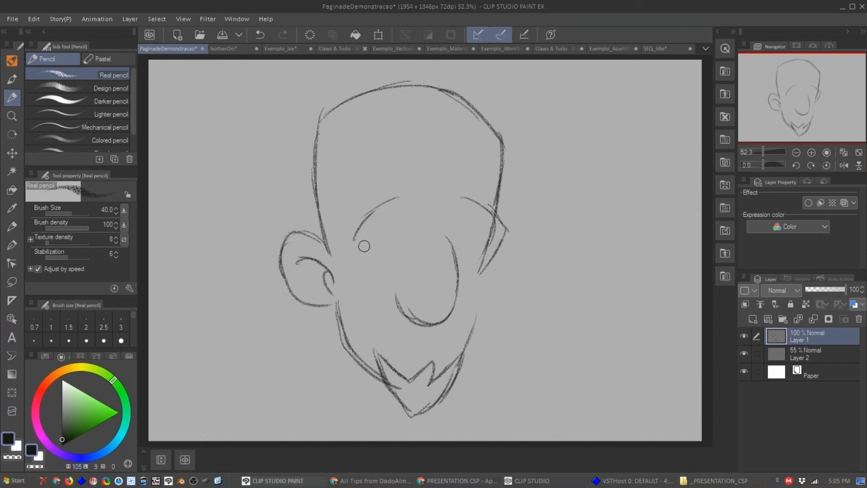
Erase the rough eyebrow arcs above the nose.
key("e")
left_click_drag(393, 207, 355, 238)
left_click_drag(472, 195, 454, 203)
Sketch both arched brow lines with the pencil and add the curved furrow lines rising from them onto the forehead.
key("p")
left_click_drag(340, 234, 365, 212)
left_click_drag(375, 204, 405, 190)
mouse_move(353, 221)
left_mouse_down()
mouse_move(423, 198)
mouse_move(424, 167)
mouse_move(432, 198)
left_mouse_up()
left_click_drag(414, 152, 430, 199)
mouse_move(453, 158)
left_mouse_down()
mouse_move(458, 175)
mouse_move(438, 214)
left_mouse_up()
mouse_move(344, 235)
left_mouse_down()
mouse_move(373, 213)
mouse_move(352, 220)
mouse_move(379, 208)
mouse_move(426, 202)
left_mouse_up()
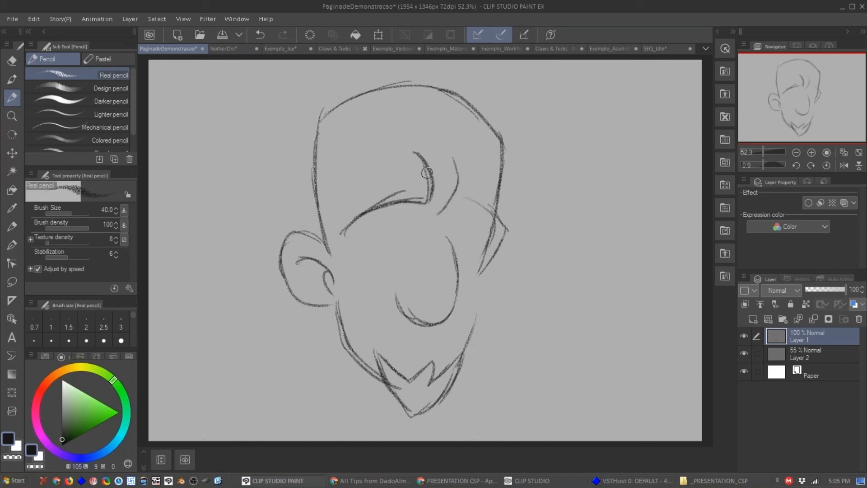
mouse_move(461, 159)
left_mouse_down()
mouse_move(437, 214)
mouse_move(472, 209)
mouse_move(504, 228)
left_mouse_up()
mouse_move(457, 202)
left_mouse_down()
mouse_move(480, 206)
mouse_move(506, 230)
left_mouse_up()
left_click_drag(494, 189, 508, 235)
Sketch both round eyes with dark pupils glancing sideways, the far cheek line and a curved smile below the nose.
mouse_move(357, 240)
left_mouse_down()
mouse_move(389, 210)
mouse_move(409, 220)
left_mouse_up()
mouse_move(359, 236)
left_mouse_down()
mouse_move(399, 217)
mouse_move(362, 231)
left_mouse_up()
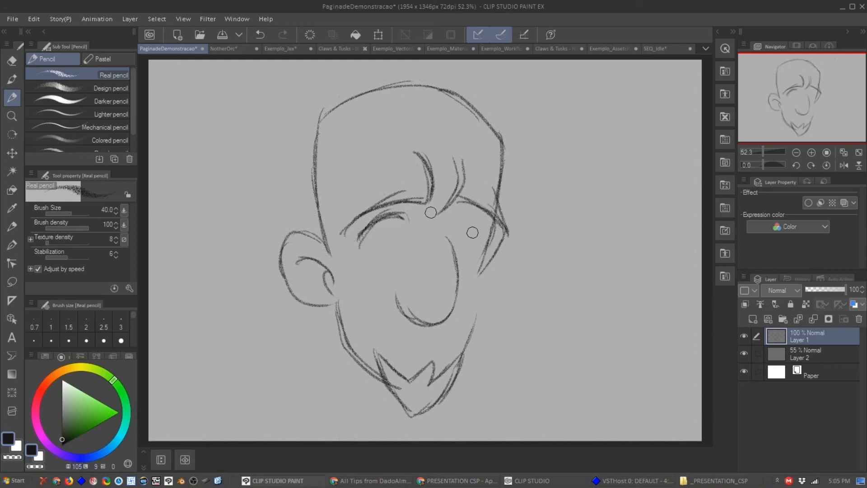
mouse_move(460, 218)
left_mouse_down()
mouse_move(480, 232)
mouse_move(482, 251)
mouse_move(502, 240)
mouse_move(458, 360)
left_mouse_up()
mouse_move(368, 307)
left_mouse_down()
mouse_move(404, 339)
mouse_move(431, 342)
left_mouse_up()
left_click_drag(405, 236, 409, 253)
mouse_move(354, 229)
left_mouse_down()
mouse_move(396, 251)
mouse_move(408, 240)
mouse_move(448, 243)
mouse_move(470, 227)
mouse_move(454, 238)
left_mouse_up()
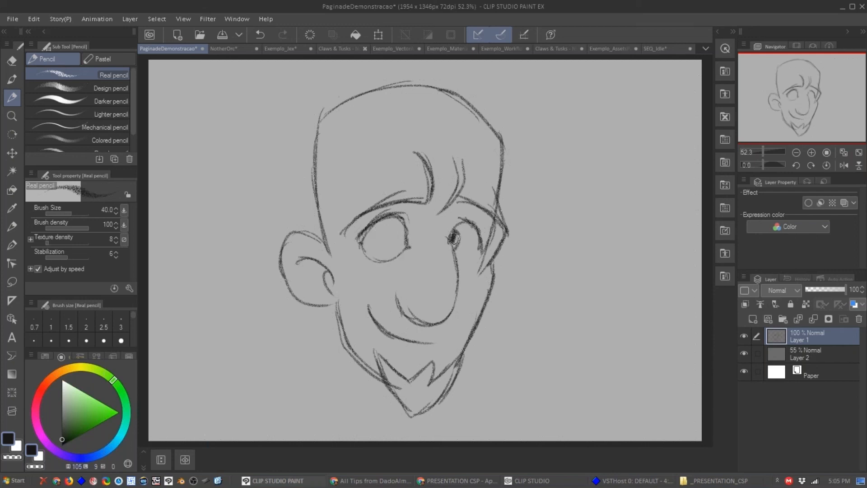
mouse_move(373, 237)
left_mouse_down()
mouse_move(374, 230)
mouse_move(364, 242)
left_mouse_up()
mouse_move(451, 257)
left_mouse_down()
mouse_move(463, 265)
mouse_move(478, 235)
left_mouse_up()
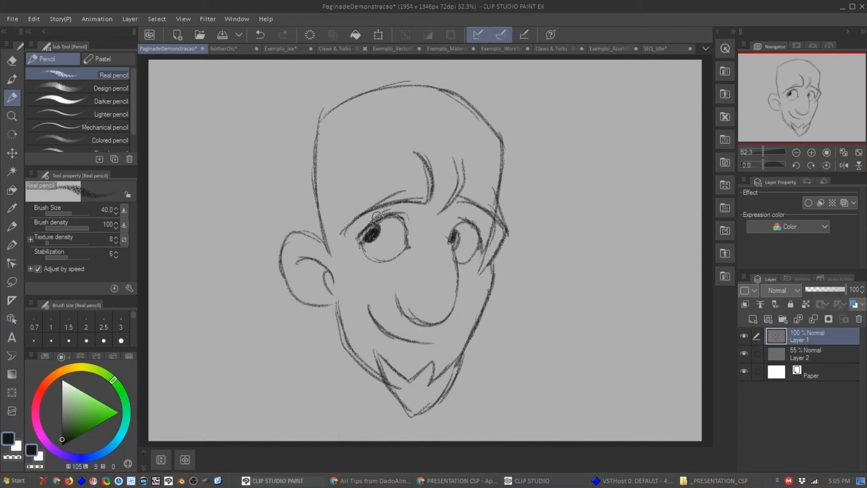
left_click_drag(358, 239, 367, 222)
Sketch the far ear behind the cheek and clean up the lower curve of the nose.
mouse_move(504, 246)
left_mouse_down()
mouse_move(522, 248)
mouse_move(513, 290)
mouse_move(480, 322)
mouse_move(527, 282)
mouse_move(491, 324)
left_mouse_up()
mouse_move(494, 264)
left_mouse_down()
mouse_move(503, 260)
mouse_move(511, 265)
mouse_move(504, 272)
mouse_move(519, 272)
mouse_move(507, 325)
mouse_move(505, 276)
mouse_move(469, 331)
left_mouse_up()
key("e")
key("p")
left_click_drag(497, 299, 461, 356)
mouse_move(486, 266)
left_mouse_down()
mouse_move(504, 239)
mouse_move(519, 249)
mouse_move(491, 265)
mouse_move(499, 311)
mouse_move(483, 323)
left_mouse_up()
left_click_drag(483, 324, 509, 277)
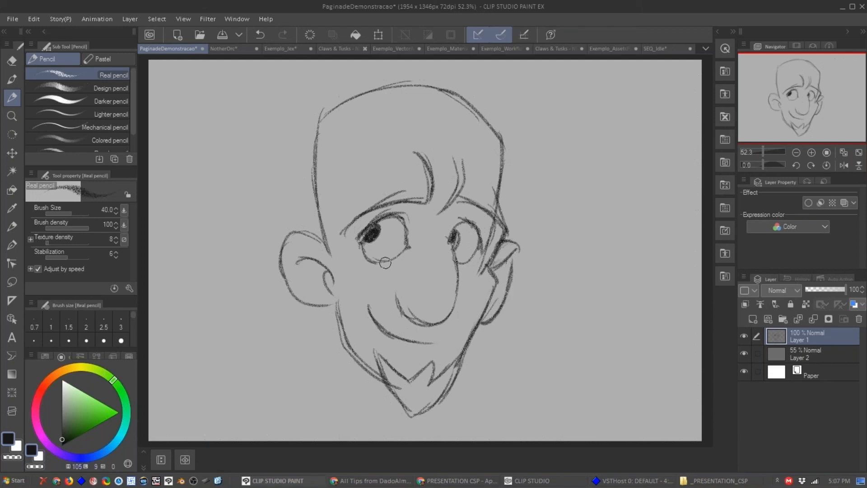
key("e")
key("p")
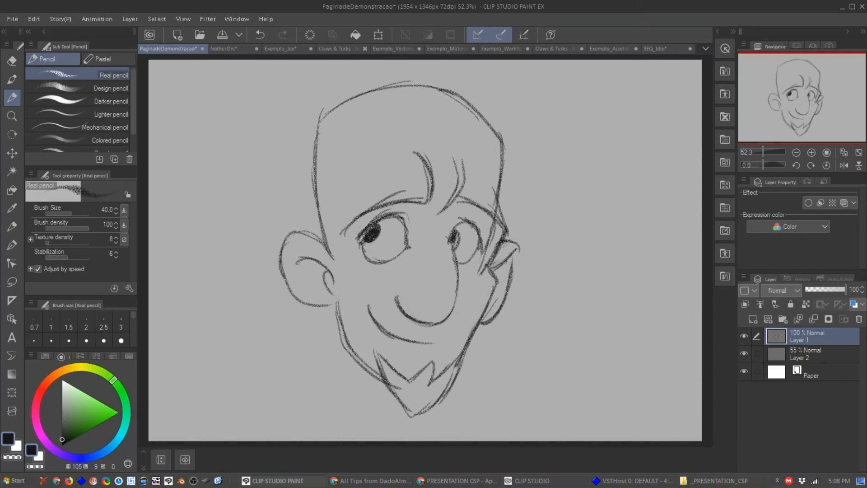
Open the SEQ_Idle document, expand its timeline over most of the canvas and turn off the track thumbnails.
left_click(656, 51)
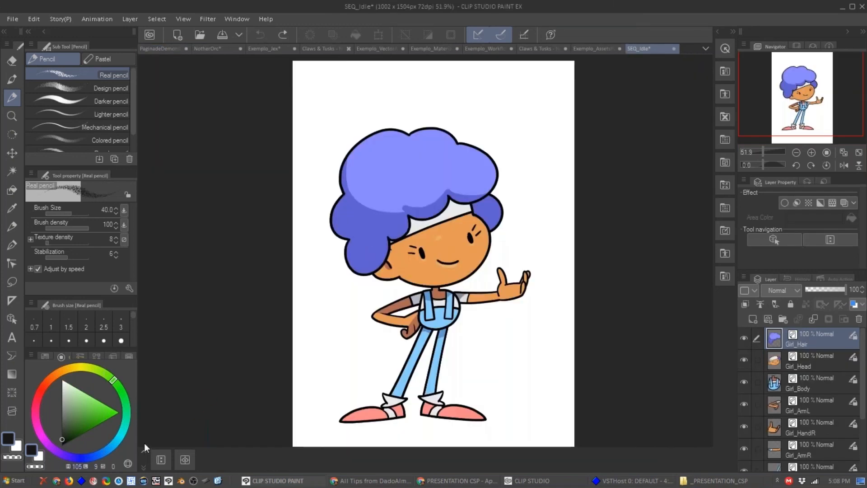
left_click(145, 445)
left_click_drag(189, 364, 181, 129)
left_click(155, 127)
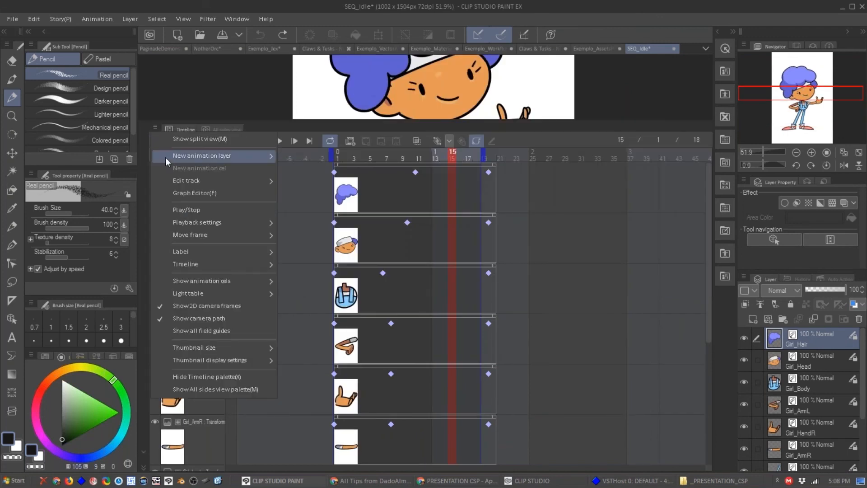
mouse_move(205, 347)
left_click(313, 351)
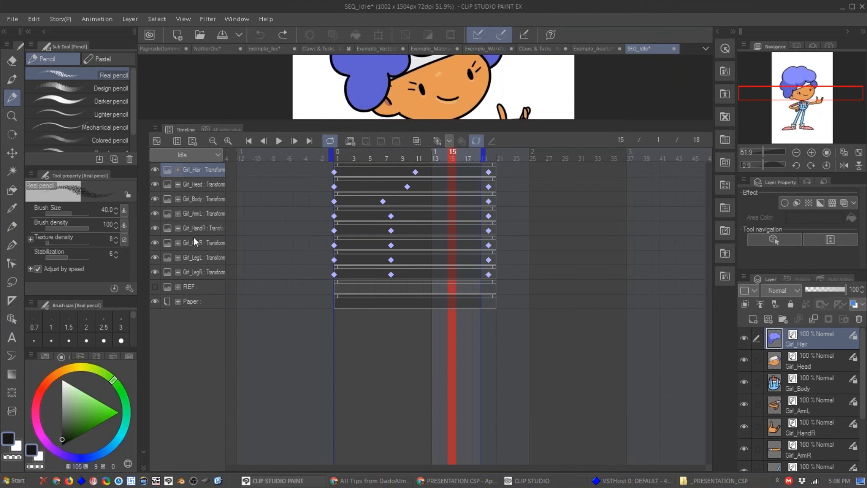
Go through the head, body, arm and hand tracks, select Girl_Hair, and move the playback start marker to frame 9.
left_click(201, 184)
left_click(199, 199)
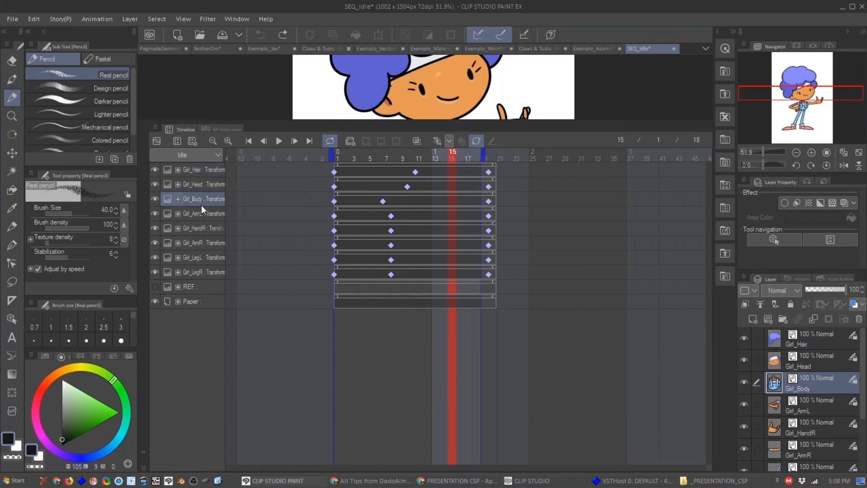
left_click(200, 215)
left_click(197, 242)
left_click(200, 226)
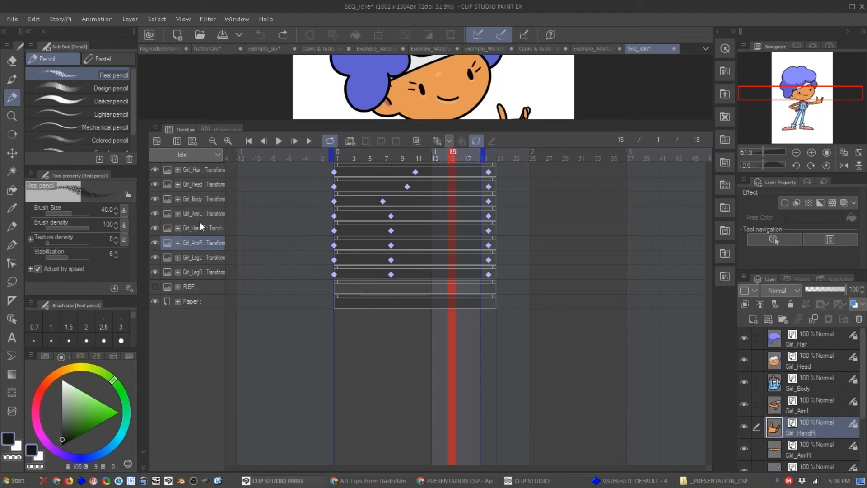
left_click(205, 170)
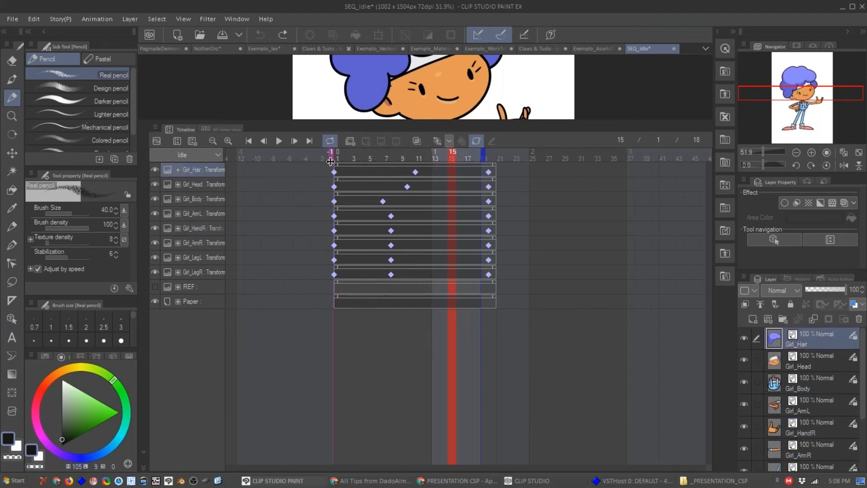
left_click_drag(350, 159, 355, 158)
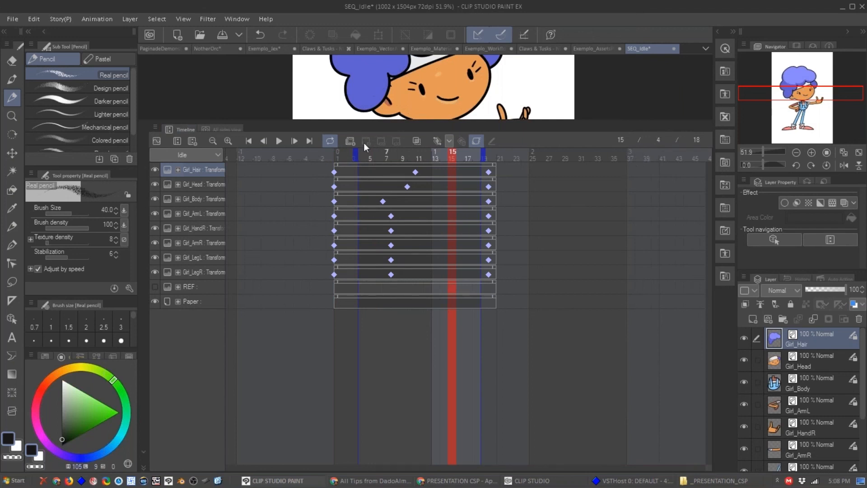
left_click_drag(353, 155, 396, 156)
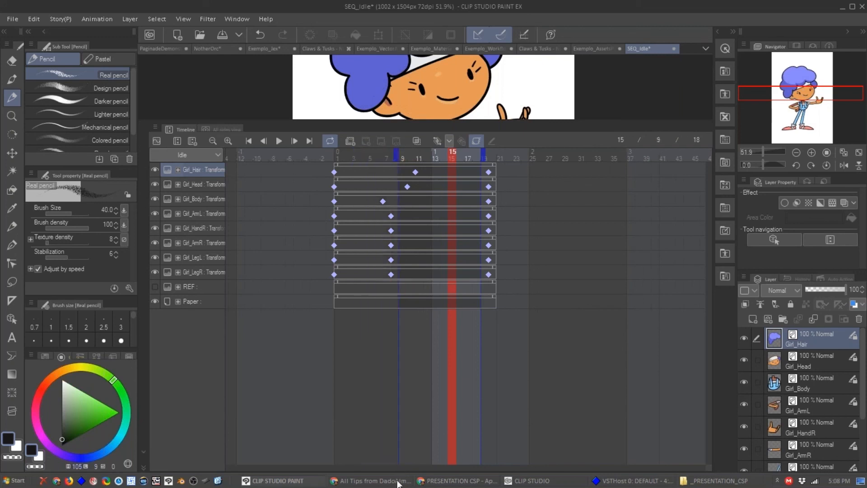
Switch to the browser and look through the author's list of Clip Studio Tips tutorials.
left_click(397, 482)
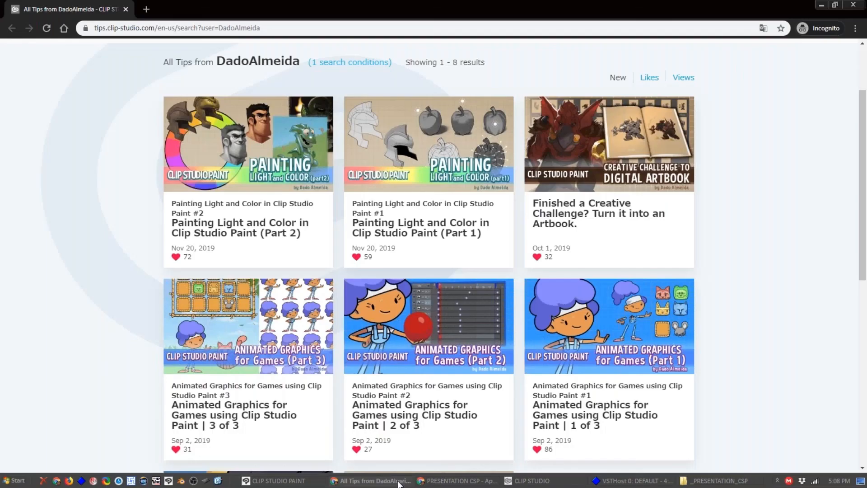
scroll(119, 204, "up", 2)
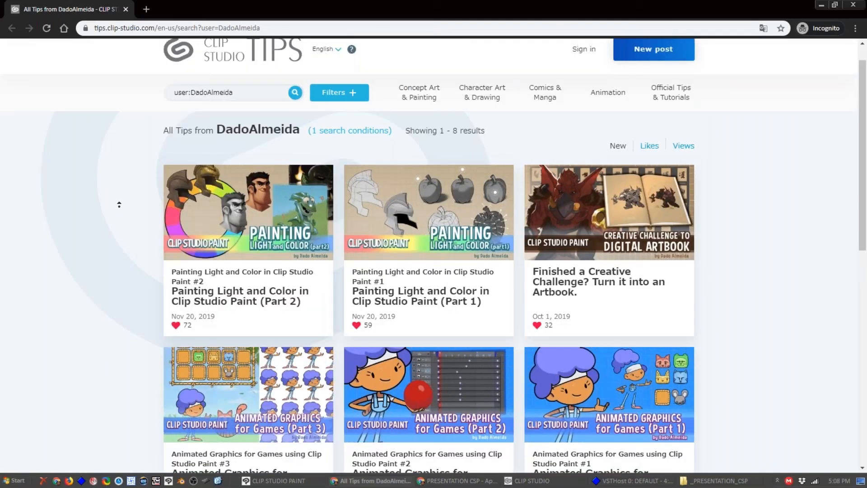
scroll(120, 205, "up", 1)
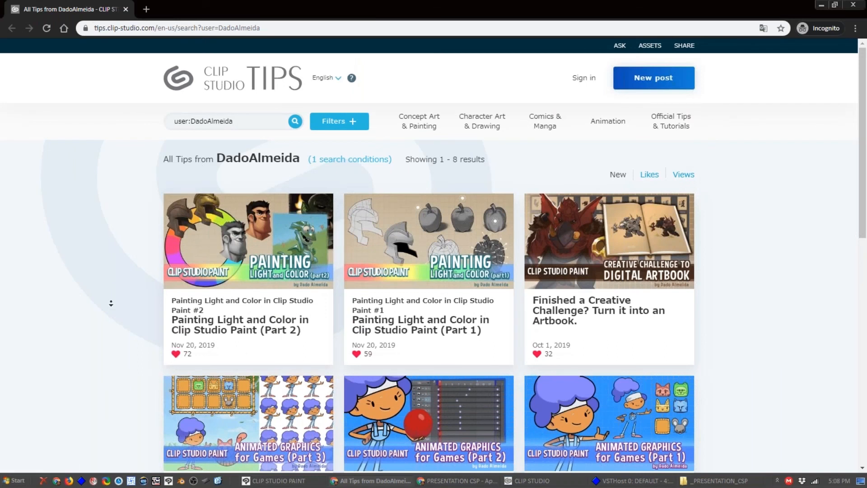
scroll(111, 305, "down", 1)
scroll(111, 308, "down", 5)
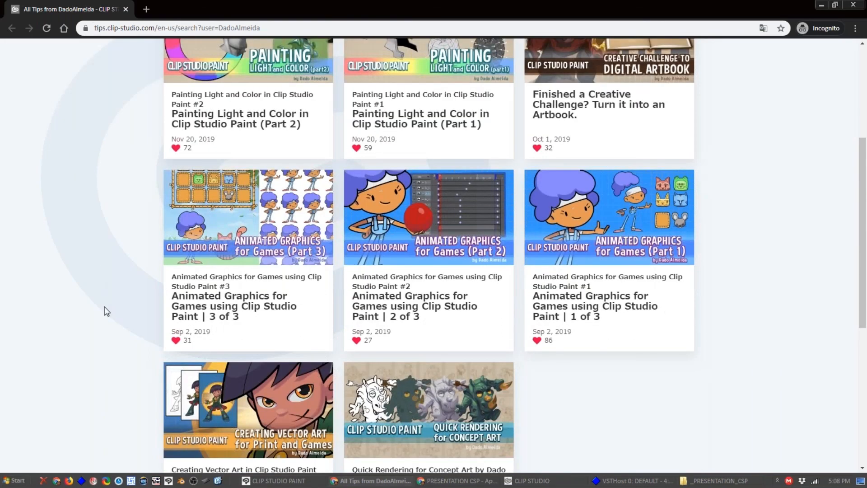
scroll(324, 333, "up", 1)
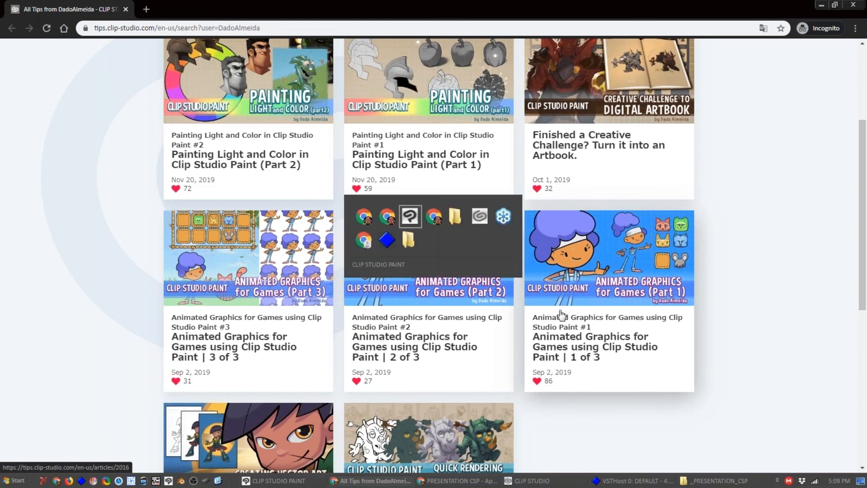
Switch back to Clip Studio Paint, shrink the timeline and return to the PaginadeDemonstracao document.
key("alt+Tab")
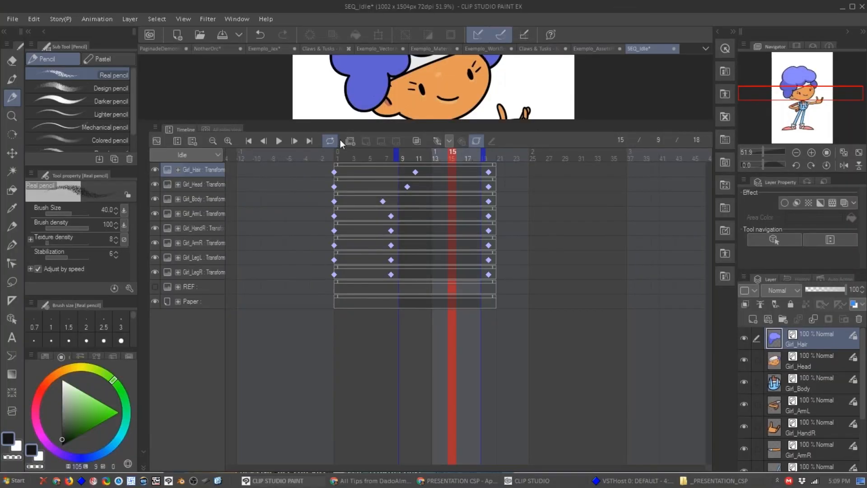
left_click_drag(340, 121, 340, 404)
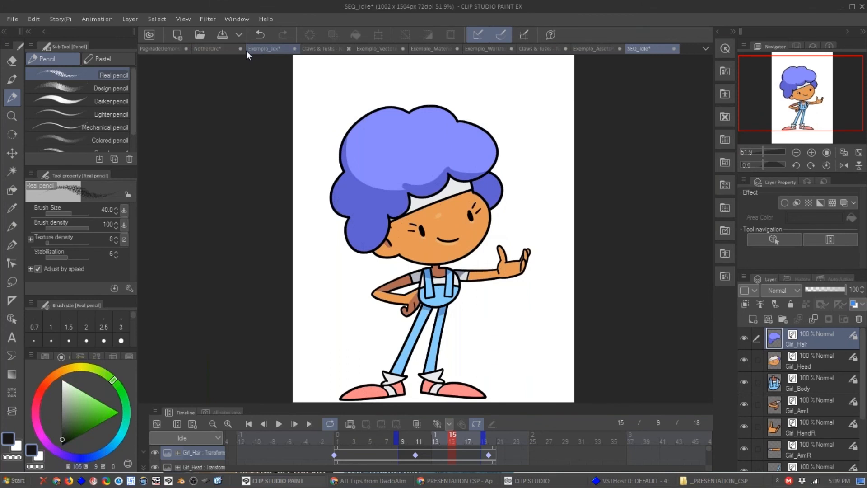
left_click(247, 50)
left_click(217, 48)
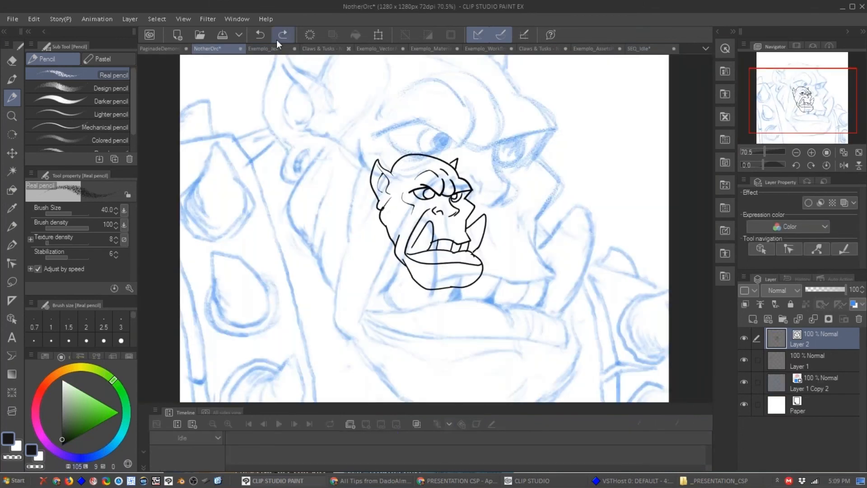
left_click(171, 49)
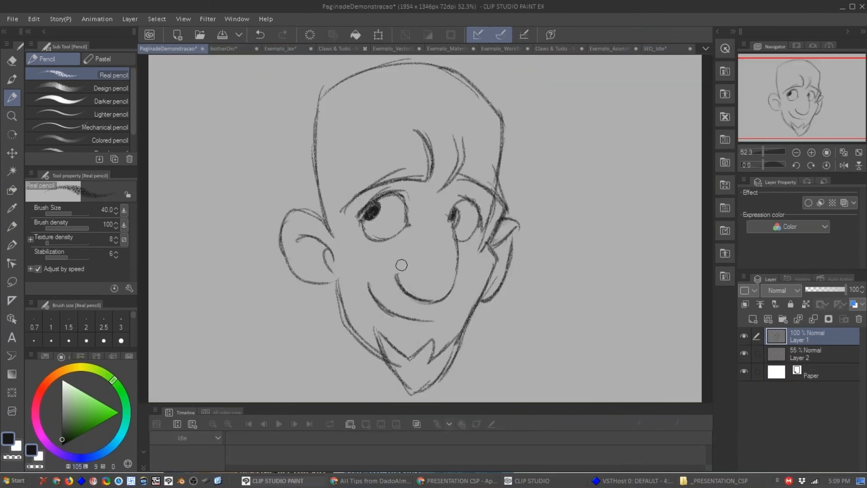
Shade both upper eyelids, add a thick near eyebrow, and move the head sketch to the canvas's left side.
mouse_move(451, 209)
left_mouse_down()
mouse_move(459, 182)
mouse_move(454, 203)
mouse_move(469, 190)
mouse_move(481, 190)
mouse_move(462, 198)
mouse_move(487, 208)
left_mouse_up()
left_click_drag(359, 203, 410, 175)
mouse_move(367, 195)
left_mouse_down()
mouse_move(415, 178)
mouse_move(395, 197)
mouse_move(413, 195)
left_mouse_up()
mouse_move(354, 170)
left_mouse_down()
mouse_move(364, 156)
mouse_move(411, 157)
mouse_move(350, 164)
mouse_move(411, 157)
left_mouse_up()
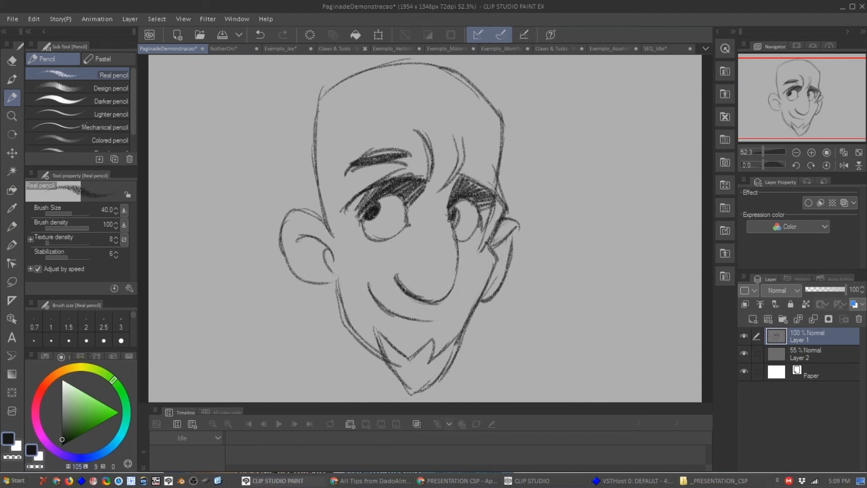
left_click_drag(443, 296, 329, 301)
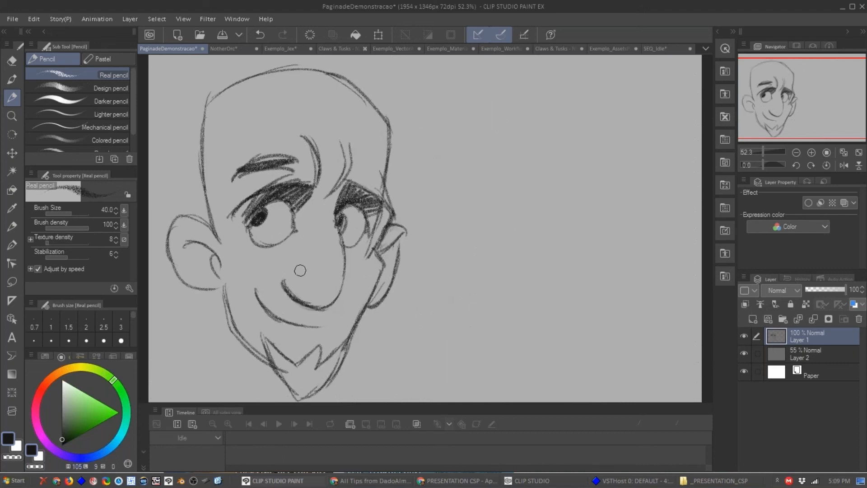
Add a new vector layer and set up the GOUACHE_ROUND brush at size 100 with a mid green.
key("ctrl+shift+n")
key("Return")
key("b")
left_click(115, 121)
key("bracketright")
key("bracketright")
key("bracketright")
key("bracketright")
key("bracketright")
left_click(84, 417)
Paint broad green gouache strokes in the empty area beside the head, and clear them from the layer.
left_click_drag(440, 90, 505, 312)
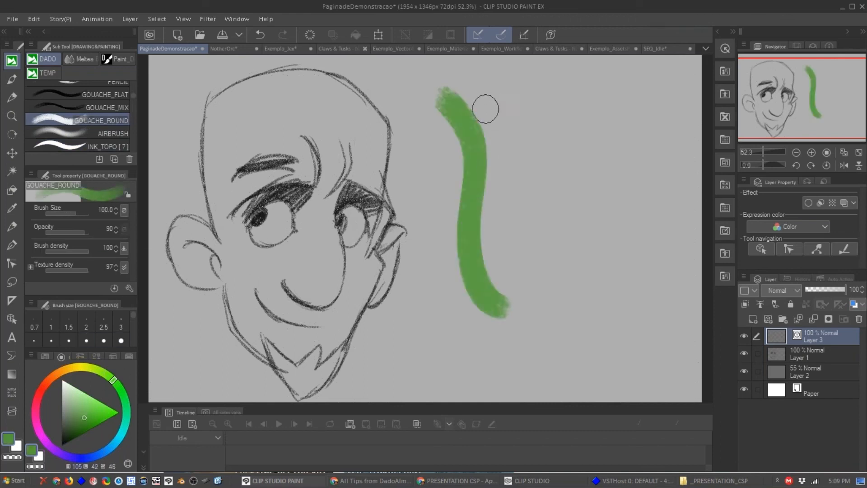
left_click_drag(497, 103, 557, 315)
left_click_drag(551, 103, 586, 288)
key("ctrl+space")
left_click_drag(561, 178, 585, 188)
key("space")
left_click_drag(581, 190, 454, 312)
left_click_drag(472, 99, 493, 377)
key("ctrl+space")
left_click_drag(575, 172, 553, 174)
left_click_drag(575, 135, 531, 338)
left_click_drag(604, 213, 542, 354)
left_click_drag(574, 288, 576, 187)
left_click_drag(626, 183, 537, 353)
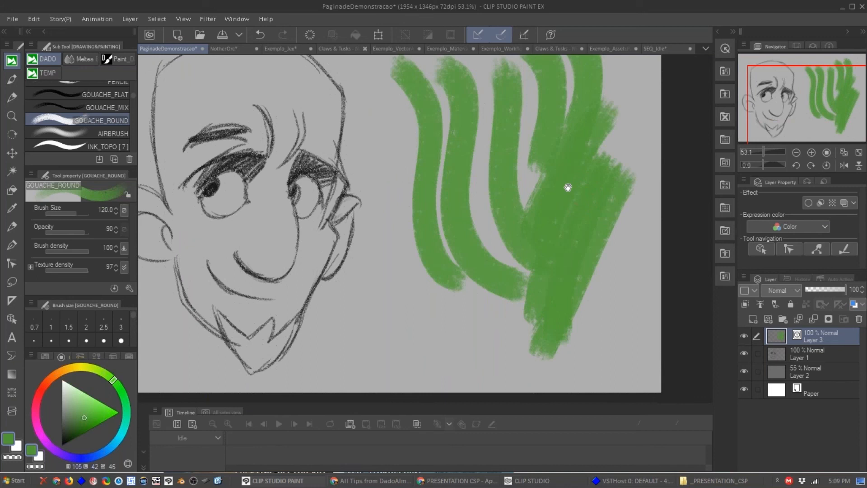
left_click_drag(568, 187, 579, 248)
key("Delete")
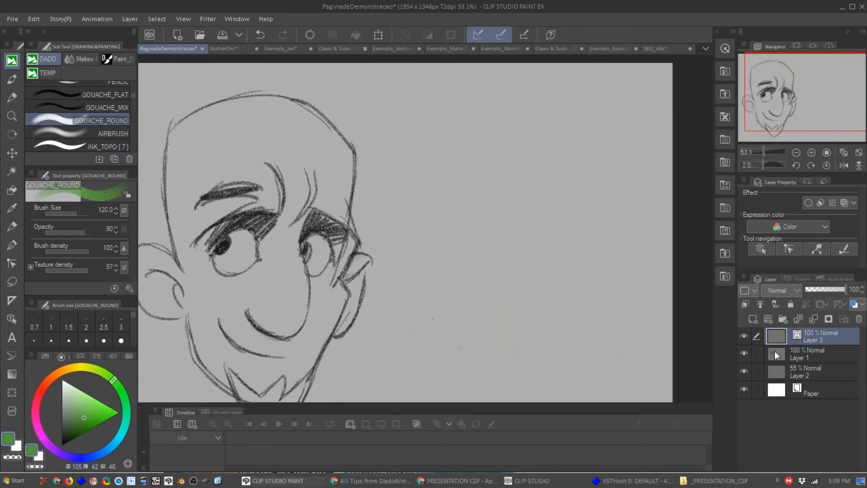
Try trial strokes with the AIRBRUSH and another DADO brush beside the head, undo them, and browse the blending brushes.
left_click(113, 133)
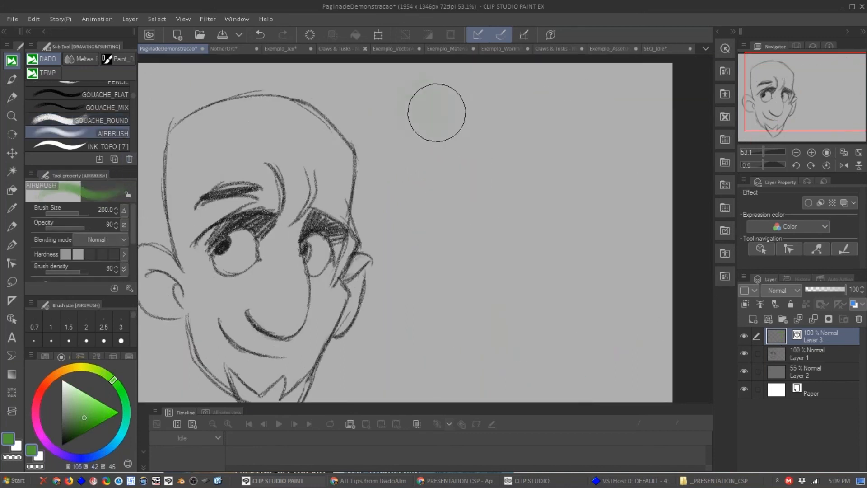
left_click_drag(437, 112, 435, 262)
key("ctrl+z")
mouse_move(134, 97)
left_mouse_down()
mouse_move(110, 133)
mouse_move(133, 116)
left_mouse_up()
left_click(109, 133)
left_click(115, 99)
mouse_move(478, 123)
left_mouse_down()
mouse_move(402, 270)
mouse_move(526, 132)
mouse_move(439, 257)
mouse_move(423, 289)
left_mouse_up()
key("ctrl+z")
left_click(103, 140)
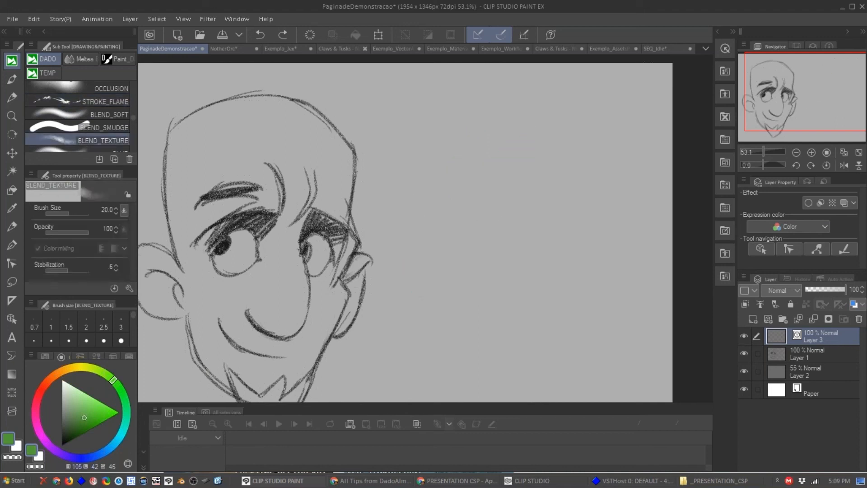
mouse_move(134, 119)
left_mouse_down()
mouse_move(132, 148)
mouse_move(130, 88)
left_mouse_up()
left_click(118, 122)
Paint a green zigzag with the DAUB Aenigma 03 brush at size 150 and move it over the face's far side.
left_click(116, 57)
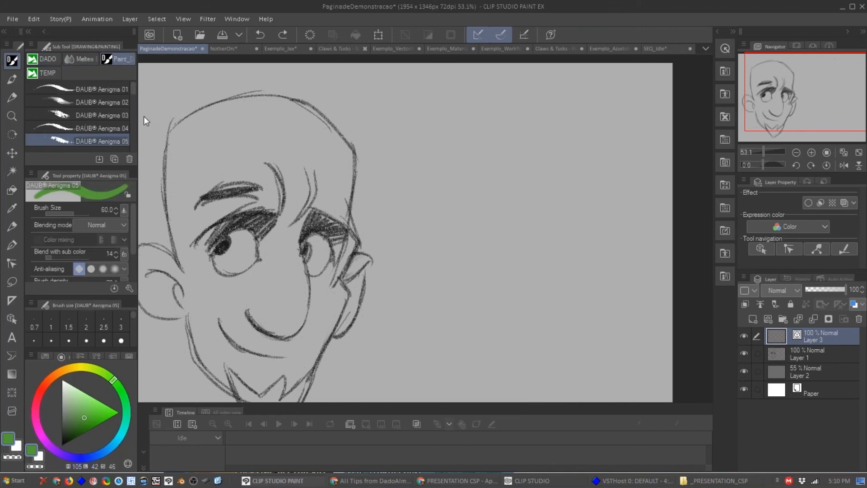
left_click(106, 115)
mouse_move(489, 109)
left_mouse_down()
mouse_move(414, 272)
mouse_move(474, 298)
mouse_move(519, 375)
left_mouse_up()
key("ctrl+z")
mouse_move(497, 97)
left_mouse_down()
mouse_move(420, 162)
mouse_move(467, 209)
mouse_move(456, 356)
left_mouse_up()
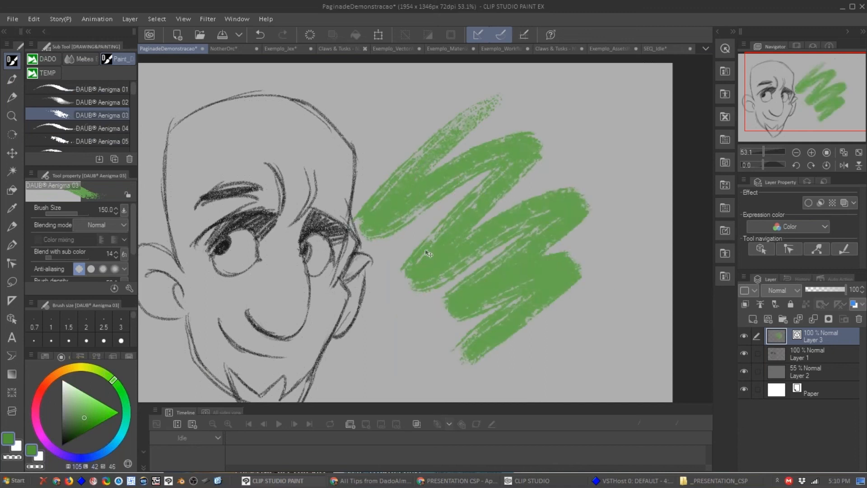
left_click_drag(419, 253, 341, 255)
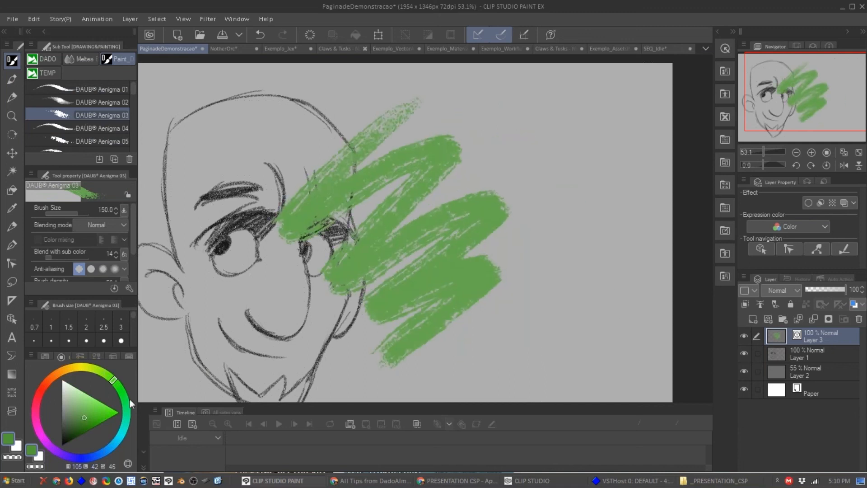
Add another layer and paint a dark red zigzag with the same brush, overlapping the edge of the green one.
key("ctrl+shift+n")
left_click(44, 385)
left_click(90, 423)
mouse_move(555, 103)
left_mouse_down()
mouse_move(609, 121)
mouse_move(564, 192)
mouse_move(536, 261)
mouse_move(621, 236)
mouse_move(561, 329)
left_mouse_up()
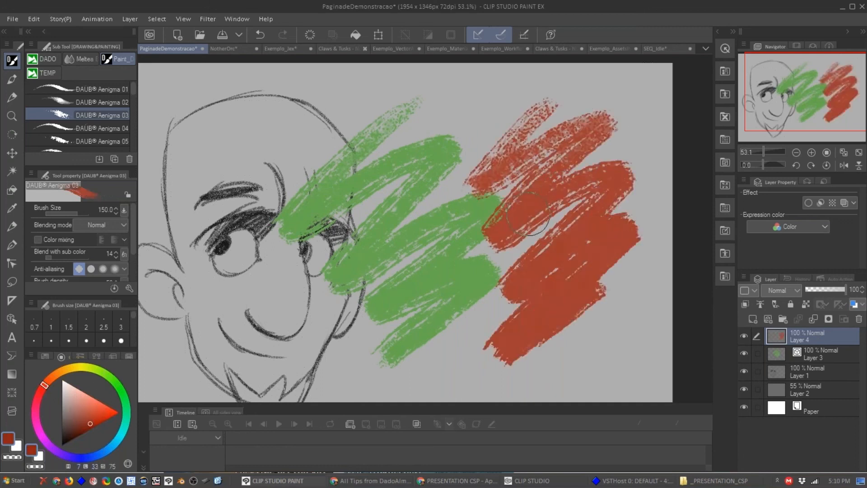
scroll(519, 195, "up", 2)
scroll(519, 196, "up", 1)
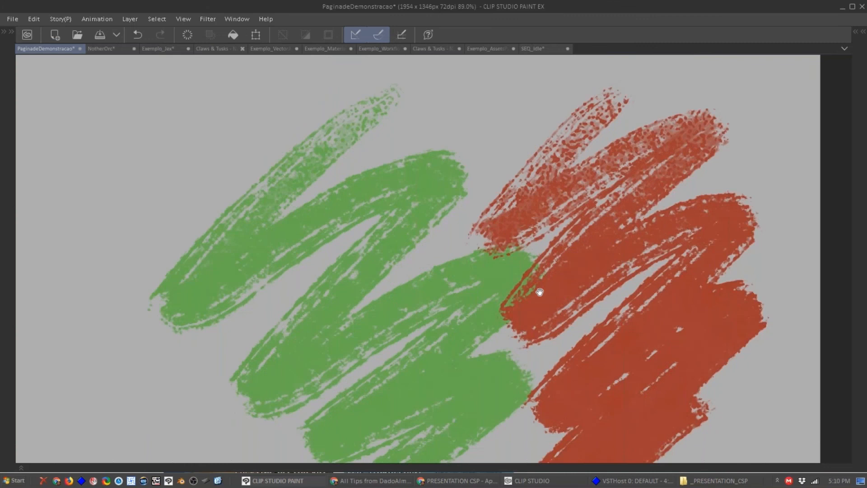
Examine the brush texture of the red and green zigzags up close.
scroll(540, 293, "up", 1)
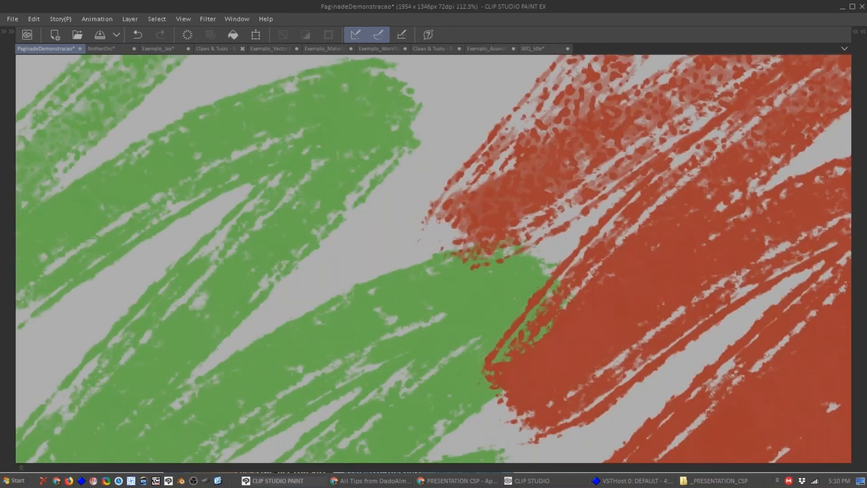
scroll(472, 243, "up", 4)
scroll(472, 243, "up", 3)
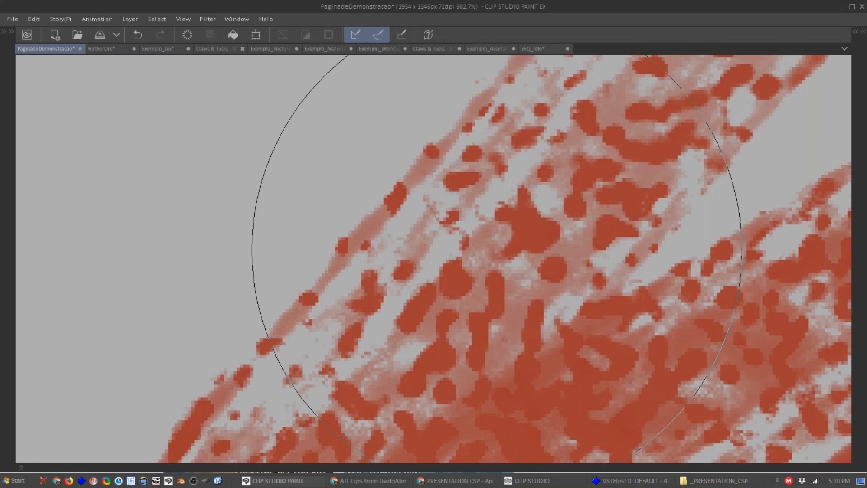
scroll(496, 250, "down", 3)
left_click_drag(496, 250, 600, 207)
mouse_move(202, 106)
left_mouse_down()
mouse_move(337, 219)
mouse_move(433, 251)
left_mouse_up()
scroll(432, 252, "up", 2)
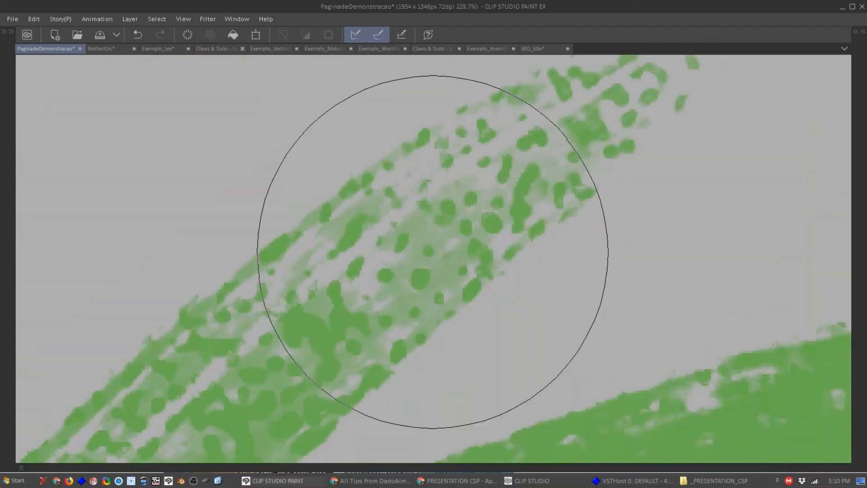
Restore the hidden panels and bend the upper end of the green vector stroke by moving its control points with the Object operation.
key("Tab")
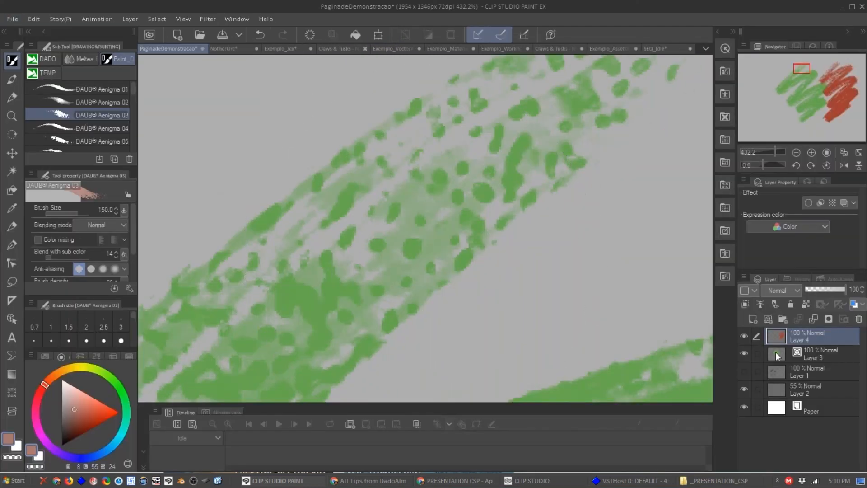
left_click(13, 317)
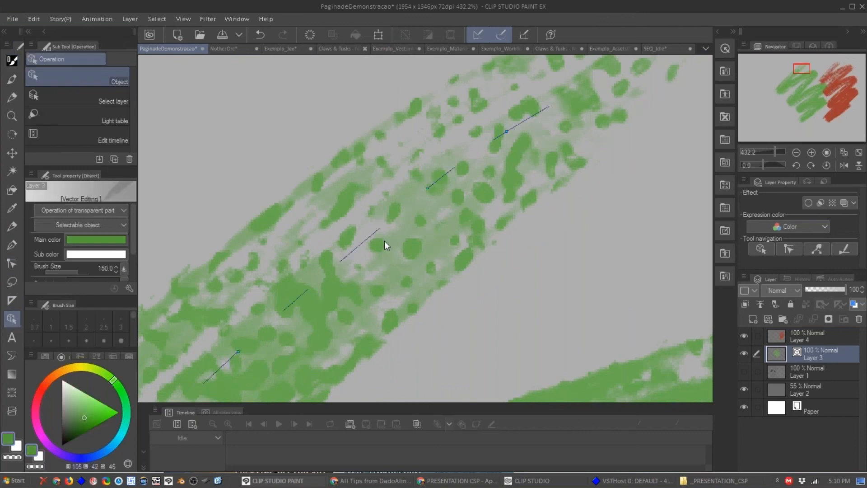
mouse_move(433, 197)
left_mouse_down()
mouse_move(457, 224)
mouse_move(513, 174)
mouse_move(501, 144)
mouse_move(528, 112)
left_mouse_up()
scroll(511, 235, "down", 2)
left_click_drag(405, 250, 396, 144)
left_click_drag(352, 194, 306, 149)
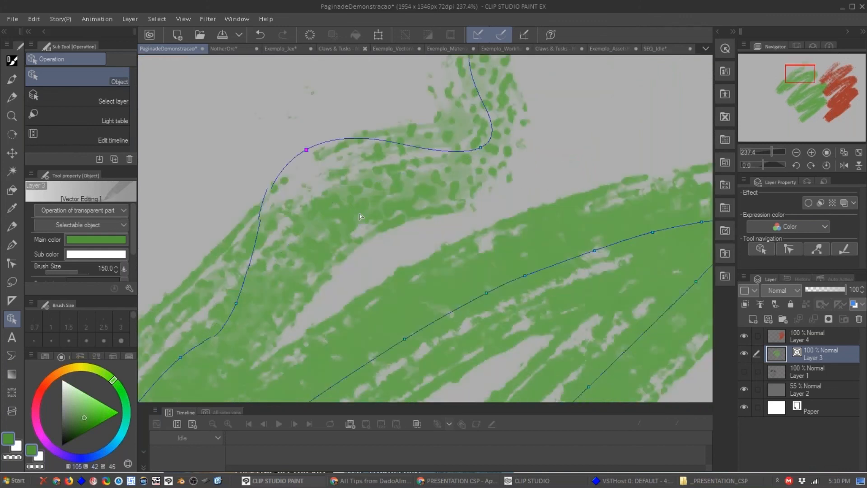
scroll(345, 218, "down", 3)
left_click_drag(335, 221, 374, 175)
left_click_drag(324, 219, 296, 197)
left_click_drag(296, 246, 256, 232)
mouse_move(364, 226)
left_mouse_down()
mouse_move(335, 225)
mouse_move(409, 219)
left_mouse_up()
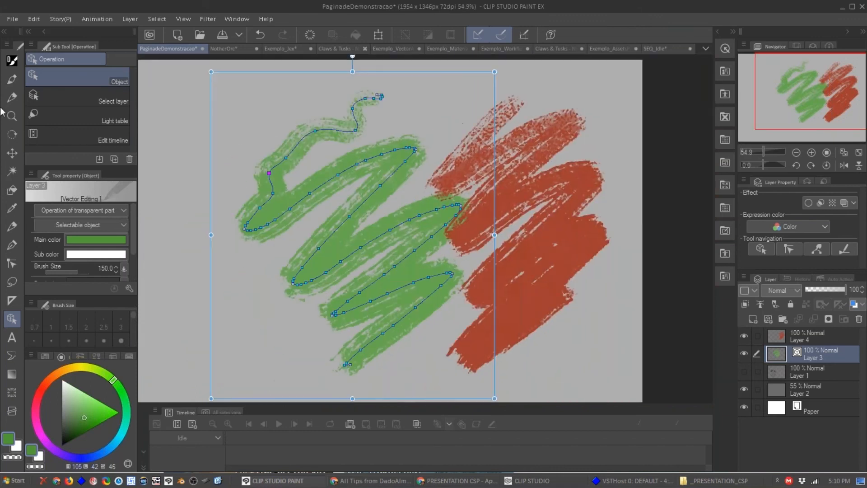
Choose the Color extension blending brush and compare its available settings on the green vector layer and the red raster layer.
left_click(12, 62)
left_click(80, 58)
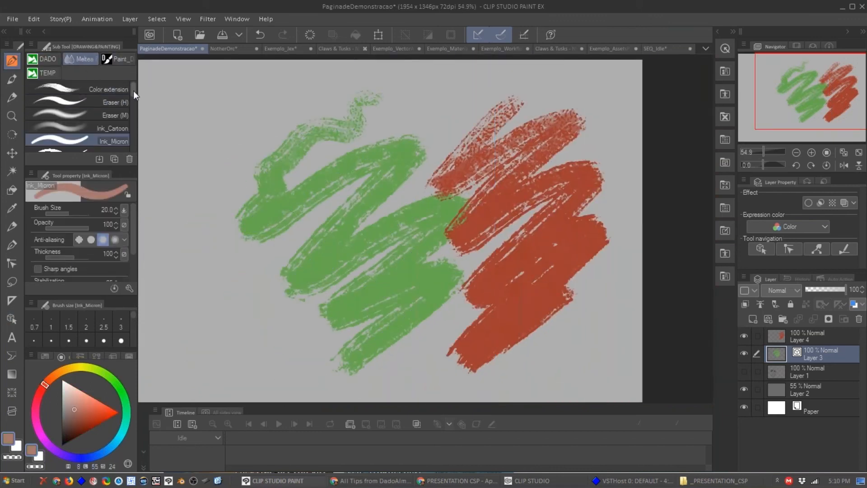
left_click(115, 87)
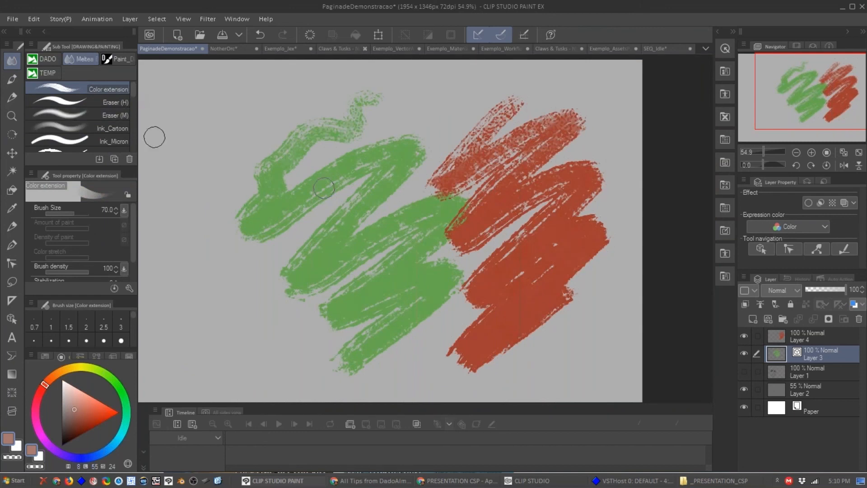
scroll(452, 192, "up", 1)
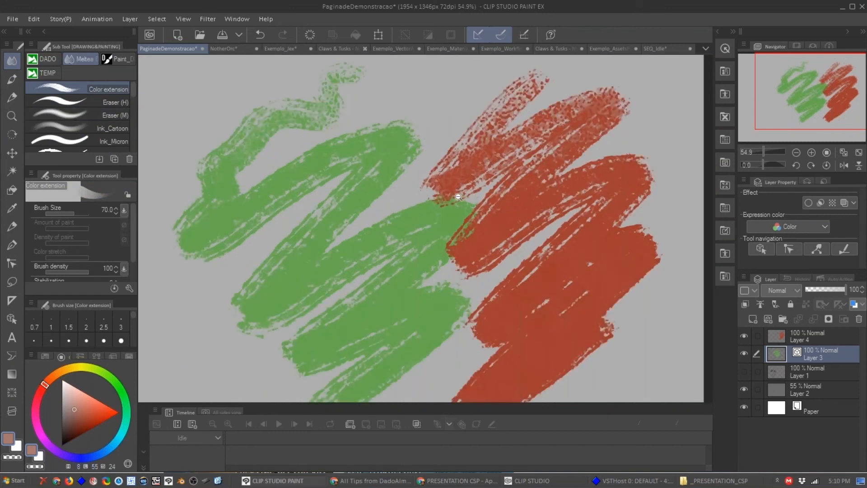
scroll(458, 197, "up", 1)
left_click_drag(458, 197, 514, 299)
key("alt+bracketright")
left_click_drag(545, 233, 459, 233)
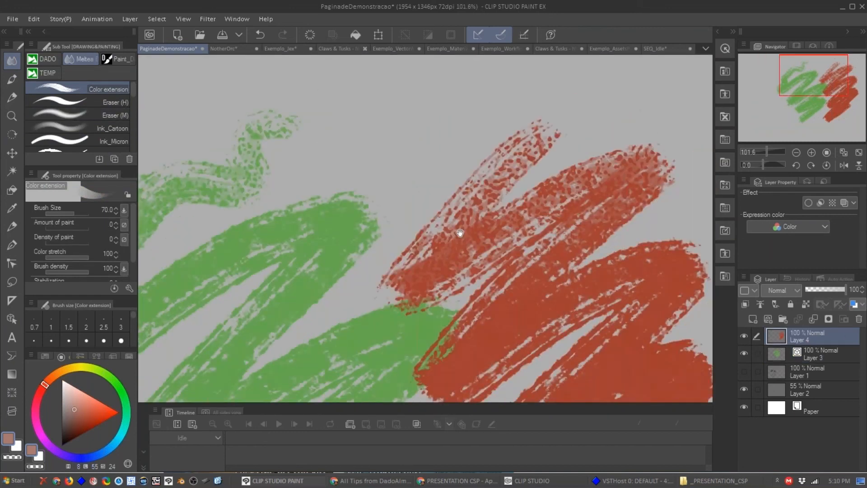
Paint over the upper end of the red zigzag with the GOUACHE_MIX brush at size 80, blending its color.
scroll(484, 200, "up", 2)
key("b")
mouse_move(441, 187)
left_mouse_down()
mouse_move(479, 149)
mouse_move(396, 232)
left_mouse_up()
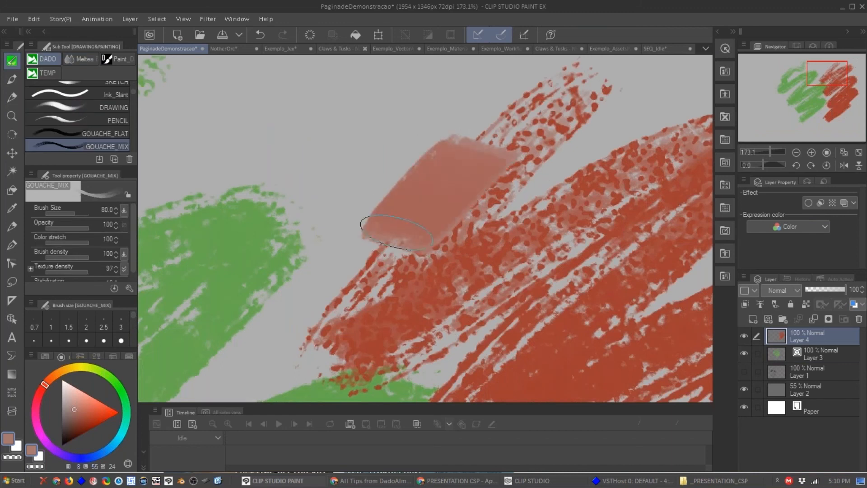
key("ctrl+z")
mouse_move(435, 155)
left_mouse_down()
mouse_move(473, 140)
mouse_move(460, 124)
mouse_move(468, 99)
mouse_move(487, 145)
mouse_move(483, 214)
mouse_move(542, 132)
mouse_move(548, 91)
mouse_move(412, 186)
left_mouse_up()
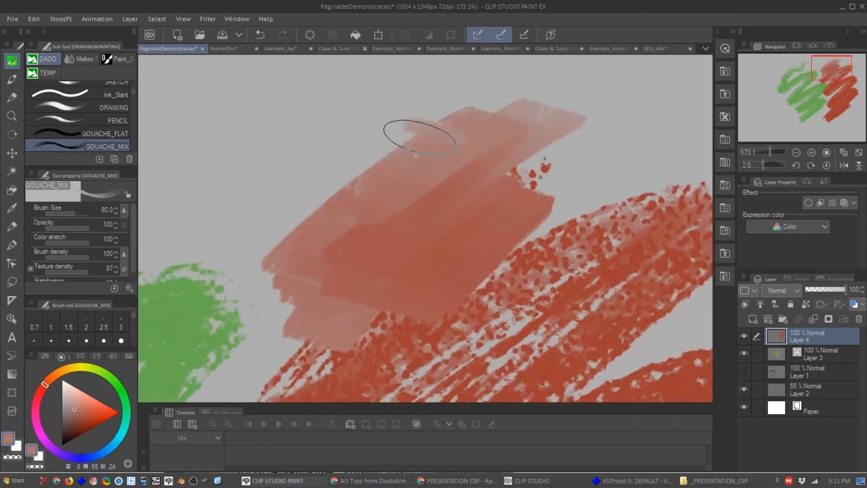
mouse_move(419, 136)
left_mouse_down()
mouse_move(496, 185)
mouse_move(464, 276)
mouse_move(433, 277)
left_mouse_up()
Try the Color extension and GOUACHE_MIX brushes on the green vector stroke, and undo the gouache stroke.
key("j")
left_click(813, 353)
left_click_drag(295, 262, 390, 233)
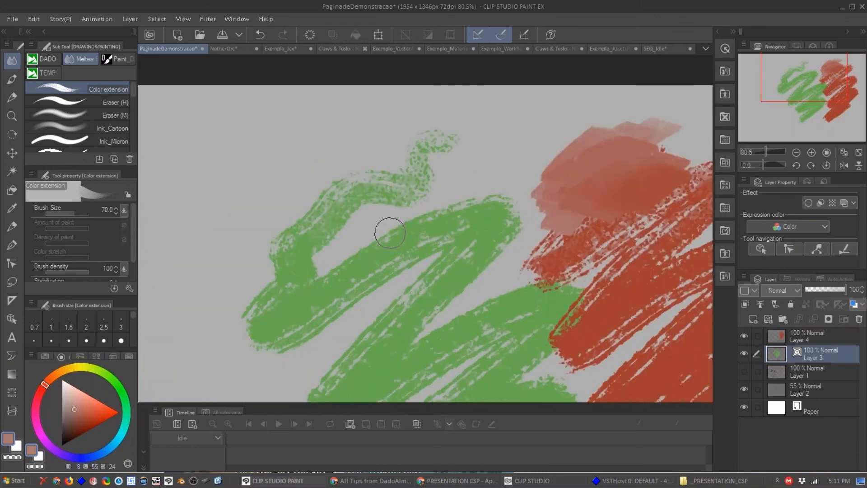
left_click_drag(333, 212, 347, 218)
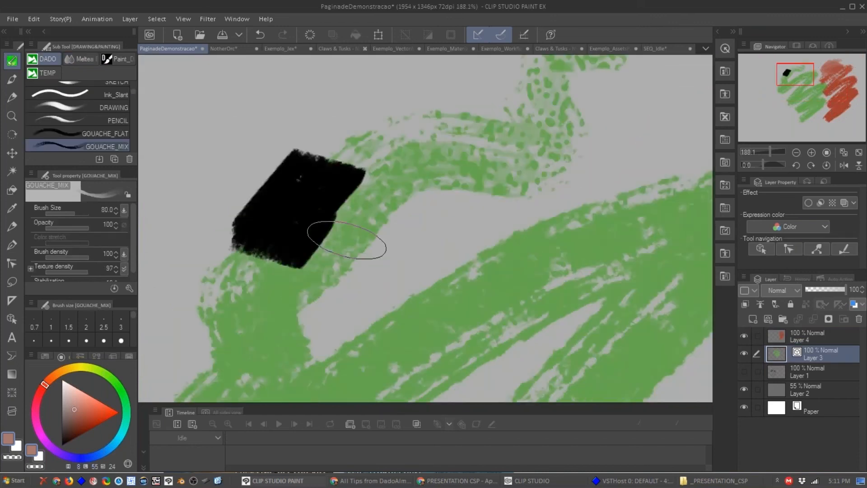
scroll(358, 175, "up", 3)
mouse_move(259, 305)
left_mouse_down()
mouse_move(407, 203)
mouse_move(351, 274)
mouse_move(353, 244)
mouse_move(332, 243)
left_mouse_up()
key("b")
key("ctrl+z")
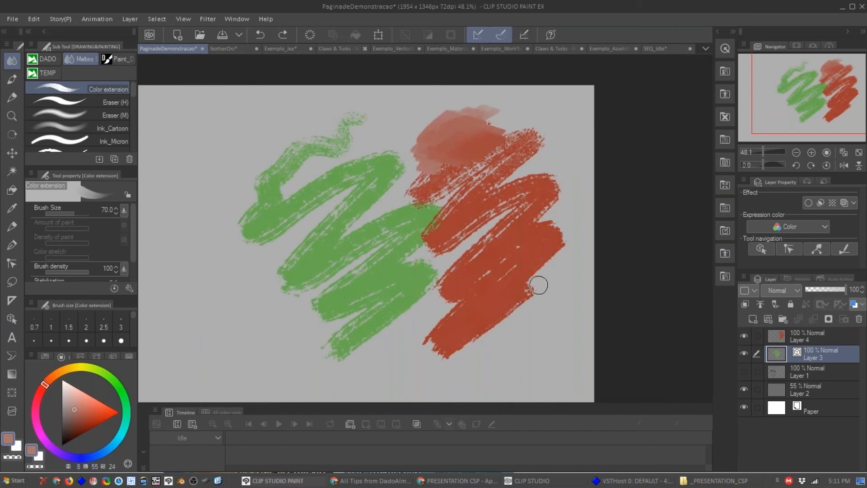
Delete the green and red zigzag layers, Layer 3 and Layer 4, and show the head sketch on Layer 1.
left_click(811, 339)
left_click(809, 348, "shift")
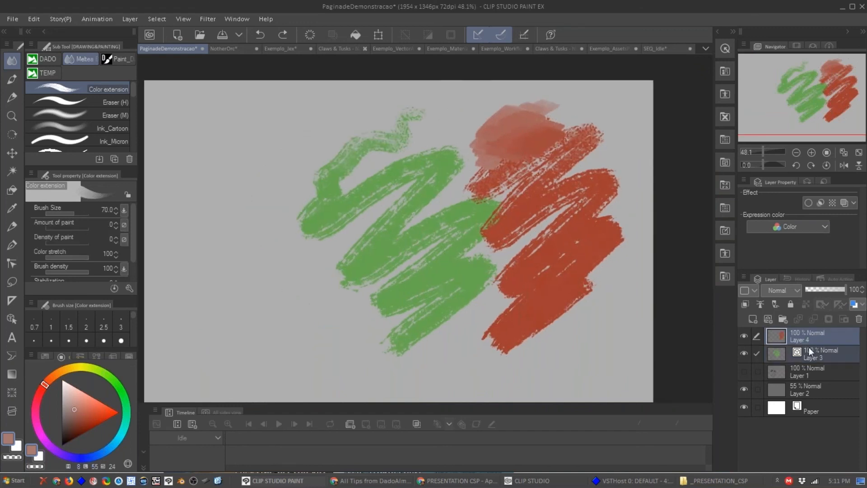
key("Delete")
left_click(744, 335)
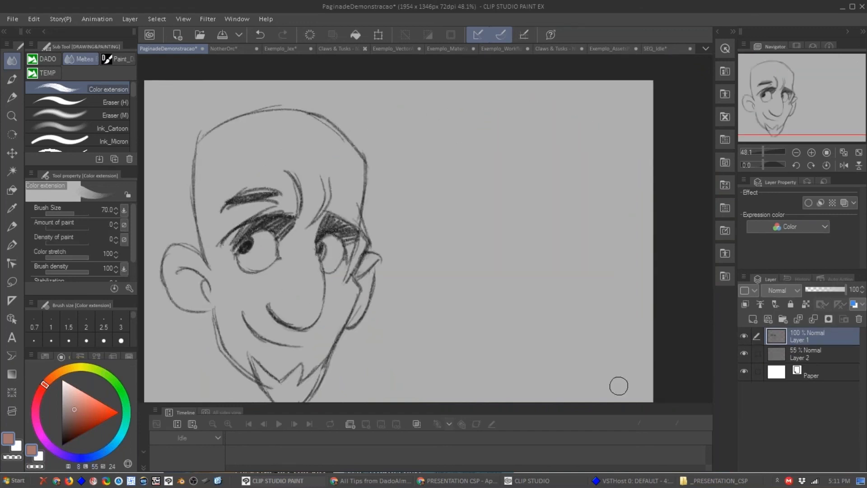
Collapse the animation timeline to give the whole head sketch more canvas space.
left_click_drag(304, 347, 315, 322)
left_click(143, 451)
left_click_drag(386, 262, 340, 281)
left_click_drag(314, 318, 426, 318)
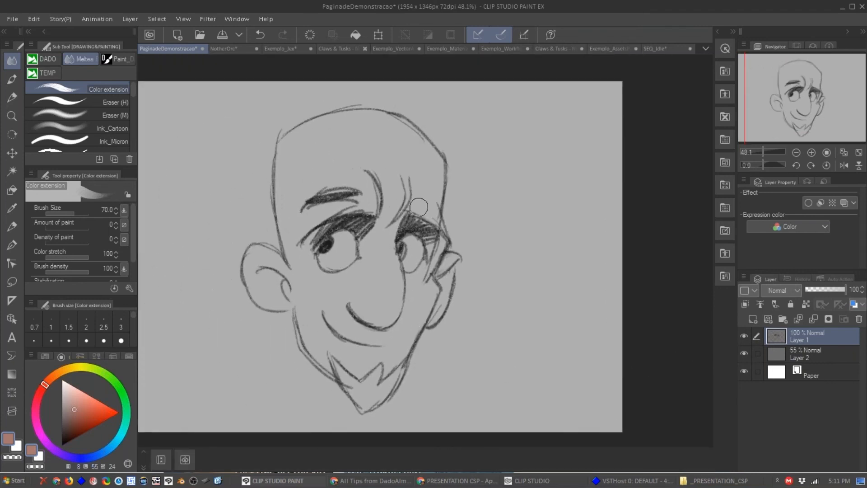
Lightly erase the shading beside the far eye, and return to the DRAWING brush with black as the color.
key("e")
mouse_move(435, 242)
left_mouse_down()
mouse_move(425, 277)
mouse_move(432, 220)
left_mouse_up()
key("b")
left_click_drag(73, 422, 62, 445)
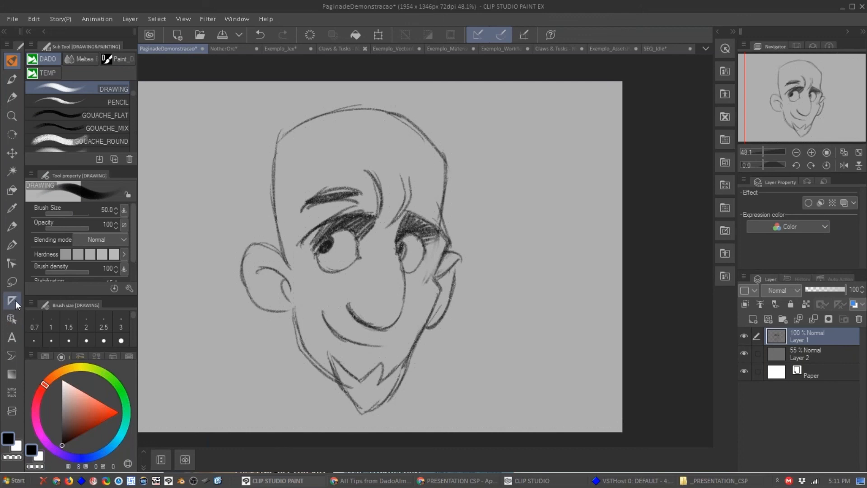
Darken the outlines of the near ear and the back of the head with the DRAWING brush at size 30.
left_click_drag(325, 241, 314, 244)
mouse_move(287, 266)
left_mouse_down()
mouse_move(254, 245)
mouse_move(244, 275)
mouse_move(273, 311)
left_mouse_up()
key("[")
key("[")
left_click_drag(245, 280, 270, 314)
mouse_move(253, 247)
left_mouse_down()
mouse_move(287, 268)
mouse_move(294, 295)
mouse_move(282, 314)
left_mouse_up()
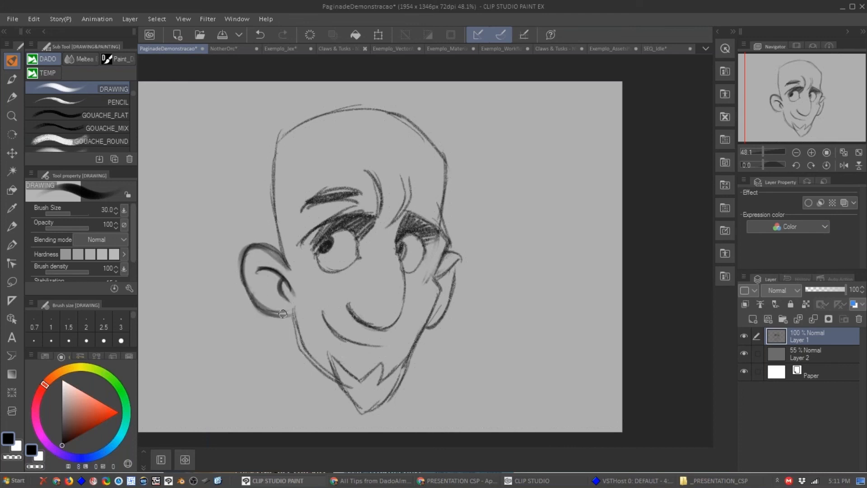
left_click_drag(277, 133, 283, 255)
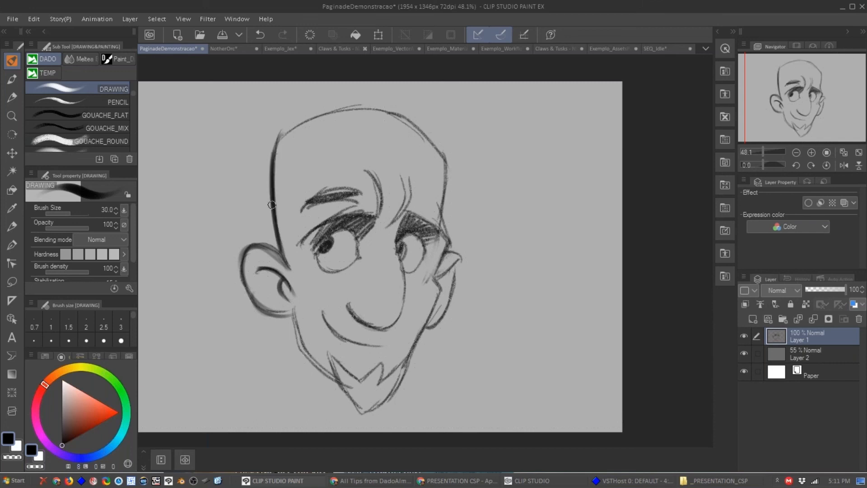
Undo the DRAWING brush strokes on the ear and head, and retrace the head outline with the Real pencil.
left_click(12, 96)
key("ctrl+z")
key("ctrl+z")
key("ctrl+z")
key("ctrl+z")
key("ctrl+z")
key("ctrl+z")
key("ctrl+z")
key("ctrl+z")
key("ctrl+z")
left_click_drag(274, 151, 278, 238)
left_click_drag(272, 195, 283, 256)
mouse_move(274, 150)
left_mouse_down()
mouse_move(343, 106)
mouse_move(426, 129)
mouse_move(450, 176)
left_mouse_up()
left_click_drag(356, 259, 367, 255)
Review the single-layer export formats, including the Photoshop document options.
left_click(12, 19)
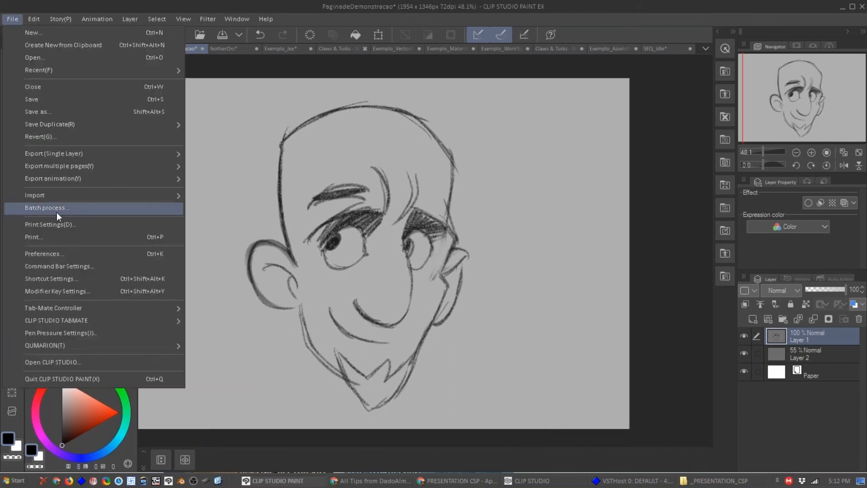
mouse_move(75, 154)
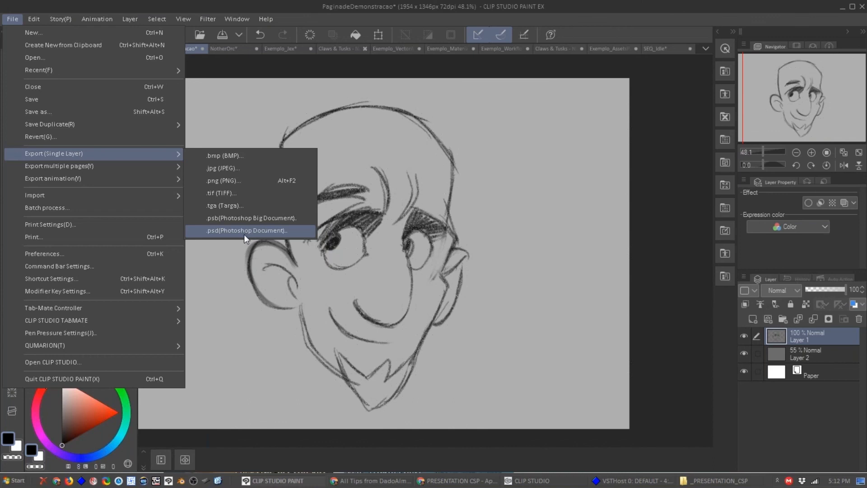
left_click(510, 229)
Try adding the text "ASDSADASDASDASD" beside the face and an ellipse balloon by the back of the head, and undo both.
left_click(474, 204)
type("ASDSADASDASDASD")
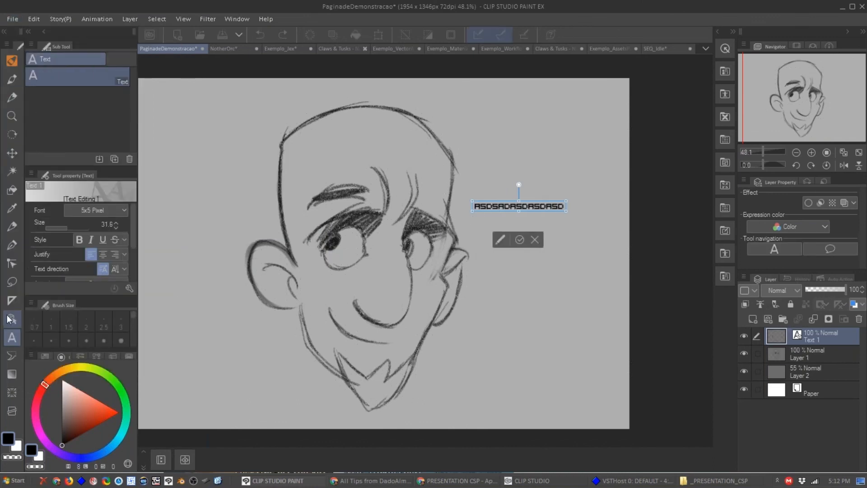
left_click(12, 355)
left_click_drag(266, 188, 319, 225)
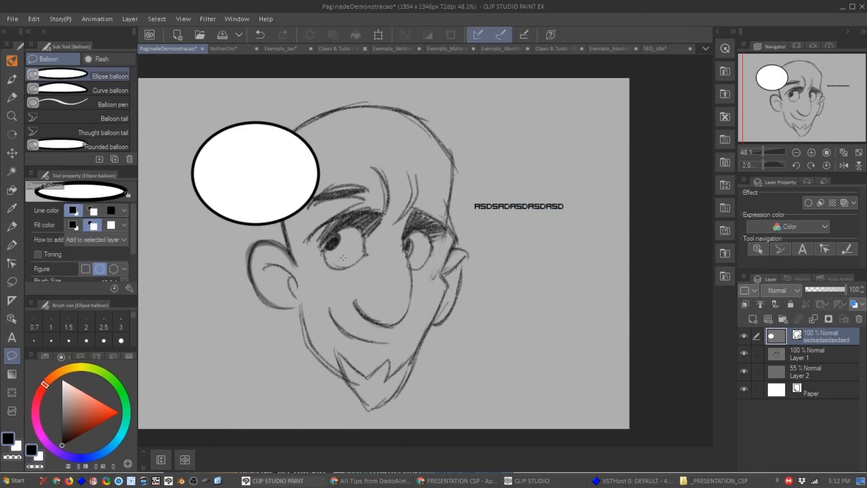
key("ctrl")
key("ctrl+z")
key("ctrl+z")
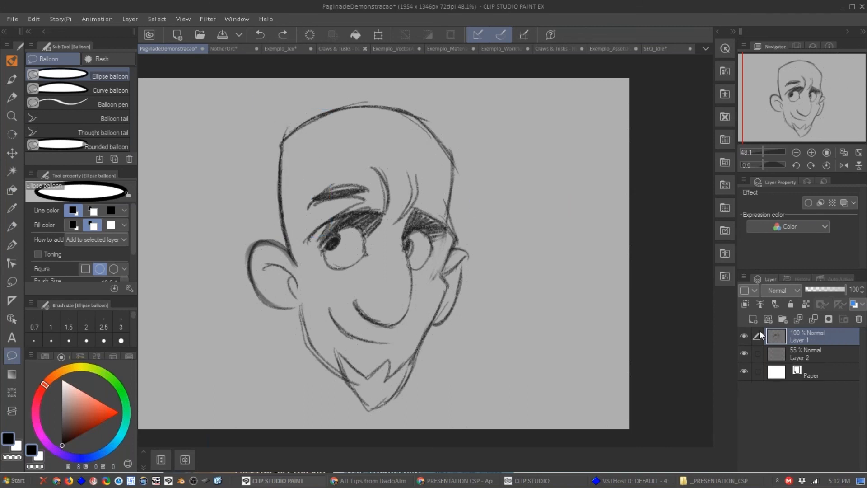
Look through Layer 1's blending modes and the single-layer export formats again without changing anything.
left_click(782, 294)
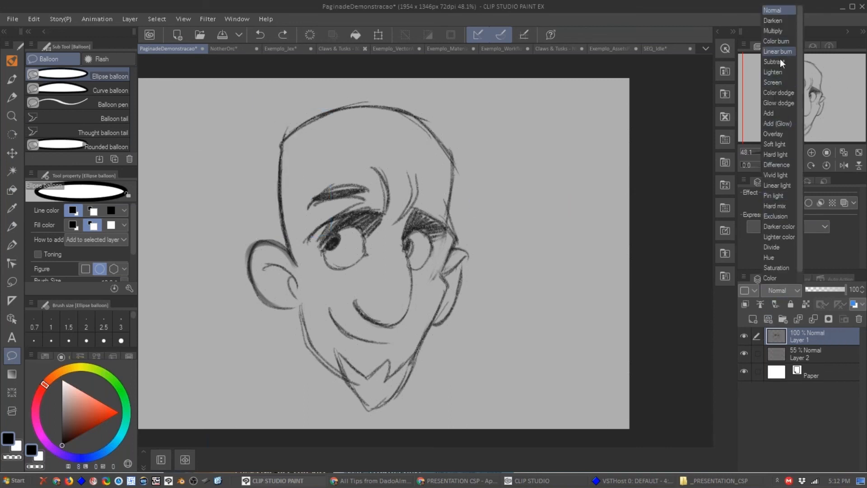
left_click(780, 293)
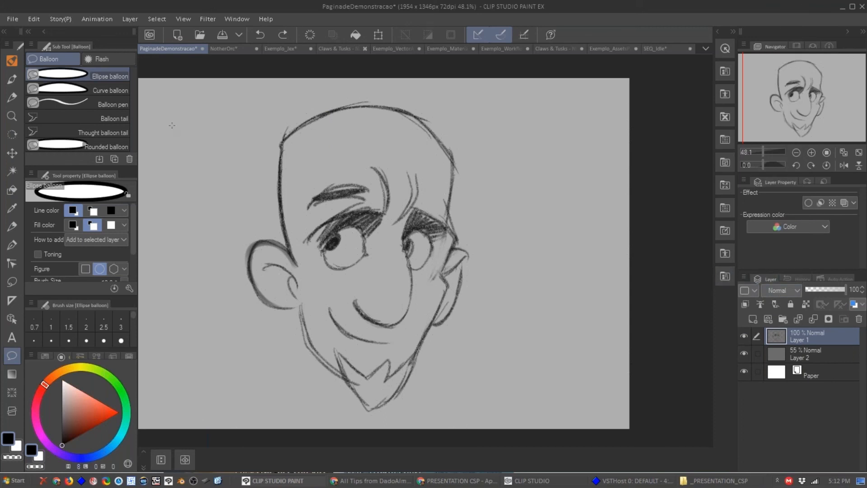
left_click(20, 16)
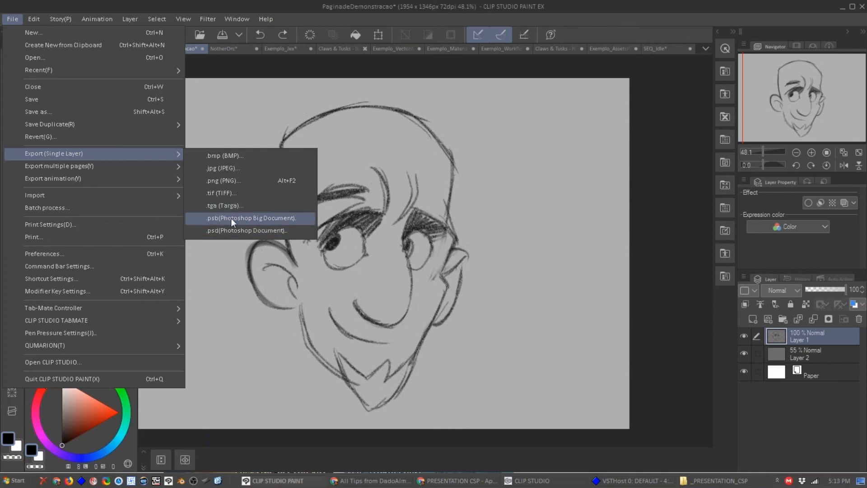
left_click(487, 215)
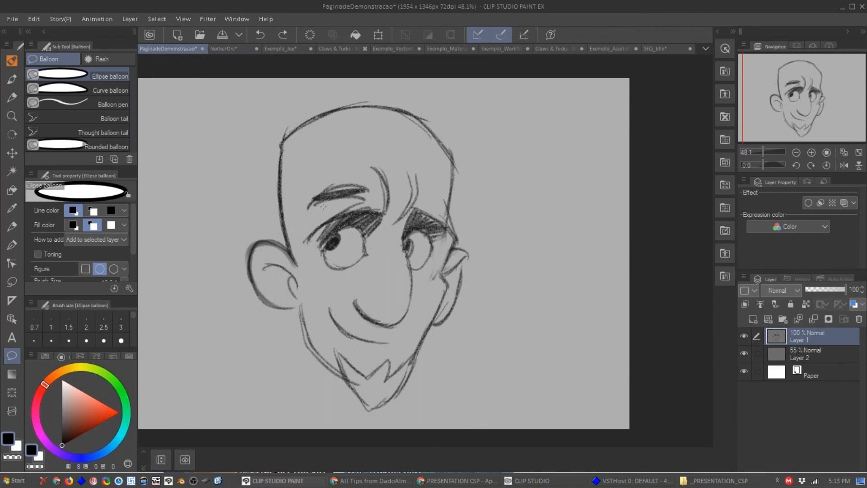
Retrace the far side of the forehead outline with the Real pencil at size 40.
left_click(14, 78)
left_click(13, 60)
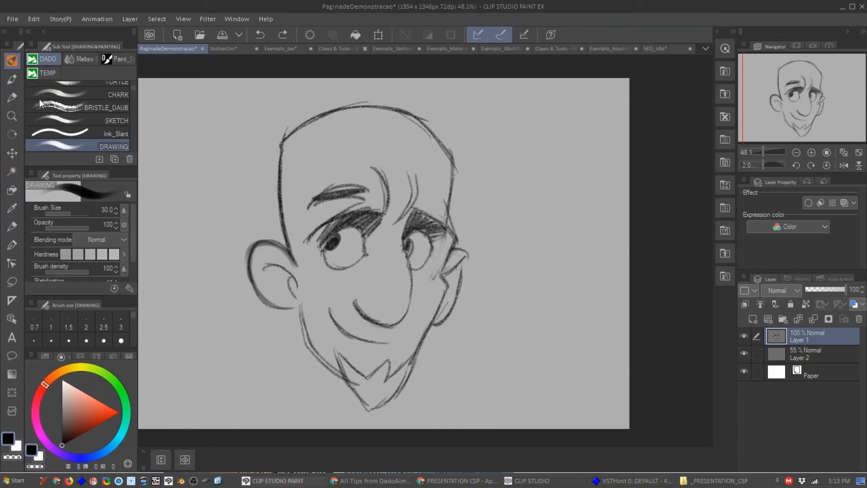
left_click(12, 96)
left_click_drag(452, 149, 449, 224)
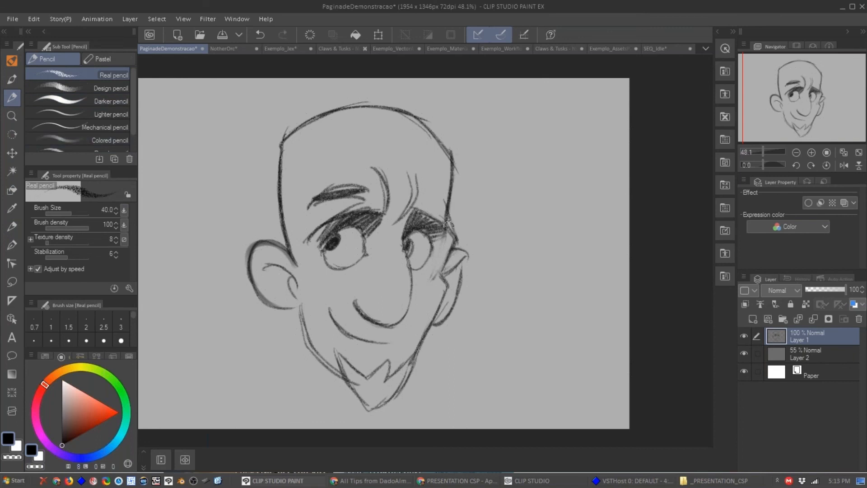
Switch to the Exemplo_VectorArt document and view the character's face and raised hand.
left_click(292, 49)
left_click(373, 49)
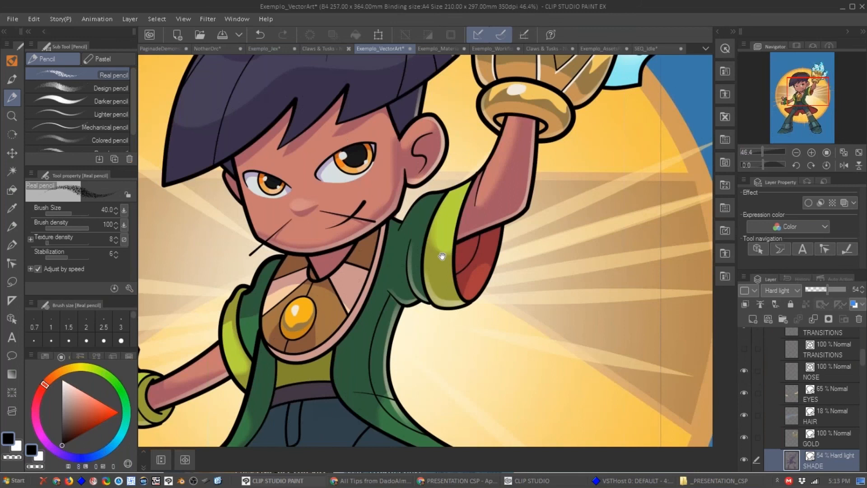
left_click_drag(379, 194, 460, 259)
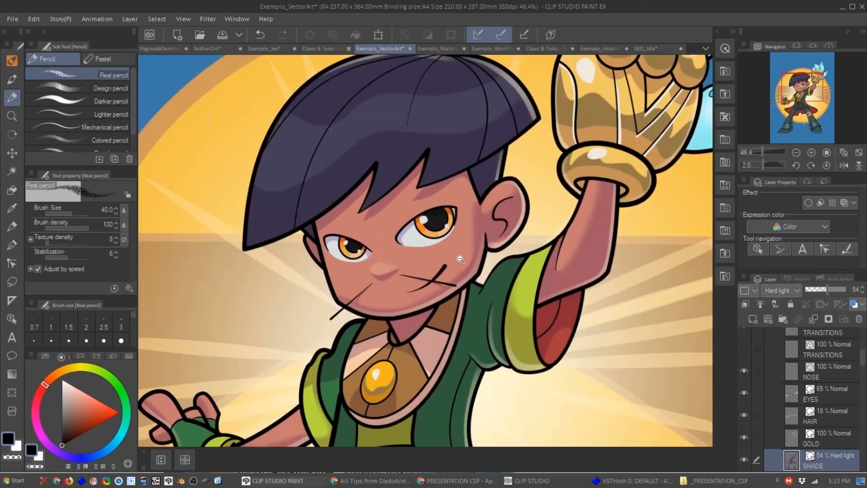
Cycle through the open example documents, including Exemplo_AssetsParaGames and PaginadeDemonstracao, up to the Claws & Tusks - Número 2 page overview.
key("ctrl+Tab")
key("ctrl+Tab")
key("ctrl+Tab")
key("ctrl+Tab")
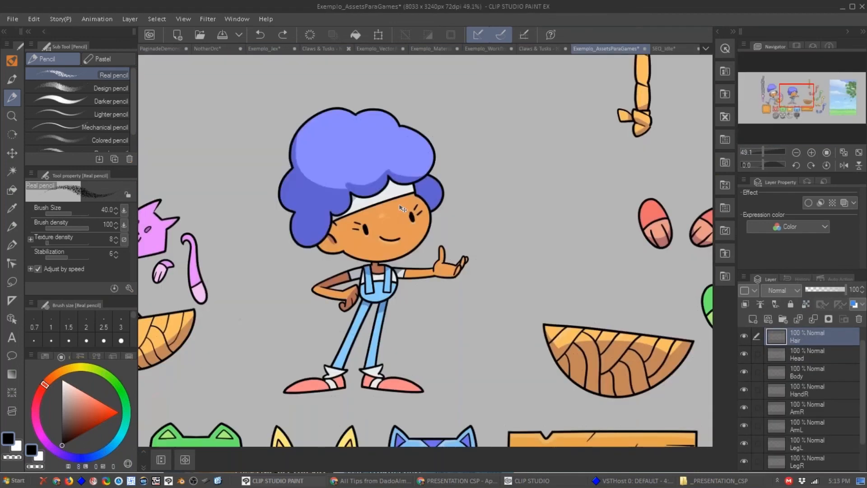
key("ctrl+Tab")
key("ctrl+Tab")
key("ctrl+Tab")
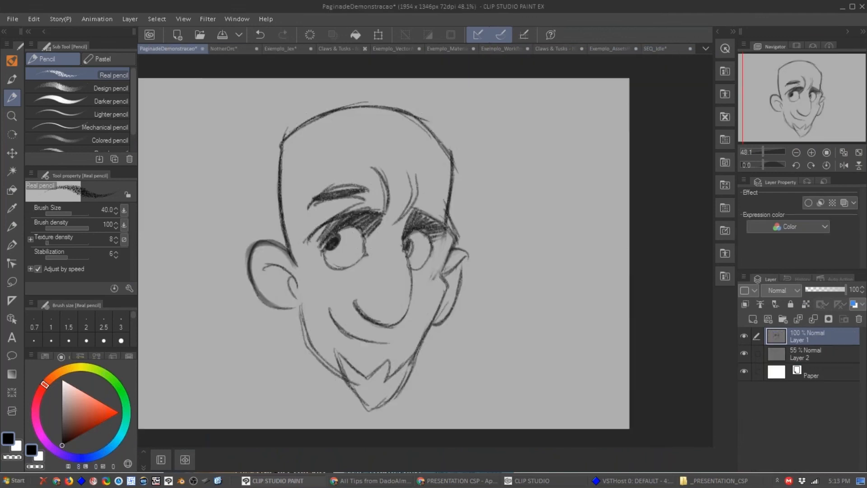
key("ctrl+Tab")
left_click(319, 49)
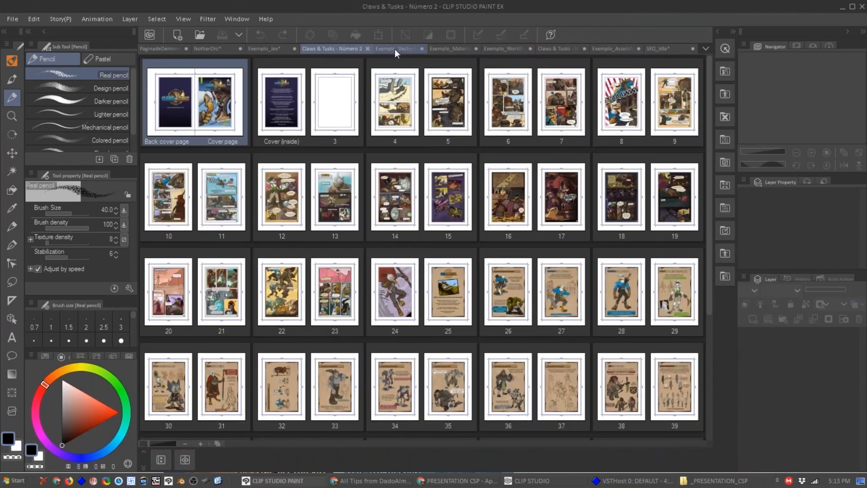
Return to the Exemplo_VectorArt document and hide the palettes to view the artwork in a larger workspace.
left_click(392, 52)
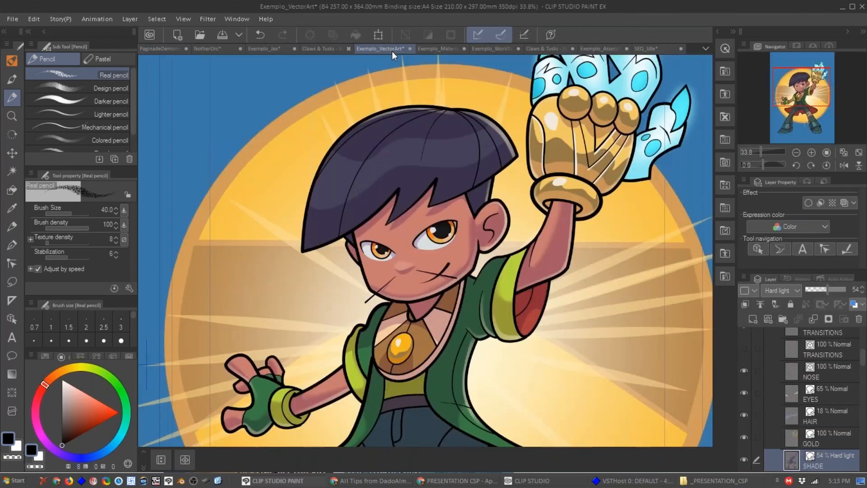
key("Tab")
key("shift+Tab")
Switch to the Google Slides presentation in the browser to show its closing slide.
left_click_drag(464, 272, 542, 486)
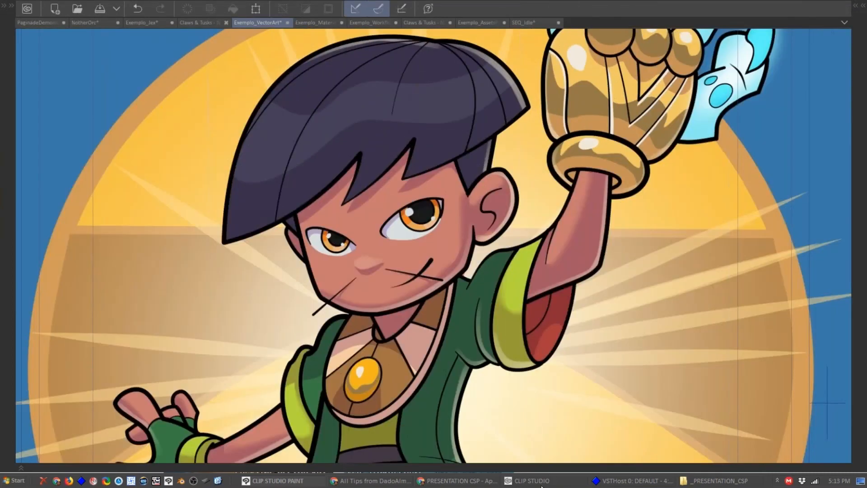
left_click(468, 482)
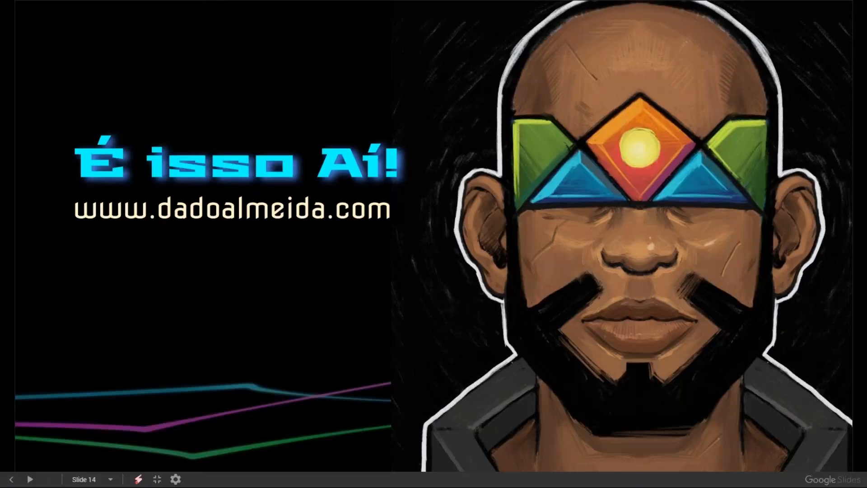